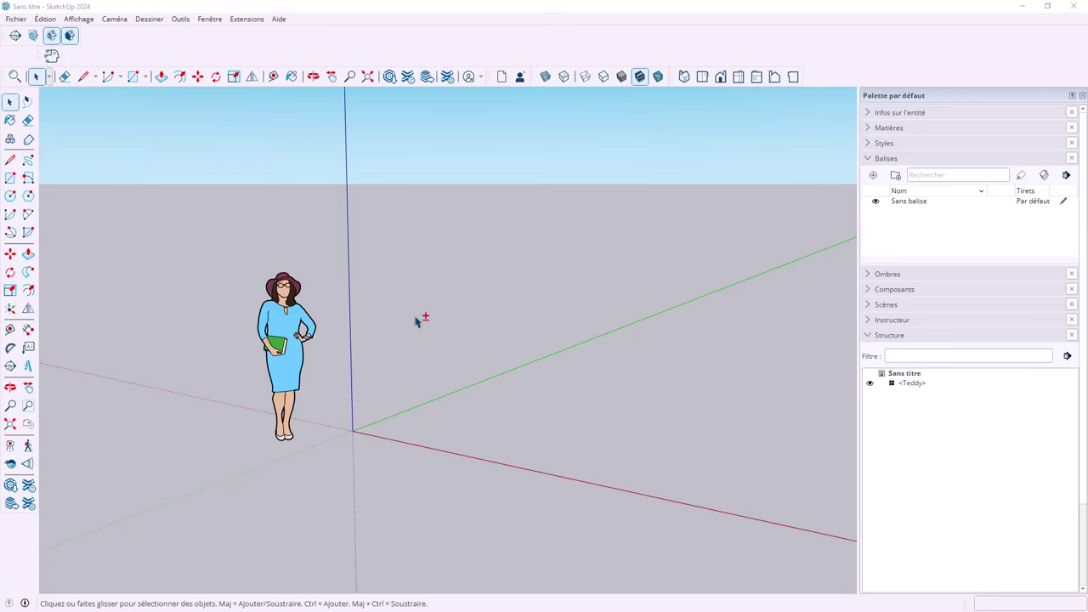
Step: Delete the default Teddy figure from the SketchUp scene
{"action": "middle_click_drag", "start_coordinate": [417, 321], "coordinate": [267, 274], "text": "shift"}
{"action": "left_click", "coordinate": [143, 271]}
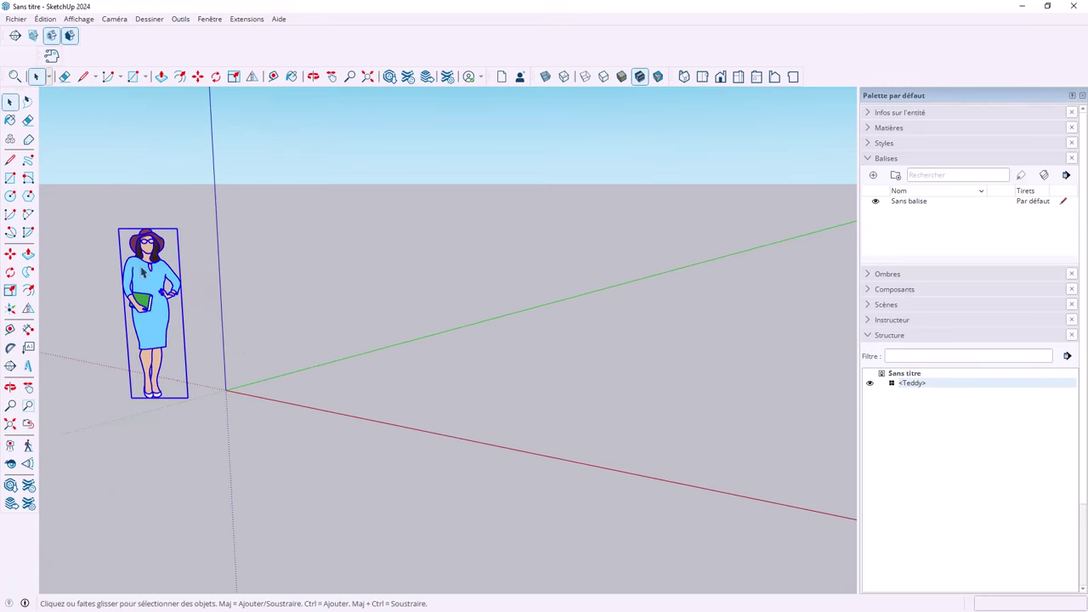
{"action": "key", "text": "Delete"}
Step: Draw a 3.06 m by 4.45 m floor rectangle from the origin and select it
{"action": "key", "text": "r"}
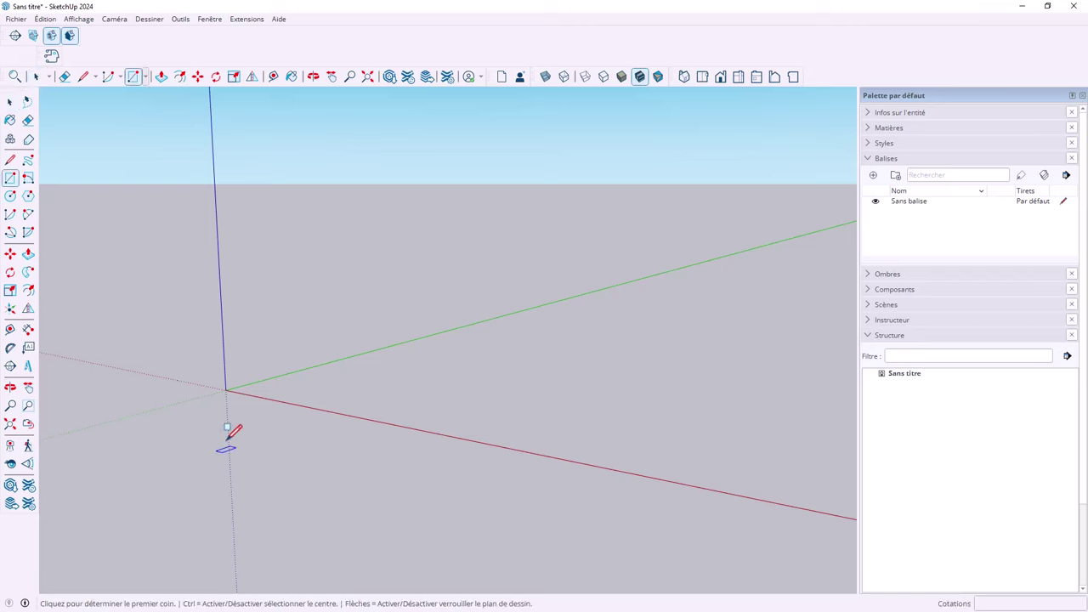
{"action": "left_click", "coordinate": [226, 390]}
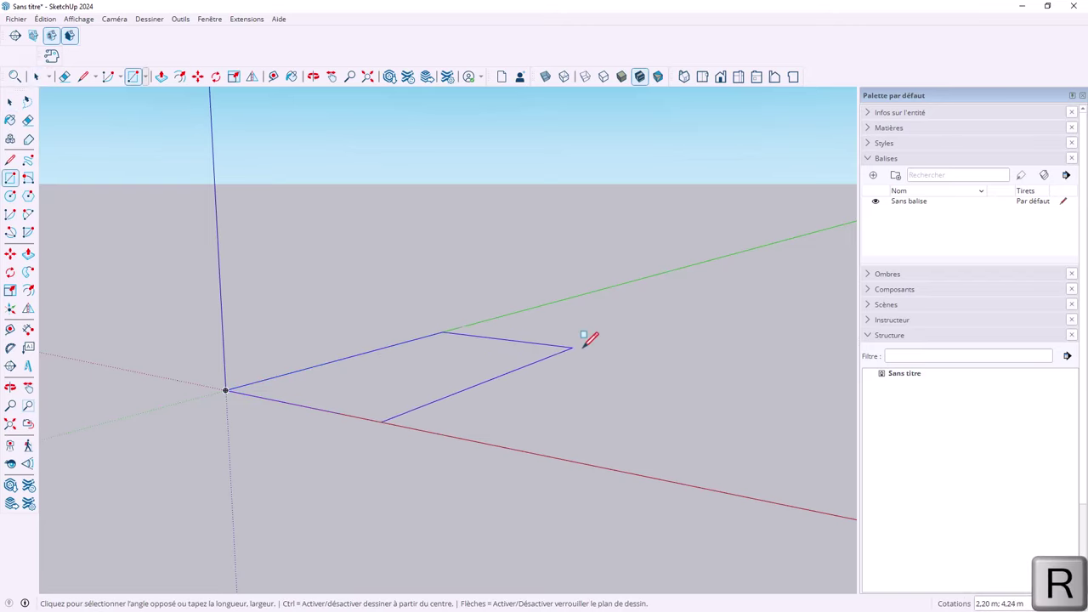
{"action": "left_click", "coordinate": [644, 350]}
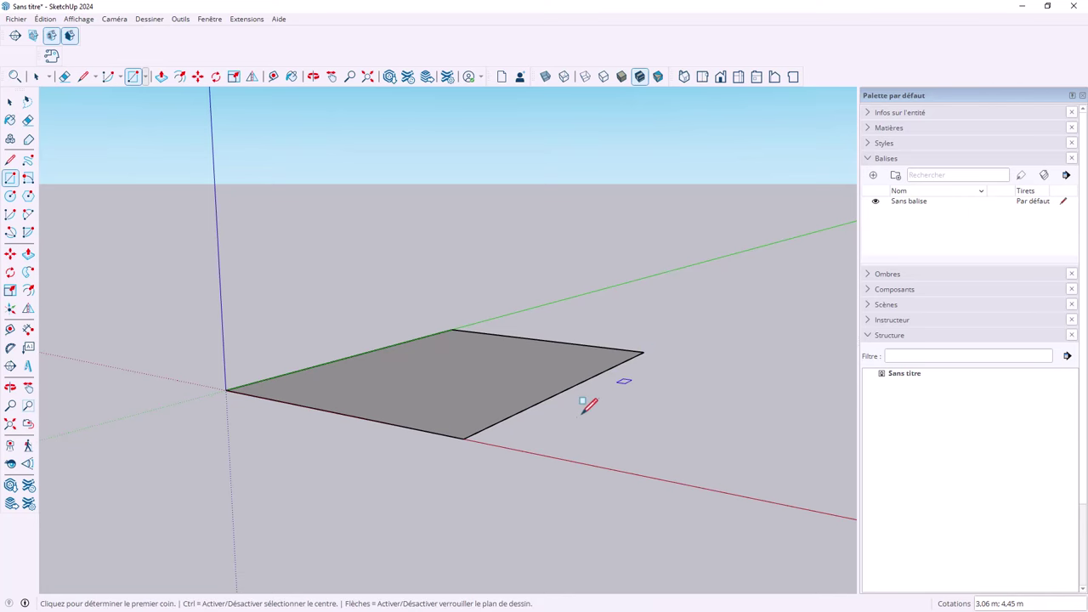
{"action": "scroll", "coordinate": [578, 408], "scroll_direction": "up", "scroll_amount": 2}
{"action": "key", "text": "space"}
{"action": "double_click", "coordinate": [442, 414]}
Step: Group the floor face and pull it up into a thin slab
{"action": "right_click", "coordinate": [442, 414]}
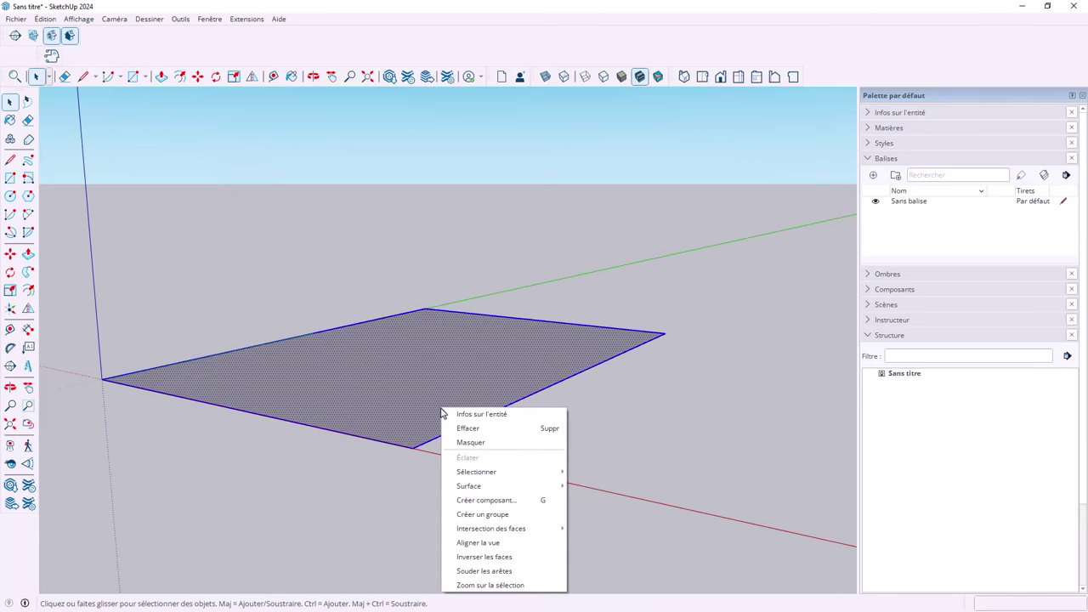
{"action": "left_click", "coordinate": [481, 515]}
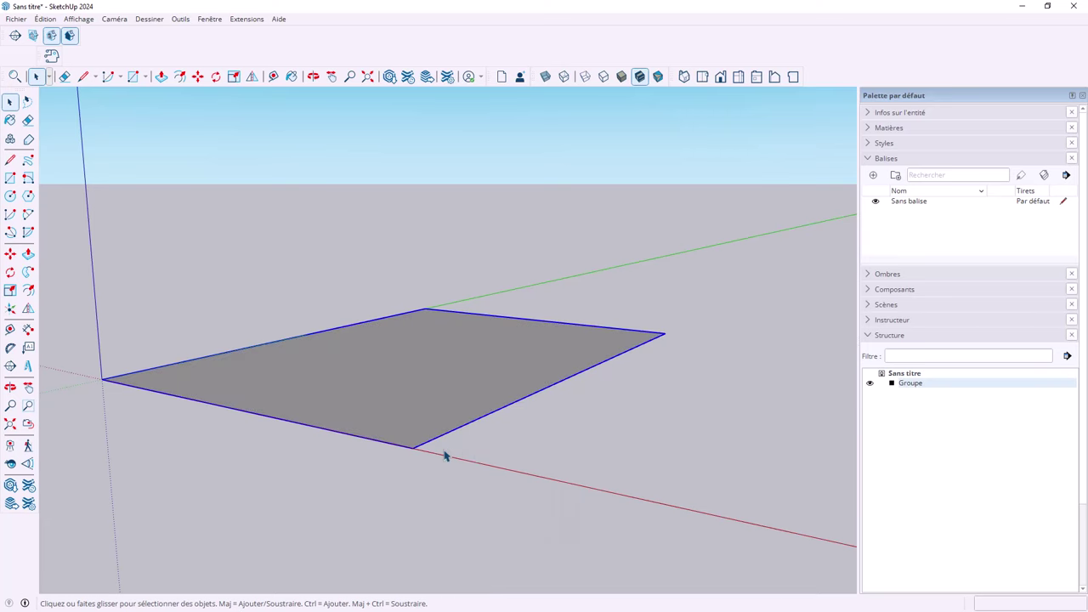
{"action": "double_click", "coordinate": [416, 413]}
{"action": "key", "text": "p"}
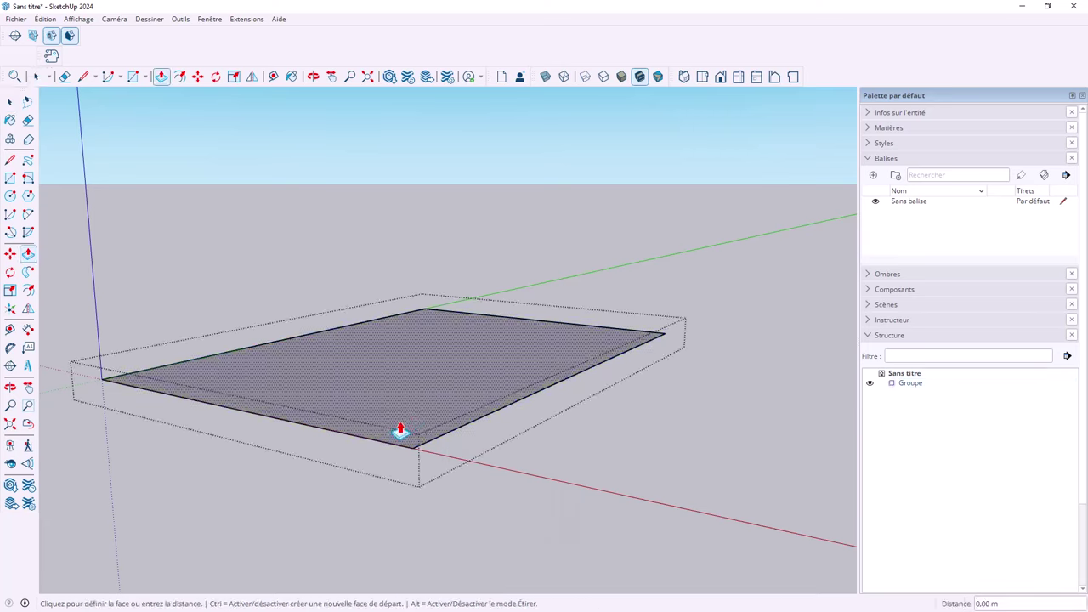
{"action": "left_click", "coordinate": [401, 428]}
{"action": "left_click", "coordinate": [400, 421]}
{"action": "key", "text": "space"}
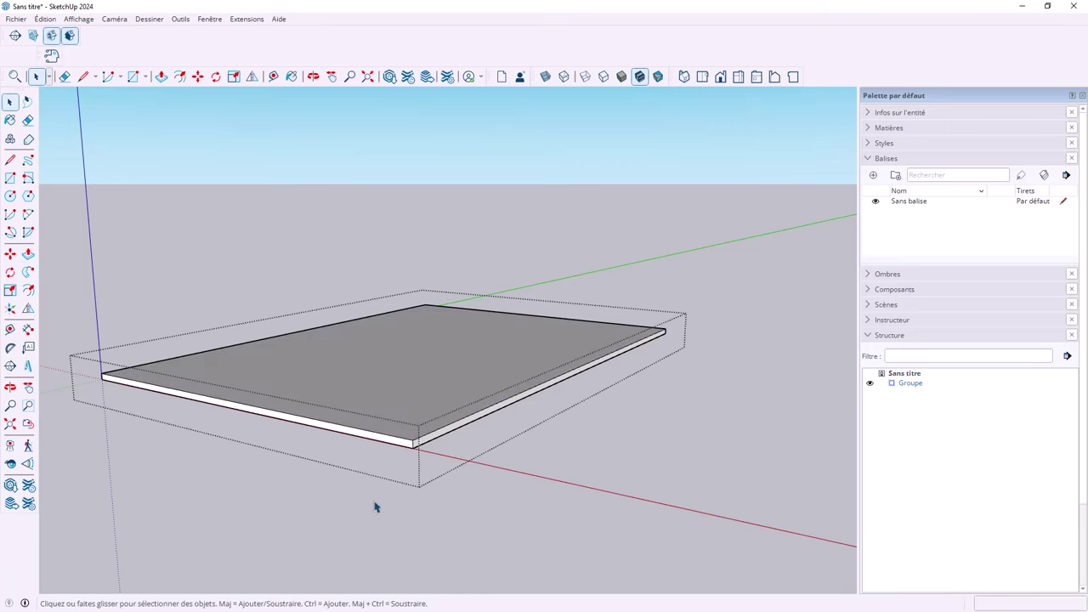
{"action": "left_click", "coordinate": [376, 504]}
{"action": "left_click", "coordinate": [433, 436]}
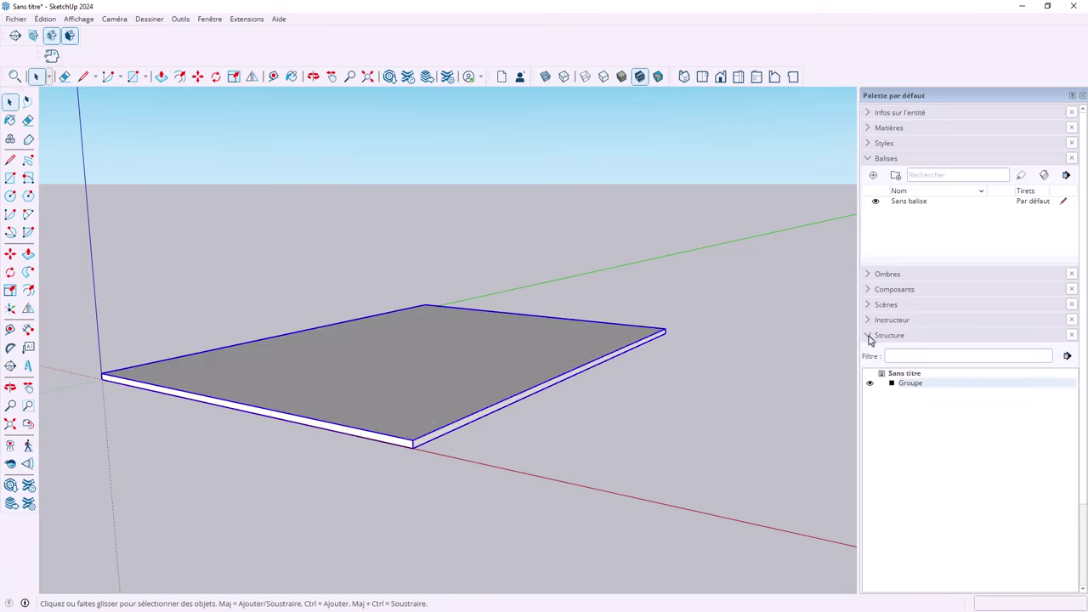
Step: Rename the floor group 'Sol' in the Structure panel
{"action": "double_click", "coordinate": [916, 387]}
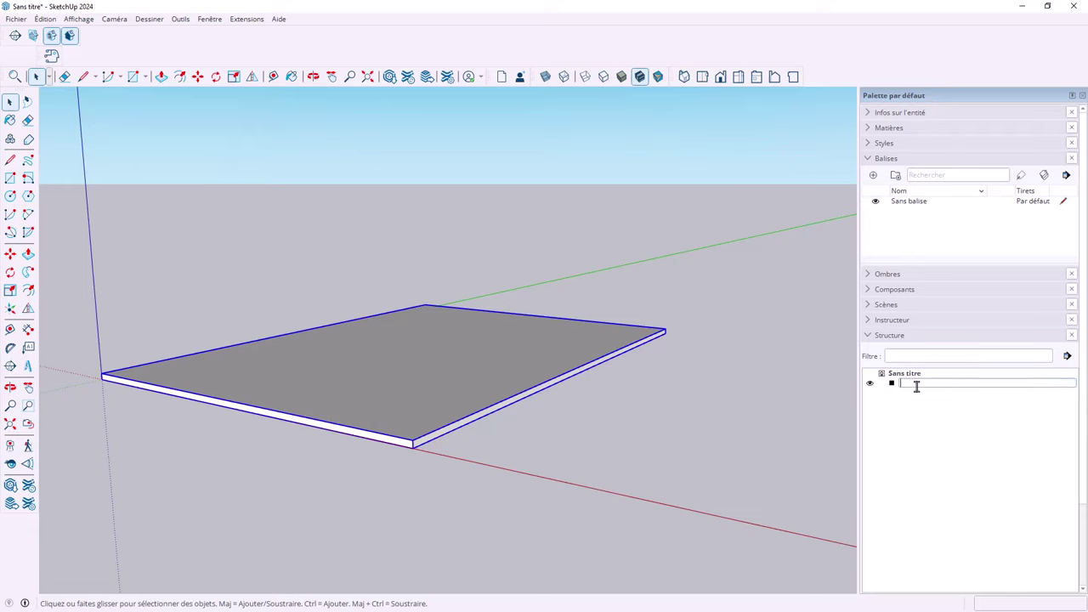
{"action": "type", "text": "Sol"}
{"action": "key", "text": "Return"}
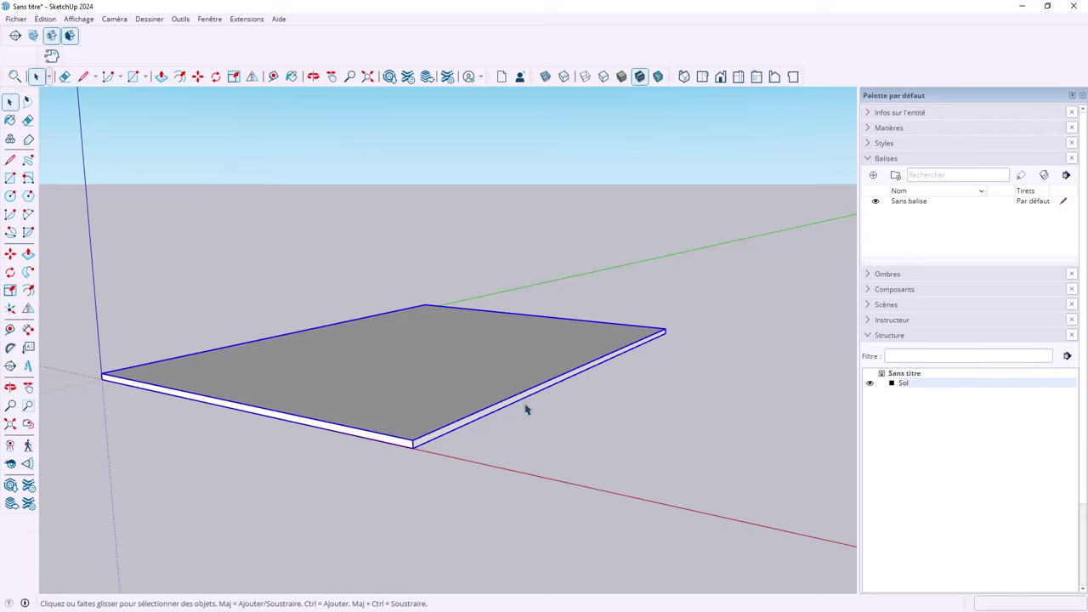
{"action": "middle_click_drag", "start_coordinate": [363, 293], "coordinate": [408, 323]}
{"action": "mouse_move", "coordinate": [433, 394]}
{"action": "middle_mouse_down"}
{"action": "mouse_move", "coordinate": [352, 438]}
{"action": "mouse_move", "coordinate": [314, 425]}
{"action": "middle_mouse_up"}
Step: Draw a small wall-footprint rectangle at the floor corner and make it its own group
{"action": "scroll", "coordinate": [314, 425], "scroll_direction": "up", "scroll_amount": 2}
{"action": "key", "text": "r"}
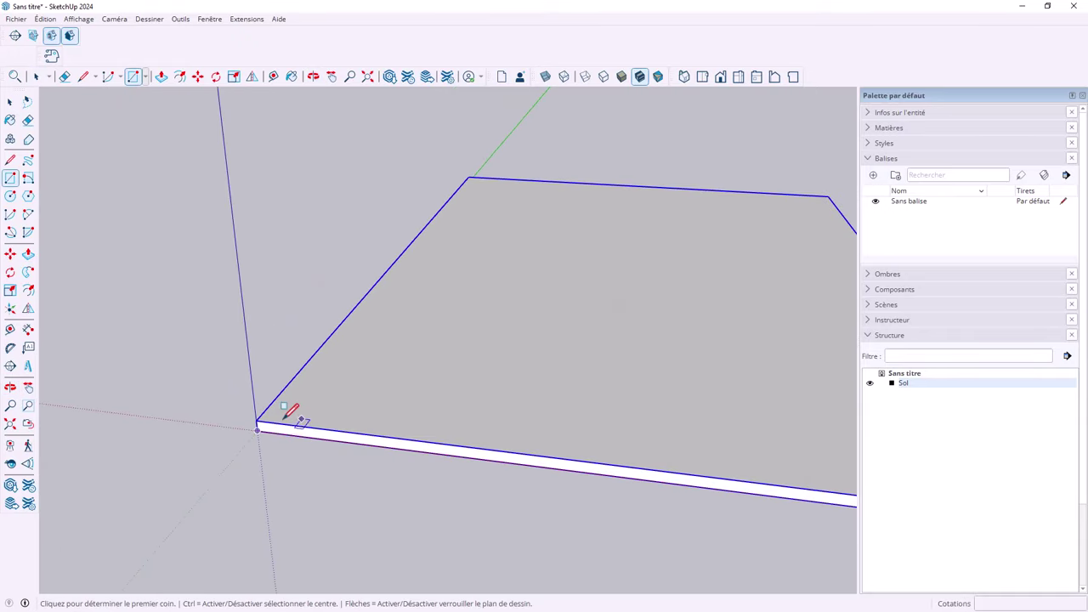
{"action": "left_click", "coordinate": [258, 419]}
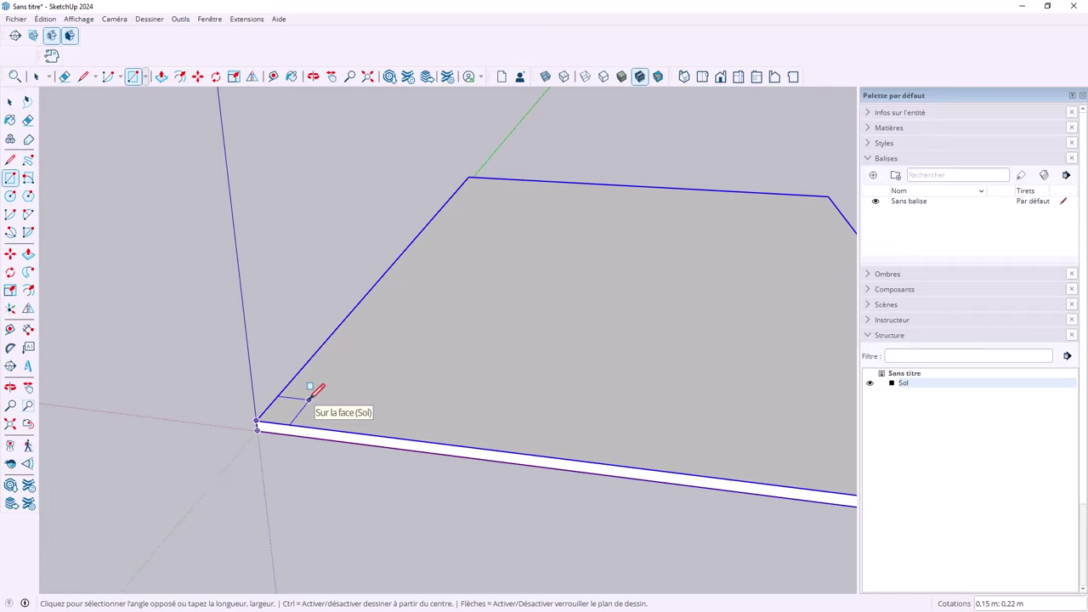
{"action": "left_click", "coordinate": [309, 398]}
{"action": "key", "text": "space"}
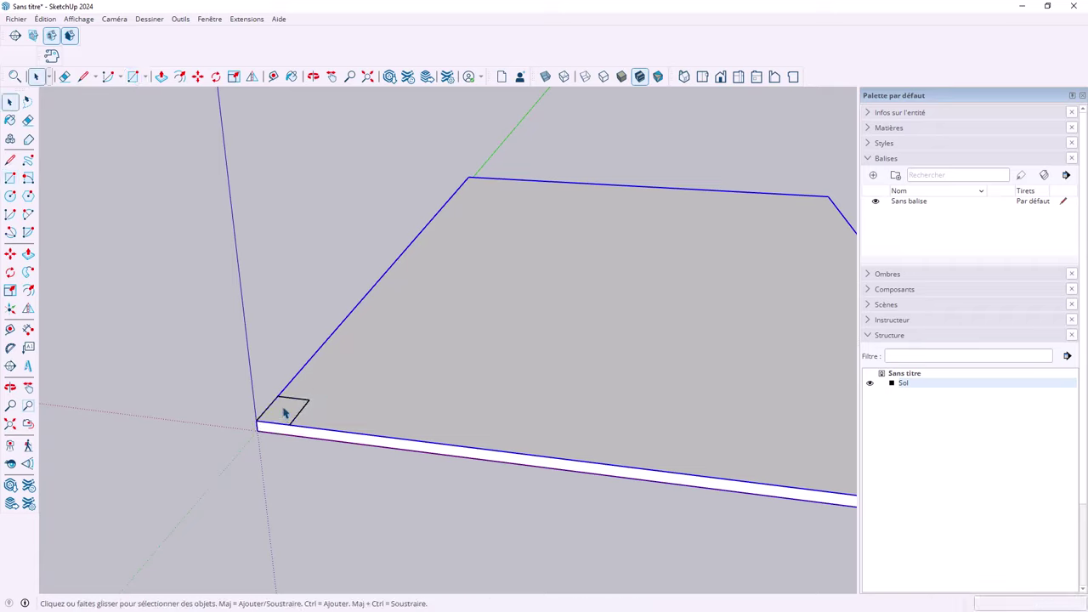
{"action": "left_click", "coordinate": [286, 409]}
{"action": "right_click", "coordinate": [283, 407]}
{"action": "left_click", "coordinate": [329, 514]}
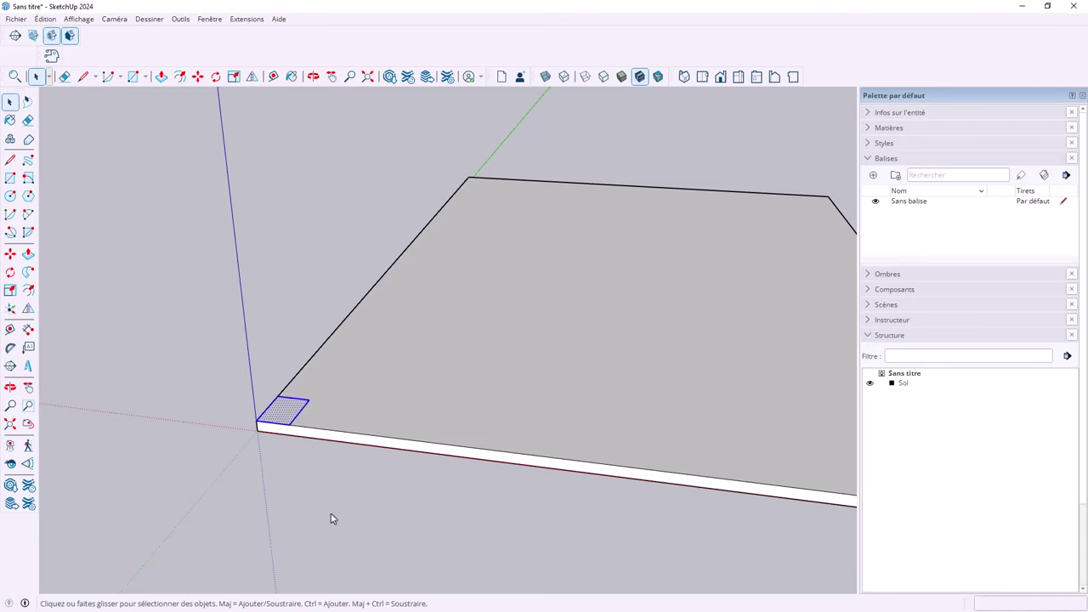
{"action": "double_click", "coordinate": [294, 408]}
{"action": "mouse_move", "coordinate": [294, 408]}
{"action": "middle_mouse_down"}
{"action": "mouse_move", "coordinate": [348, 408]}
{"action": "mouse_move", "coordinate": [334, 391]}
{"action": "mouse_move", "coordinate": [233, 396]}
{"action": "middle_mouse_up"}
Step: Extrude the footprint 2.50 m high, then stretch its side into a 4.23 m wall
{"action": "key", "text": "p"}
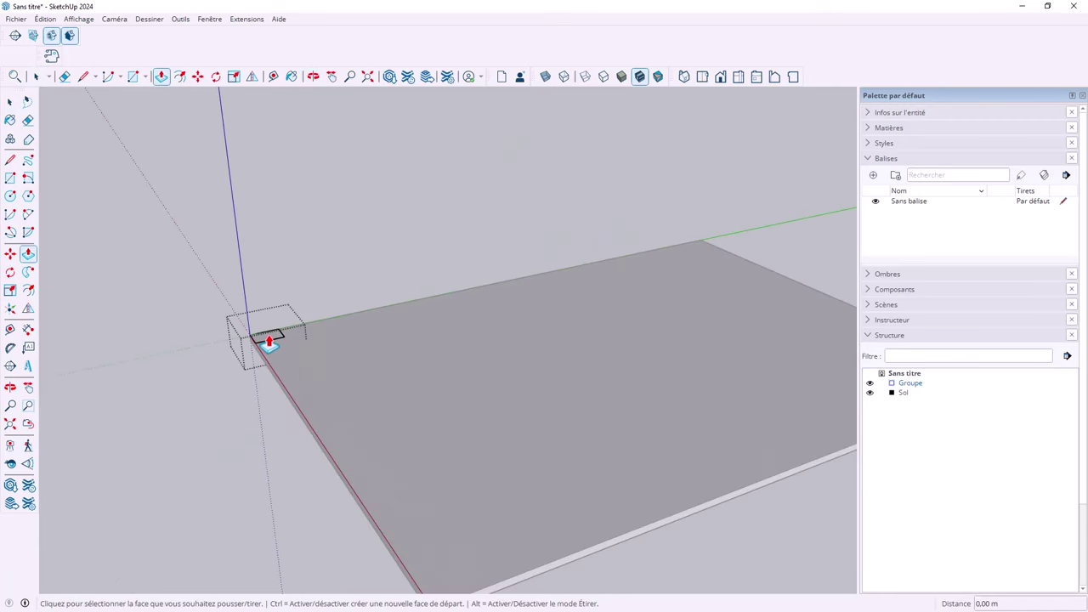
{"action": "left_click", "coordinate": [269, 344]}
{"action": "type", "text": "2.5"}
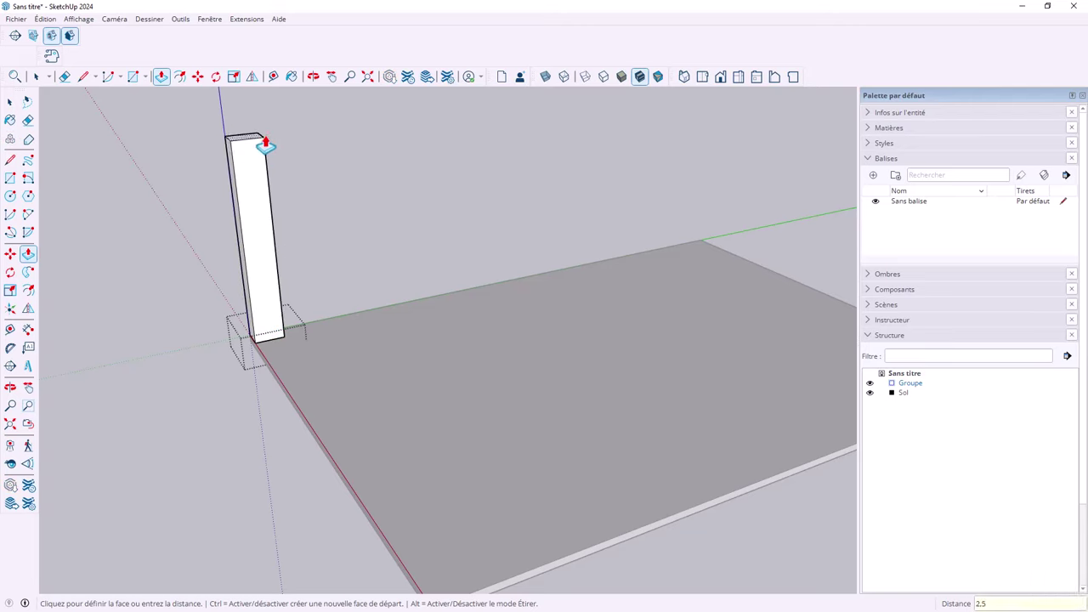
{"action": "key", "text": "Return"}
{"action": "mouse_move", "coordinate": [429, 253]}
{"action": "middle_mouse_down"}
{"action": "mouse_move", "coordinate": [501, 253]}
{"action": "mouse_move", "coordinate": [253, 357]}
{"action": "mouse_move", "coordinate": [352, 357]}
{"action": "mouse_move", "coordinate": [209, 331]}
{"action": "mouse_move", "coordinate": [383, 311]}
{"action": "mouse_move", "coordinate": [355, 348]}
{"action": "middle_mouse_up"}
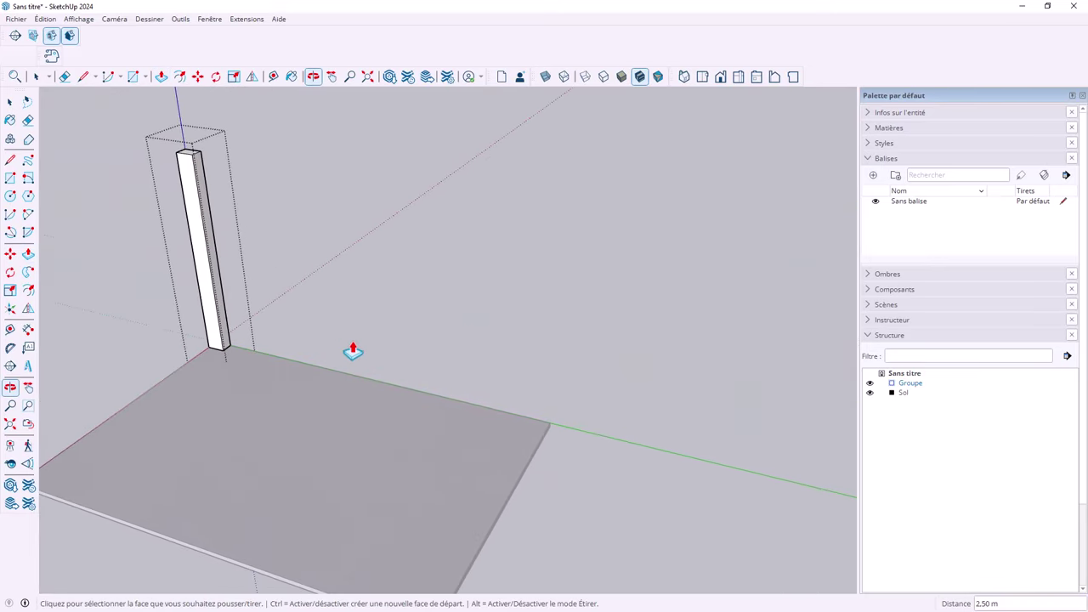
{"action": "left_click", "coordinate": [203, 174]}
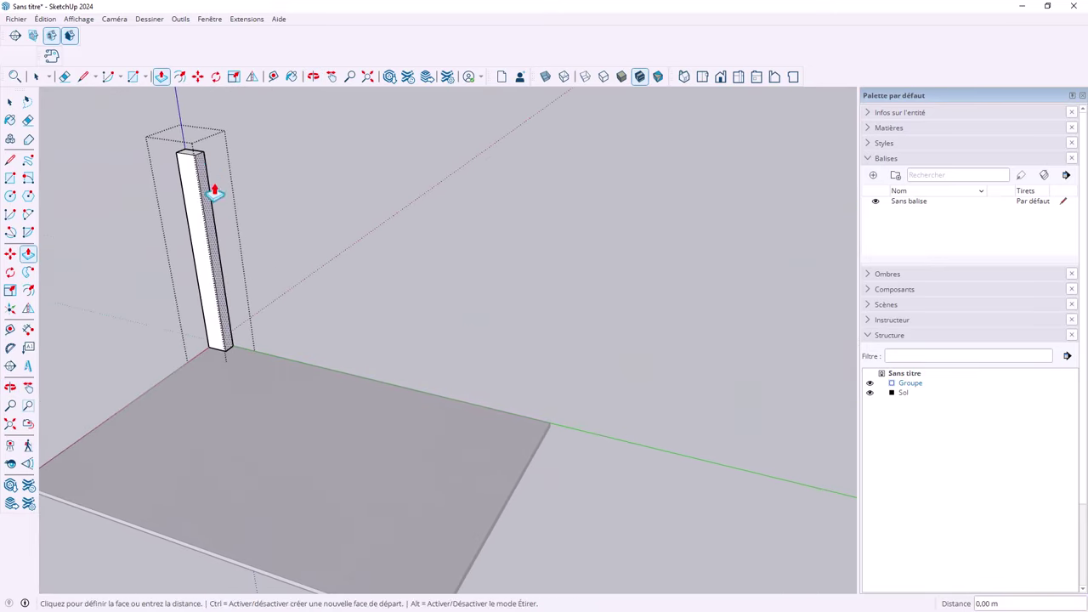
{"action": "left_click", "coordinate": [490, 536]}
{"action": "mouse_move", "coordinate": [490, 539]}
{"action": "middle_mouse_down"}
{"action": "mouse_move", "coordinate": [498, 450]}
{"action": "mouse_move", "coordinate": [689, 453]}
{"action": "mouse_move", "coordinate": [780, 424]}
{"action": "mouse_move", "coordinate": [694, 420]}
{"action": "middle_mouse_up"}
{"action": "scroll", "coordinate": [578, 459], "scroll_direction": "up", "scroll_amount": 2}
{"action": "scroll", "coordinate": [434, 250], "scroll_direction": "up", "scroll_amount": 2}
{"action": "scroll", "coordinate": [457, 225], "scroll_direction": "up", "scroll_amount": 2}
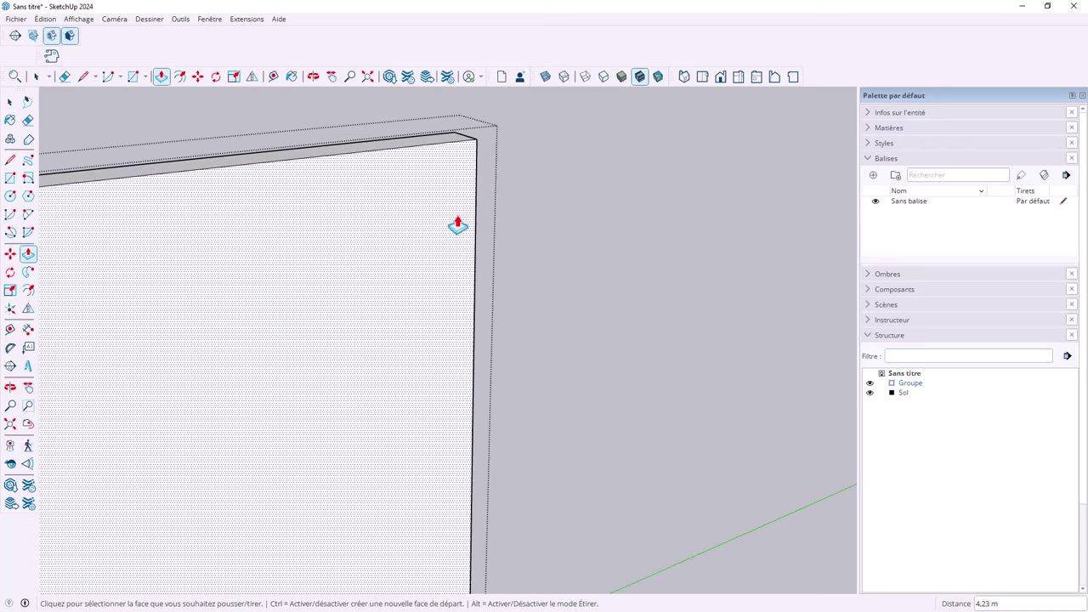
Step: Place a guide 0.22 m from the wall edge and draw a line along it to split the face
{"action": "key", "text": "t"}
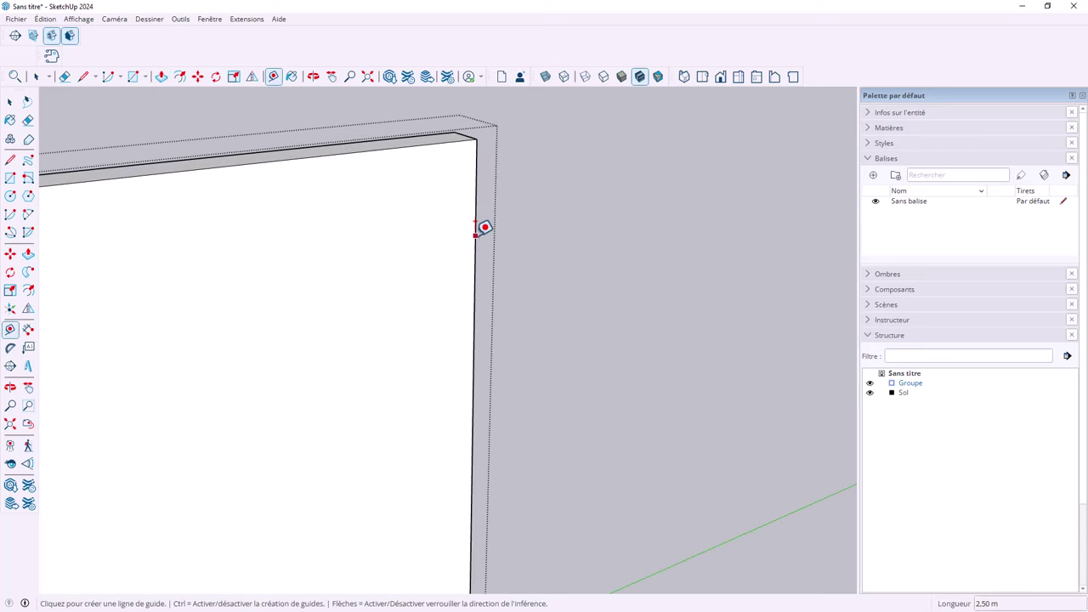
{"action": "left_click", "coordinate": [476, 233]}
{"action": "key", "text": "t"}
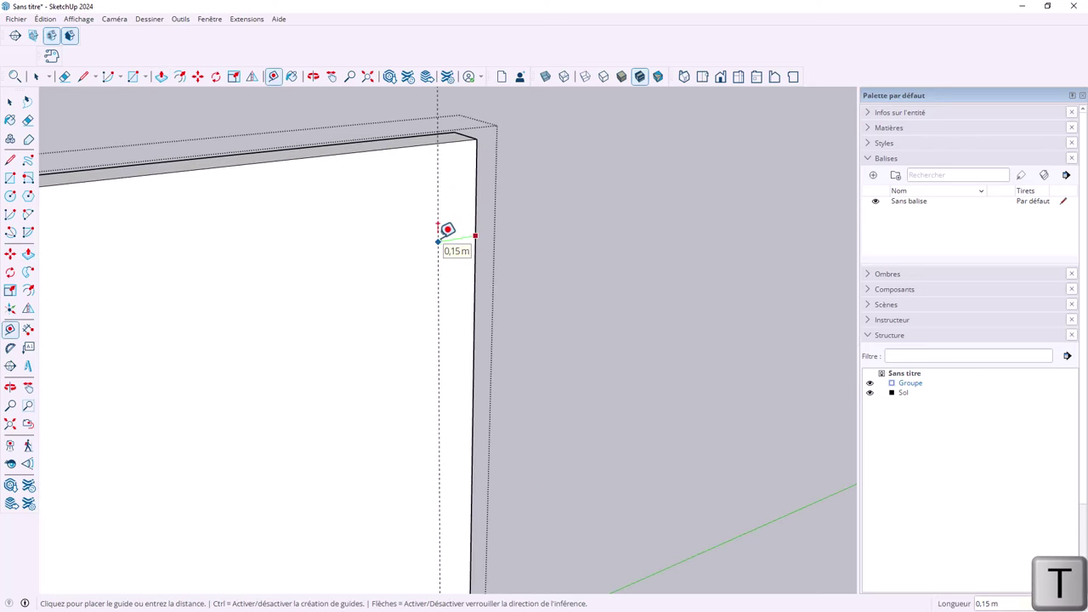
{"action": "type", "text": "22"}
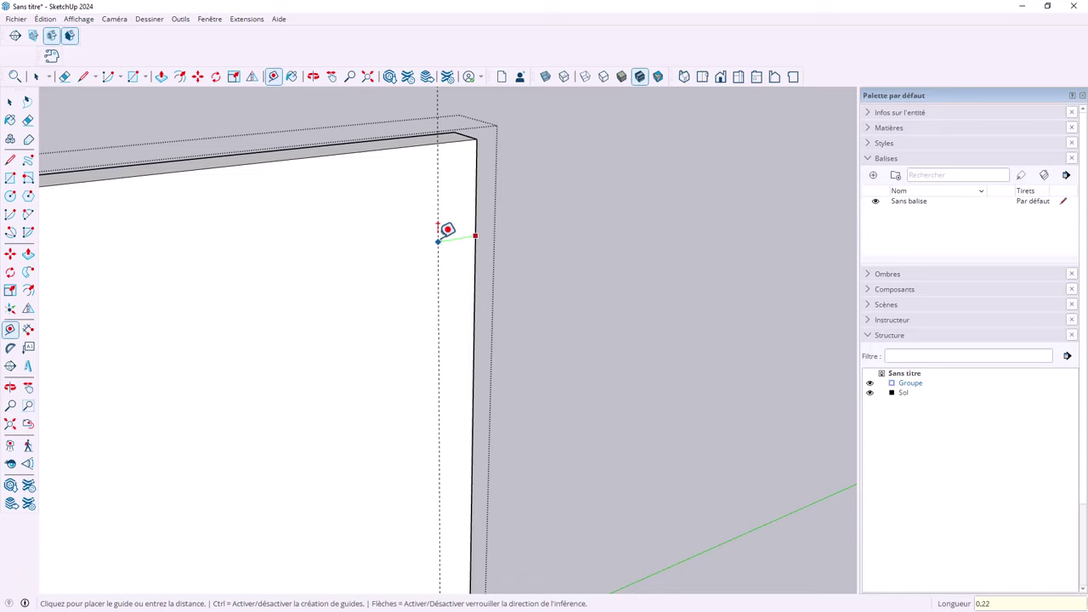
{"action": "key", "text": "Return"}
{"action": "mouse_move", "coordinate": [429, 232]}
{"action": "middle_mouse_down"}
{"action": "mouse_move", "coordinate": [468, 230]}
{"action": "mouse_move", "coordinate": [485, 297]}
{"action": "mouse_move", "coordinate": [459, 262]}
{"action": "middle_mouse_up"}
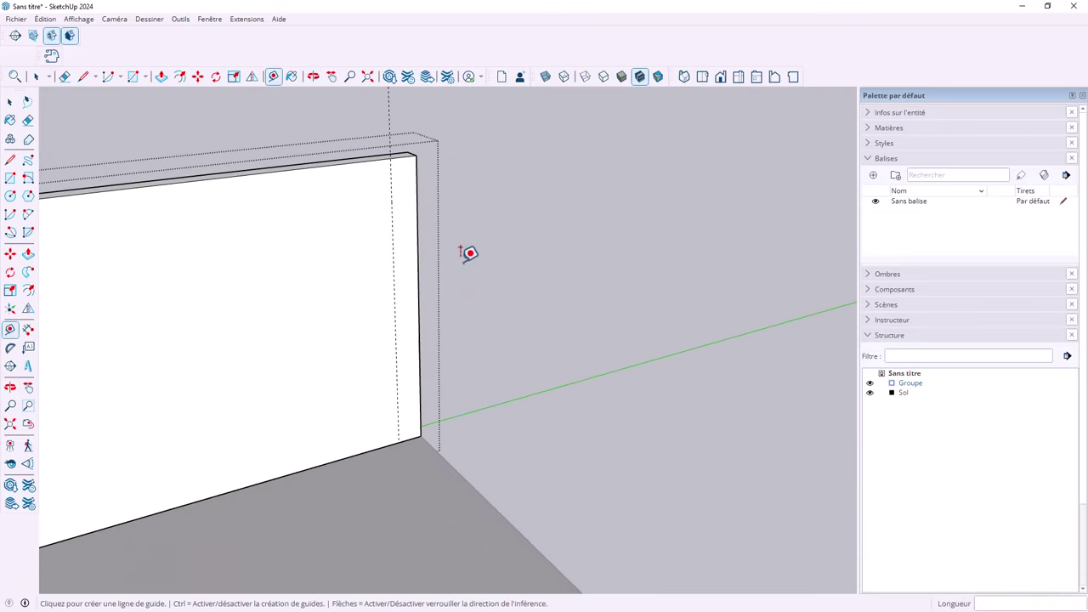
{"action": "key", "text": "l"}
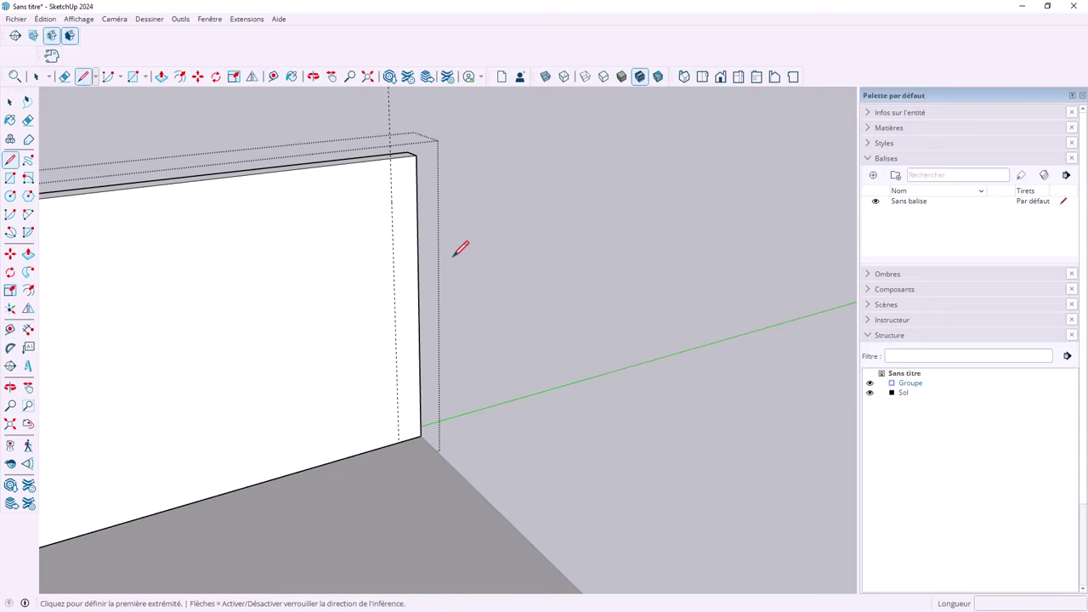
{"action": "left_click", "coordinate": [391, 157]}
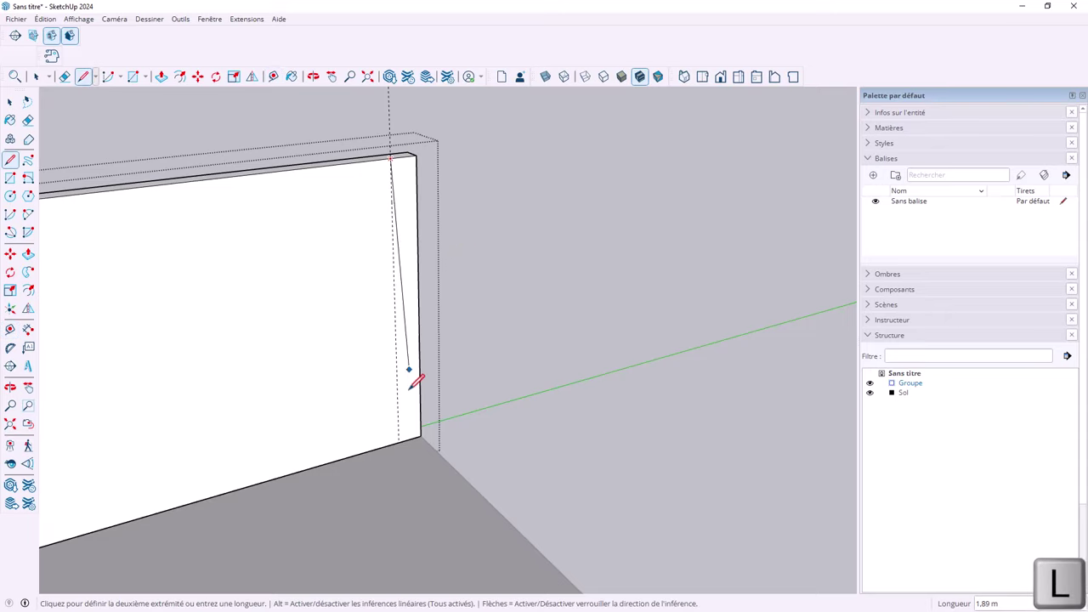
{"action": "left_click", "coordinate": [400, 440]}
{"action": "scroll", "coordinate": [461, 357], "scroll_direction": "down", "scroll_amount": 2}
{"action": "scroll", "coordinate": [487, 363], "scroll_direction": "down", "scroll_amount": 2}
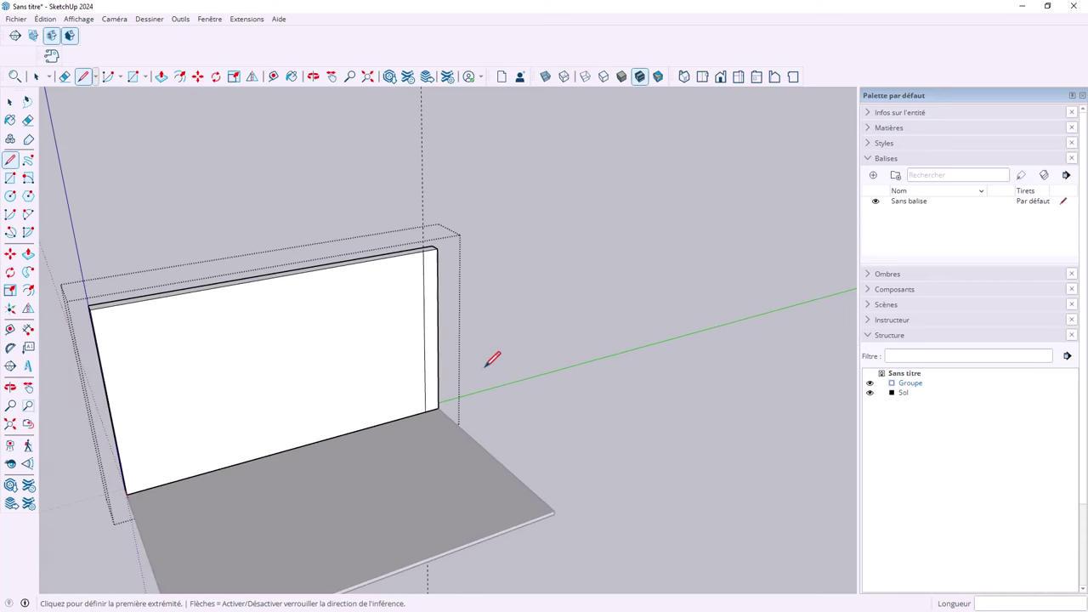
Step: Pull the split end strip out into a second wall forming an L at the corner
{"action": "key", "text": "p"}
{"action": "left_click", "coordinate": [432, 308]}
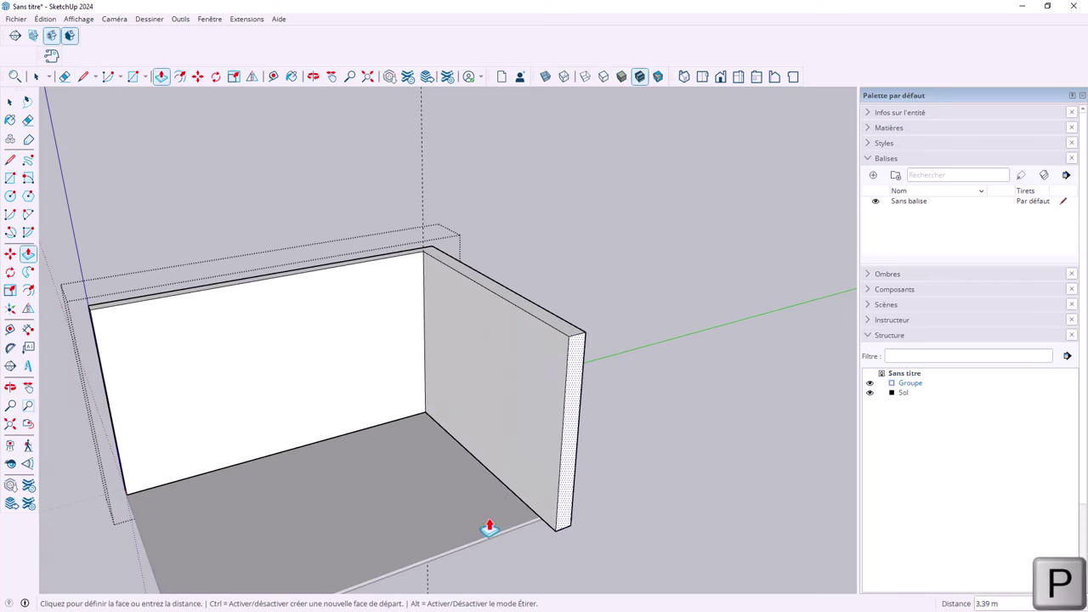
{"action": "left_click", "coordinate": [498, 539]}
{"action": "middle_click_drag", "start_coordinate": [469, 522], "coordinate": [609, 477]}
{"action": "mouse_move", "coordinate": [510, 491]}
{"action": "middle_mouse_down"}
{"action": "mouse_move", "coordinate": [558, 444]}
{"action": "mouse_move", "coordinate": [500, 388]}
{"action": "middle_mouse_up"}
{"action": "scroll", "coordinate": [450, 365], "scroll_direction": "up", "scroll_amount": 3}
{"action": "scroll", "coordinate": [432, 359], "scroll_direction": "up", "scroll_amount": 1}
{"action": "scroll", "coordinate": [430, 369], "scroll_direction": "down", "scroll_amount": 2}
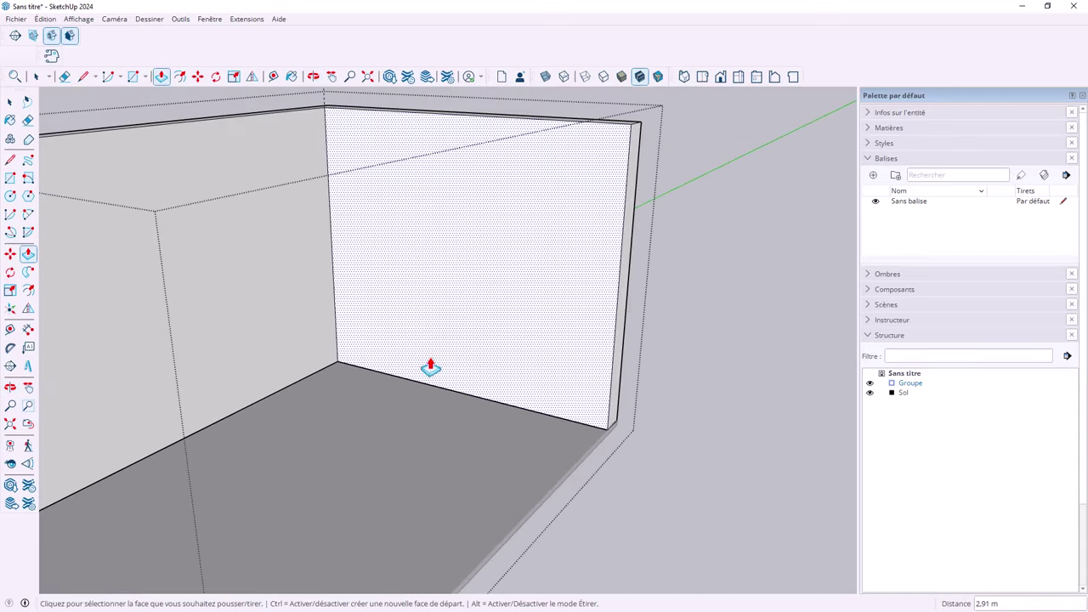
{"action": "mouse_move", "coordinate": [430, 369]}
{"action": "middle_mouse_down"}
{"action": "mouse_move", "coordinate": [478, 397]}
{"action": "mouse_move", "coordinate": [561, 413]}
{"action": "mouse_move", "coordinate": [527, 454]}
{"action": "mouse_move", "coordinate": [576, 372]}
{"action": "mouse_move", "coordinate": [563, 340]}
{"action": "middle_mouse_up"}
Step: Select the wall group and rename it 'Murs' in the Structure panel
{"action": "key", "text": "Escape"}
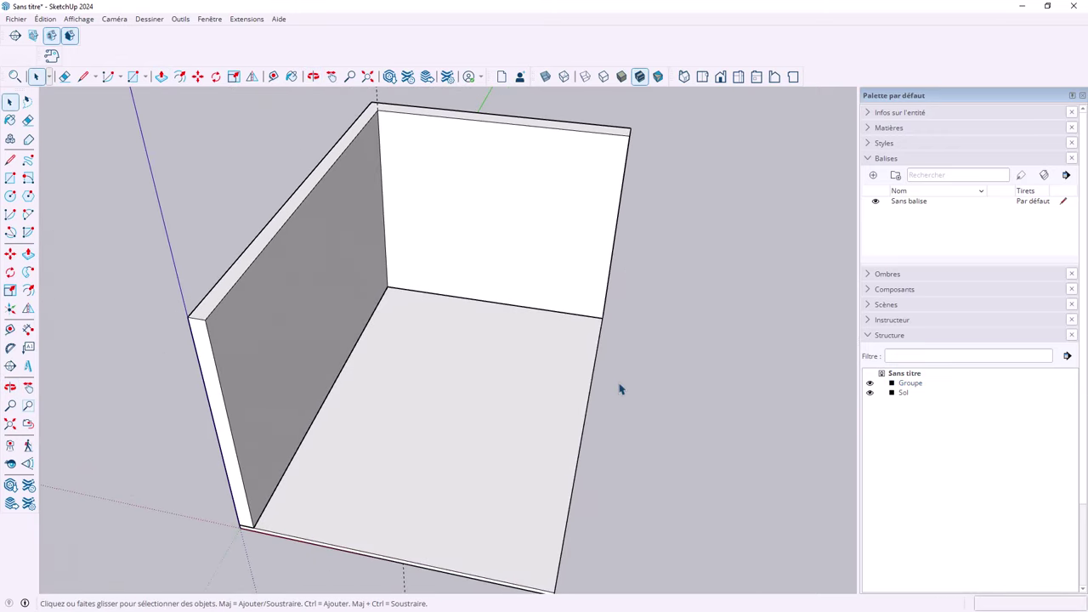
{"action": "middle_click_drag", "start_coordinate": [620, 388], "coordinate": [376, 315]}
{"action": "left_click", "coordinate": [584, 324]}
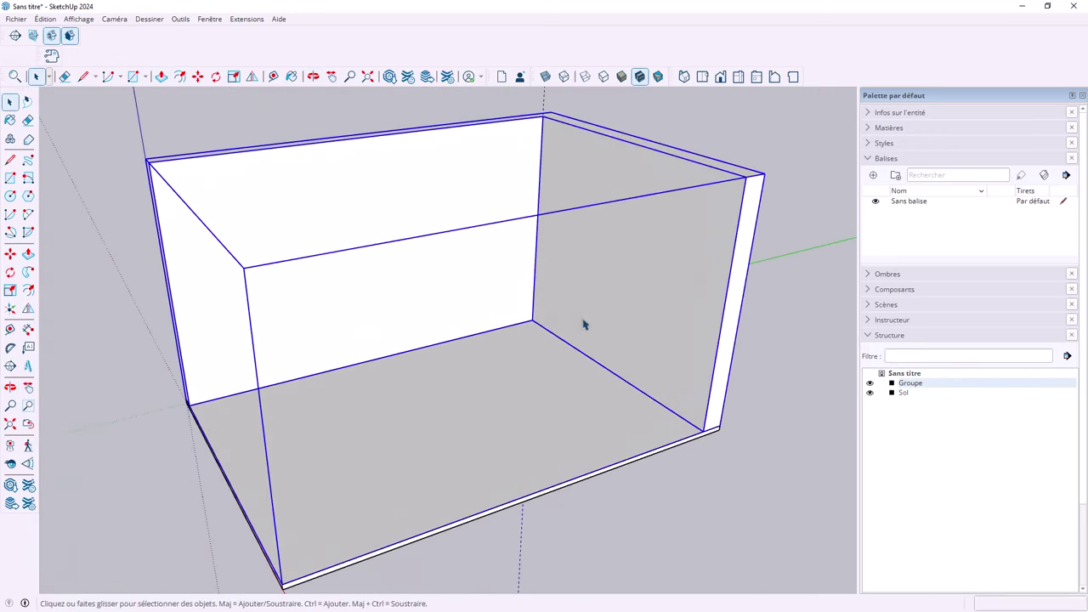
{"action": "double_click", "coordinate": [678, 316]}
{"action": "left_click", "coordinate": [689, 324]}
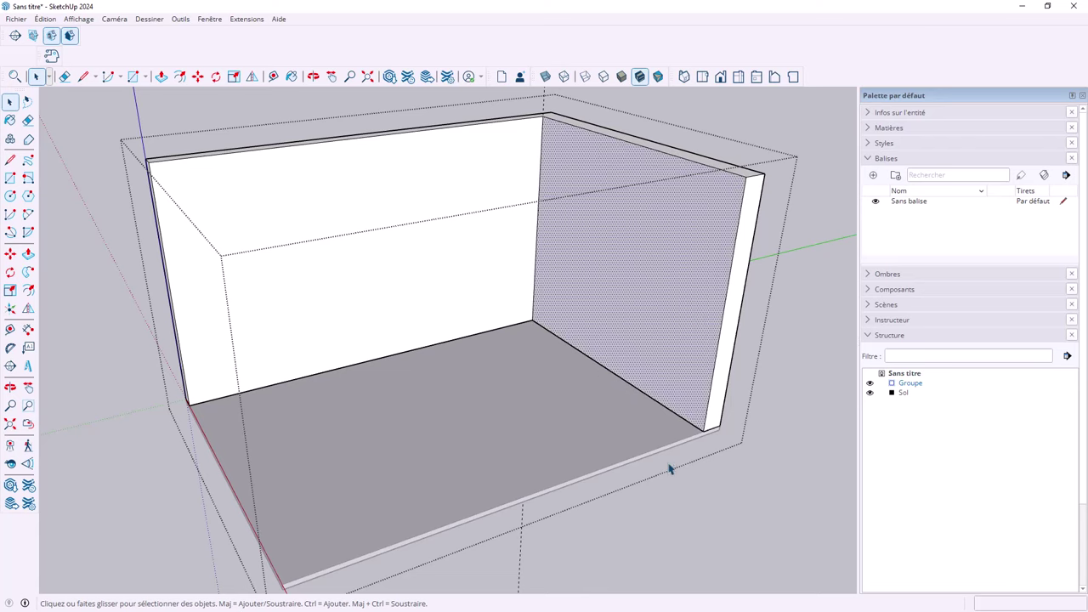
{"action": "left_click", "coordinate": [682, 510]}
{"action": "left_click", "coordinate": [677, 452]}
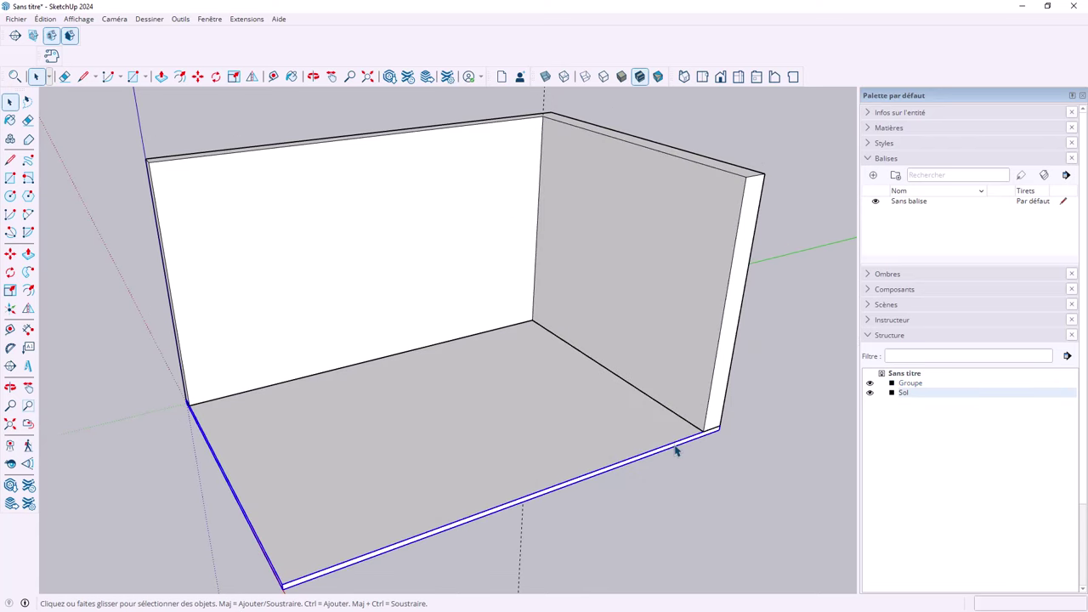
{"action": "left_click", "coordinate": [704, 389]}
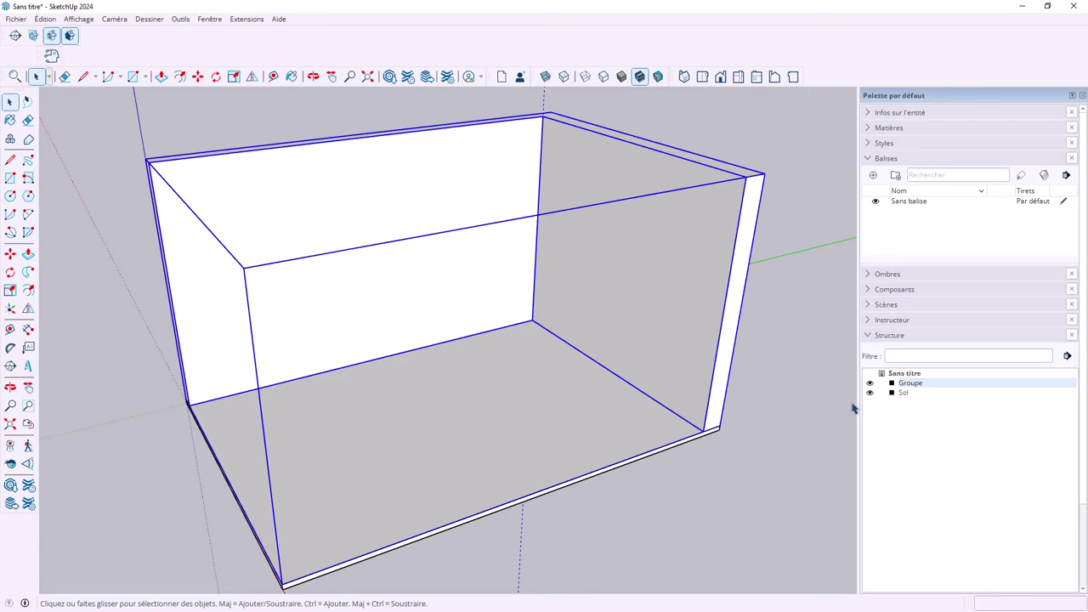
{"action": "left_click", "coordinate": [911, 385]}
{"action": "type", "text": "Mur"}
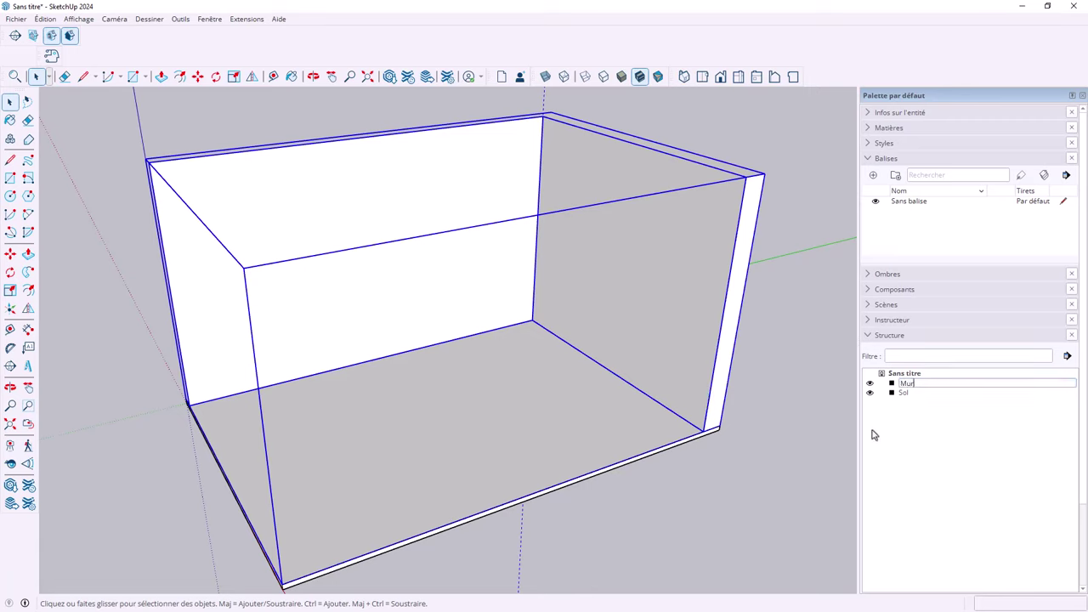
{"action": "type", "text": "s"}
{"action": "key", "text": "Return"}
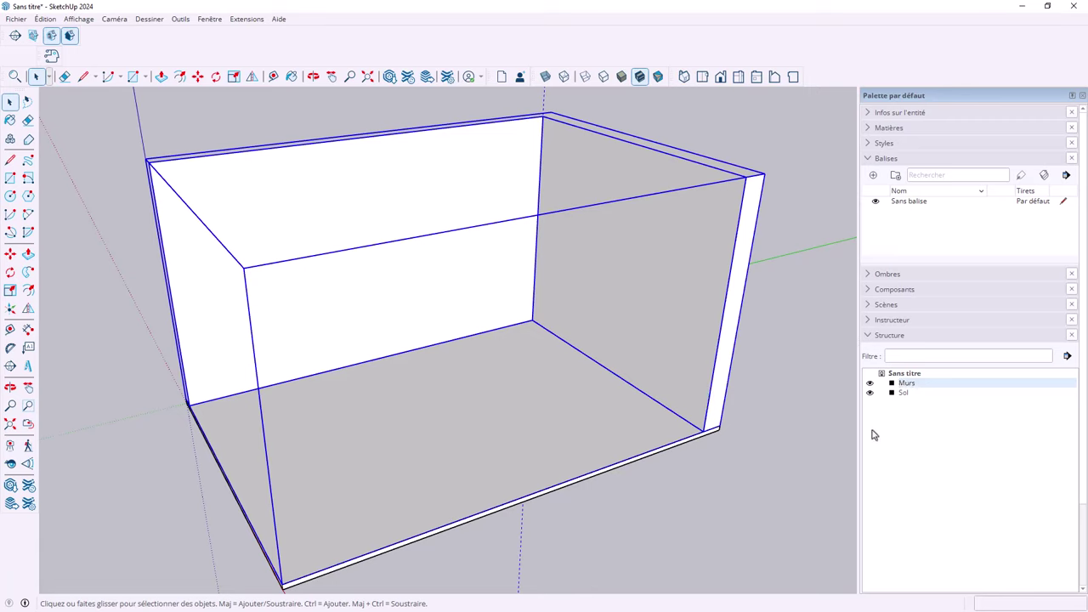
Step: Draw a small rectangle against the wall base near the inner left corner and select it
{"action": "scroll", "coordinate": [358, 419], "scroll_direction": "up", "scroll_amount": 3}
{"action": "scroll", "coordinate": [566, 360], "scroll_direction": "up", "scroll_amount": 2}
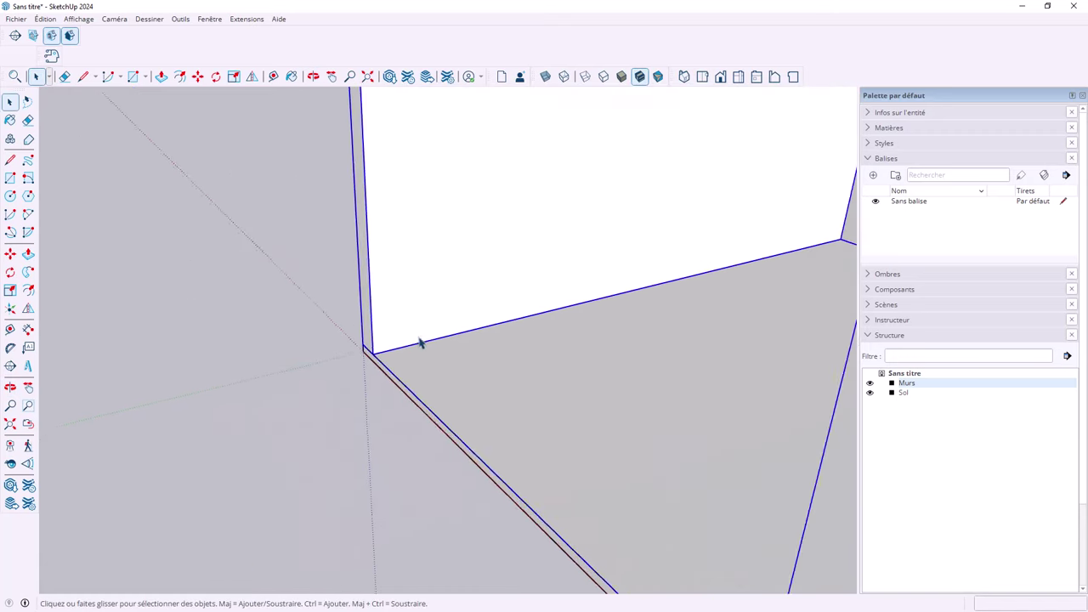
{"action": "scroll", "coordinate": [419, 343], "scroll_direction": "up", "scroll_amount": 2}
{"action": "mouse_move", "coordinate": [391, 349]}
{"action": "middle_mouse_down"}
{"action": "mouse_move", "coordinate": [340, 400]}
{"action": "mouse_move", "coordinate": [274, 394]}
{"action": "mouse_move", "coordinate": [267, 405]}
{"action": "mouse_move", "coordinate": [376, 388]}
{"action": "mouse_move", "coordinate": [352, 401]}
{"action": "middle_mouse_up"}
{"action": "key", "text": "t"}
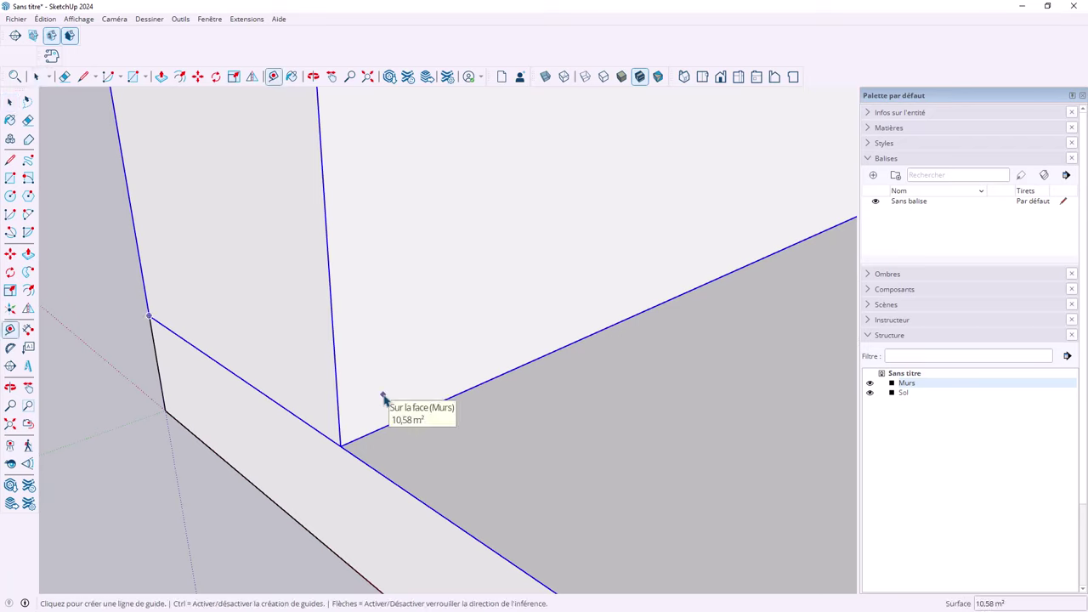
{"action": "key", "text": "space"}
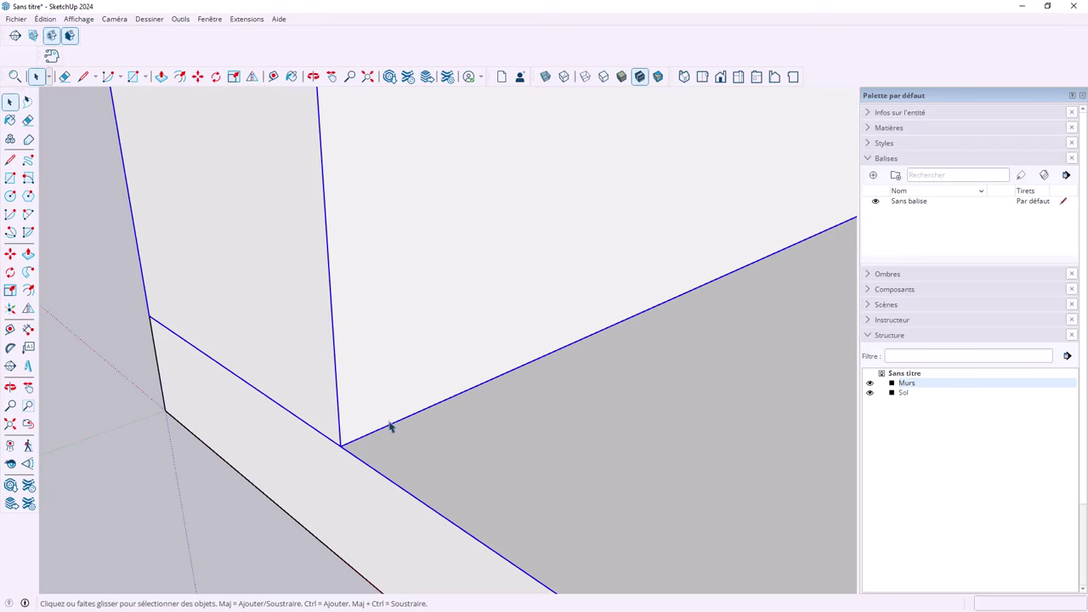
{"action": "key", "text": "r"}
{"action": "left_click", "coordinate": [366, 434]}
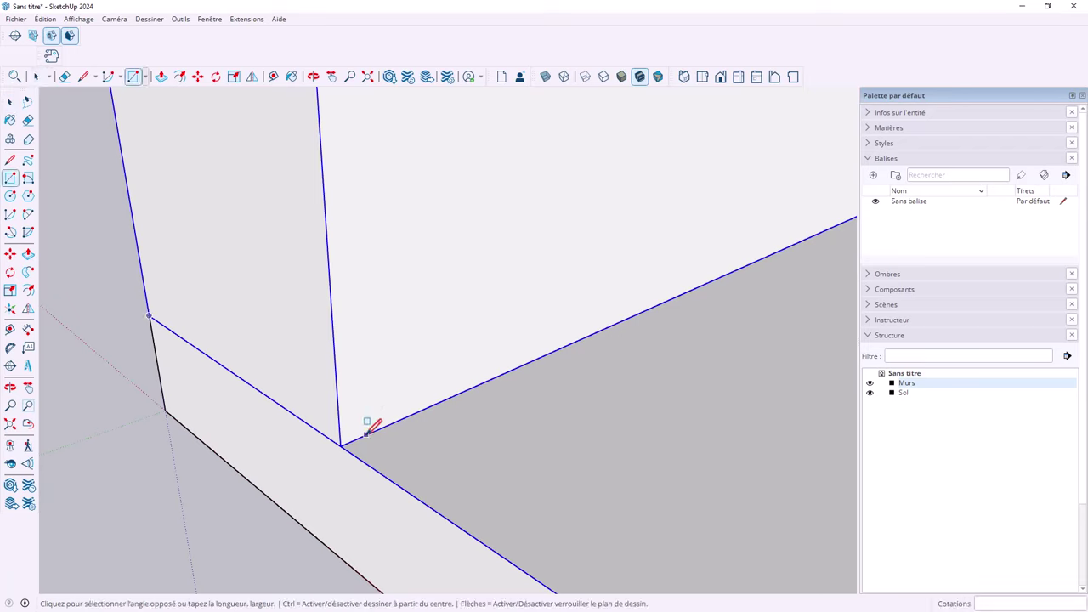
{"action": "left_click", "coordinate": [410, 367]}
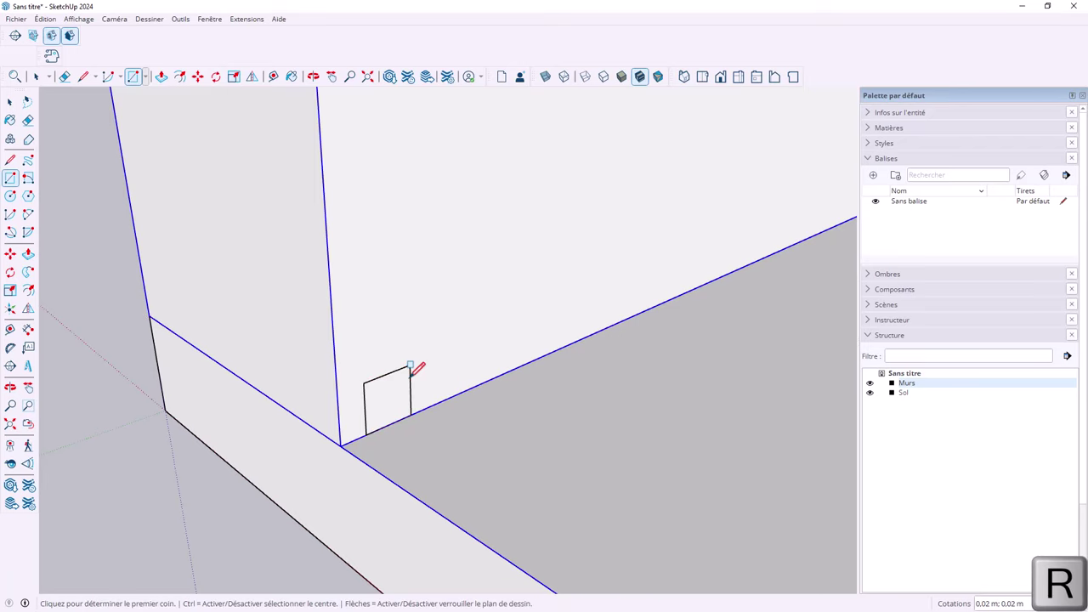
{"action": "key", "text": "space"}
{"action": "scroll", "coordinate": [390, 396], "scroll_direction": "up", "scroll_amount": 3}
{"action": "left_click", "coordinate": [390, 399]}
Step: Make the small rectangle a group and name it 'Plinthe'
{"action": "right_click", "coordinate": [390, 400]}
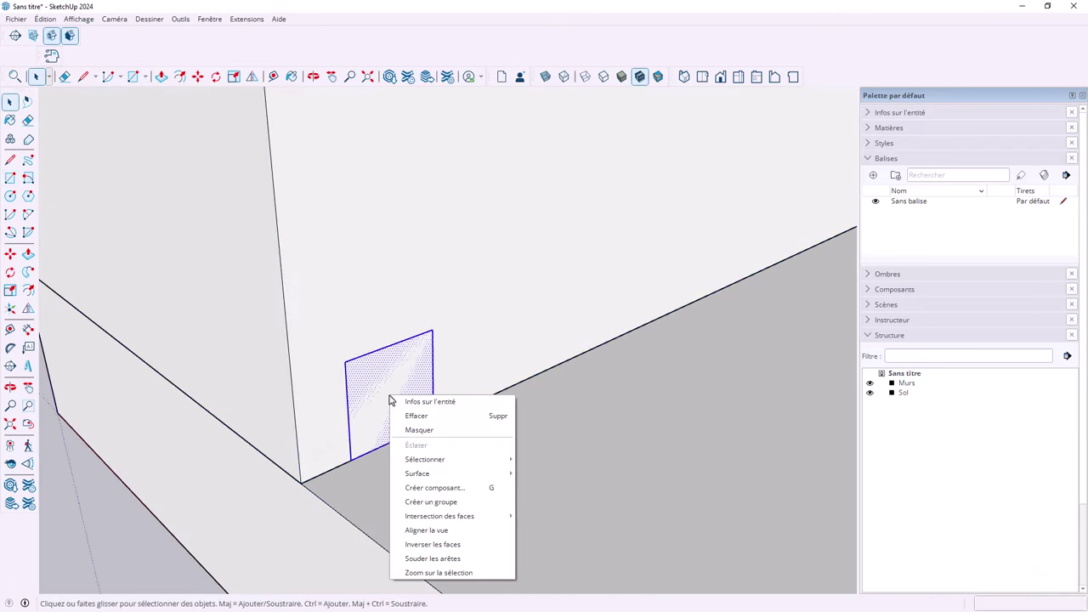
{"action": "left_click", "coordinate": [417, 501]}
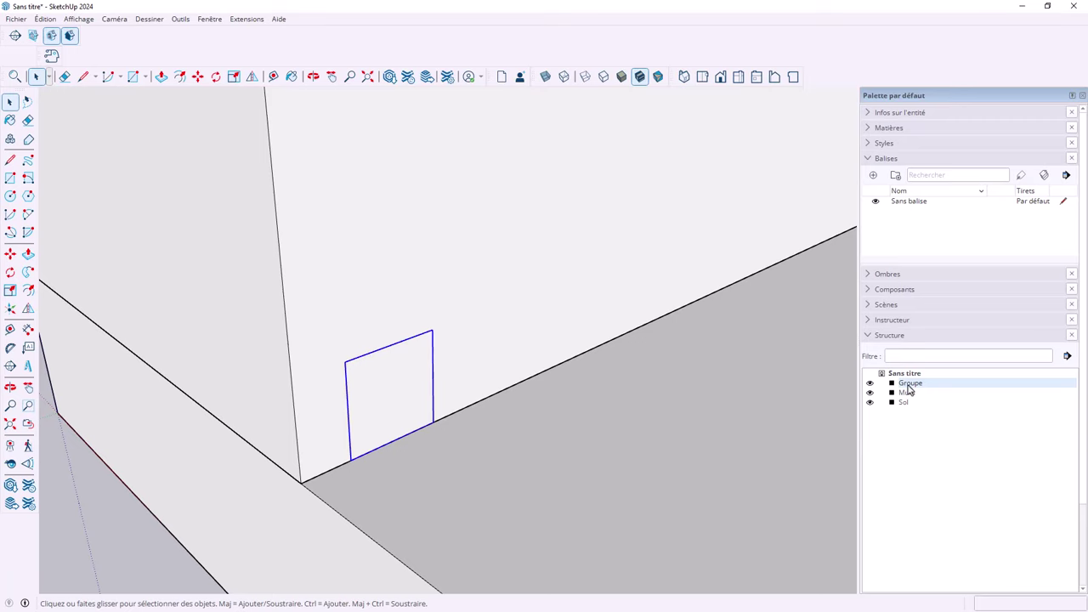
{"action": "double_click", "coordinate": [909, 384]}
{"action": "type", "text": "Plinth"}
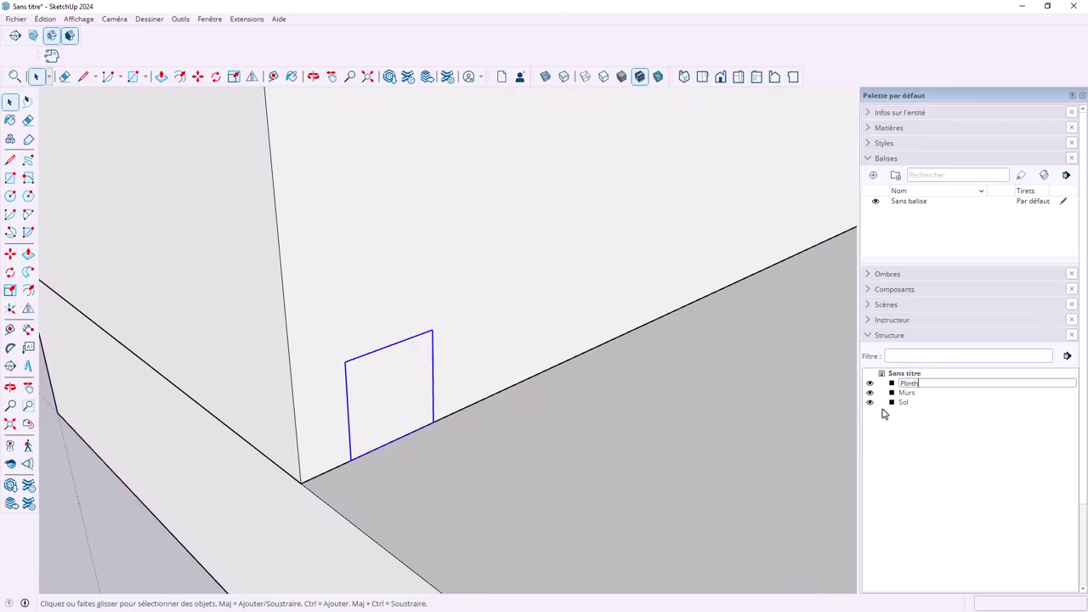
{"action": "type", "text": "e"}
{"action": "key", "text": "Return"}
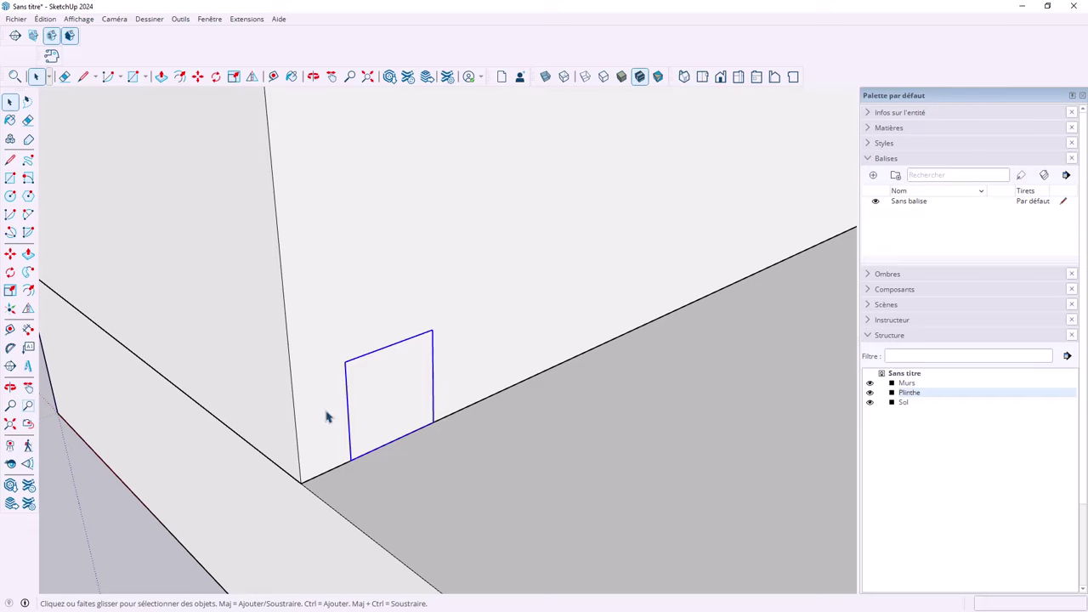
{"action": "scroll", "coordinate": [374, 396], "scroll_direction": "up", "scroll_amount": 3}
Step: Move the Plinthe rectangle into the wall–floor corner
{"action": "key", "text": "m"}
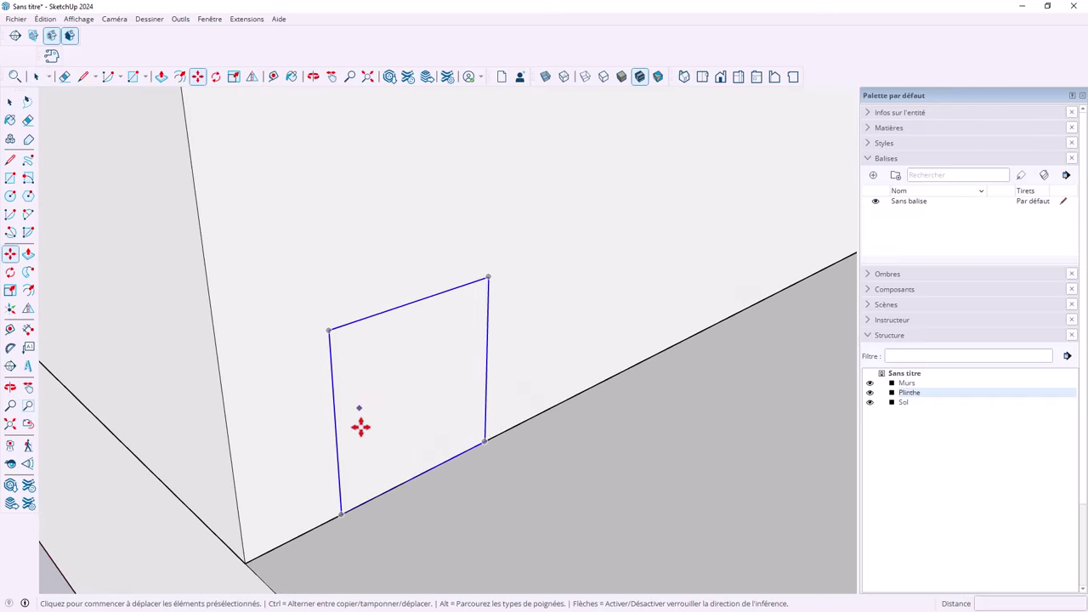
{"action": "left_click", "coordinate": [341, 512]}
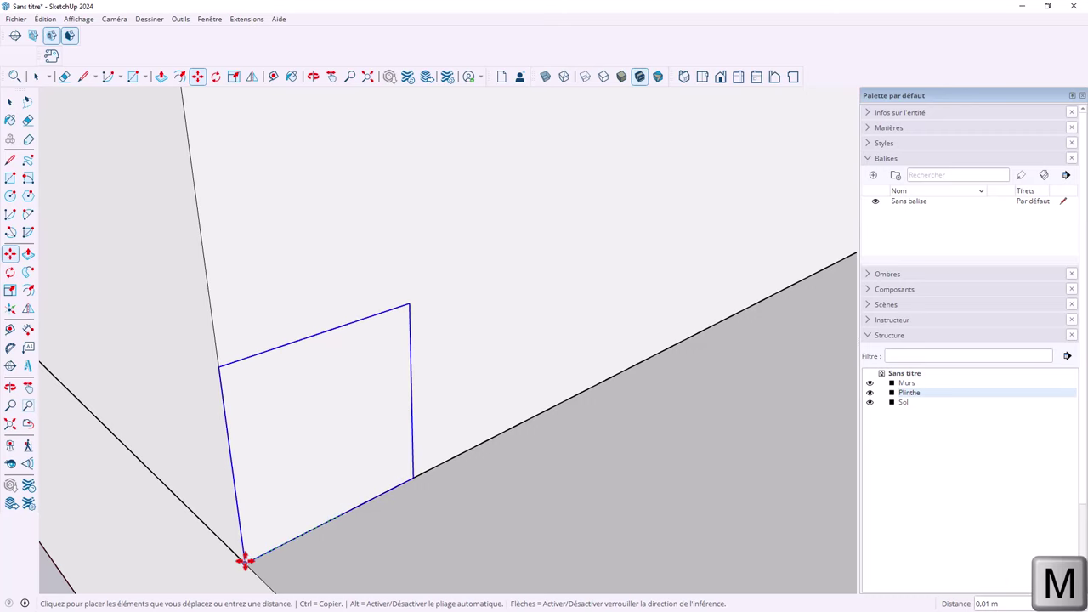
{"action": "left_click", "coordinate": [243, 564]}
{"action": "key", "text": "space"}
{"action": "scroll", "coordinate": [294, 470], "scroll_direction": "down", "scroll_amount": 2}
{"action": "scroll", "coordinate": [294, 471], "scroll_direction": "up", "scroll_amount": 2}
Step: Extrude the rectangle inside the Plinthe group into a small block
{"action": "double_click", "coordinate": [295, 471]}
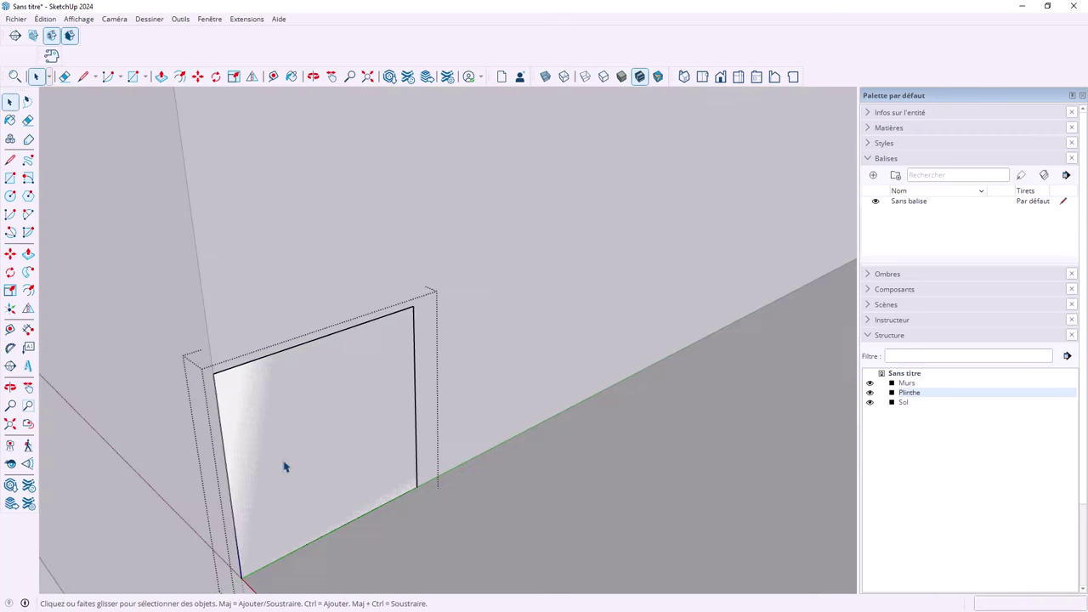
{"action": "key", "text": "p"}
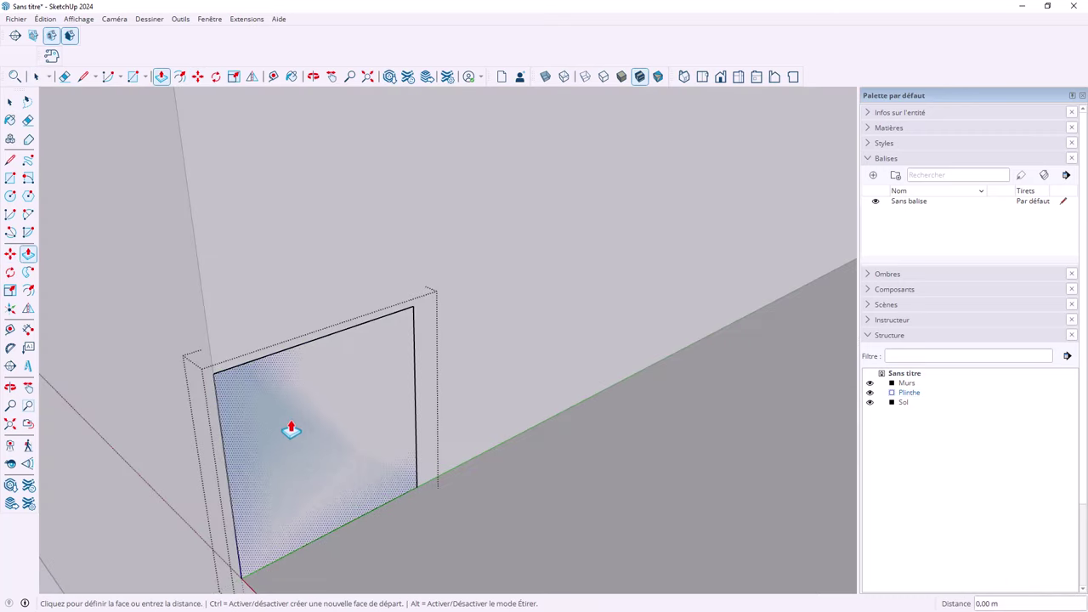
{"action": "left_click", "coordinate": [311, 451]}
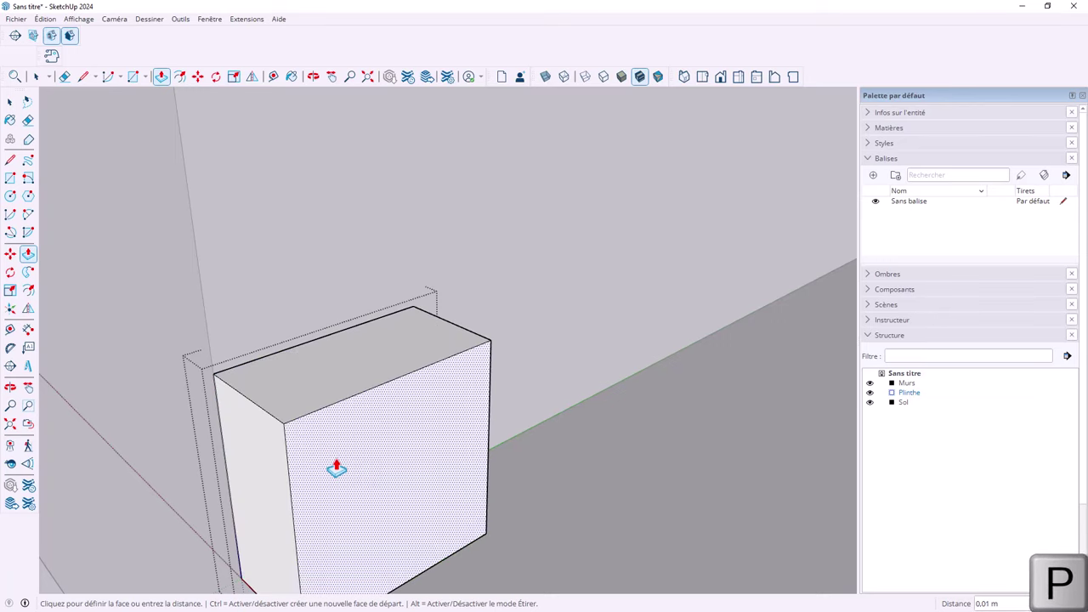
{"action": "scroll", "coordinate": [337, 468], "scroll_direction": "down", "scroll_amount": 3}
{"action": "scroll", "coordinate": [335, 466], "scroll_direction": "down", "scroll_amount": 2}
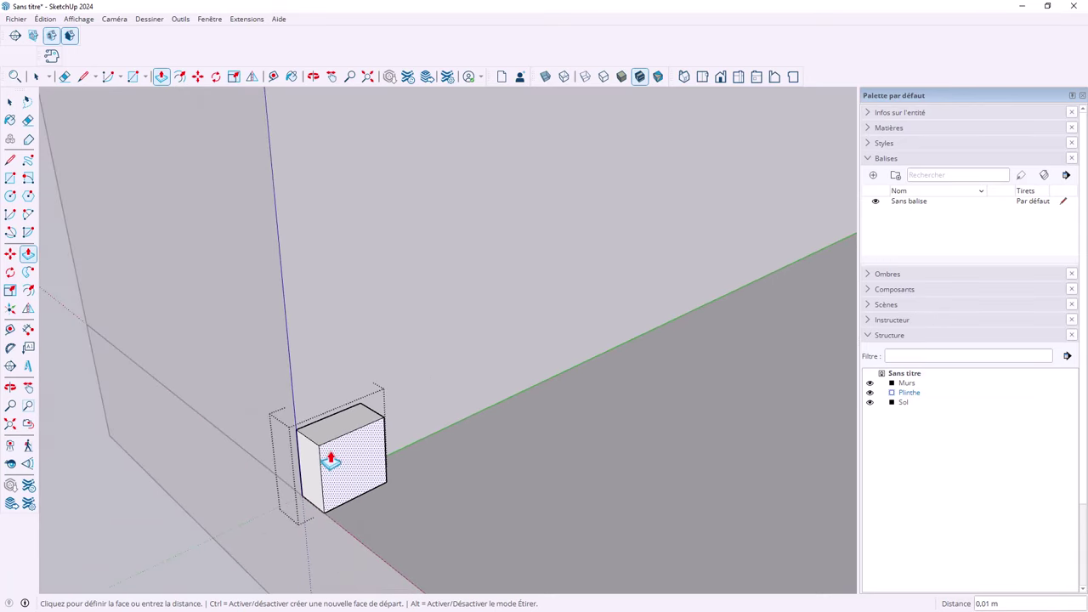
{"action": "scroll", "coordinate": [325, 448], "scroll_direction": "down", "scroll_amount": 2}
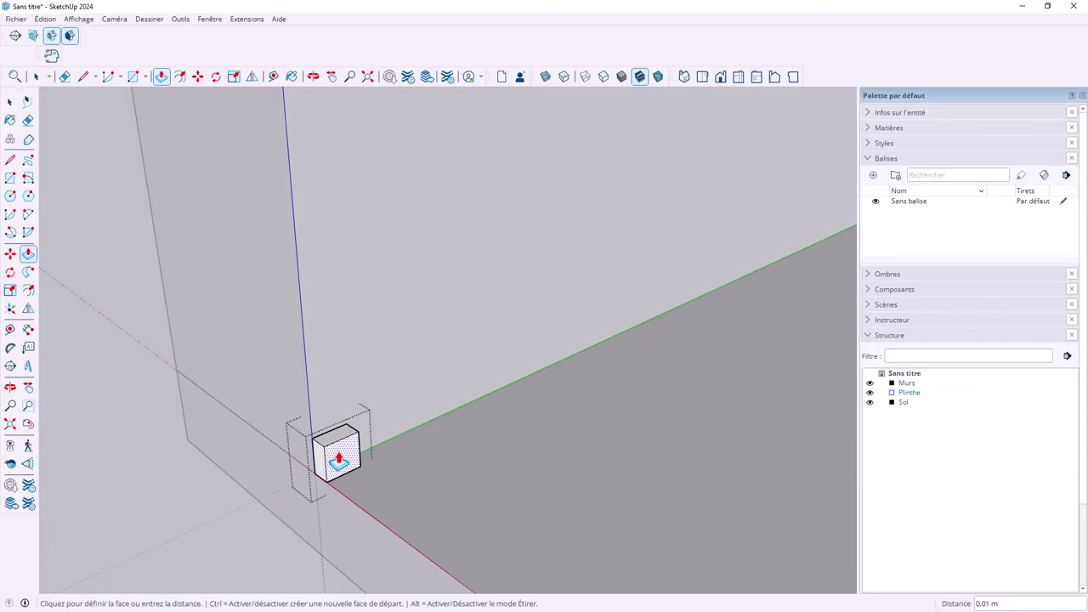
{"action": "left_click", "coordinate": [340, 453]}
{"action": "scroll", "coordinate": [396, 408], "scroll_direction": "down", "scroll_amount": 1}
{"action": "scroll", "coordinate": [437, 372], "scroll_direction": "down", "scroll_amount": 2}
{"action": "scroll", "coordinate": [491, 319], "scroll_direction": "down", "scroll_amount": 2}
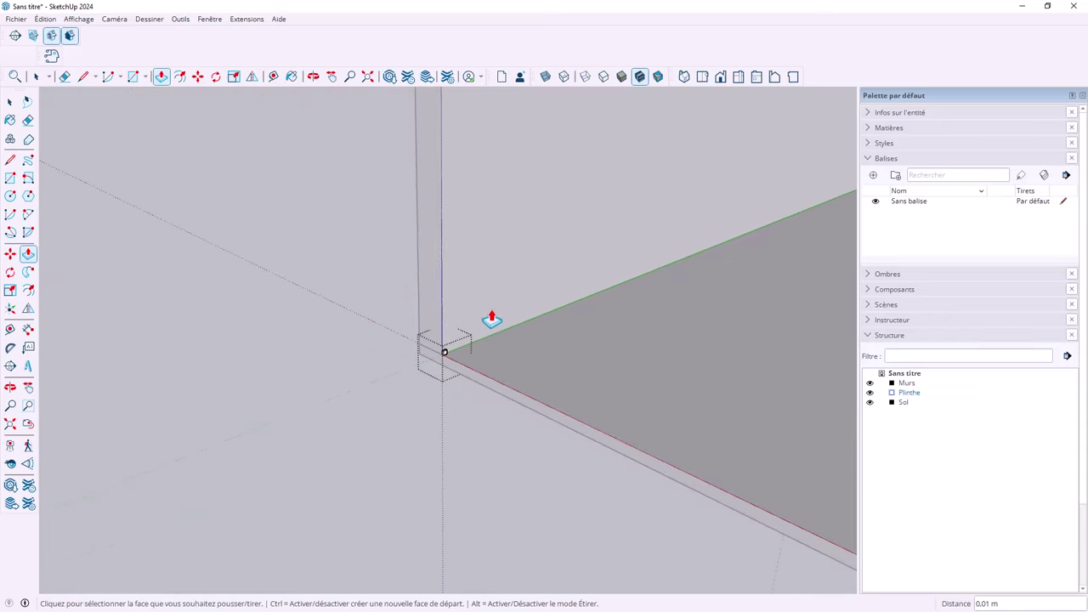
{"action": "scroll", "coordinate": [439, 406], "scroll_direction": "up", "scroll_amount": 1}
{"action": "scroll", "coordinate": [468, 357], "scroll_direction": "up", "scroll_amount": 2}
{"action": "scroll", "coordinate": [400, 308], "scroll_direction": "up", "scroll_amount": 2}
{"action": "scroll", "coordinate": [379, 269], "scroll_direction": "up", "scroll_amount": 2}
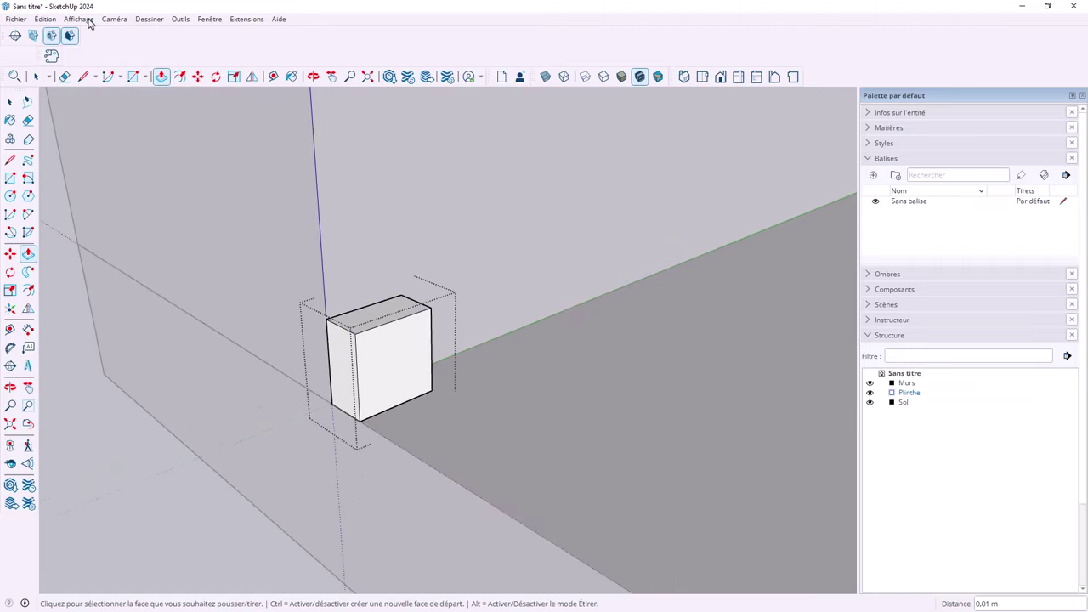
Step: Set the Longueur unit to Centimètres in Infos sur le modèle > Unités
{"action": "left_click", "coordinate": [209, 20]}
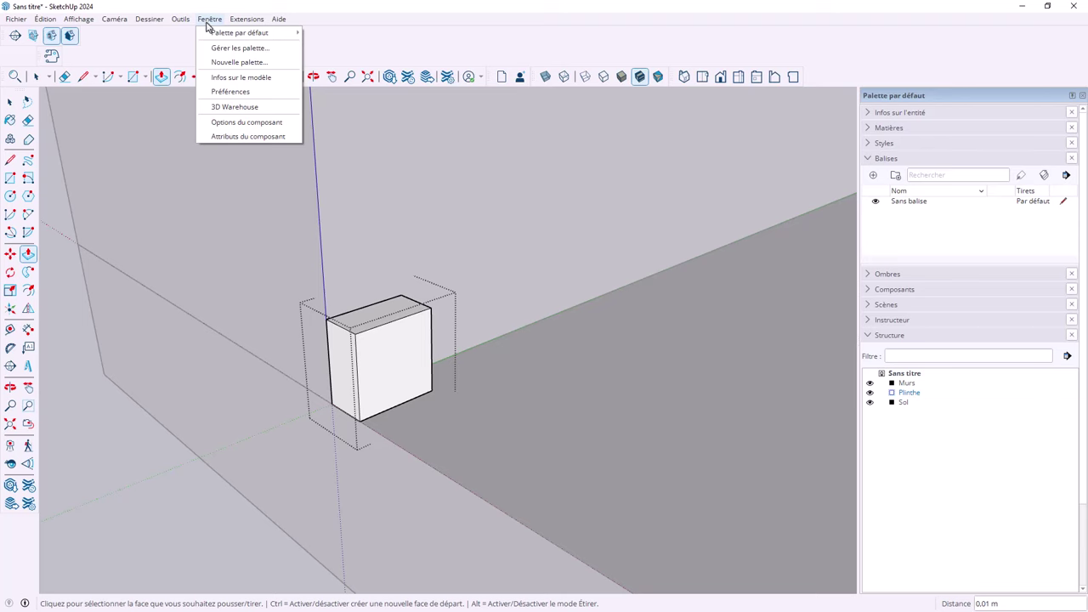
{"action": "left_click", "coordinate": [222, 77]}
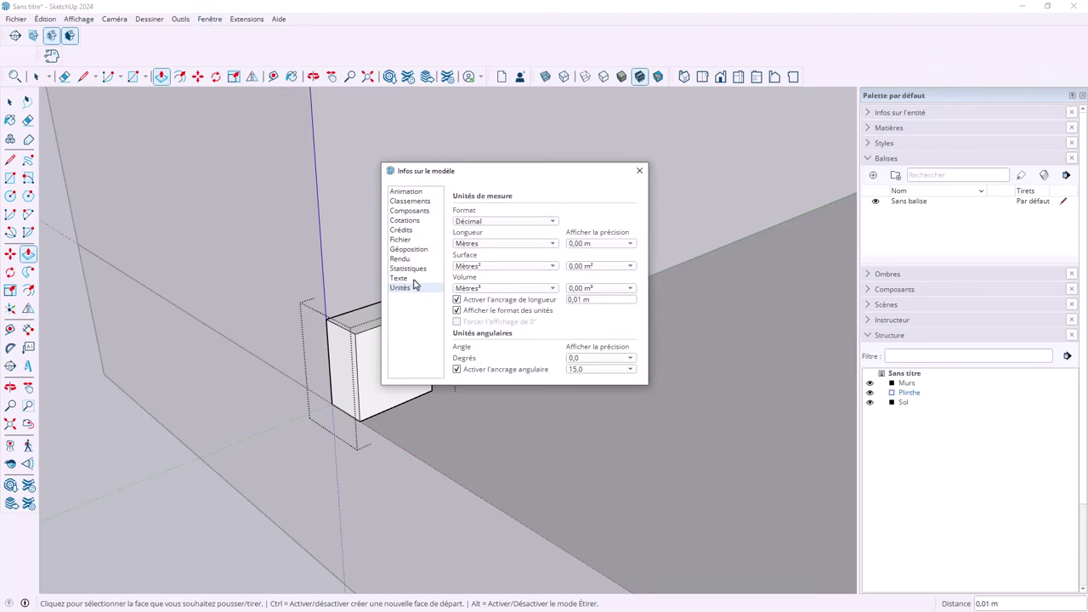
{"action": "left_click", "coordinate": [499, 249]}
{"action": "left_click", "coordinate": [491, 238]}
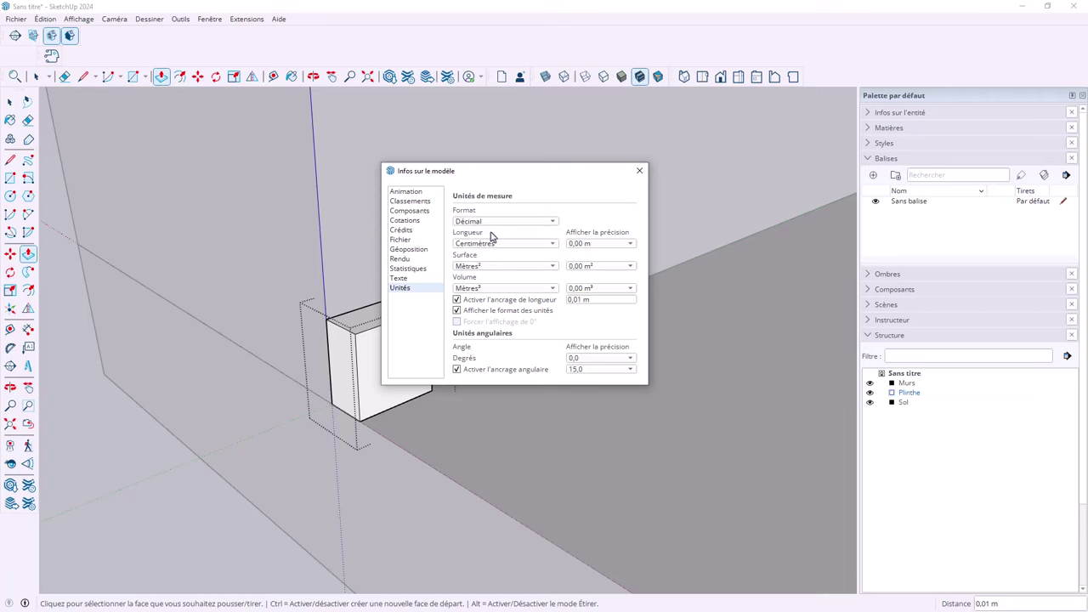
{"action": "left_click", "coordinate": [639, 171]}
{"action": "scroll", "coordinate": [388, 372], "scroll_direction": "up", "scroll_amount": 3}
{"action": "scroll", "coordinate": [386, 370], "scroll_direction": "up", "scroll_amount": 2}
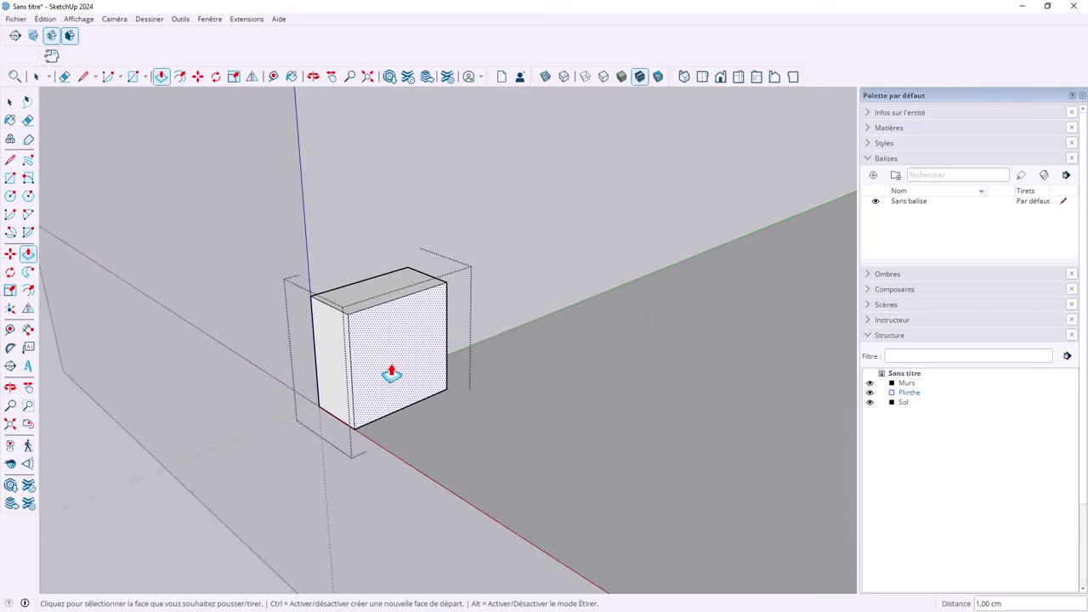
Step: Place a guide 10 cm from the block's bottom corner and raise the block's top face
{"action": "key", "text": "t"}
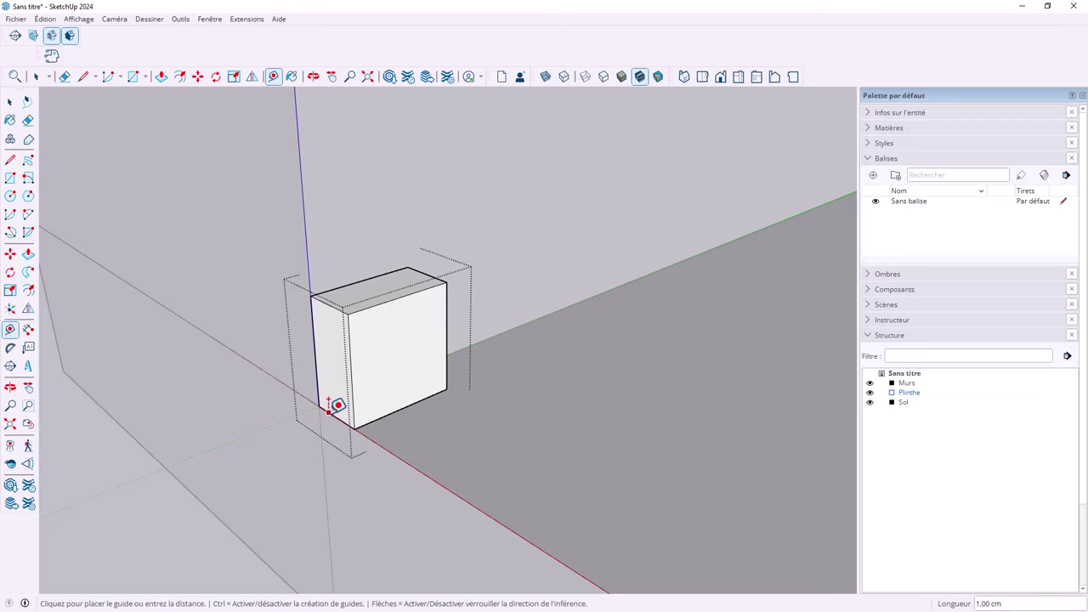
{"action": "left_click", "coordinate": [328, 412]}
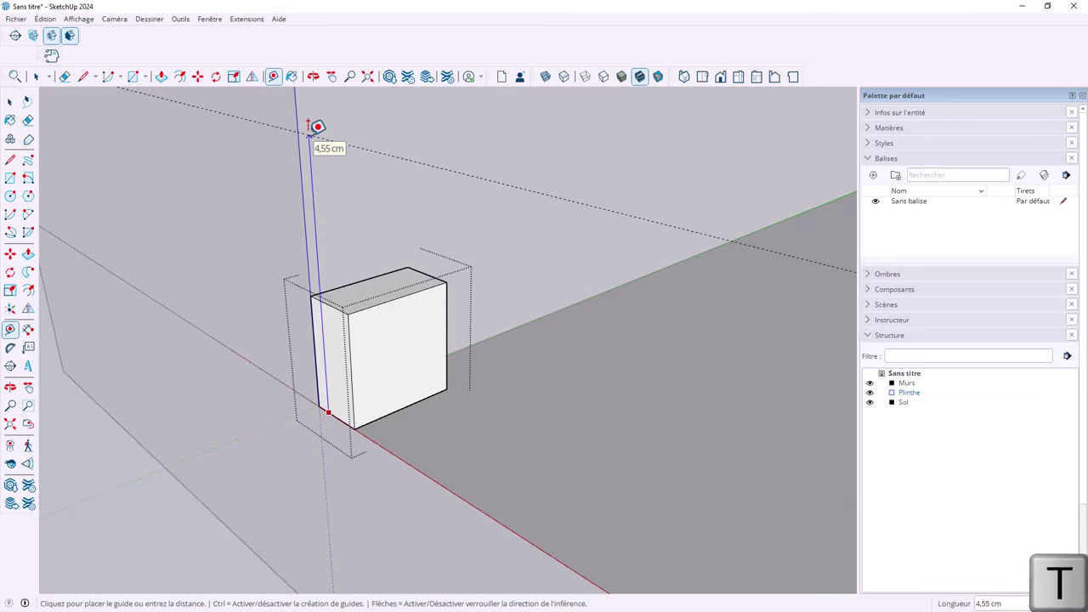
{"action": "scroll", "coordinate": [313, 141], "scroll_direction": "down", "scroll_amount": 2}
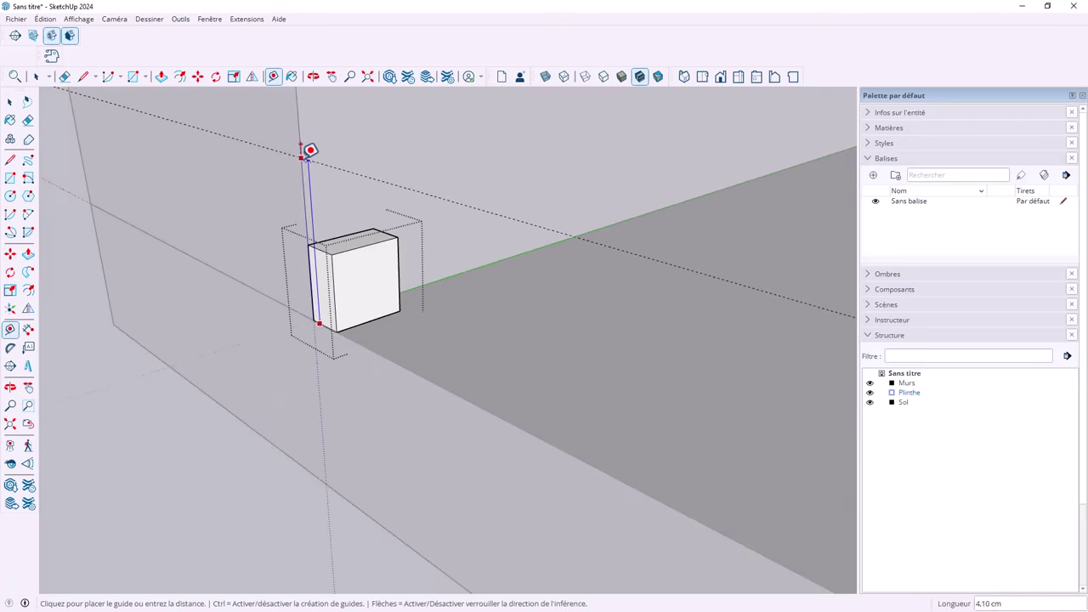
{"action": "type", "text": "10"}
{"action": "key", "text": "Return"}
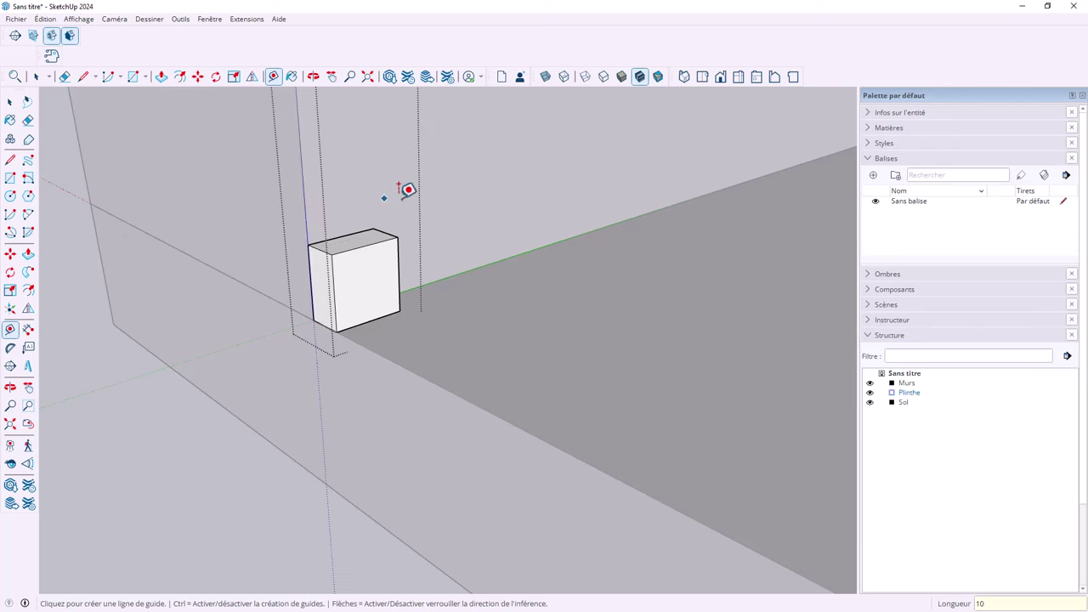
{"action": "middle_click_drag", "start_coordinate": [408, 189], "coordinate": [378, 383]}
{"action": "key", "text": "p"}
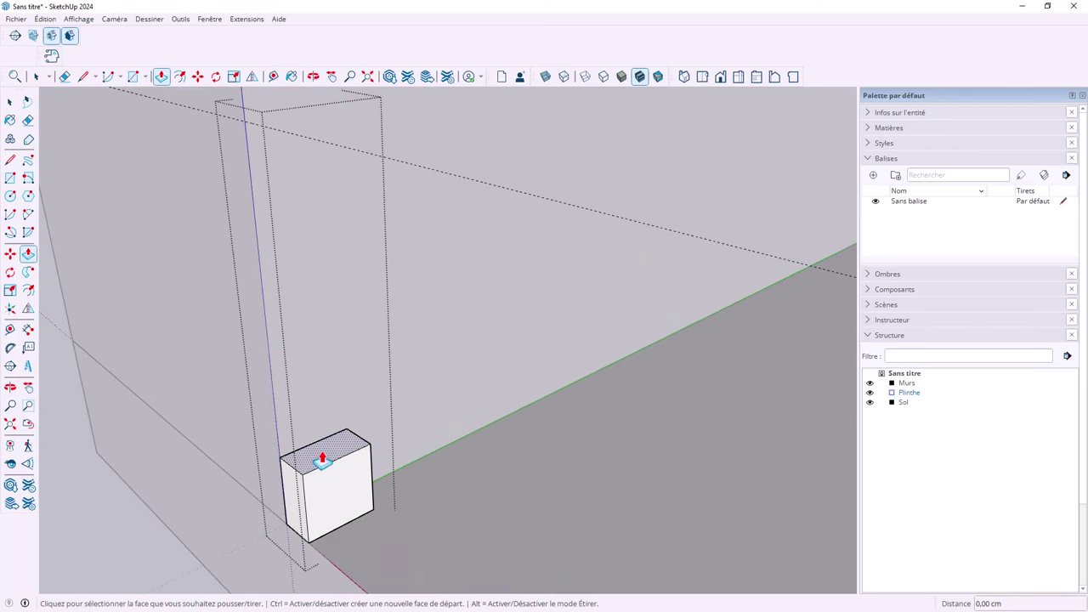
{"action": "left_click", "coordinate": [321, 460]}
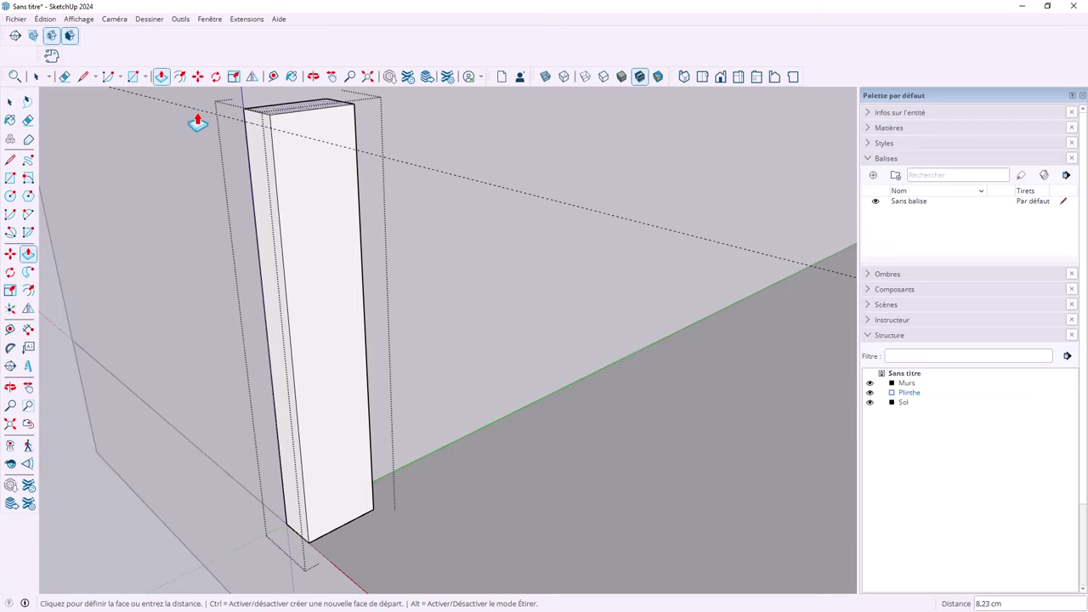
{"action": "mouse_move", "coordinate": [354, 214]}
{"action": "middle_mouse_down"}
{"action": "mouse_move", "coordinate": [388, 280]}
{"action": "mouse_move", "coordinate": [437, 260]}
{"action": "middle_mouse_up"}
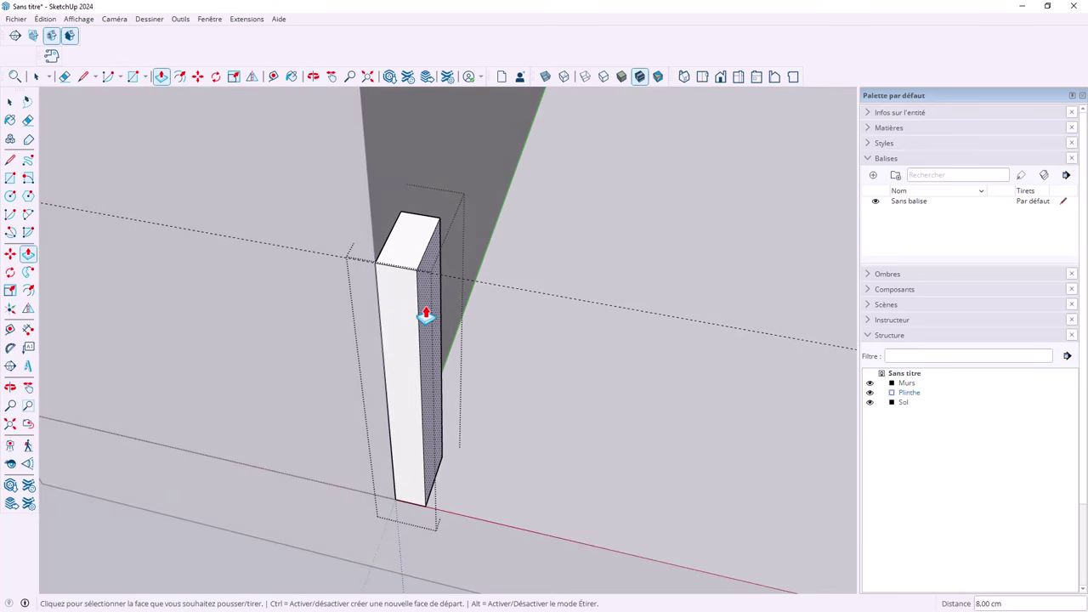
Step: Set a 2 cm guide and start pushing the block's side face inward
{"action": "key", "text": "p"}
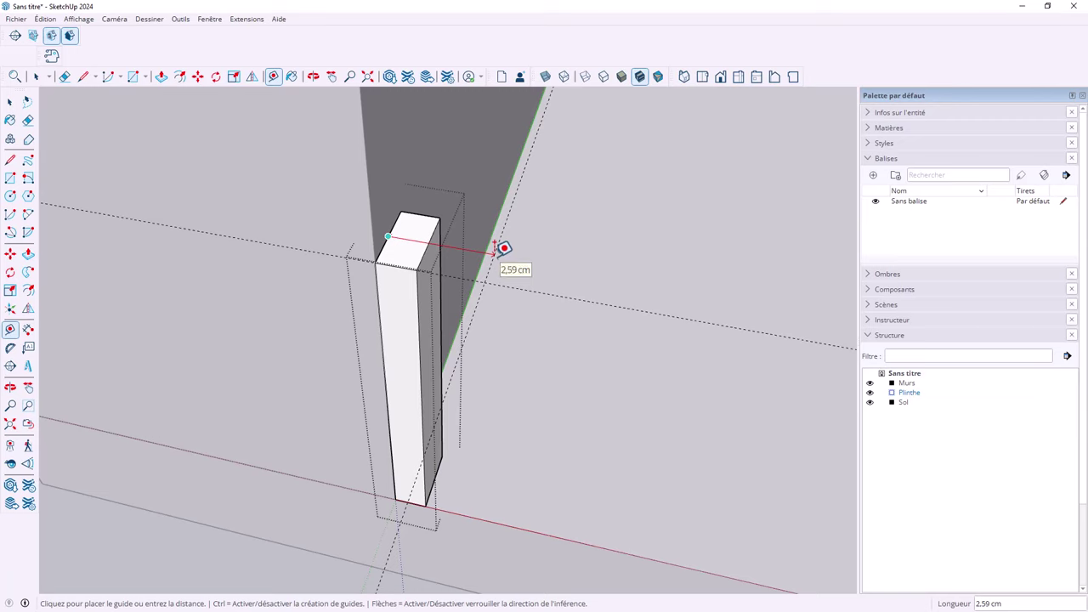
{"action": "type", "text": "2"}
{"action": "key", "text": "Return"}
{"action": "key", "text": "p"}
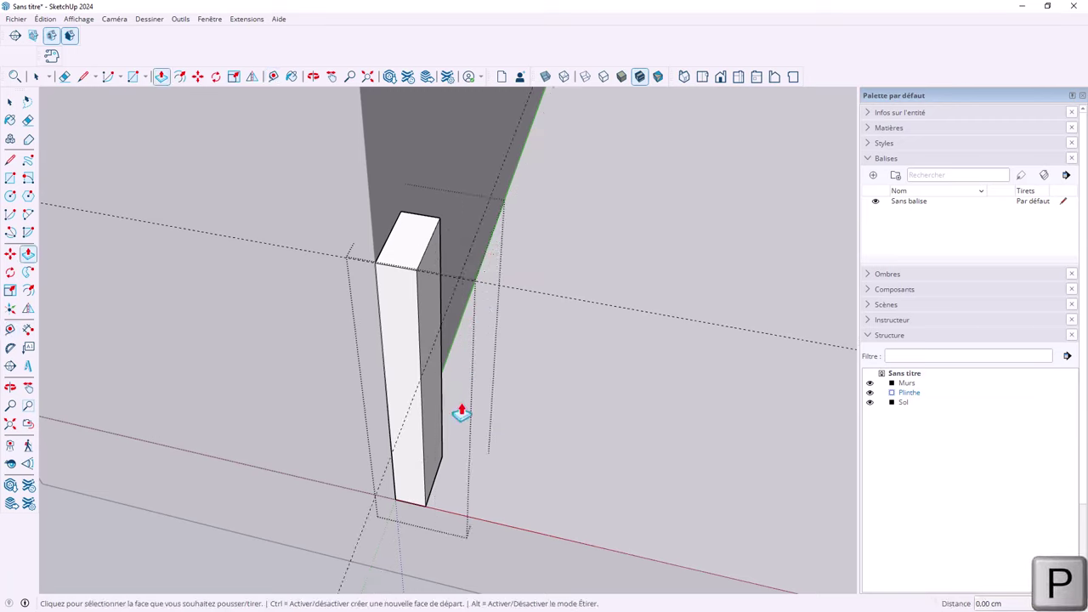
{"action": "left_click", "coordinate": [442, 306]}
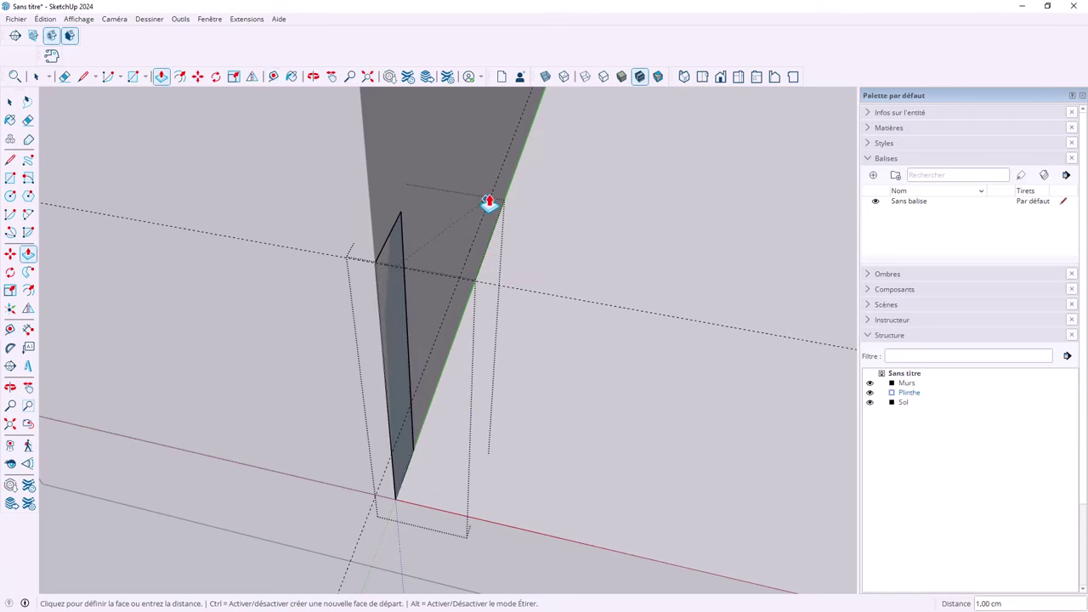
Step: Start stretching the short baseboard block's end face along the wall
{"action": "mouse_move", "coordinate": [485, 287]}
{"action": "middle_mouse_down"}
{"action": "mouse_move", "coordinate": [388, 357]}
{"action": "mouse_move", "coordinate": [433, 422]}
{"action": "middle_mouse_up"}
{"action": "mouse_move", "coordinate": [508, 461]}
{"action": "middle_mouse_down"}
{"action": "mouse_move", "coordinate": [274, 394]}
{"action": "mouse_move", "coordinate": [160, 329]}
{"action": "middle_mouse_up"}
{"action": "left_click", "coordinate": [160, 329]}
{"action": "scroll", "coordinate": [151, 323], "scroll_direction": "down", "scroll_amount": 3}
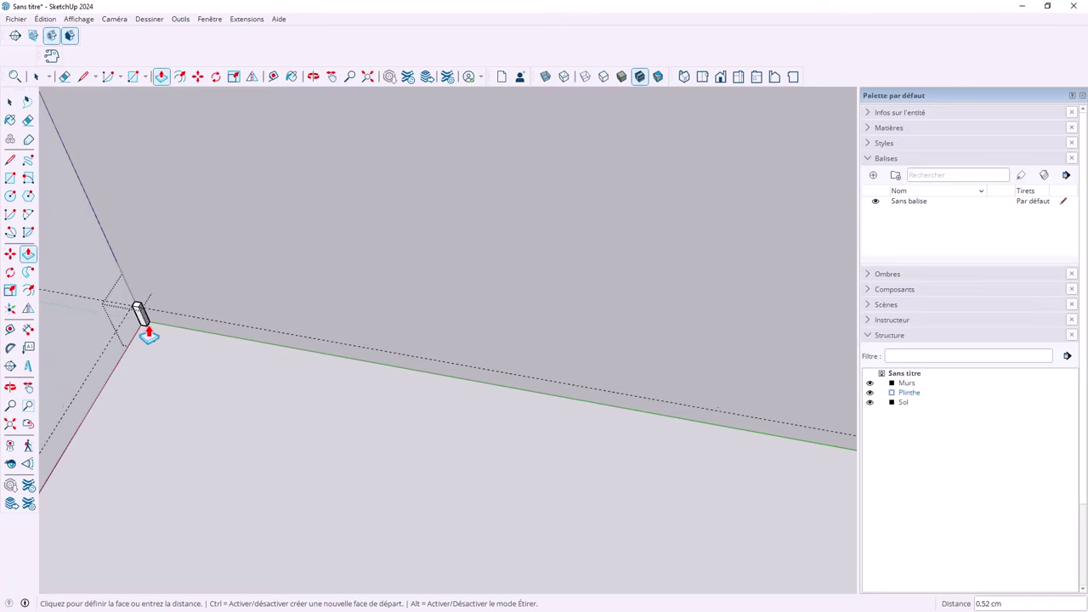
{"action": "scroll", "coordinate": [538, 420], "scroll_direction": "down", "scroll_amount": 3}
Step: Pull the block's end out to the wall corner, leaving a thin baseboard strip
{"action": "mouse_move", "coordinate": [530, 413]}
{"action": "middle_mouse_down"}
{"action": "mouse_move", "coordinate": [218, 425]}
{"action": "mouse_move", "coordinate": [439, 443]}
{"action": "middle_mouse_up"}
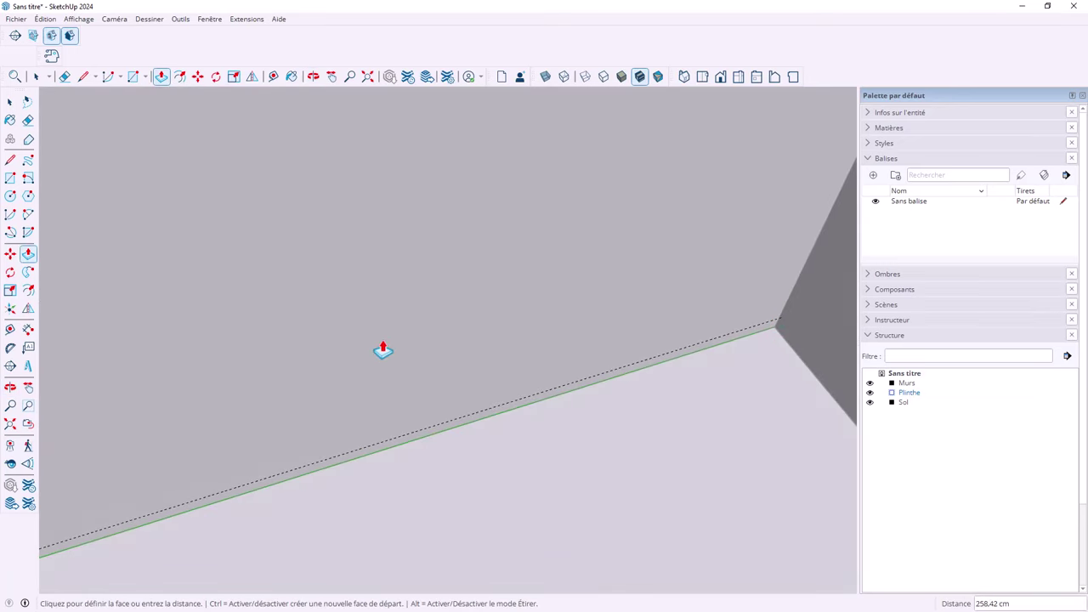
{"action": "scroll", "coordinate": [376, 411], "scroll_direction": "down", "scroll_amount": 3}
{"action": "scroll", "coordinate": [586, 366], "scroll_direction": "up", "scroll_amount": 3}
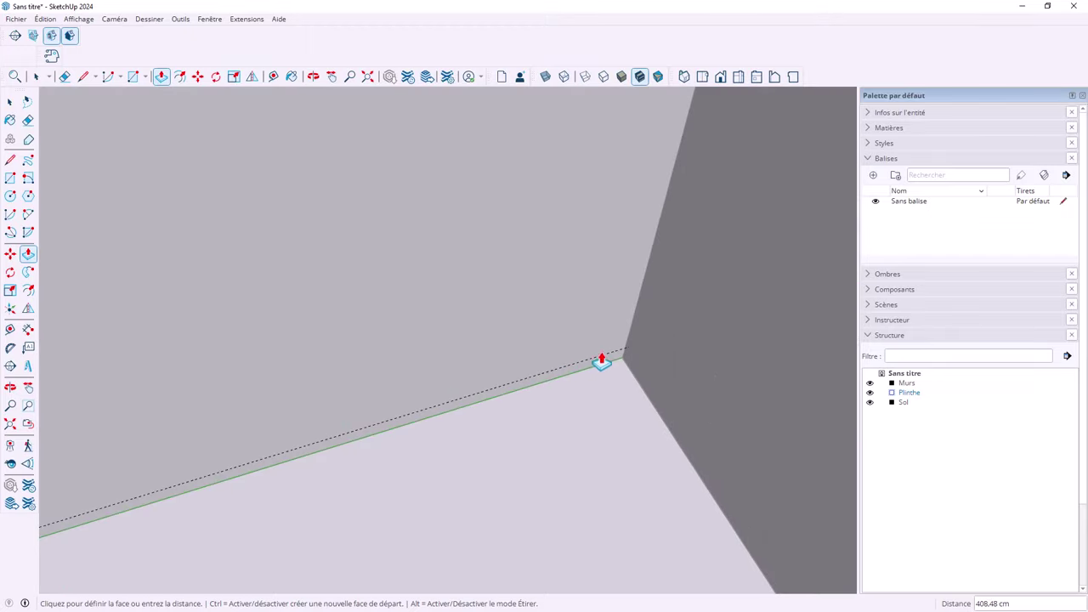
{"action": "middle_click_drag", "start_coordinate": [448, 379], "coordinate": [199, 377]}
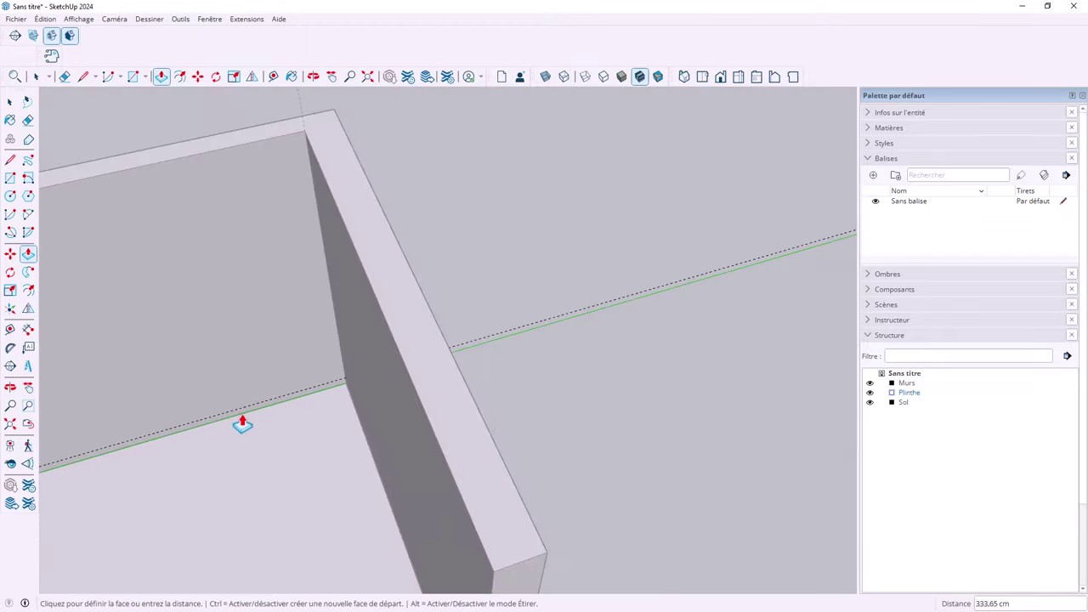
{"action": "mouse_move", "coordinate": [242, 424]}
{"action": "middle_mouse_down"}
{"action": "mouse_move", "coordinate": [526, 296]}
{"action": "mouse_move", "coordinate": [461, 340]}
{"action": "mouse_move", "coordinate": [474, 350]}
{"action": "middle_mouse_up"}
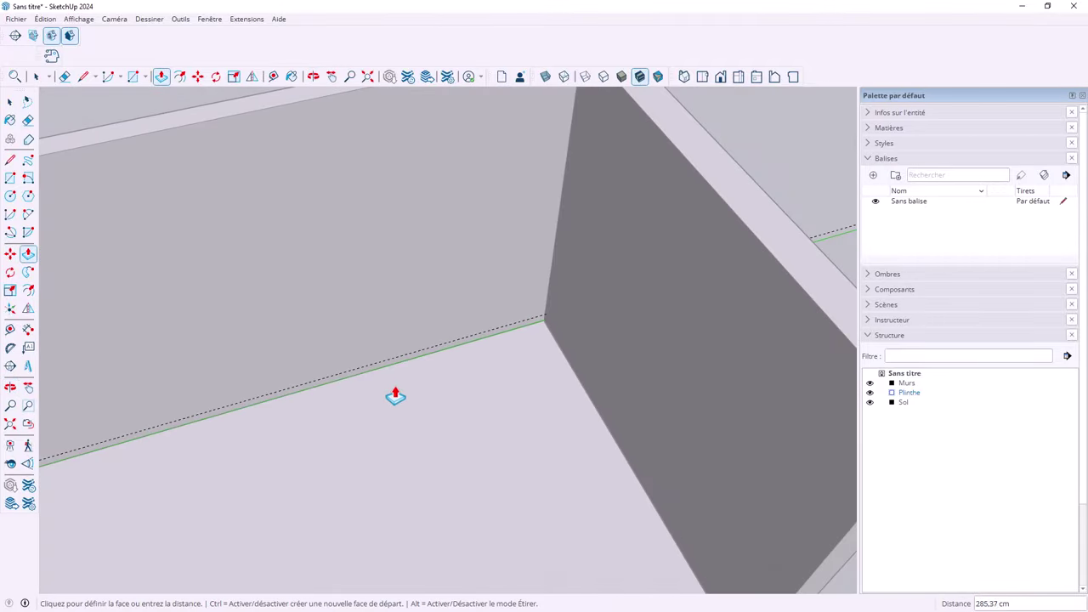
{"action": "left_click", "coordinate": [356, 382]}
{"action": "scroll", "coordinate": [354, 376], "scroll_direction": "down", "scroll_amount": 4}
{"action": "mouse_move", "coordinate": [349, 371]}
{"action": "middle_mouse_down"}
{"action": "mouse_move", "coordinate": [408, 365]}
{"action": "mouse_move", "coordinate": [220, 107]}
{"action": "middle_mouse_up"}
Step: Open and then dismiss the Caméra menu
{"action": "left_click", "coordinate": [114, 19]}
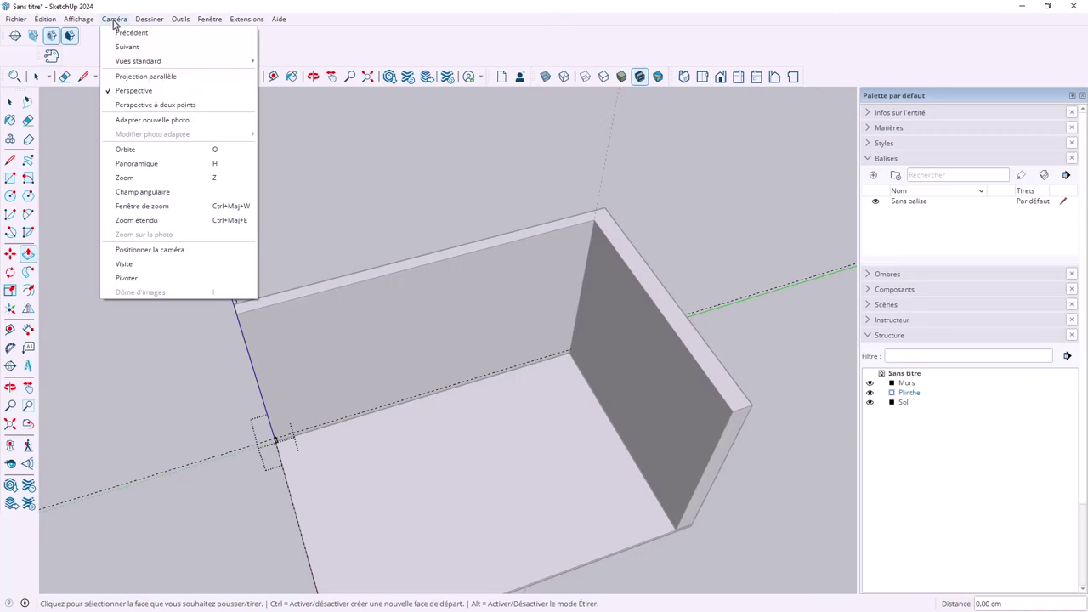
{"action": "left_click", "coordinate": [133, 90]}
{"action": "scroll", "coordinate": [266, 417], "scroll_direction": "up", "scroll_amount": 3}
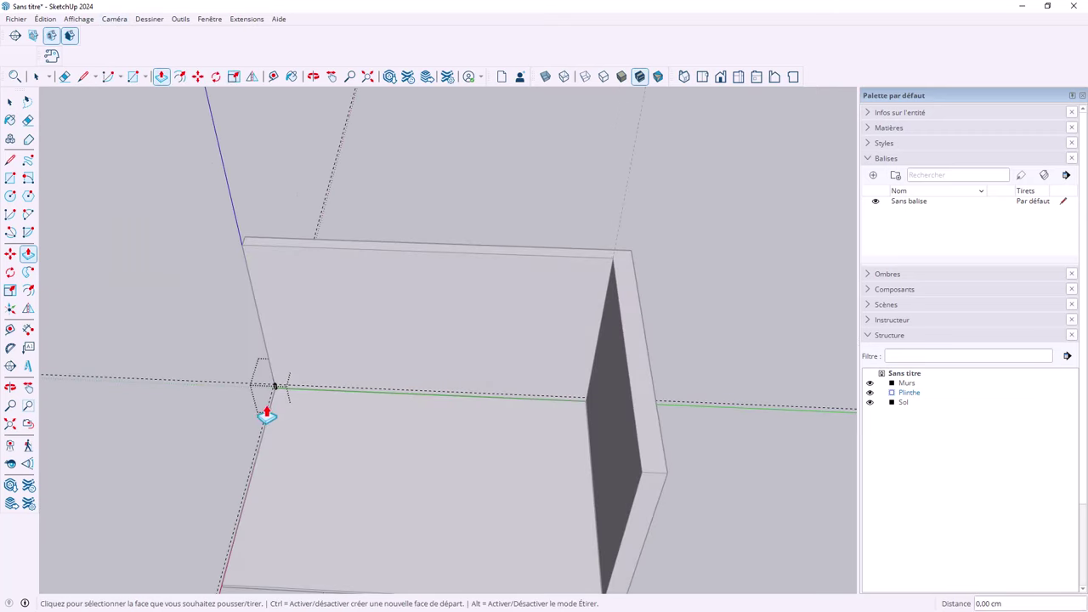
{"action": "scroll", "coordinate": [262, 378], "scroll_direction": "up", "scroll_amount": 3}
{"action": "scroll", "coordinate": [261, 378], "scroll_direction": "up", "scroll_amount": 2}
{"action": "scroll", "coordinate": [263, 391], "scroll_direction": "up", "scroll_amount": 2}
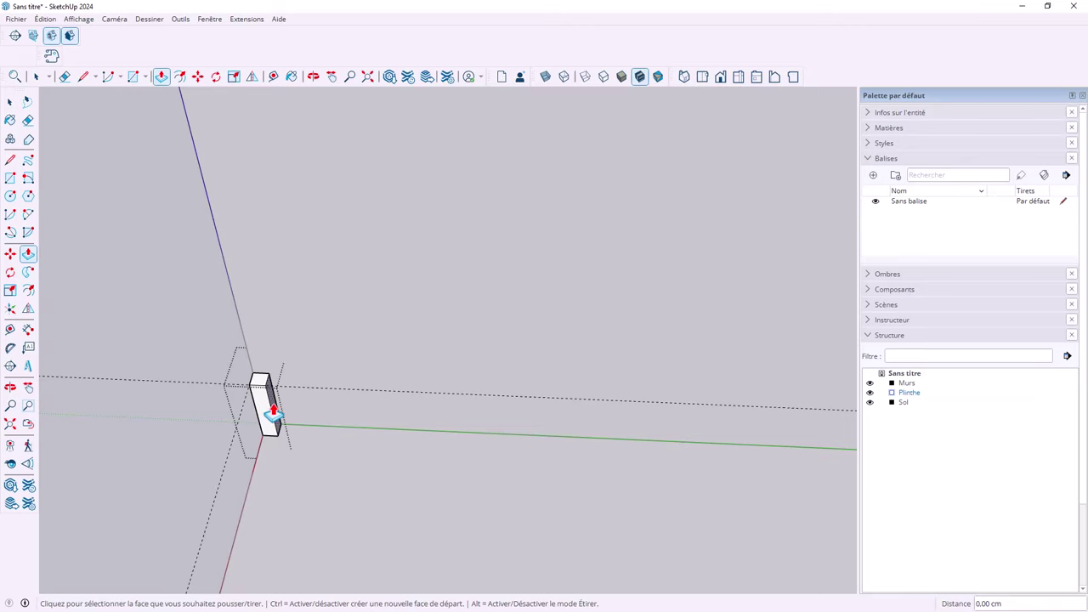
Step: Push/Pull the baseboard's end face further along the wall in two stretches
{"action": "left_click", "coordinate": [272, 414]}
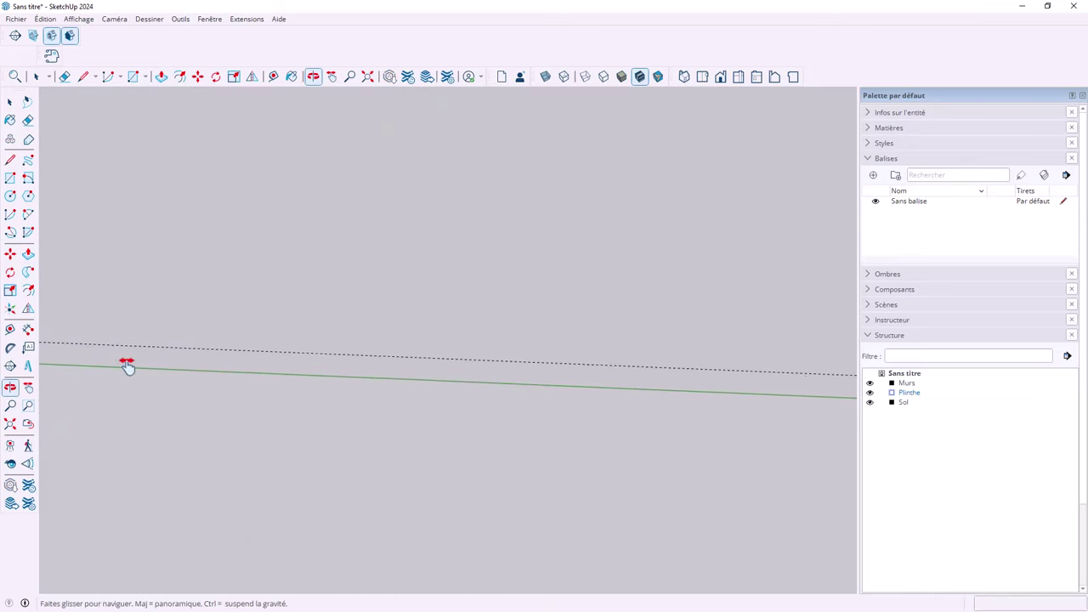
{"action": "left_click_drag", "start_coordinate": [125, 365], "coordinate": [326, 396]}
{"action": "key", "text": "p"}
{"action": "left_click", "coordinate": [347, 411]}
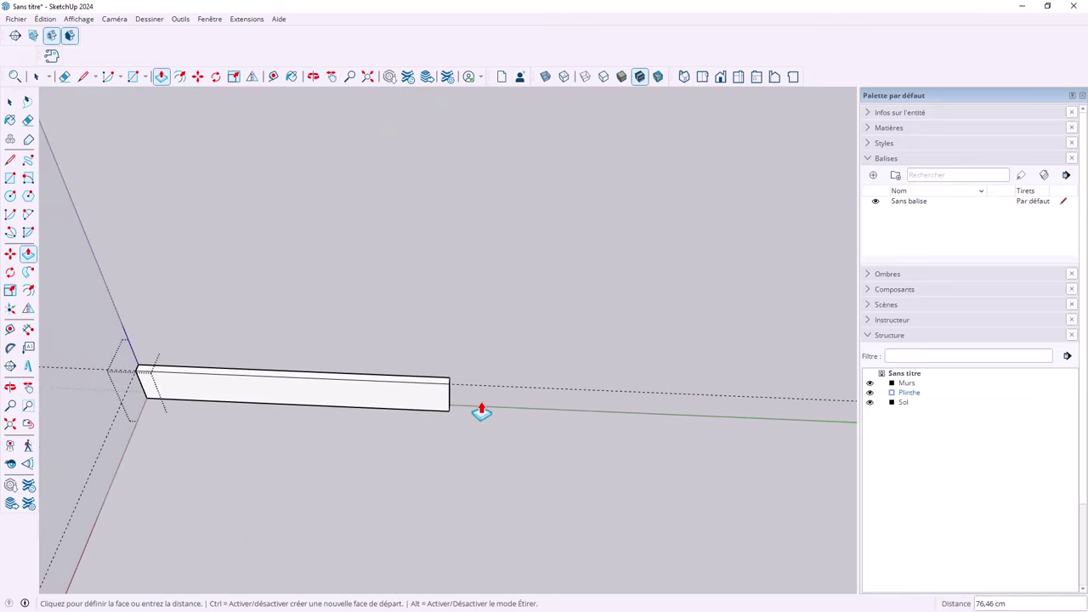
{"action": "left_click", "coordinate": [721, 428]}
{"action": "middle_click_drag", "start_coordinate": [723, 428], "coordinate": [134, 383], "text": "shift"}
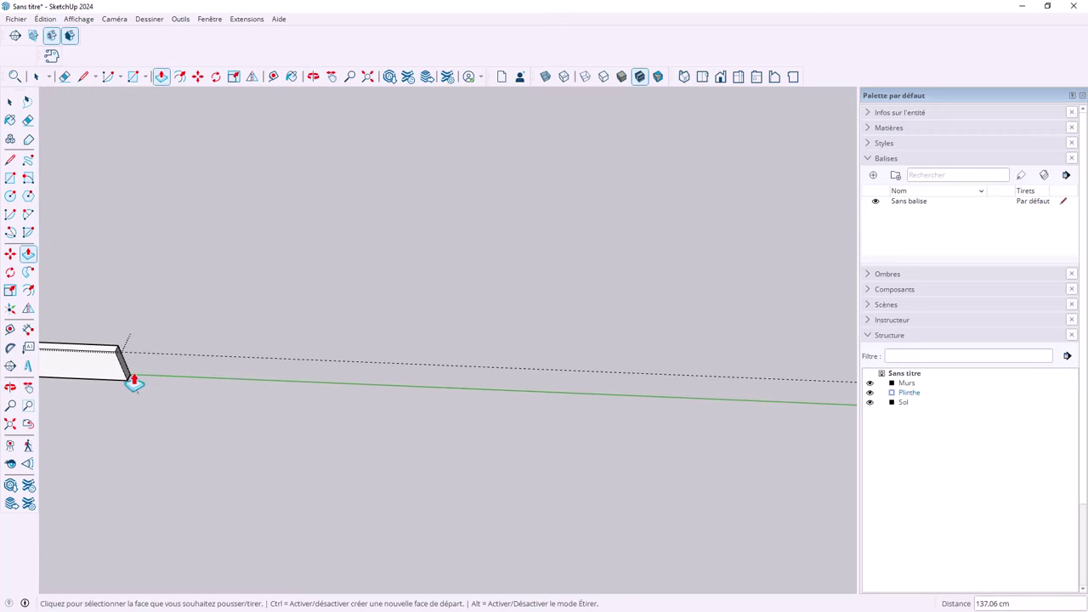
{"action": "left_click", "coordinate": [125, 380]}
{"action": "left_click", "coordinate": [672, 393]}
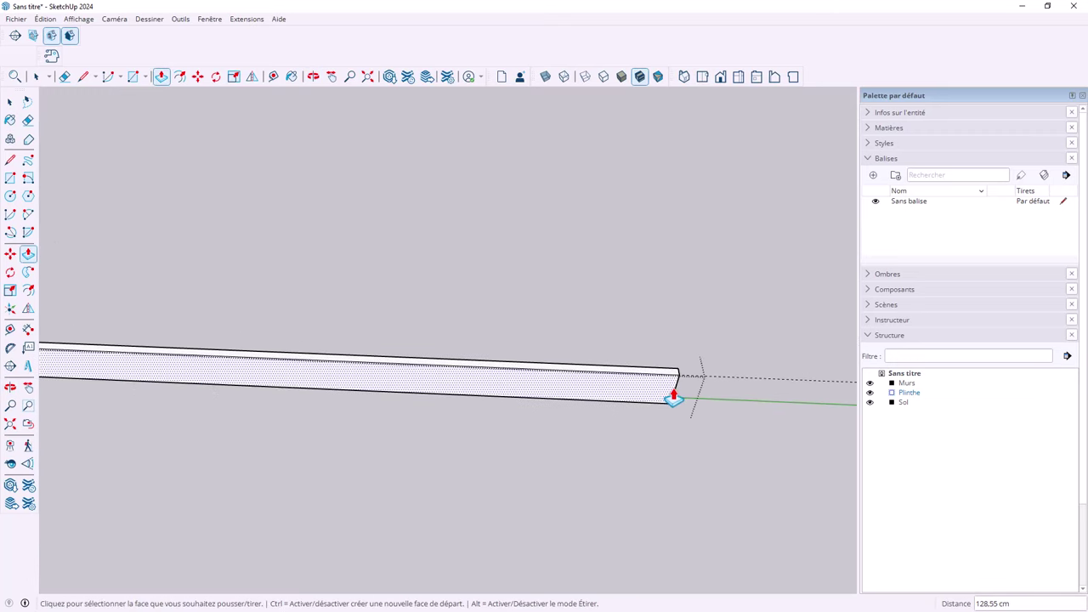
Step: Extend the baseboard end flush against the far wall corner
{"action": "mouse_move", "coordinate": [672, 394]}
{"action": "left_mouse_down"}
{"action": "mouse_move", "coordinate": [244, 372]}
{"action": "mouse_move", "coordinate": [170, 383]}
{"action": "left_mouse_up"}
{"action": "key", "text": "p"}
{"action": "left_click", "coordinate": [180, 383]}
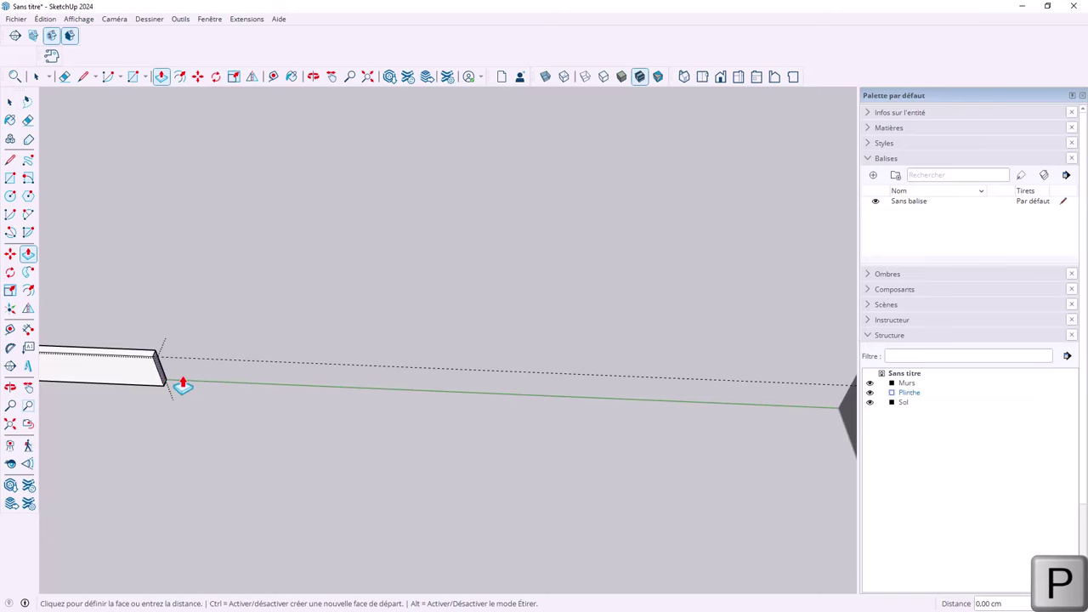
{"action": "scroll", "coordinate": [575, 400], "scroll_direction": "up", "scroll_amount": 3}
{"action": "scroll", "coordinate": [515, 396], "scroll_direction": "down", "scroll_amount": 3}
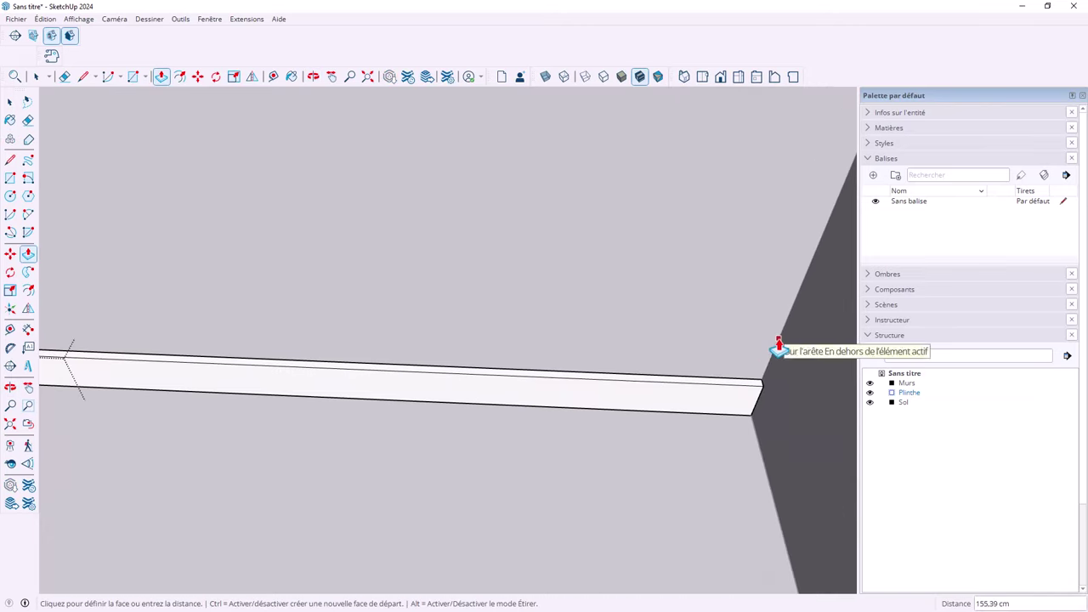
{"action": "left_click", "coordinate": [775, 357]}
{"action": "mouse_move", "coordinate": [772, 363]}
{"action": "middle_mouse_down"}
{"action": "mouse_move", "coordinate": [462, 401]}
{"action": "mouse_move", "coordinate": [668, 300]}
{"action": "middle_mouse_up"}
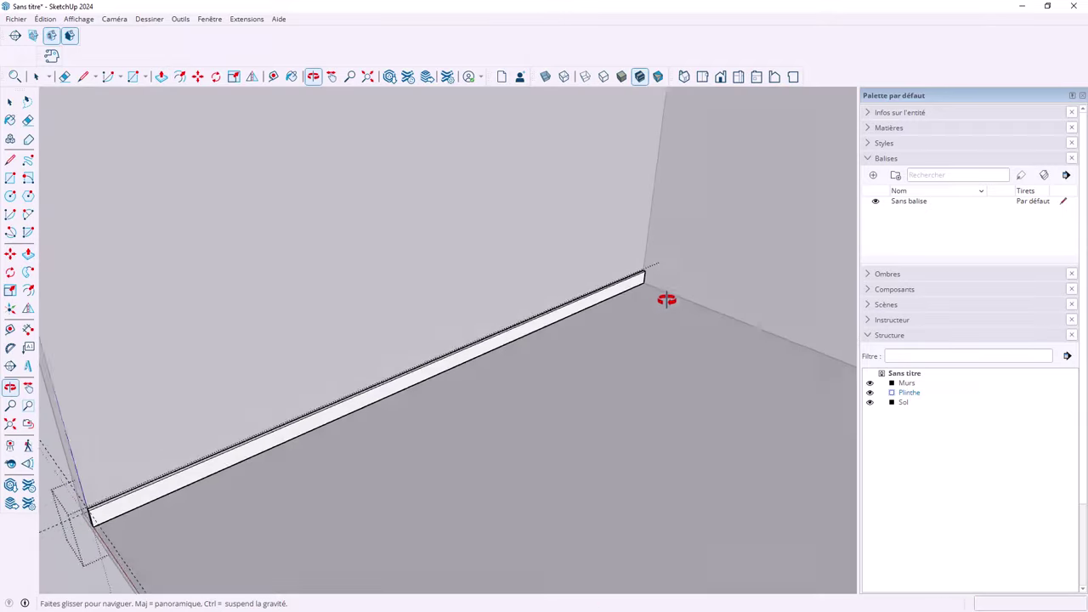
{"action": "mouse_move", "coordinate": [283, 490]}
{"action": "middle_mouse_down"}
{"action": "mouse_move", "coordinate": [444, 437]}
{"action": "mouse_move", "coordinate": [406, 481]}
{"action": "middle_mouse_up"}
{"action": "scroll", "coordinate": [238, 510], "scroll_direction": "up", "scroll_amount": 2}
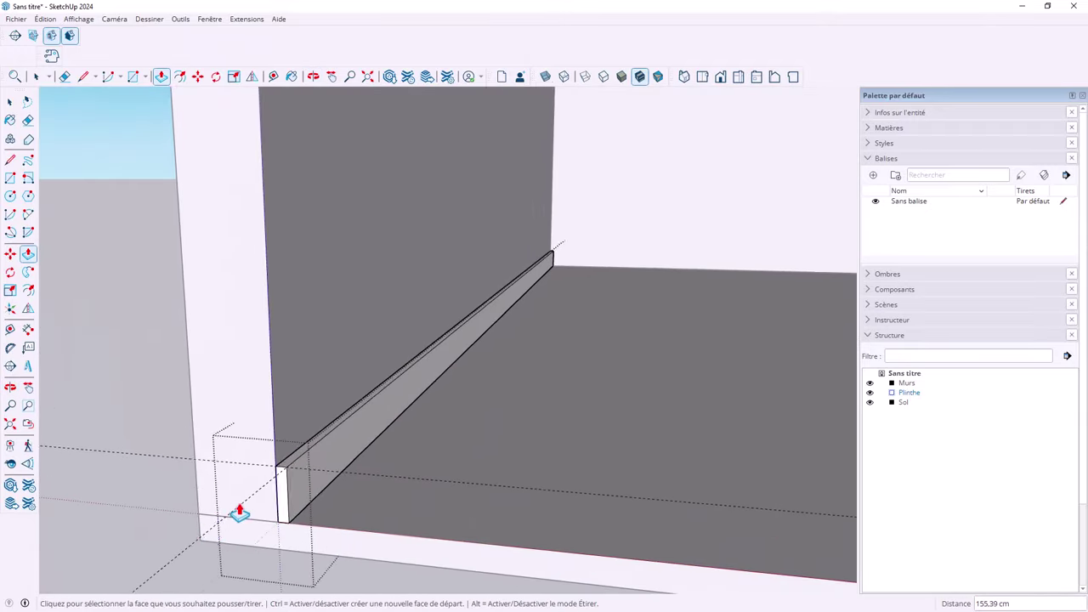
{"action": "scroll", "coordinate": [274, 486], "scroll_direction": "up", "scroll_amount": 3}
{"action": "scroll", "coordinate": [296, 508], "scroll_direction": "up", "scroll_amount": 2}
Step: Place Tape Measure guides 2 cm in from the baseboard's front and end edges
{"action": "key", "text": "t"}
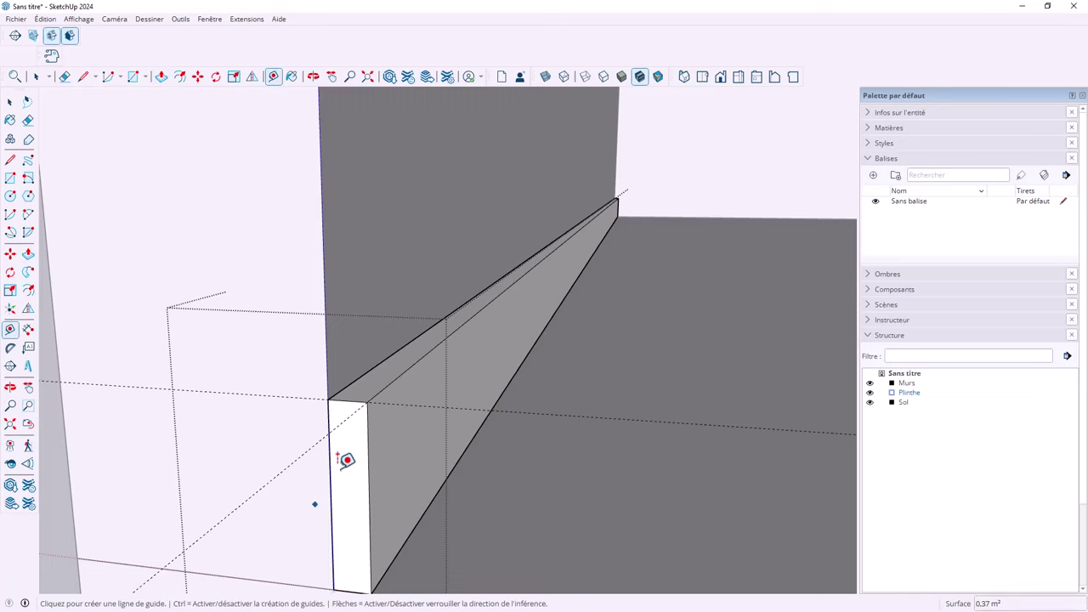
{"action": "left_click", "coordinate": [329, 442]}
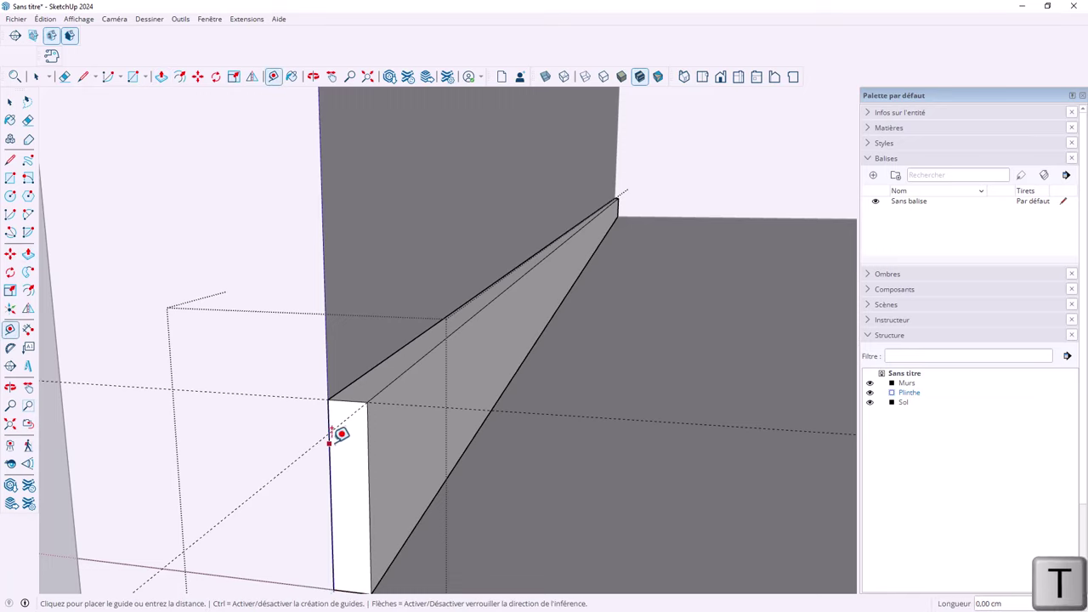
{"action": "left_click", "coordinate": [376, 422]}
{"action": "mouse_move", "coordinate": [369, 425]}
{"action": "middle_mouse_down"}
{"action": "mouse_move", "coordinate": [447, 408]}
{"action": "mouse_move", "coordinate": [382, 322]}
{"action": "mouse_move", "coordinate": [326, 385]}
{"action": "mouse_move", "coordinate": [444, 269]}
{"action": "mouse_move", "coordinate": [507, 246]}
{"action": "mouse_move", "coordinate": [483, 239]}
{"action": "middle_mouse_up"}
{"action": "scroll", "coordinate": [483, 239], "scroll_direction": "up", "scroll_amount": 2}
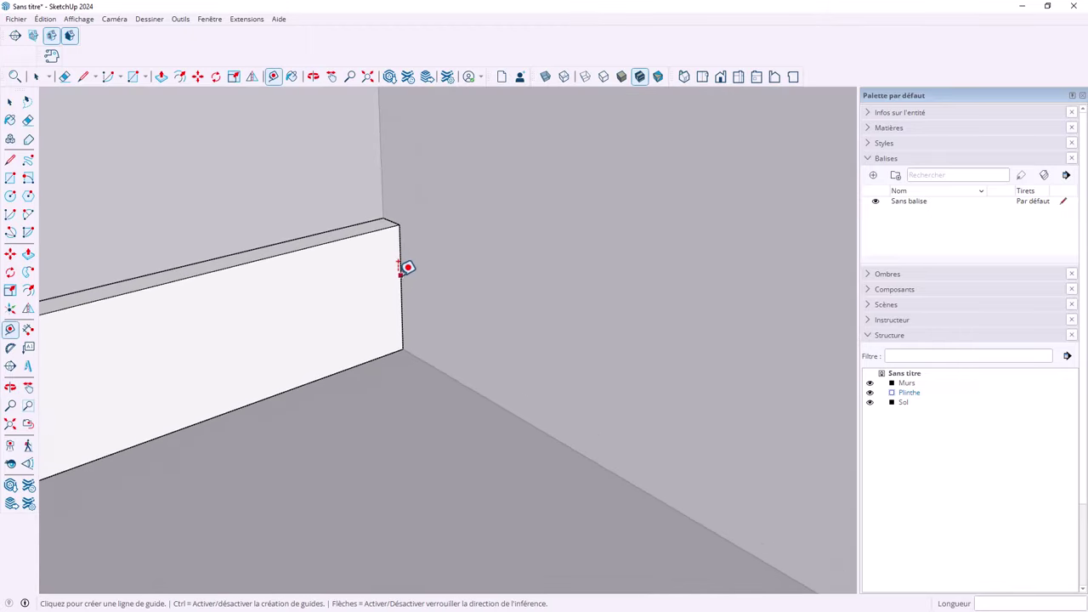
{"action": "left_click", "coordinate": [399, 272]}
{"action": "type", "text": "2"}
{"action": "key", "text": "Return"}
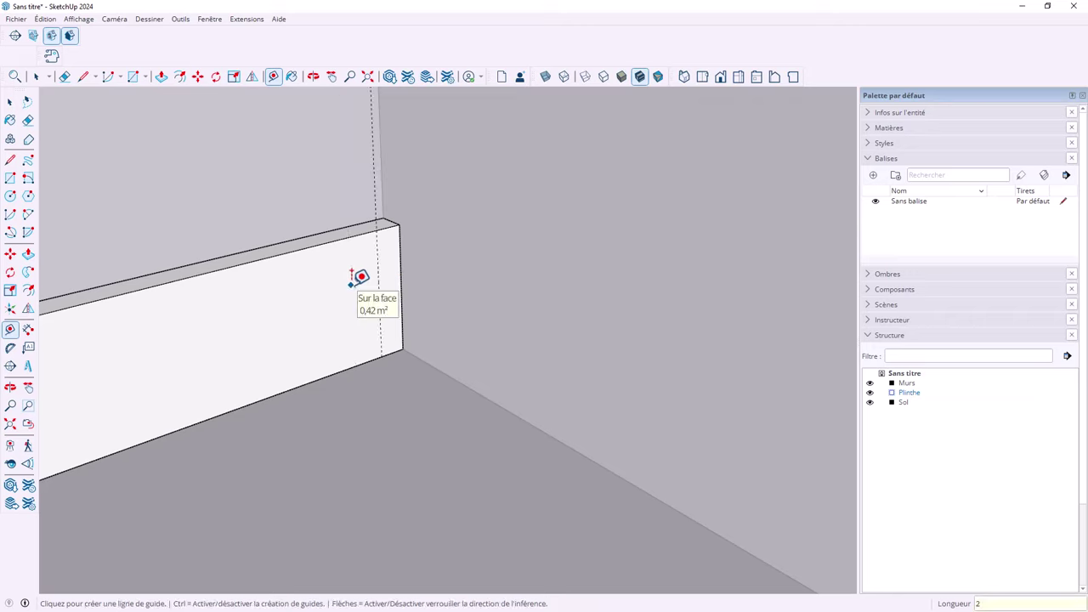
Step: Draw a line down the baseboard's end face at the guide intersection
{"action": "key", "text": "l"}
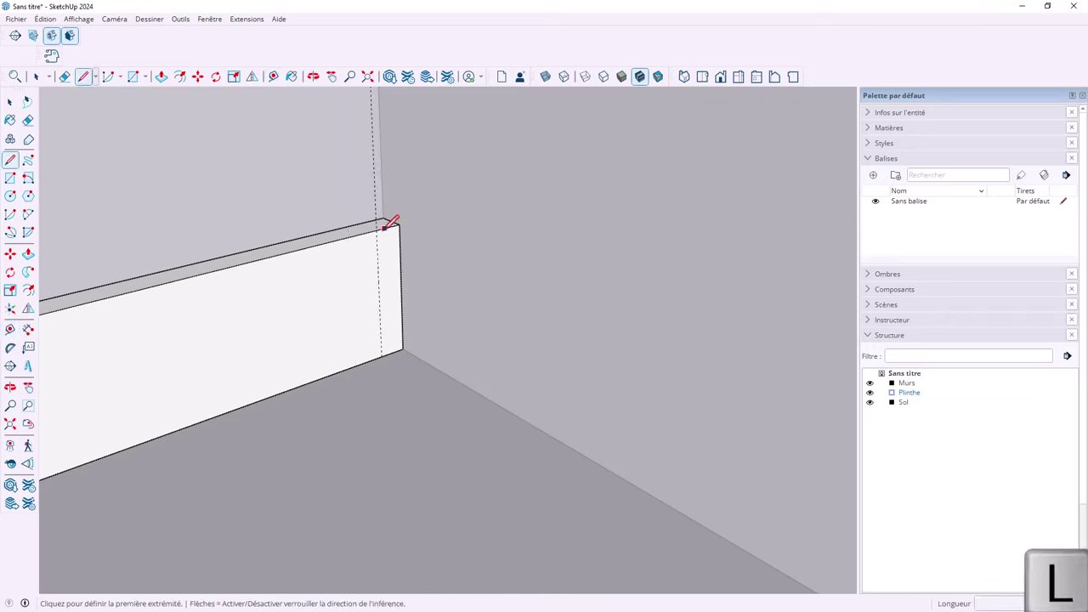
{"action": "left_click", "coordinate": [377, 228]}
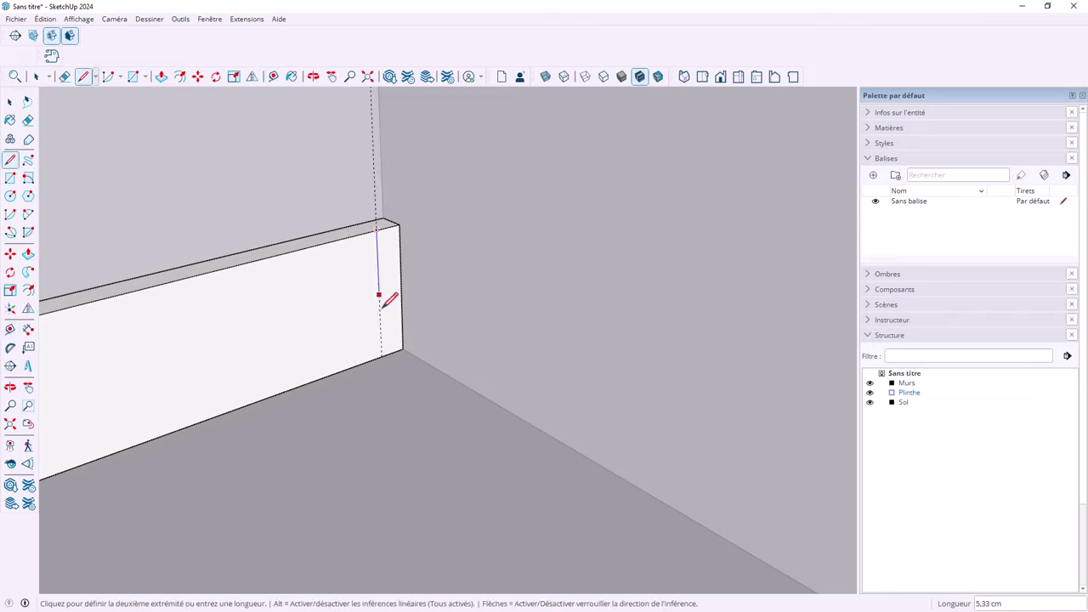
{"action": "left_click", "coordinate": [381, 348]}
{"action": "scroll", "coordinate": [413, 272], "scroll_direction": "down", "scroll_amount": 2}
{"action": "scroll", "coordinate": [408, 281], "scroll_direction": "down", "scroll_amount": 1}
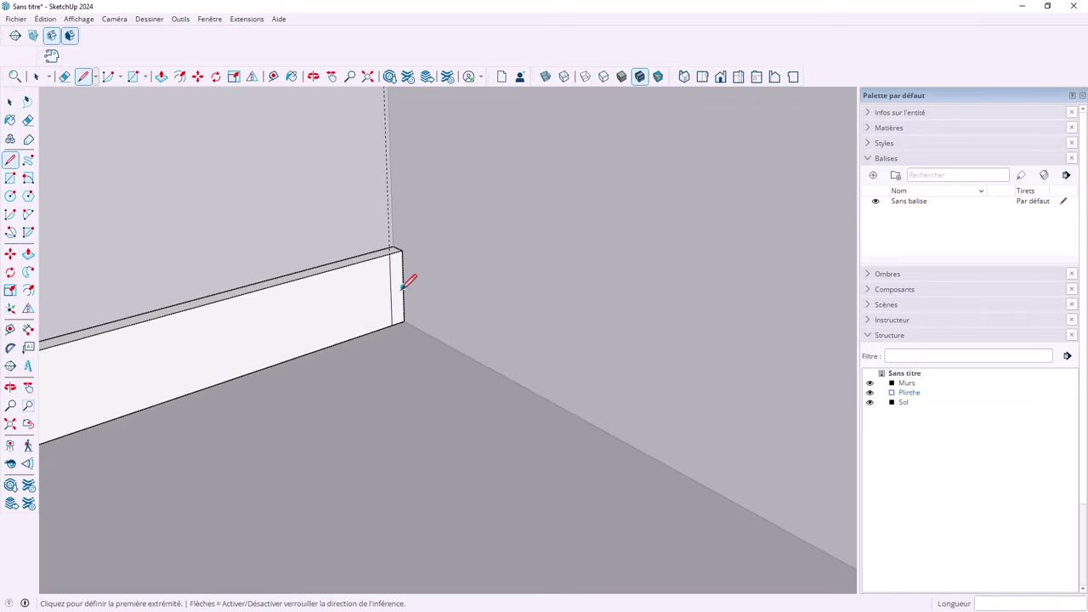
Step: Push/Pull the end face into a return running 289 cm along the adjoining wall
{"action": "key", "text": "p"}
{"action": "left_click_drag", "start_coordinate": [400, 290], "coordinate": [453, 357]}
{"action": "mouse_move", "coordinate": [454, 357]}
{"action": "middle_mouse_down"}
{"action": "mouse_move", "coordinate": [474, 365]}
{"action": "mouse_move", "coordinate": [504, 425]}
{"action": "mouse_move", "coordinate": [223, 315]}
{"action": "middle_mouse_up"}
{"action": "left_click_drag", "start_coordinate": [255, 263], "coordinate": [709, 323]}
{"action": "mouse_move", "coordinate": [709, 323]}
{"action": "middle_mouse_down"}
{"action": "mouse_move", "coordinate": [627, 359]}
{"action": "mouse_move", "coordinate": [544, 357]}
{"action": "mouse_move", "coordinate": [542, 410]}
{"action": "mouse_move", "coordinate": [529, 376]}
{"action": "mouse_move", "coordinate": [544, 372]}
{"action": "mouse_move", "coordinate": [590, 413]}
{"action": "mouse_move", "coordinate": [505, 399]}
{"action": "mouse_move", "coordinate": [533, 413]}
{"action": "mouse_move", "coordinate": [527, 357]}
{"action": "mouse_move", "coordinate": [531, 377]}
{"action": "middle_mouse_up"}
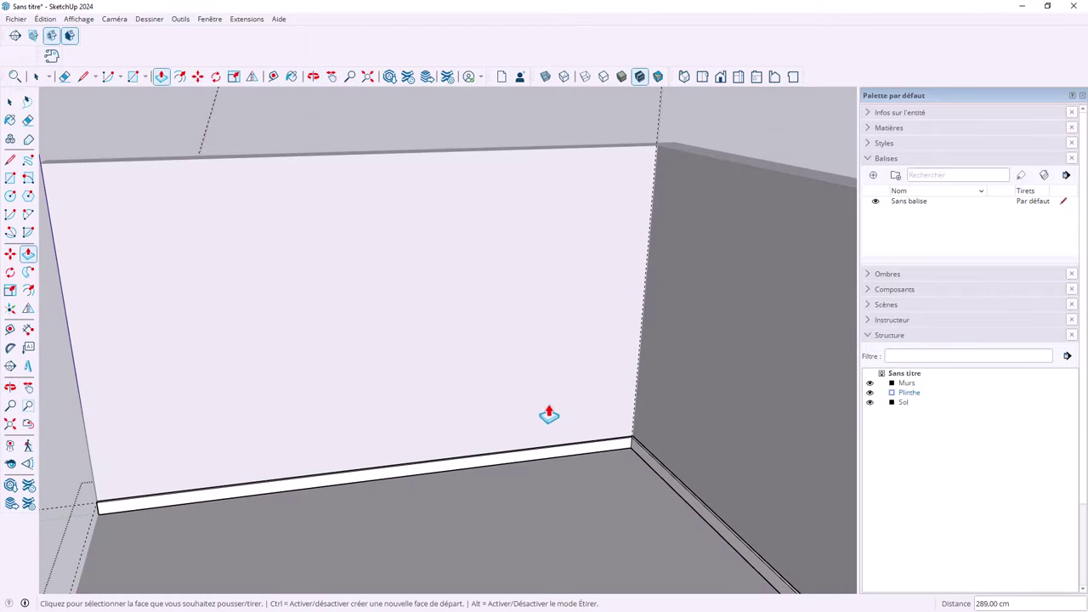
Step: Open the Murs walls group for editing
{"action": "key", "text": "r"}
{"action": "key", "text": "space"}
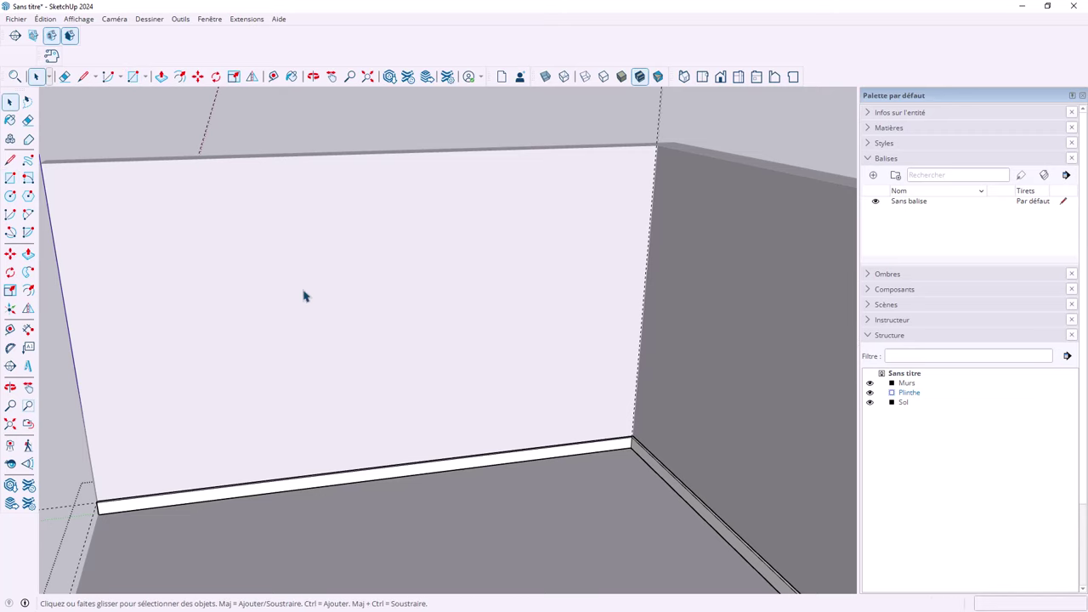
{"action": "left_click", "coordinate": [161, 500]}
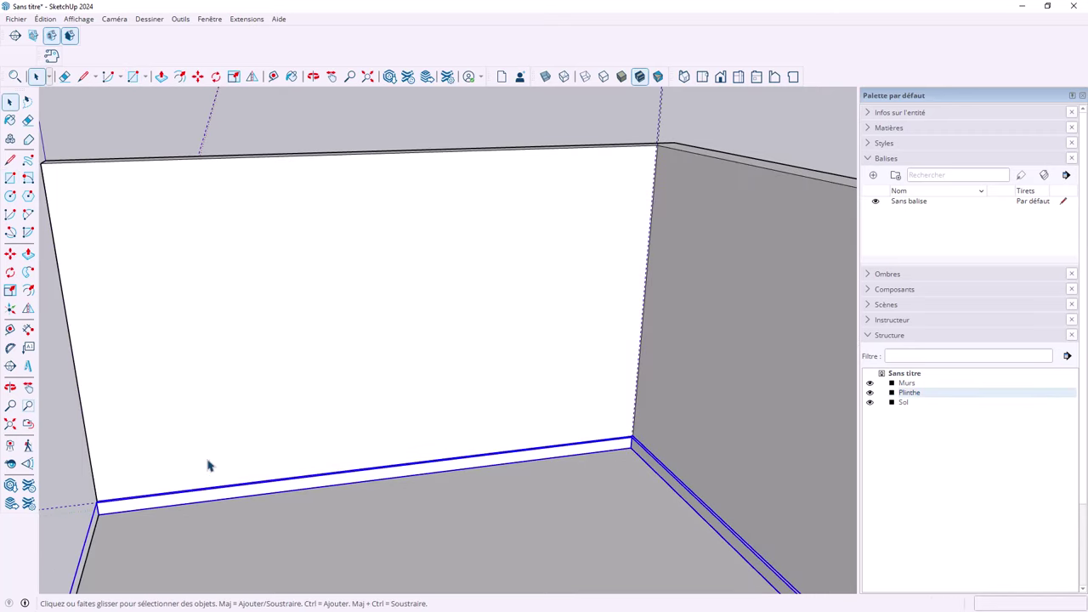
{"action": "left_click", "coordinate": [220, 421]}
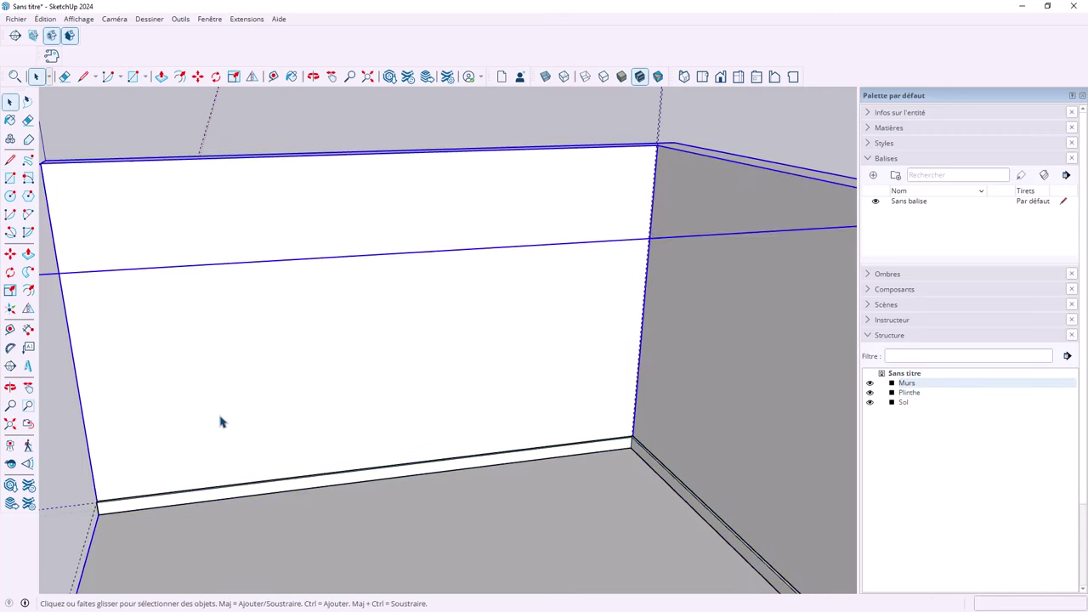
{"action": "double_click", "coordinate": [338, 294]}
Step: Draw a rectangle on the long wall for the window opening
{"action": "key", "text": "r"}
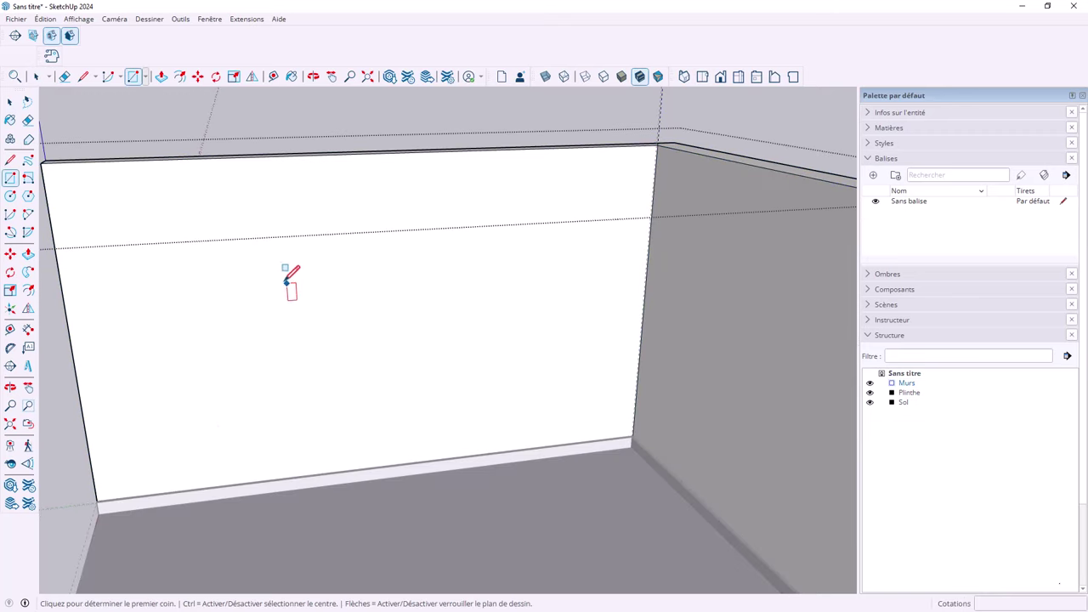
{"action": "left_click", "coordinate": [284, 226]}
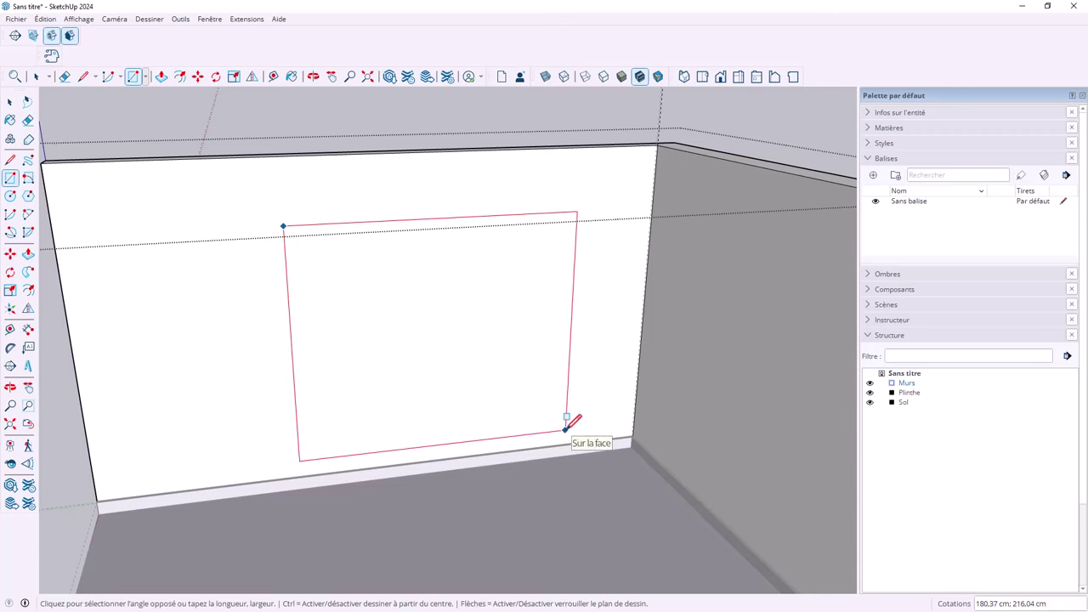
{"action": "left_click", "coordinate": [566, 428]}
{"action": "middle_click_drag", "start_coordinate": [463, 323], "coordinate": [579, 334]}
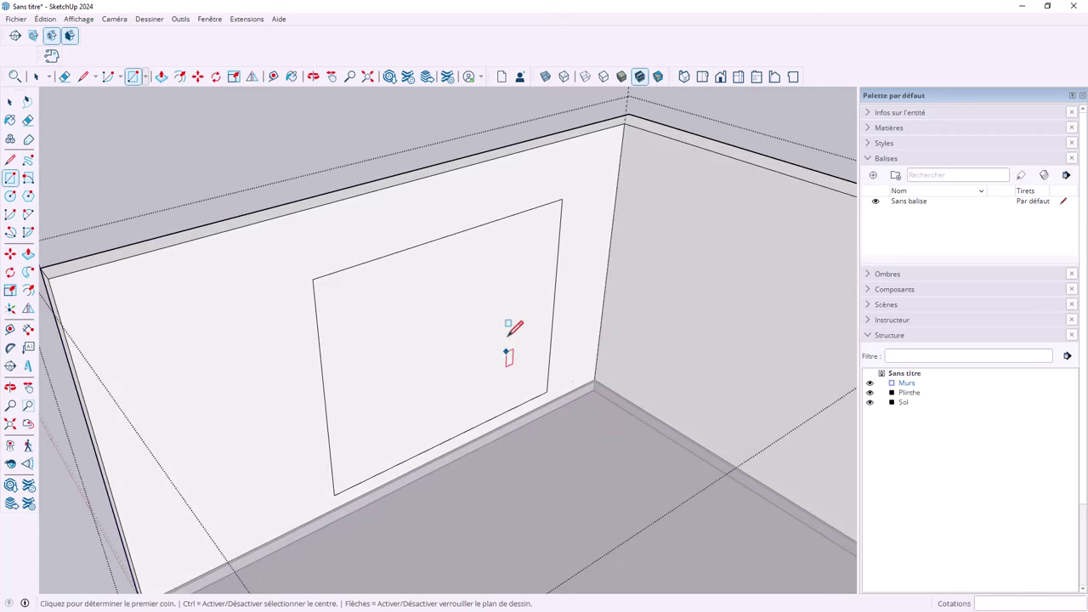
Step: Push the wall rectangle 15 cm through the wall to cut the opening
{"action": "key", "text": "p"}
{"action": "left_click", "coordinate": [501, 302]}
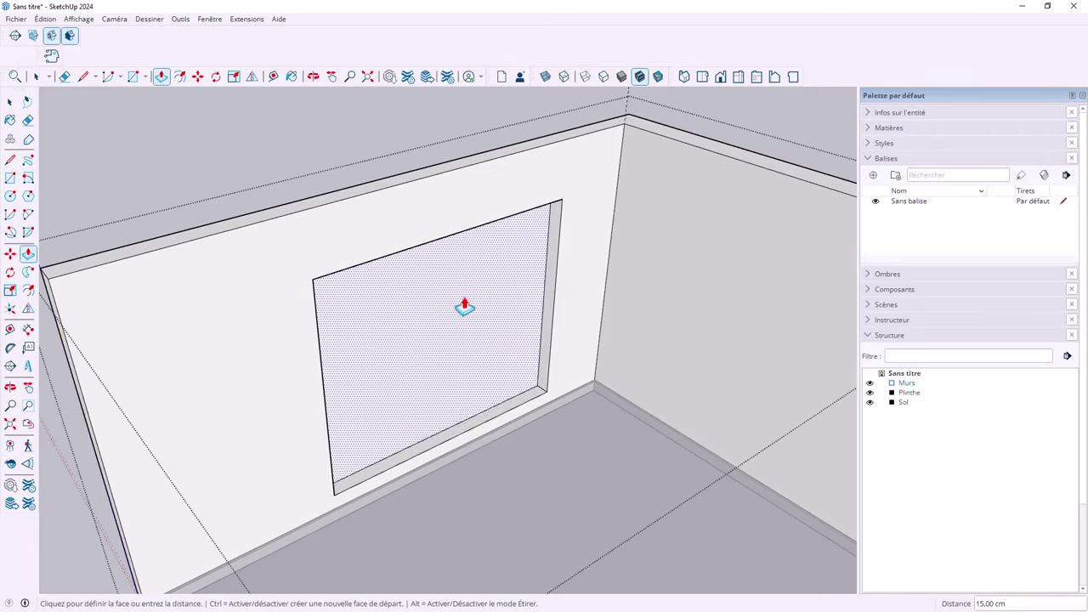
{"action": "left_click", "coordinate": [355, 295]}
{"action": "mouse_move", "coordinate": [367, 306]}
{"action": "middle_mouse_down"}
{"action": "mouse_move", "coordinate": [612, 315]}
{"action": "mouse_move", "coordinate": [762, 294]}
{"action": "mouse_move", "coordinate": [320, 300]}
{"action": "middle_mouse_up"}
{"action": "key", "text": "space"}
{"action": "scroll", "coordinate": [348, 296], "scroll_direction": "down", "scroll_amount": 3}
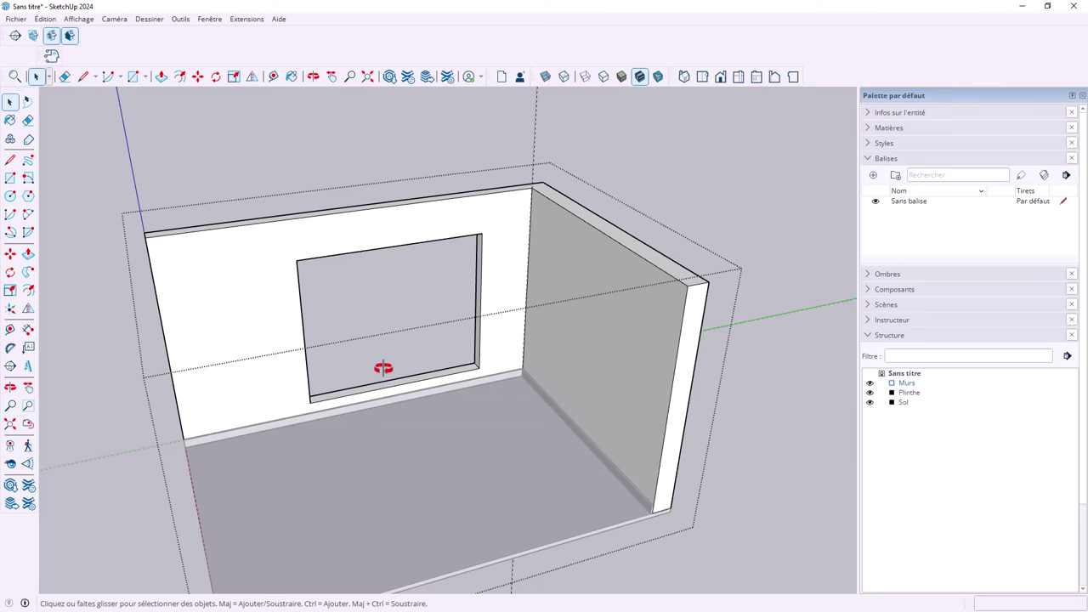
Step: Draw a rectangle on the floor near the back wall
{"action": "mouse_move", "coordinate": [383, 368]}
{"action": "middle_mouse_down"}
{"action": "mouse_move", "coordinate": [671, 376]}
{"action": "mouse_move", "coordinate": [702, 394]}
{"action": "middle_mouse_up"}
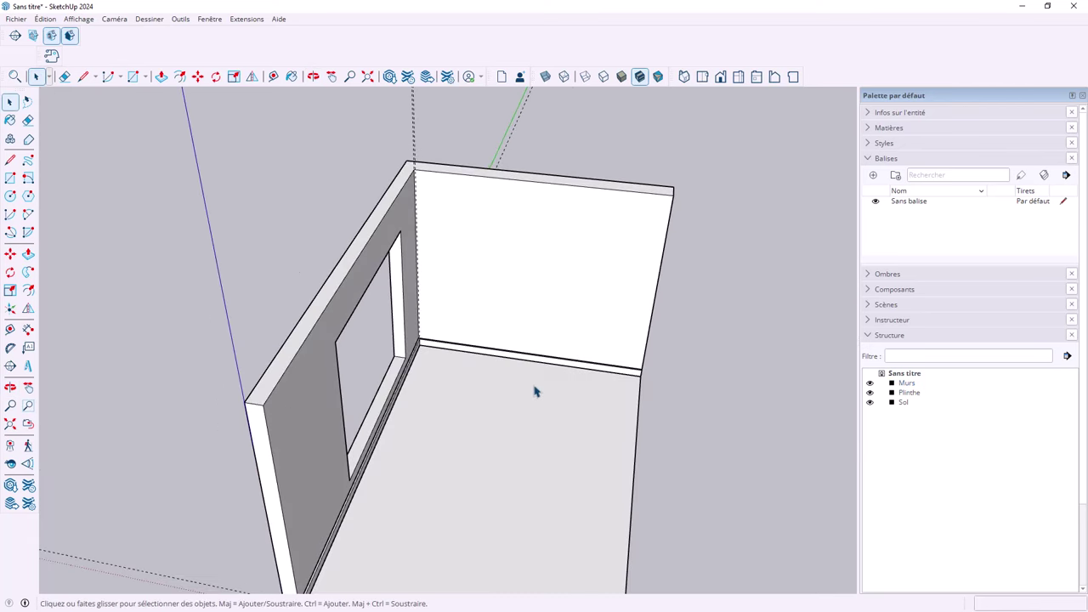
{"action": "scroll", "coordinate": [534, 391], "scroll_direction": "up", "scroll_amount": 3}
{"action": "key", "text": "r"}
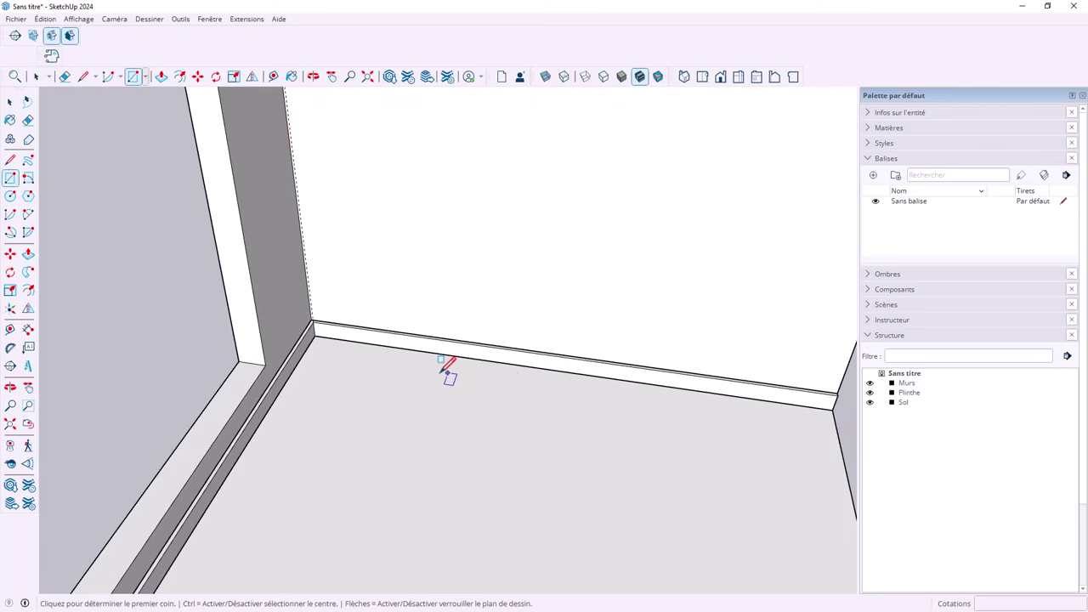
{"action": "left_click", "coordinate": [438, 372]}
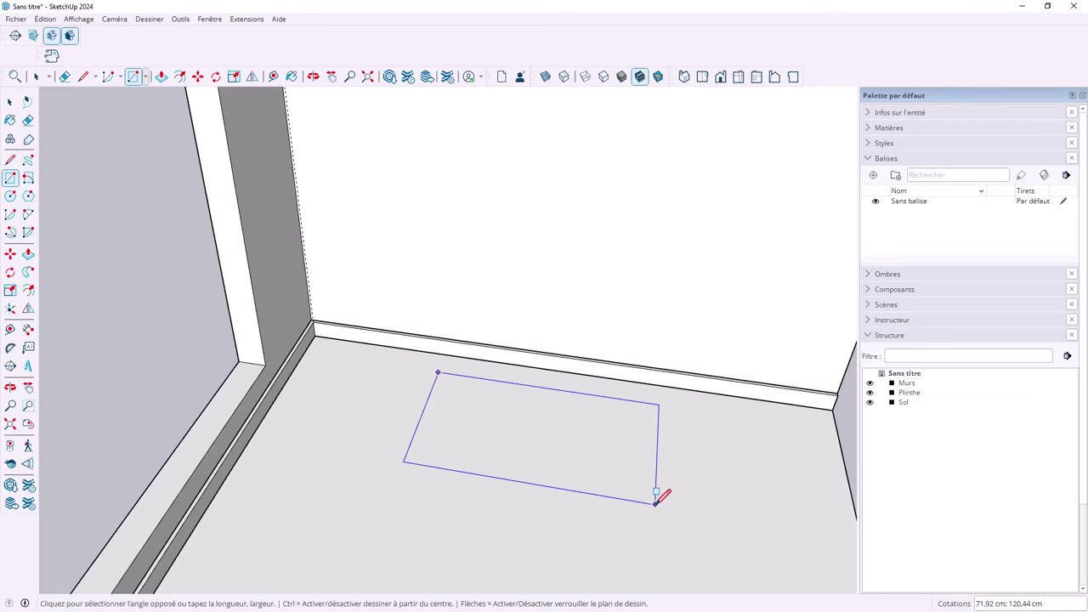
{"action": "left_click", "coordinate": [656, 502]}
{"action": "middle_click_drag", "start_coordinate": [629, 474], "coordinate": [476, 419]}
Step: Turn the floor rectangle into a group with Créer un groupe
{"action": "key", "text": "space"}
{"action": "left_click", "coordinate": [498, 482]}
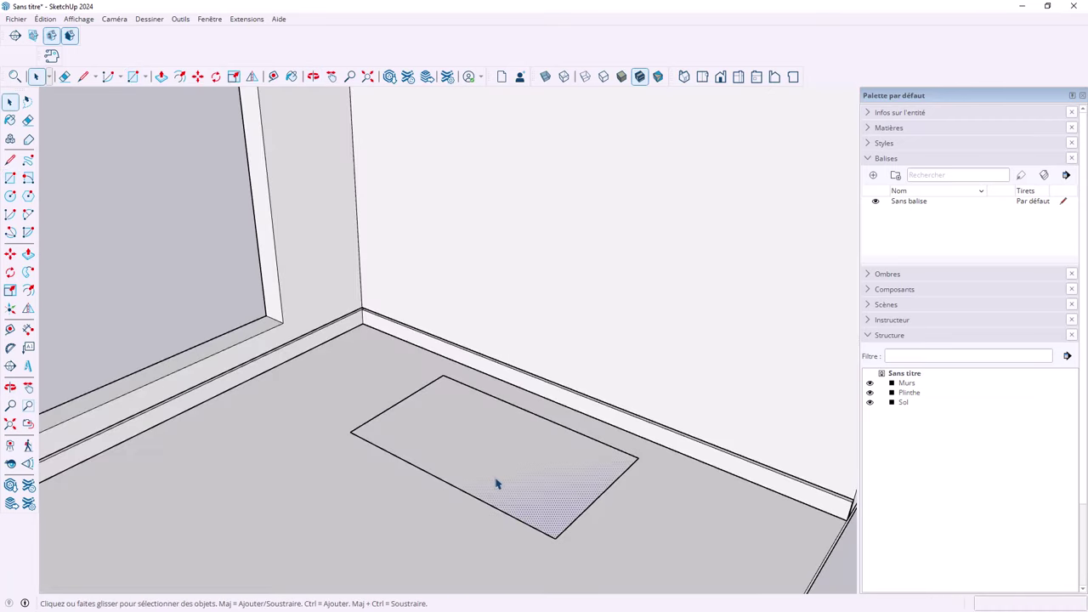
{"action": "right_click", "coordinate": [497, 481]}
{"action": "mouse_move", "coordinate": [545, 383]}
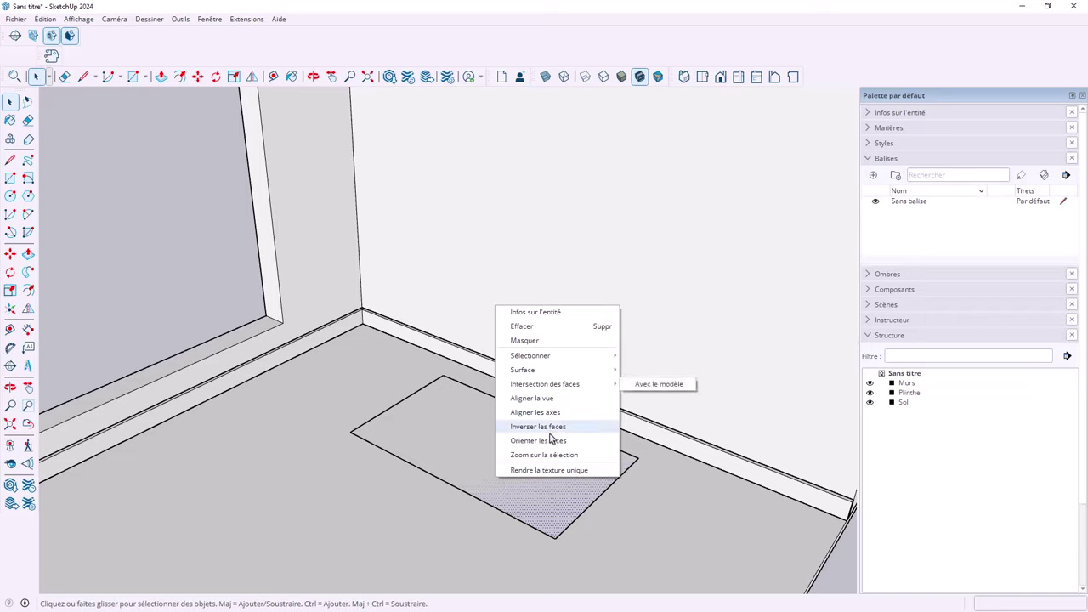
{"action": "left_click", "coordinate": [453, 414]}
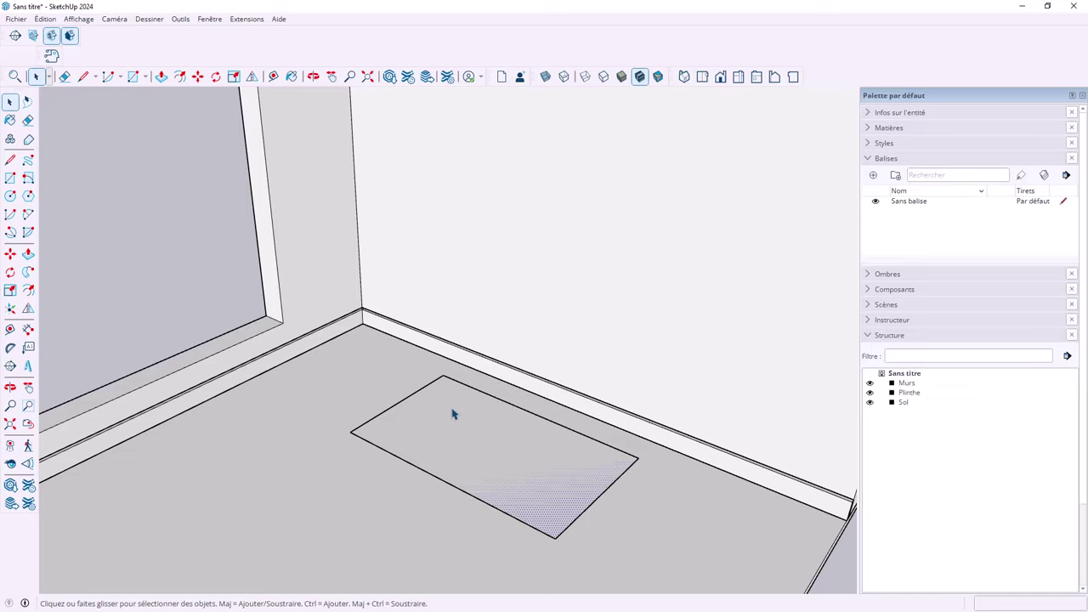
{"action": "right_click", "coordinate": [462, 435]}
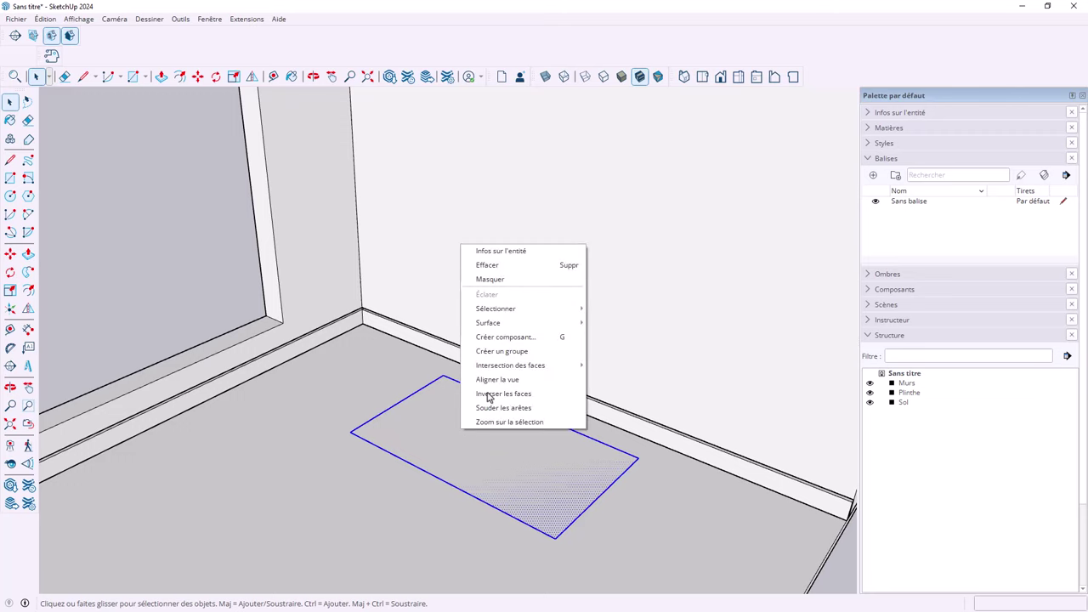
{"action": "left_click", "coordinate": [486, 350]}
{"action": "mouse_move", "coordinate": [527, 450]}
{"action": "middle_mouse_down"}
{"action": "mouse_move", "coordinate": [618, 461]}
{"action": "mouse_move", "coordinate": [460, 357]}
{"action": "middle_mouse_up"}
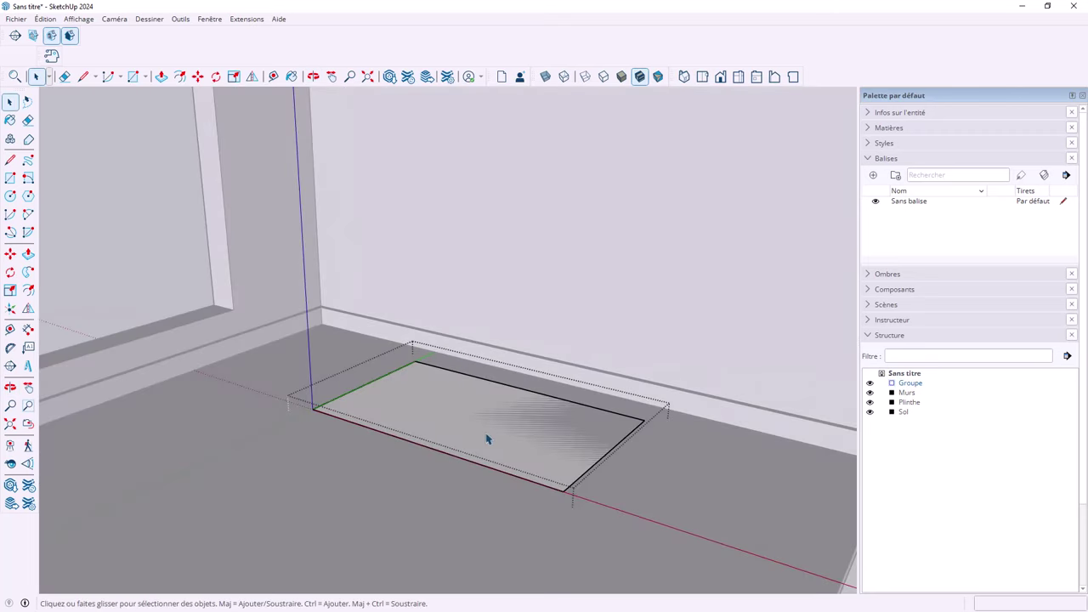
Step: Raise the grouped floor rectangle into a 50 cm tall box
{"action": "key", "text": "p"}
{"action": "left_click", "coordinate": [473, 443]}
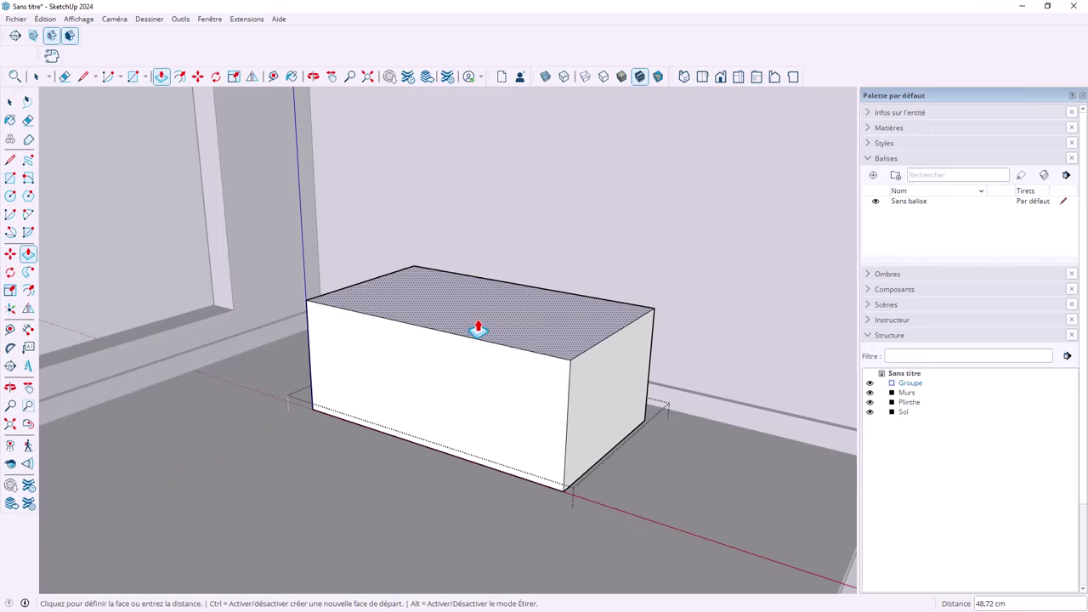
{"action": "type", "text": "50"}
{"action": "key", "text": "Return"}
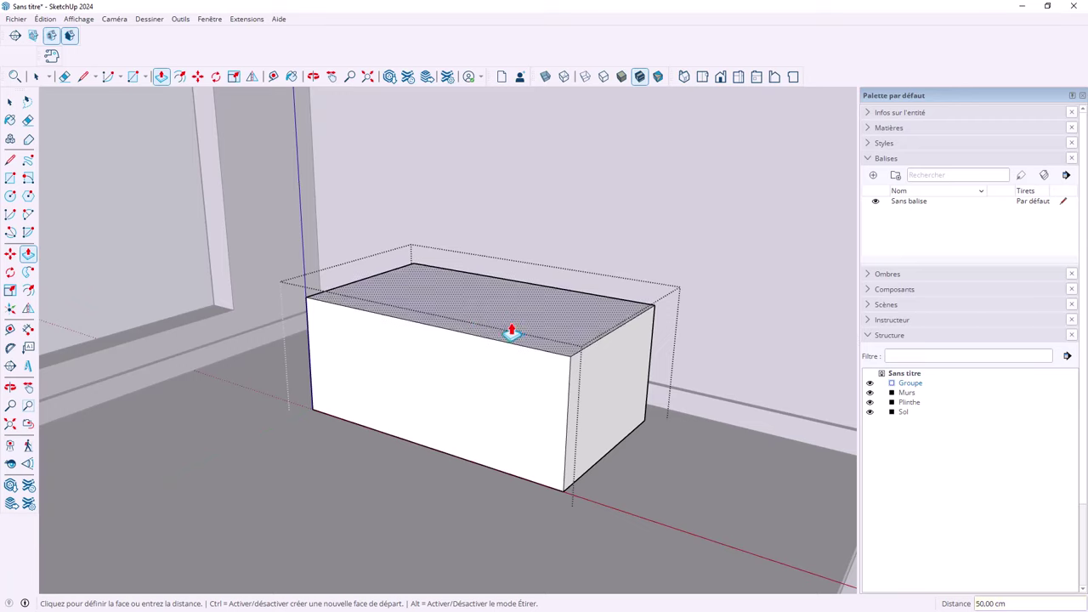
Step: Ctrl+Push/Pull a 2 cm band on the box top, then raise a second 50 cm tier
{"action": "key", "text": "ctrl"}
{"action": "left_click", "coordinate": [511, 330]}
{"action": "type", "text": "2"}
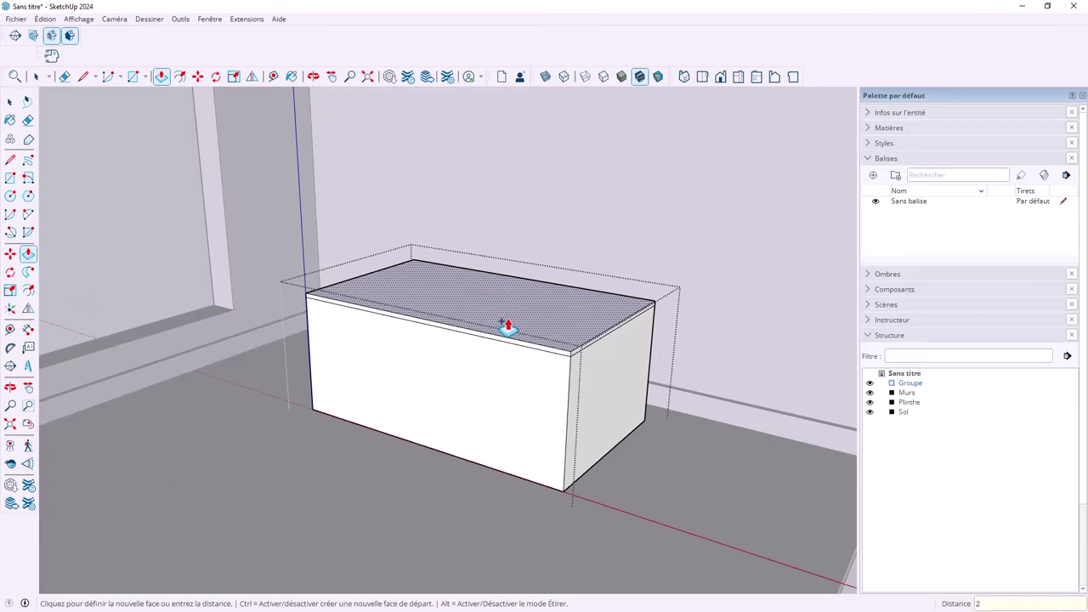
{"action": "key", "text": "Return"}
{"action": "left_click", "coordinate": [493, 328]}
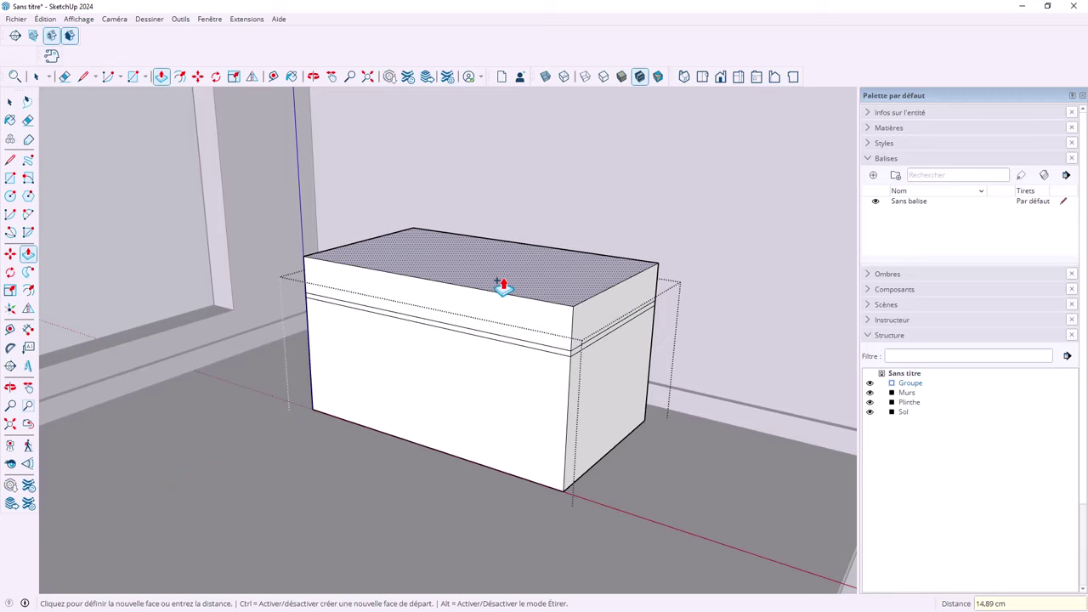
{"action": "key", "text": "p"}
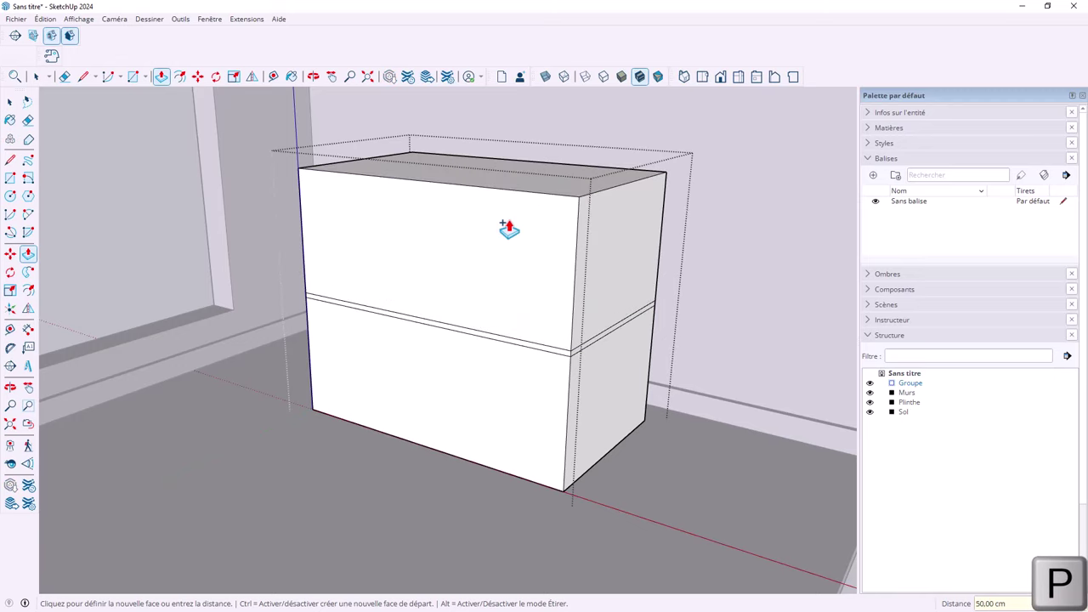
{"action": "mouse_move", "coordinate": [507, 228]}
{"action": "middle_mouse_down"}
{"action": "mouse_move", "coordinate": [605, 308]}
{"action": "mouse_move", "coordinate": [621, 348]}
{"action": "middle_mouse_up"}
{"action": "scroll", "coordinate": [451, 345], "scroll_direction": "up", "scroll_amount": 3}
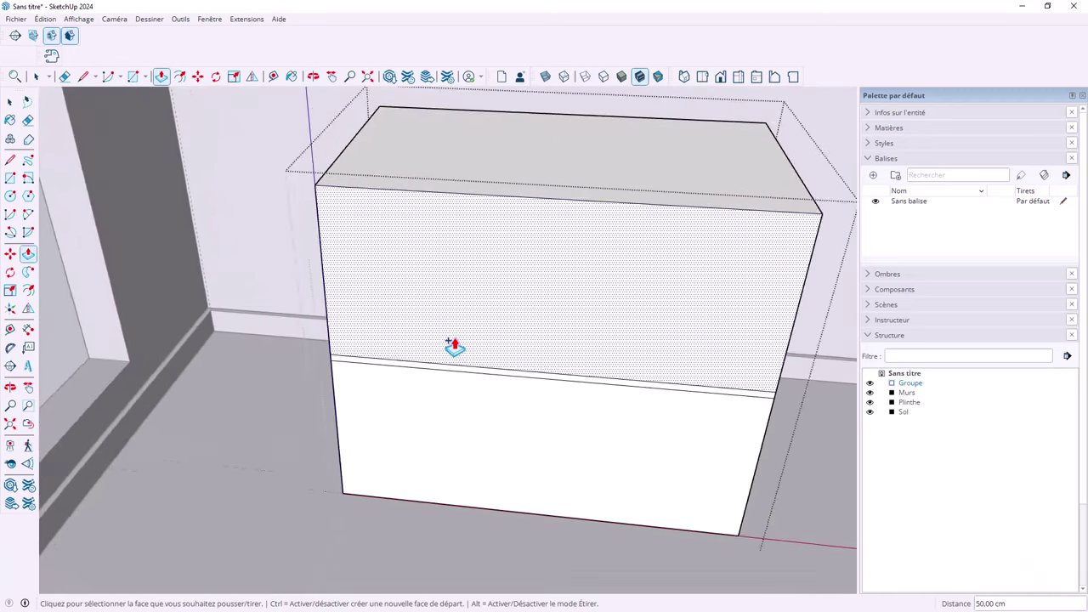
Step: Place two parallel guides across the box front, measured from its left edge
{"action": "key", "text": "t"}
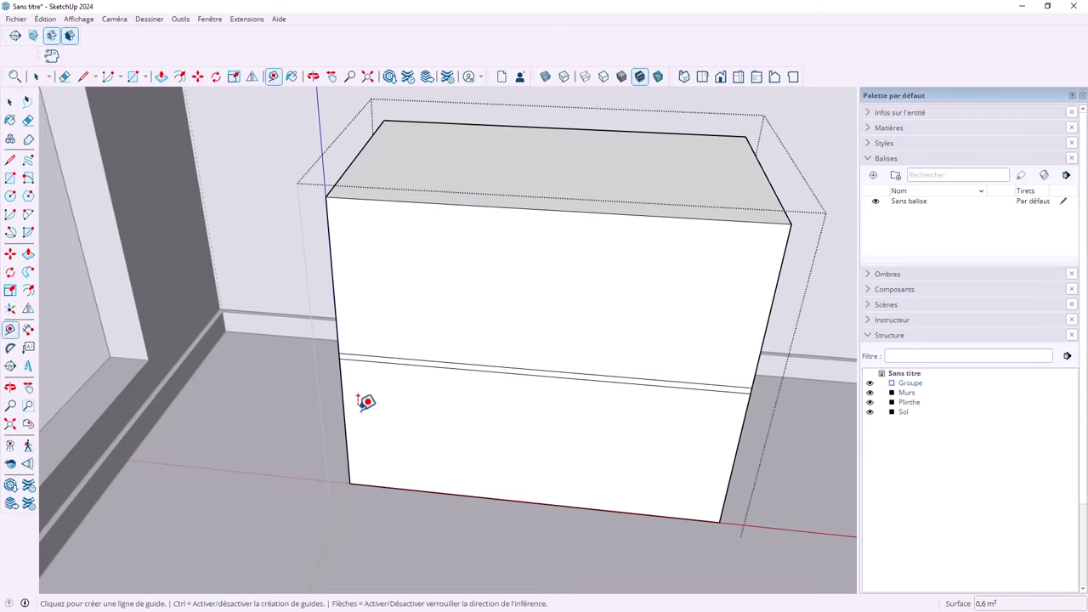
{"action": "left_click", "coordinate": [345, 422]}
{"action": "type", "text": "5"}
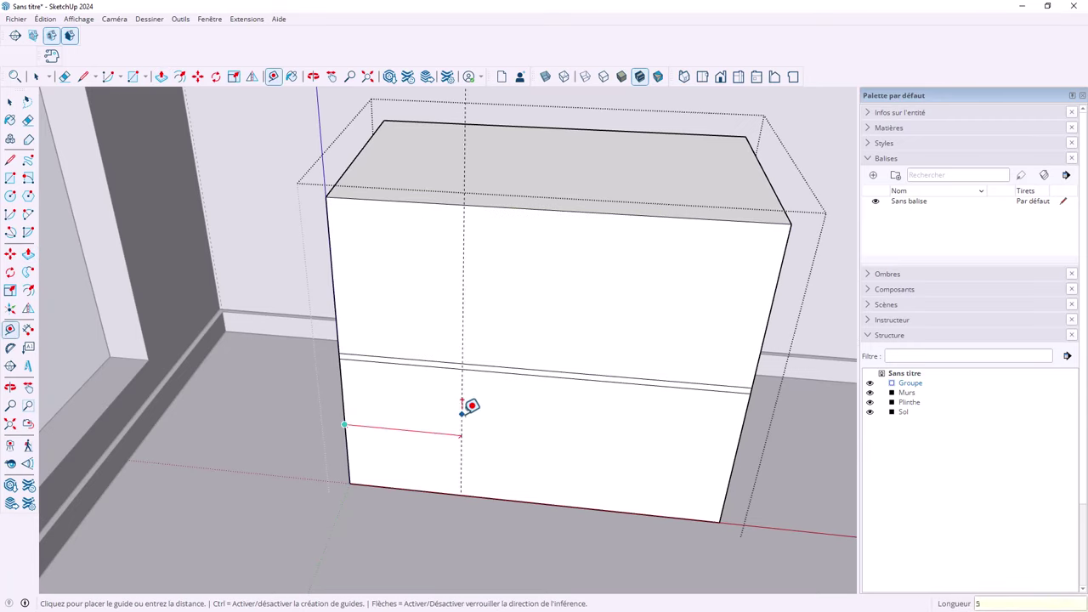
{"action": "type", "text": "0"}
{"action": "key", "text": "Return"}
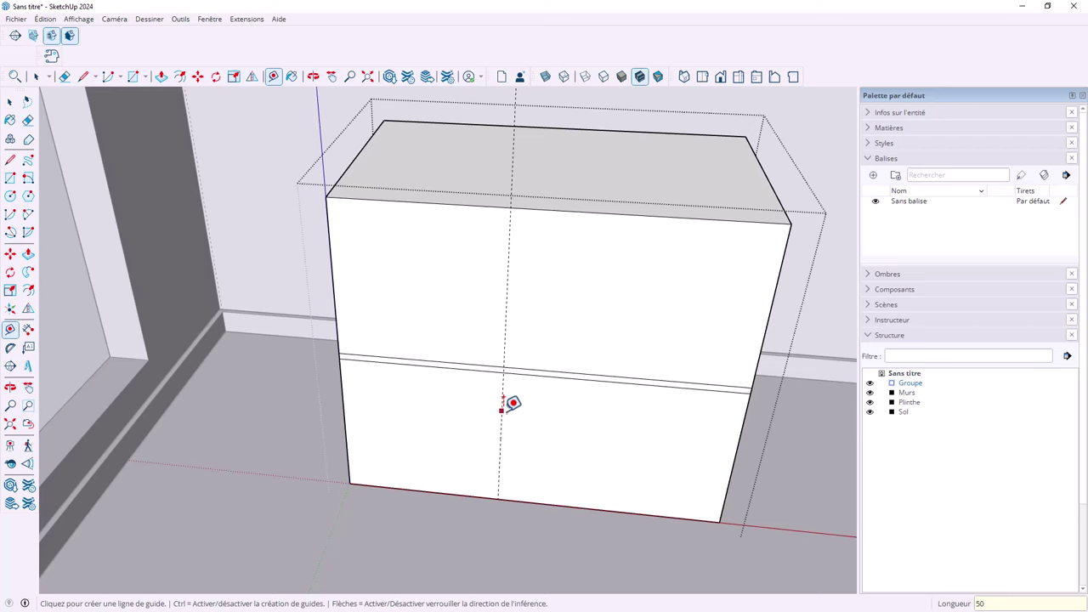
{"action": "left_click", "coordinate": [513, 402]}
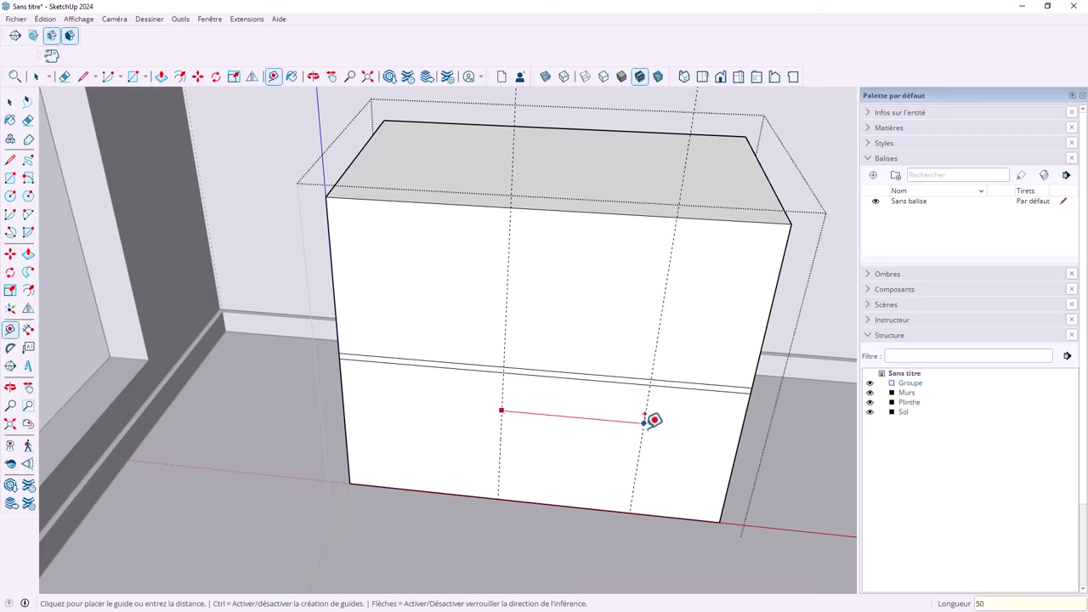
{"action": "key", "text": "Return"}
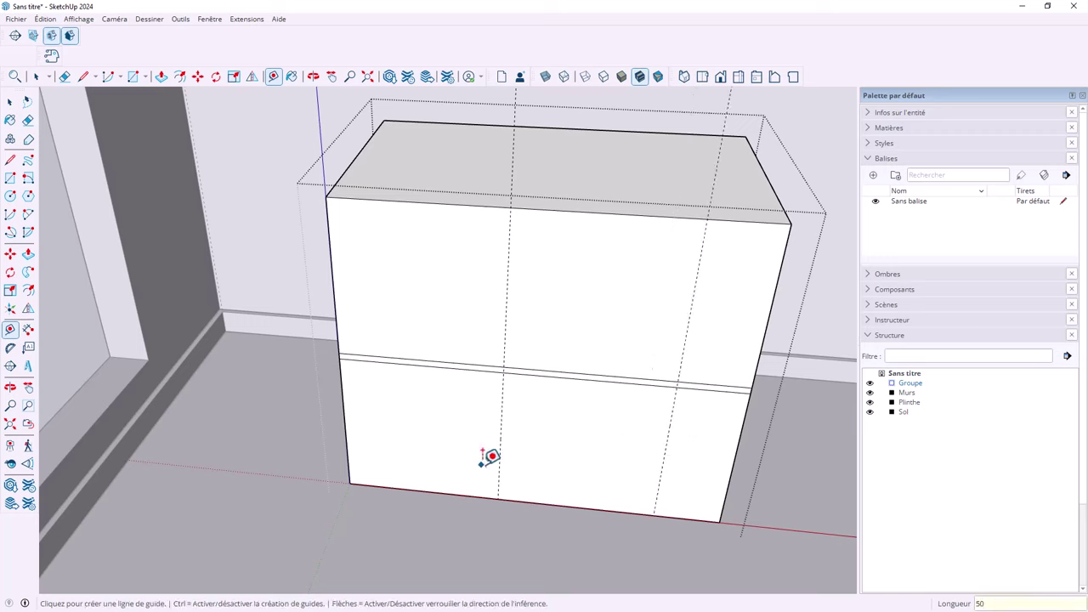
Step: Draw two vertical lines dividing the cabinet's lower front into separate panels
{"action": "key", "text": "f"}
{"action": "left_click", "coordinate": [361, 412]}
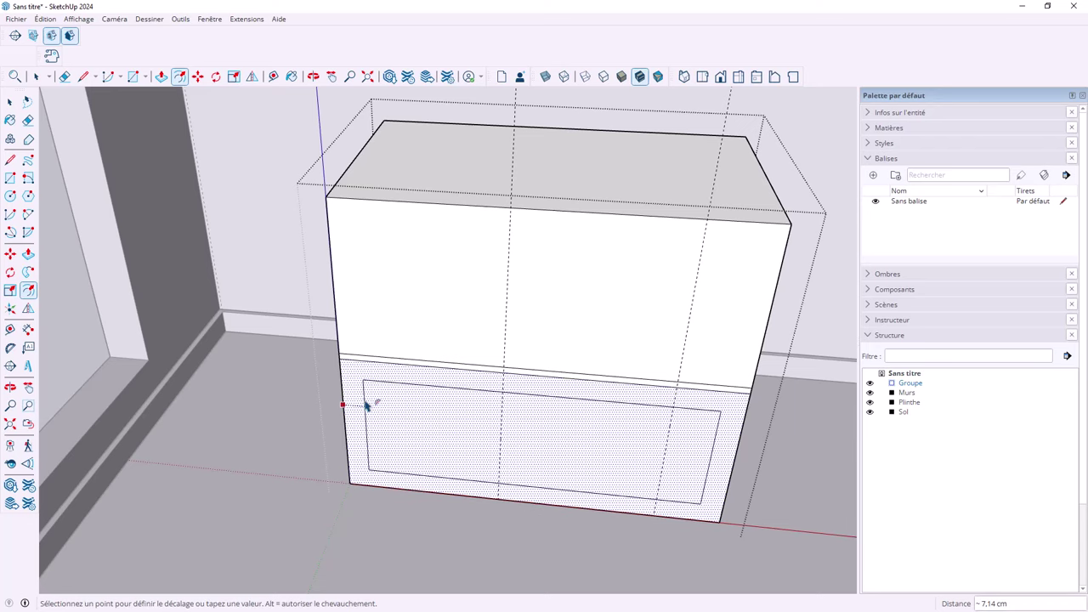
{"action": "key", "text": "Escape"}
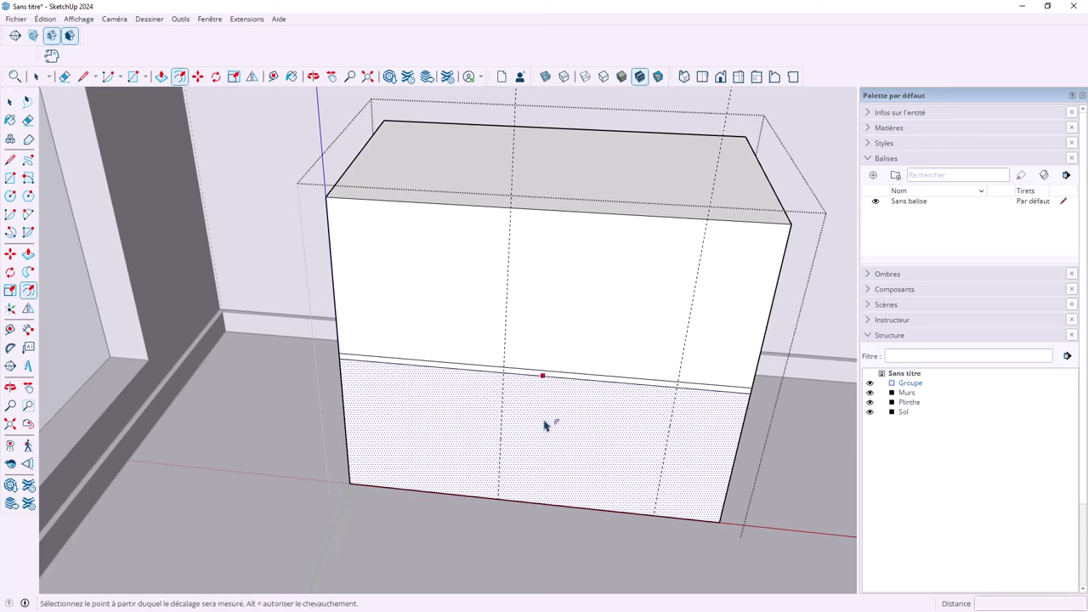
{"action": "key", "text": "l"}
{"action": "left_click", "coordinate": [513, 376]}
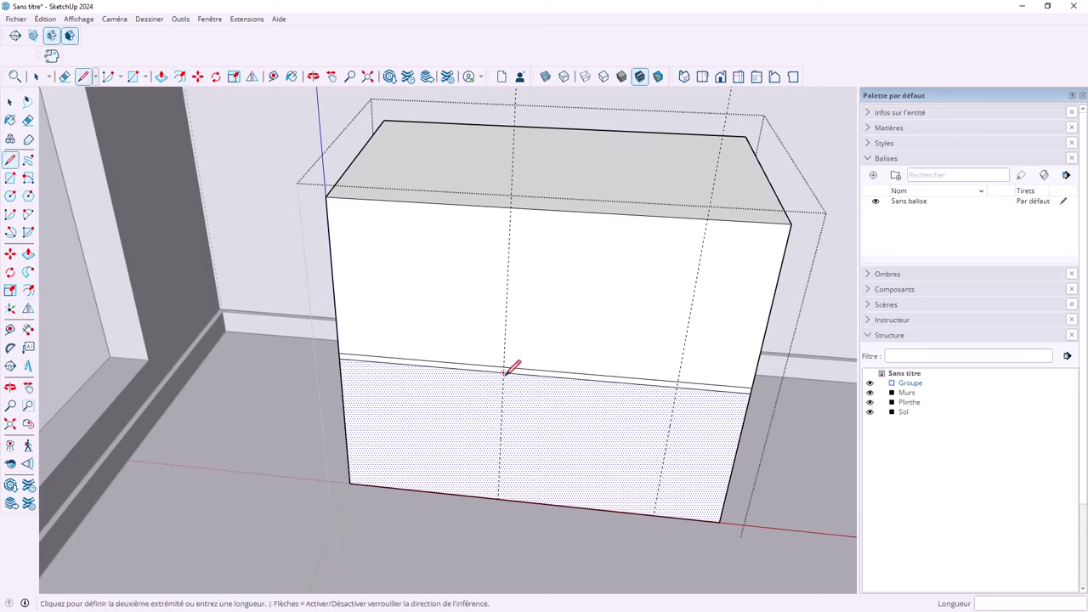
{"action": "left_click", "coordinate": [500, 497]}
{"action": "left_click", "coordinate": [677, 389]}
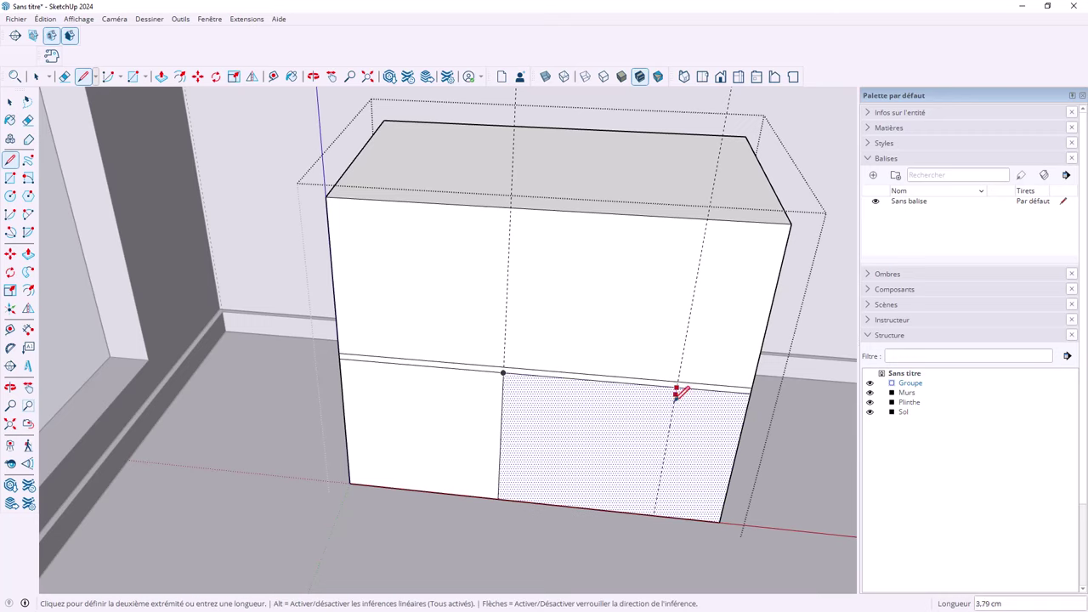
{"action": "left_click", "coordinate": [654, 515]}
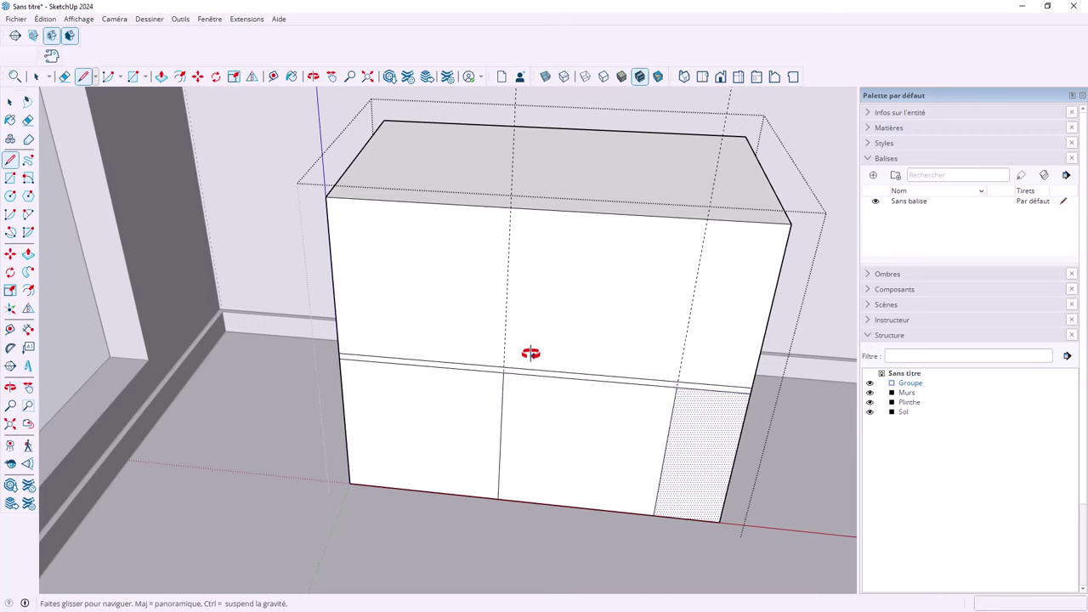
Step: Add a guide 4 cm from the box's vertical side edge
{"action": "middle_click_drag", "start_coordinate": [529, 351], "coordinate": [500, 315]}
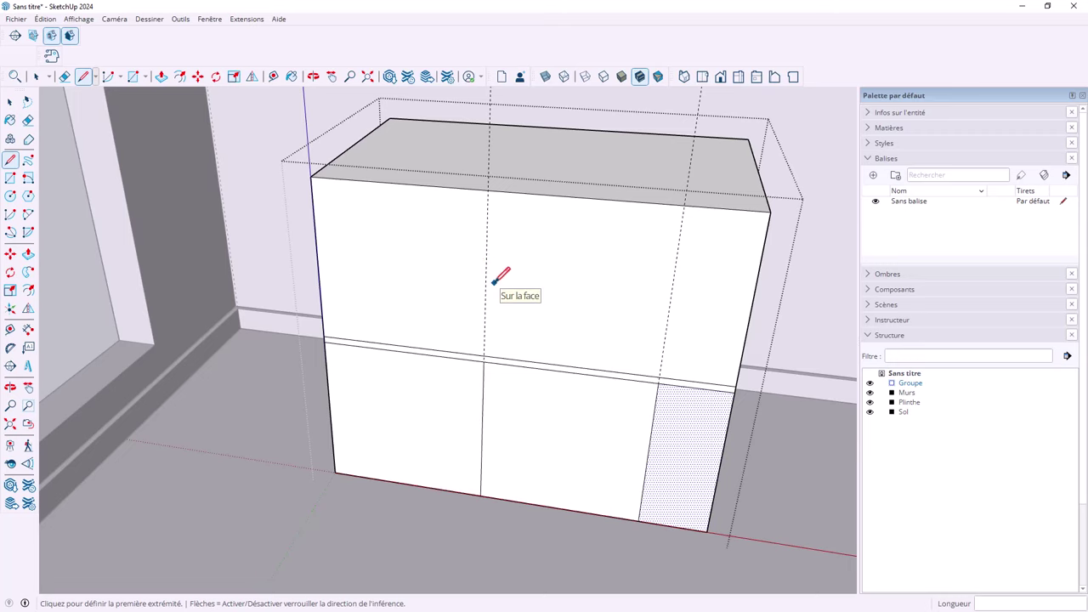
{"action": "scroll", "coordinate": [392, 408], "scroll_direction": "up", "scroll_amount": 2}
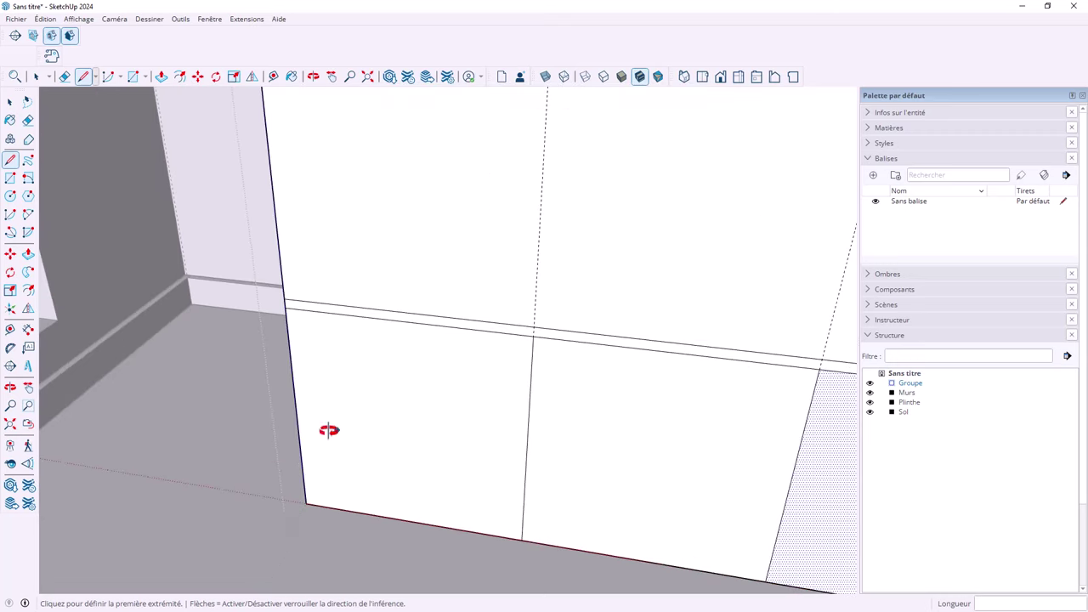
{"action": "mouse_move", "coordinate": [329, 430]}
{"action": "middle_mouse_down"}
{"action": "mouse_move", "coordinate": [544, 448]}
{"action": "mouse_move", "coordinate": [537, 431]}
{"action": "middle_mouse_up"}
{"action": "key", "text": "t"}
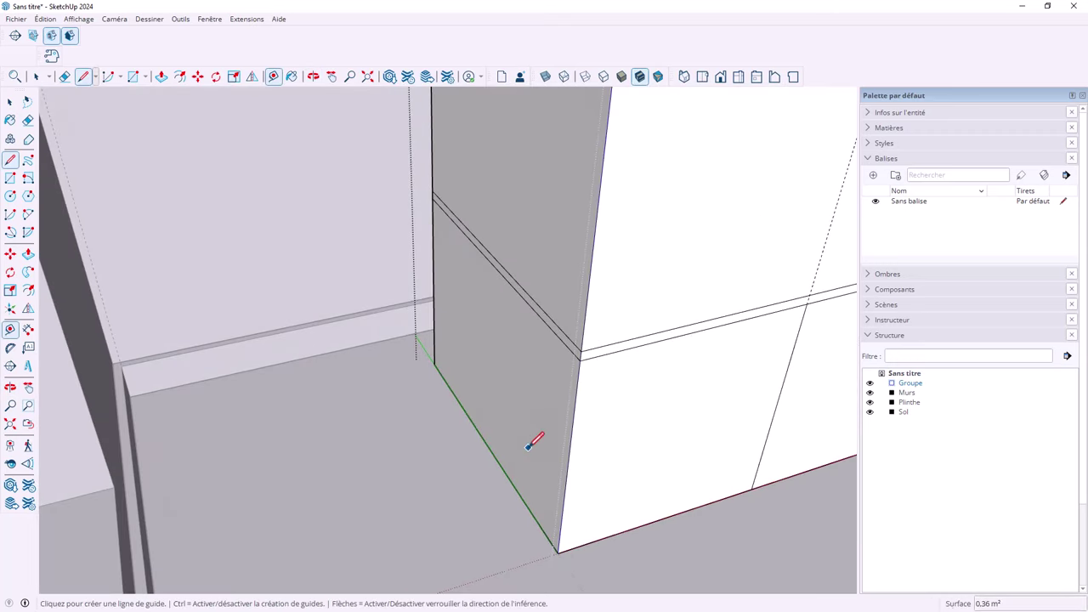
{"action": "left_click", "coordinate": [434, 320]}
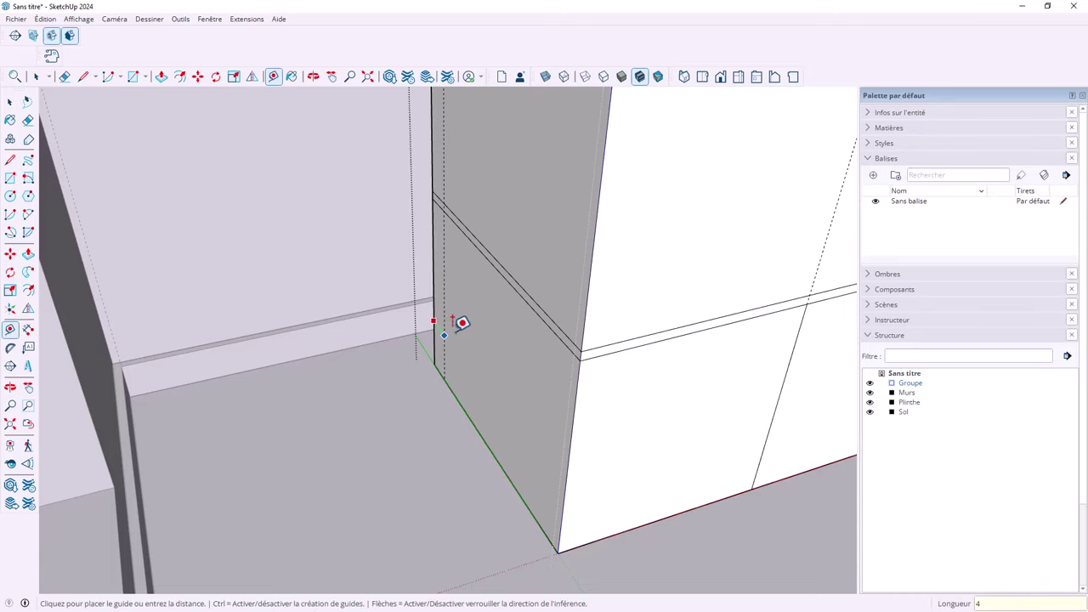
{"action": "type", "text": "4"}
{"action": "key", "text": "Return"}
{"action": "mouse_move", "coordinate": [617, 433]}
{"action": "middle_mouse_down"}
{"action": "mouse_move", "coordinate": [522, 381]}
{"action": "mouse_move", "coordinate": [586, 417]}
{"action": "middle_mouse_up"}
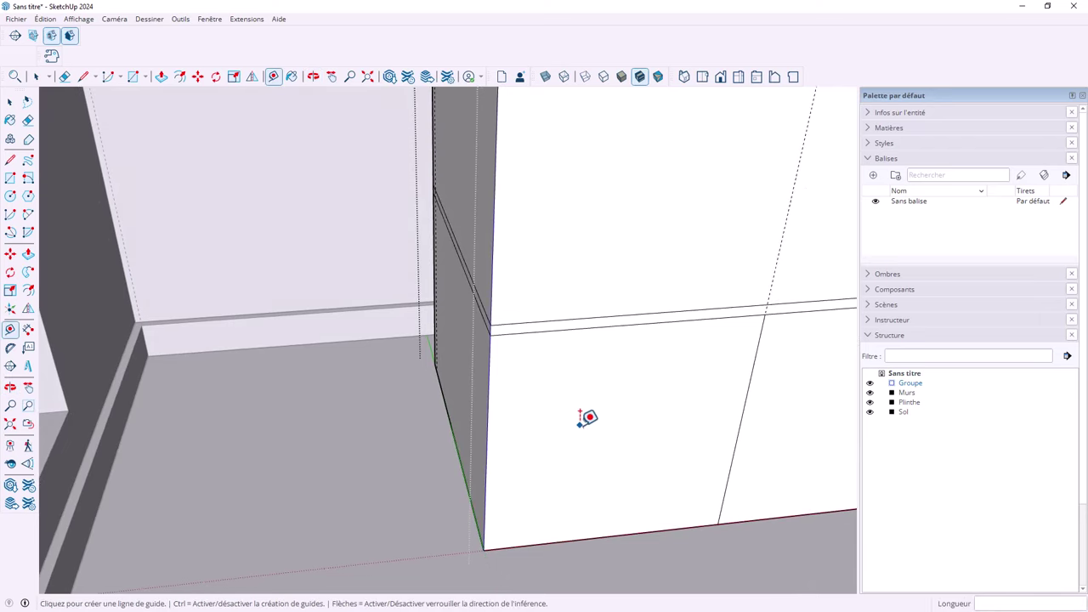
{"action": "key", "text": "f"}
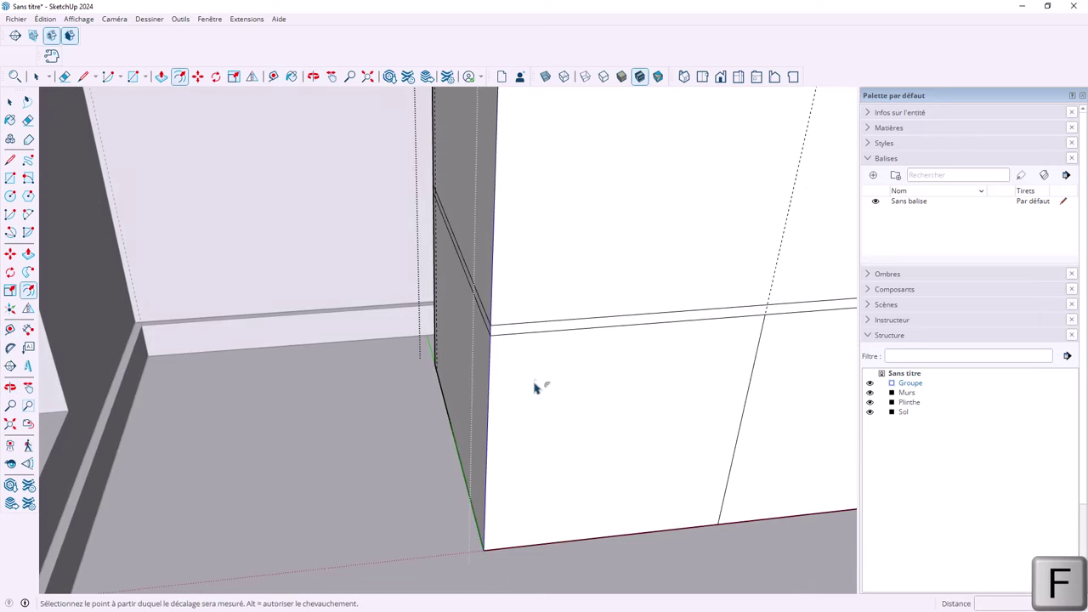
Step: Inset the lower-left front panel's outline by 2 cm with Offset
{"action": "key", "text": "space"}
{"action": "left_click", "coordinate": [557, 379]}
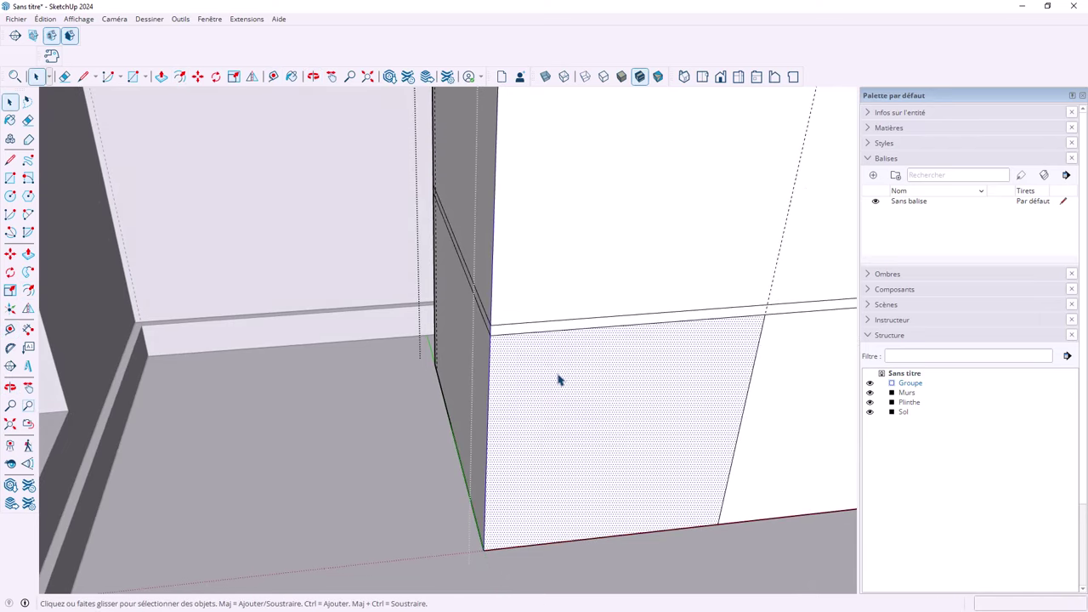
{"action": "key", "text": "f"}
{"action": "left_click", "coordinate": [565, 335]}
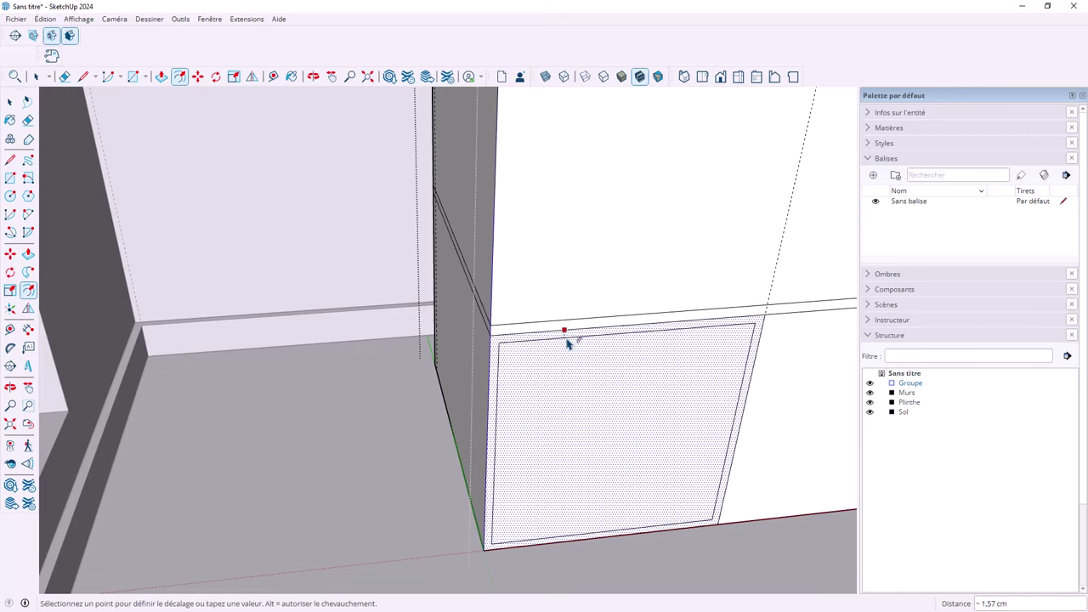
{"action": "type", "text": "2"}
{"action": "key", "text": "Return"}
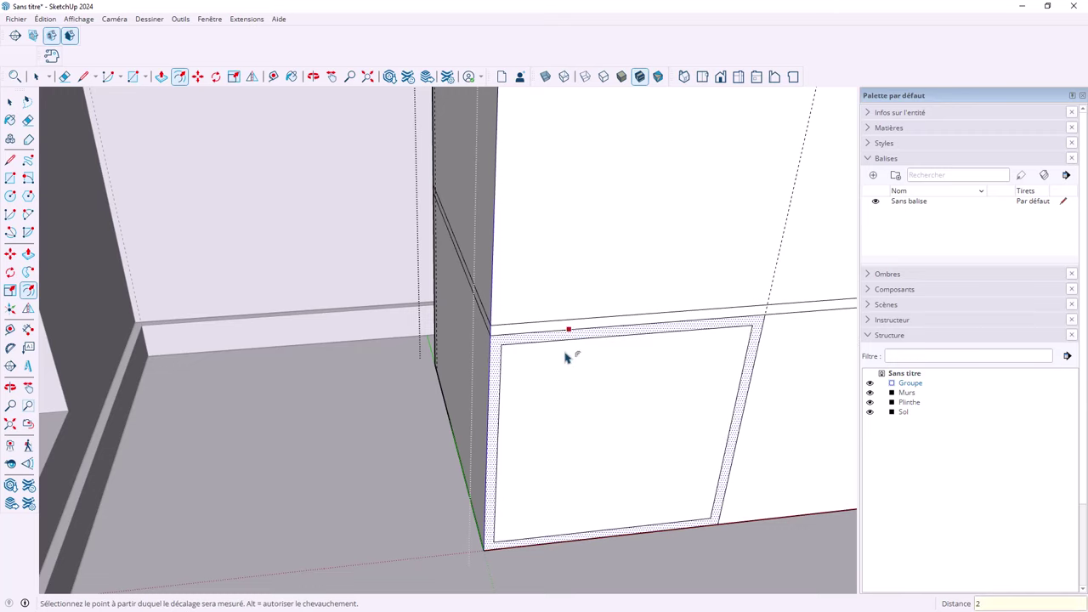
{"action": "middle_click_drag", "start_coordinate": [539, 444], "coordinate": [575, 478]}
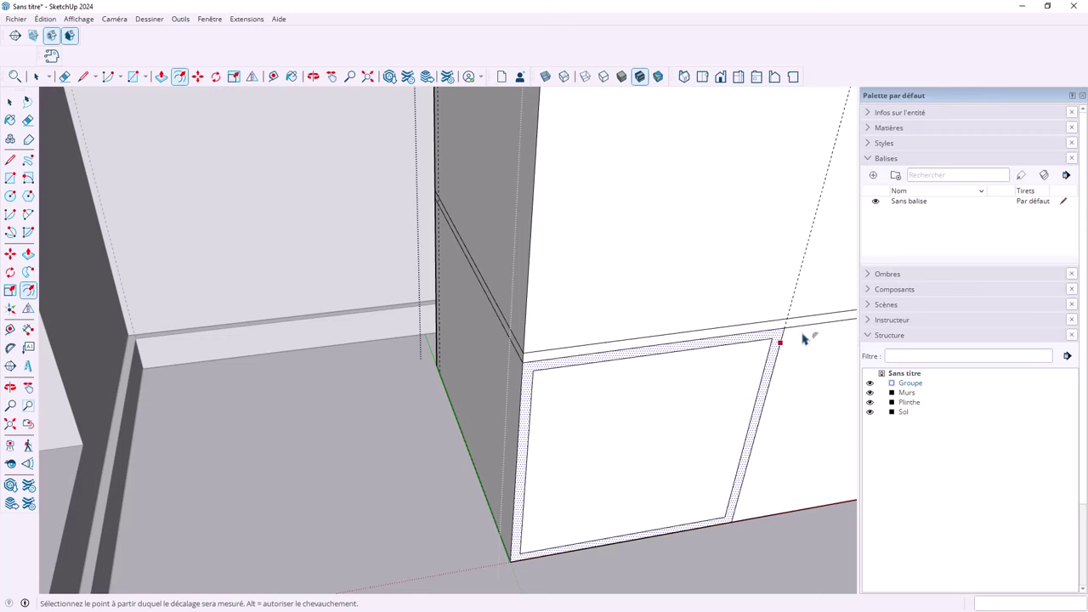
{"action": "left_click", "coordinate": [709, 457]}
Step: Push the inset left panel back into an open compartment
{"action": "key", "text": "p"}
{"action": "left_click", "coordinate": [590, 427]}
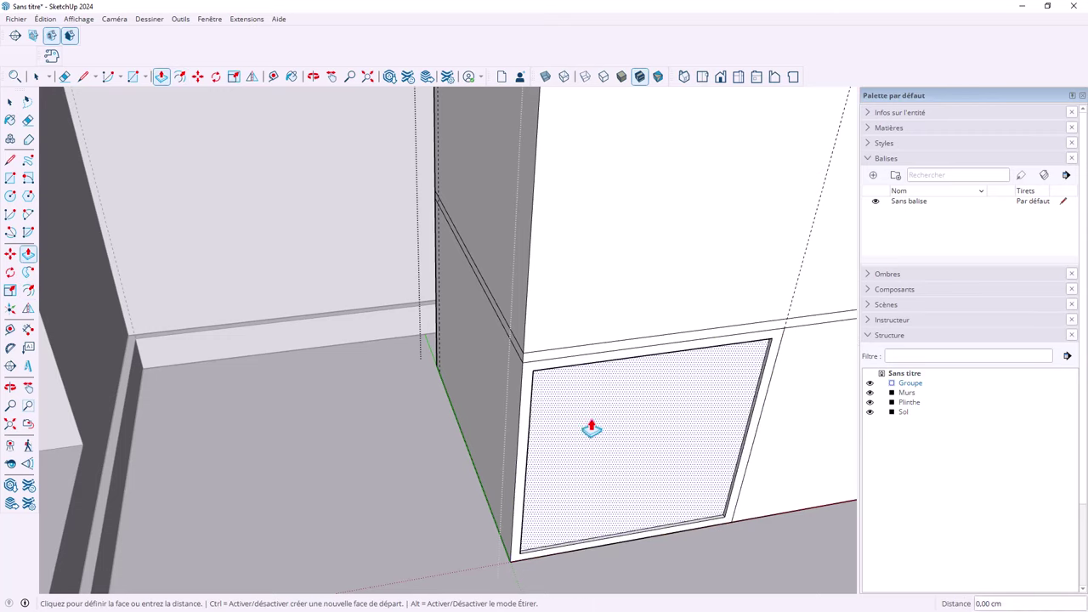
{"action": "scroll", "coordinate": [539, 376], "scroll_direction": "down", "scroll_amount": 3}
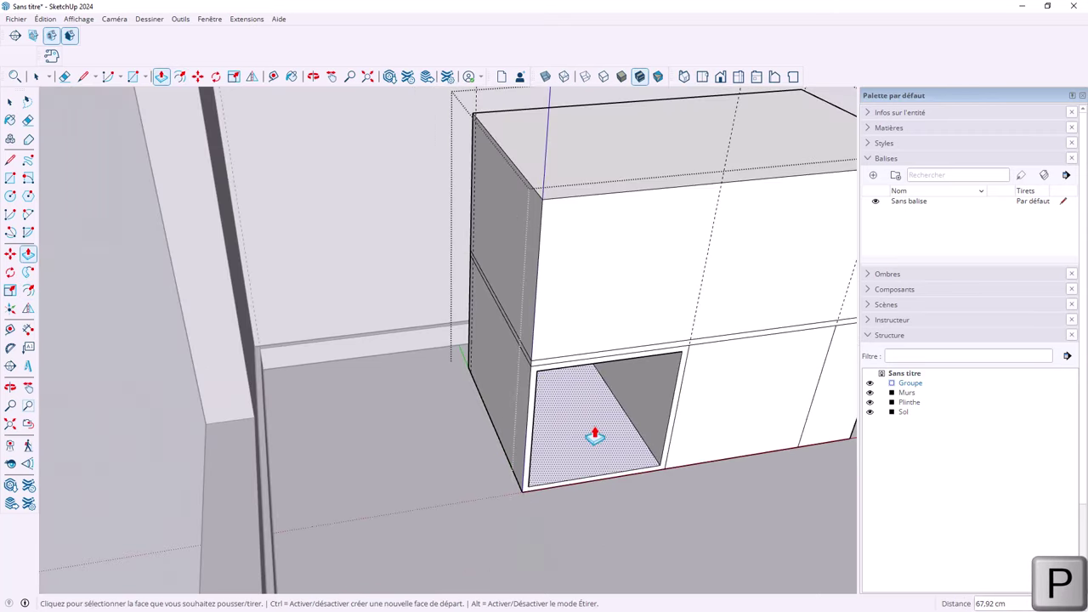
{"action": "left_click", "coordinate": [563, 431]}
{"action": "mouse_move", "coordinate": [563, 432]}
{"action": "middle_mouse_down"}
{"action": "mouse_move", "coordinate": [365, 393]}
{"action": "mouse_move", "coordinate": [345, 318]}
{"action": "middle_mouse_up"}
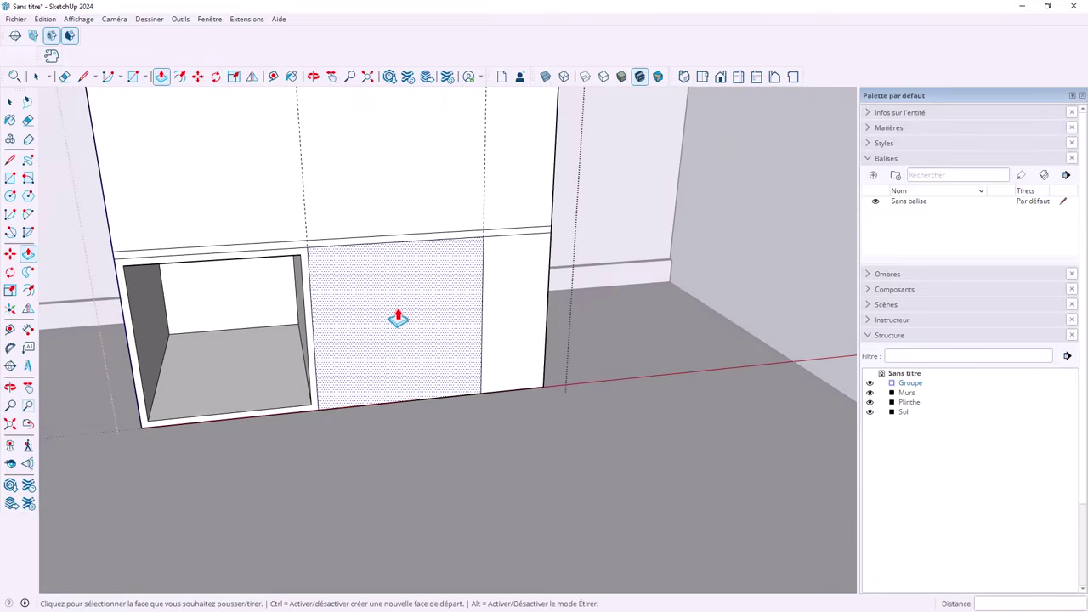
{"action": "scroll", "coordinate": [380, 332], "scroll_direction": "up", "scroll_amount": 3}
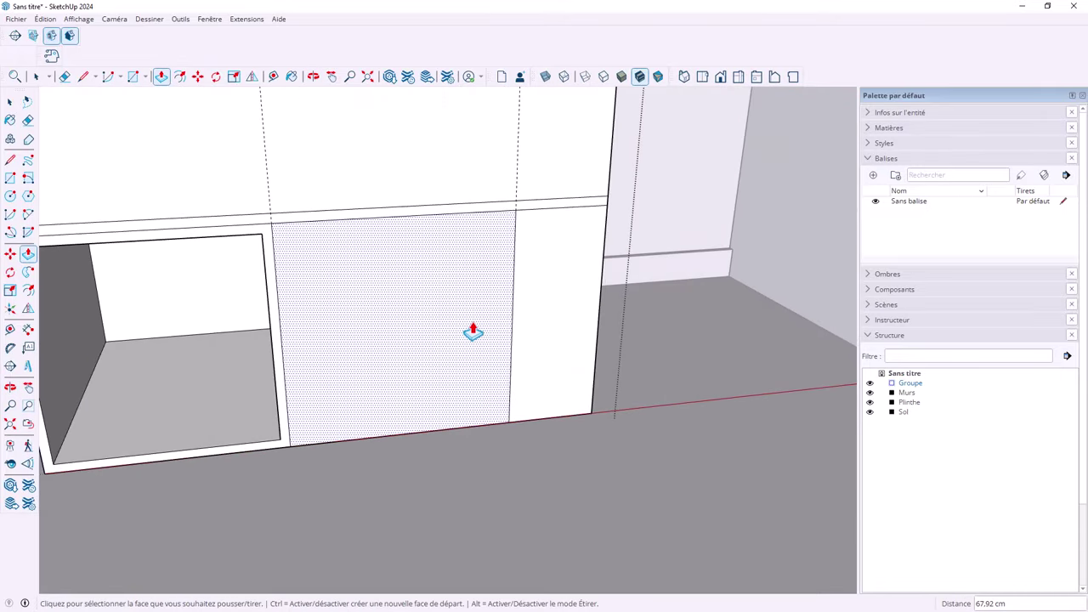
Step: Erase the extra divider edge, then inset the right panel 2 cm and push it back
{"action": "key", "text": "e"}
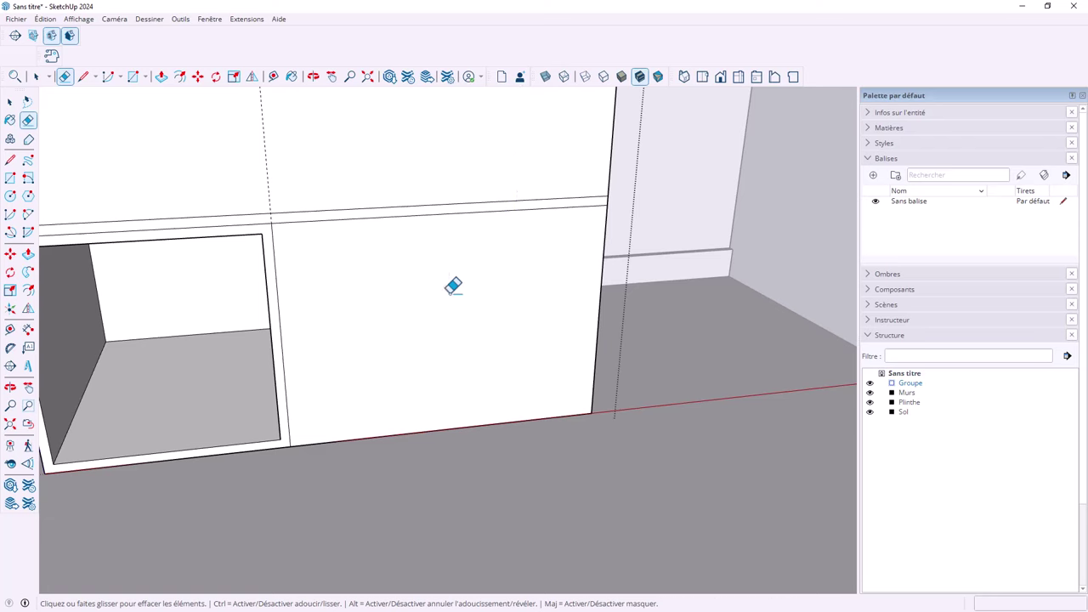
{"action": "key", "text": "f"}
{"action": "left_click", "coordinate": [302, 256]}
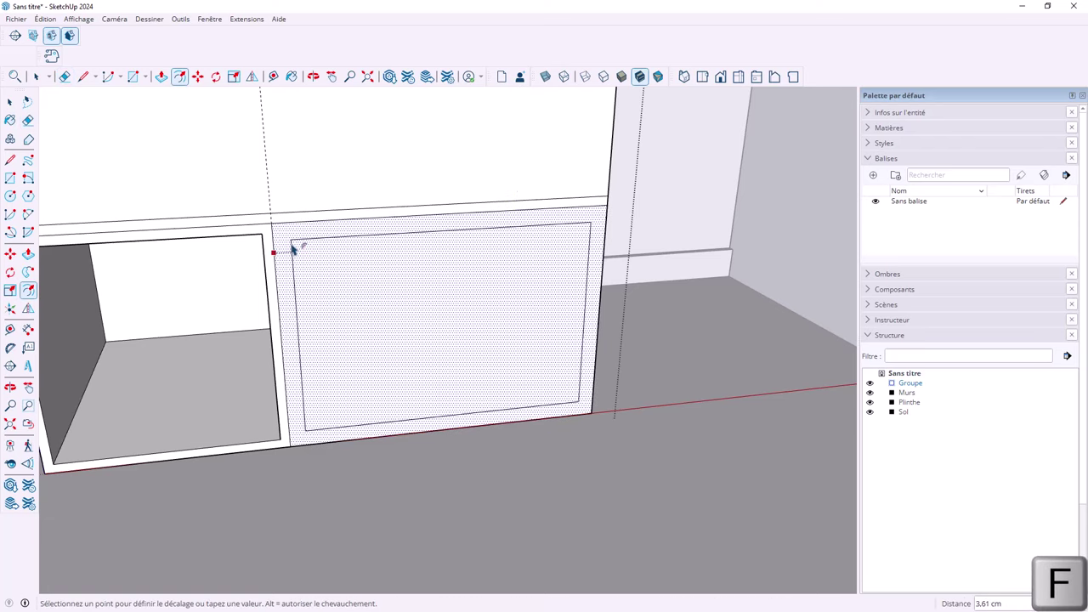
{"action": "left_click", "coordinate": [287, 238]}
{"action": "type", "text": "2"}
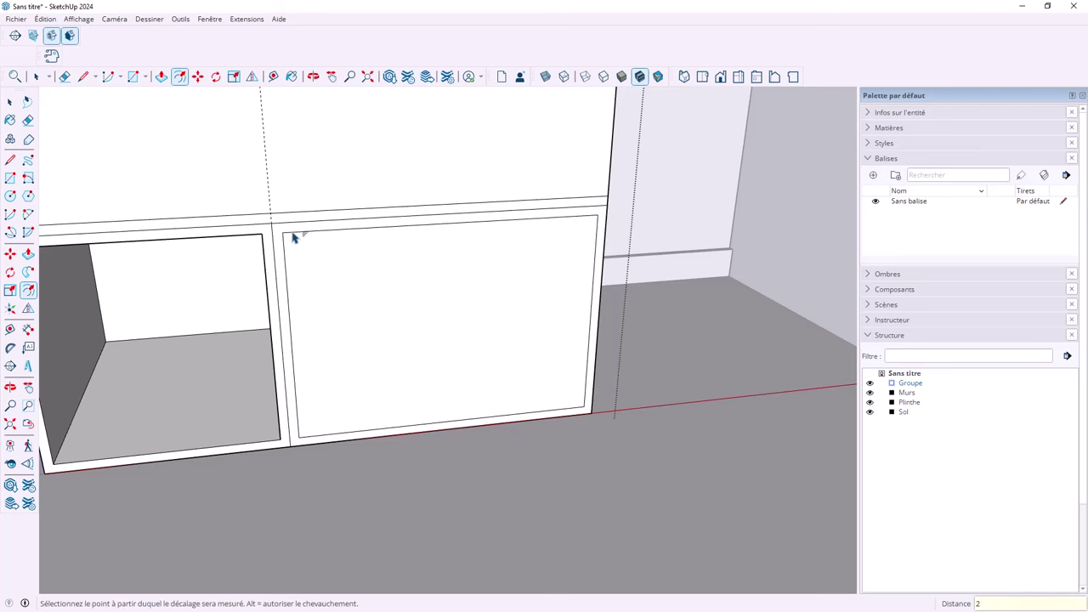
{"action": "middle_click_drag", "start_coordinate": [325, 261], "coordinate": [413, 335]}
{"action": "key", "text": "p"}
{"action": "left_click", "coordinate": [416, 342]}
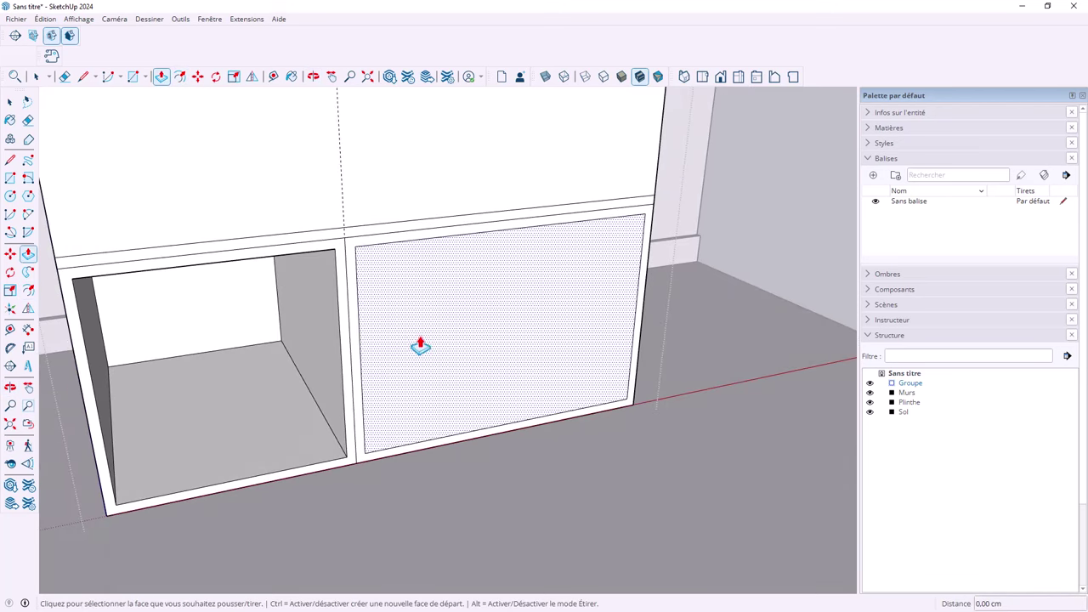
{"action": "mouse_move", "coordinate": [248, 314]}
{"action": "middle_mouse_down"}
{"action": "mouse_move", "coordinate": [299, 315]}
{"action": "mouse_move", "coordinate": [352, 292]}
{"action": "mouse_move", "coordinate": [413, 371]}
{"action": "mouse_move", "coordinate": [380, 351]}
{"action": "mouse_move", "coordinate": [481, 369]}
{"action": "middle_mouse_up"}
Step: Split the upper front with a vertical line and push the left half back into a step
{"action": "scroll", "coordinate": [447, 376], "scroll_direction": "up", "scroll_amount": 3}
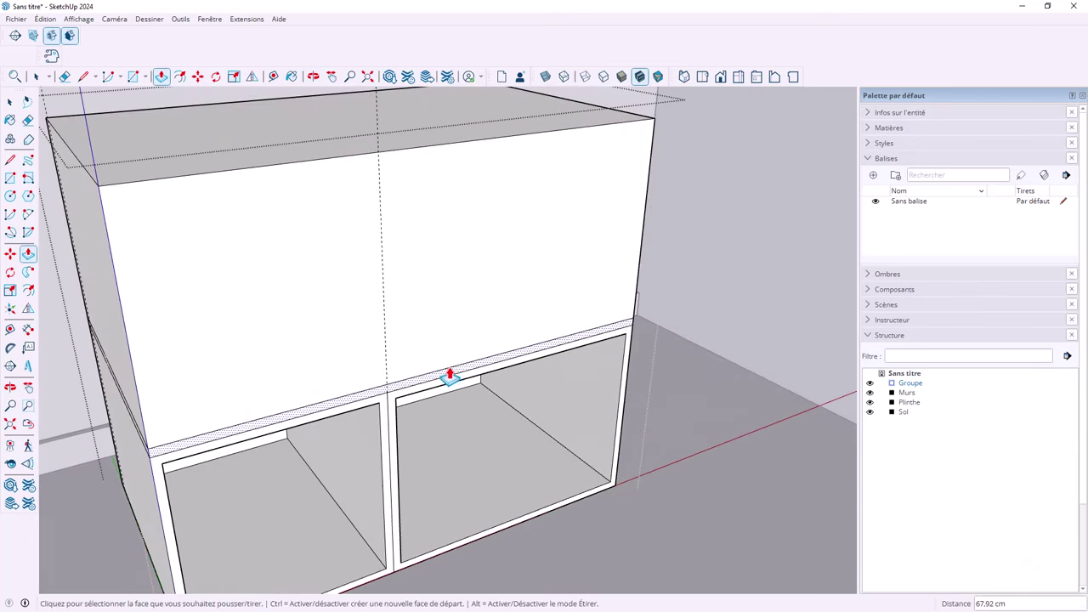
{"action": "key", "text": "l"}
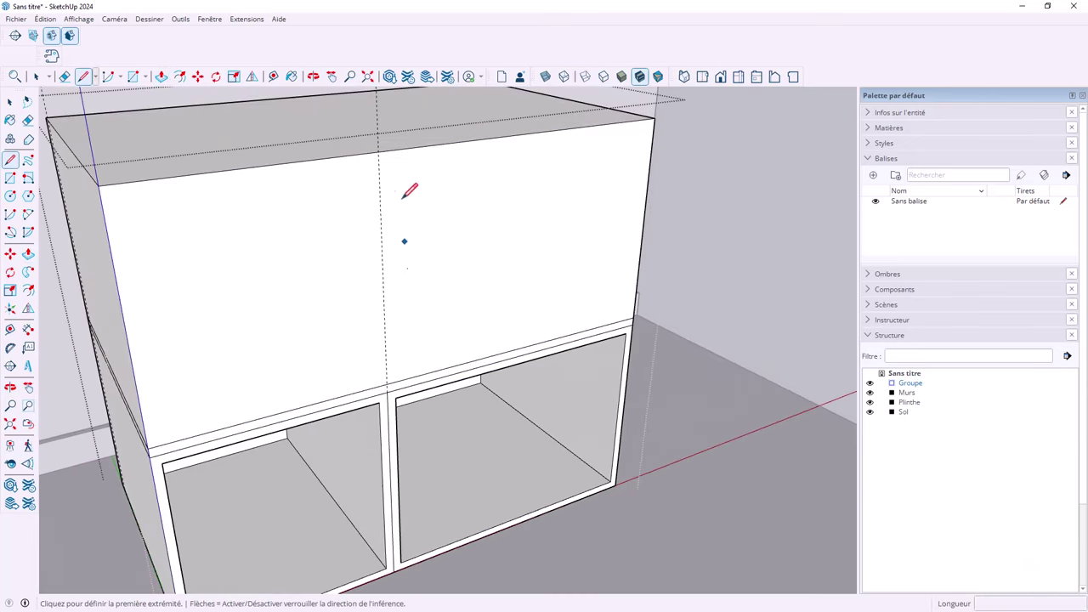
{"action": "left_click", "coordinate": [379, 151]}
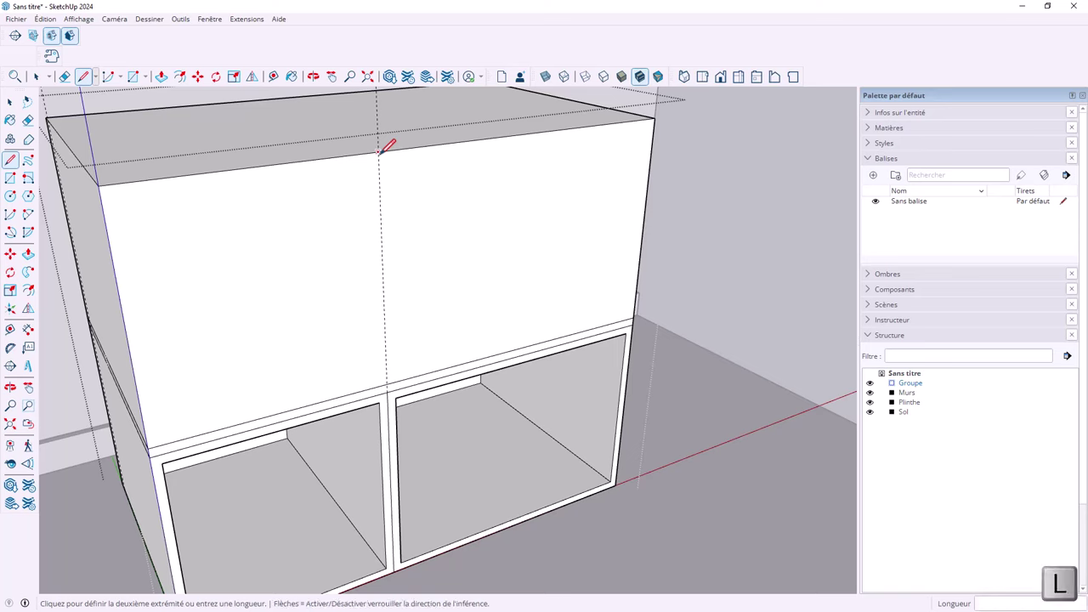
{"action": "left_click", "coordinate": [386, 376]}
{"action": "key", "text": "p"}
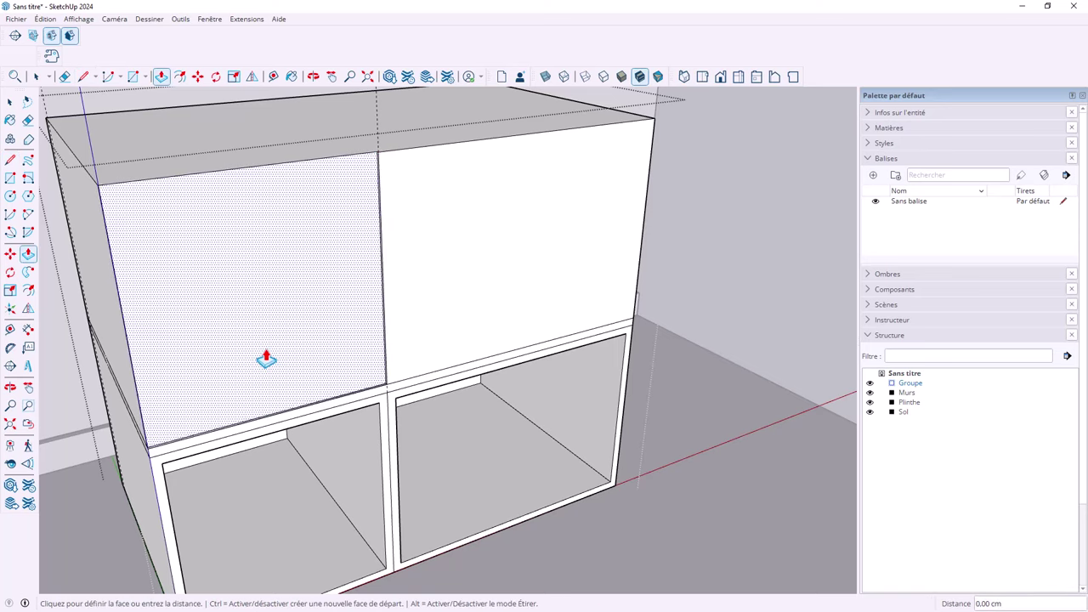
{"action": "left_click", "coordinate": [89, 321]}
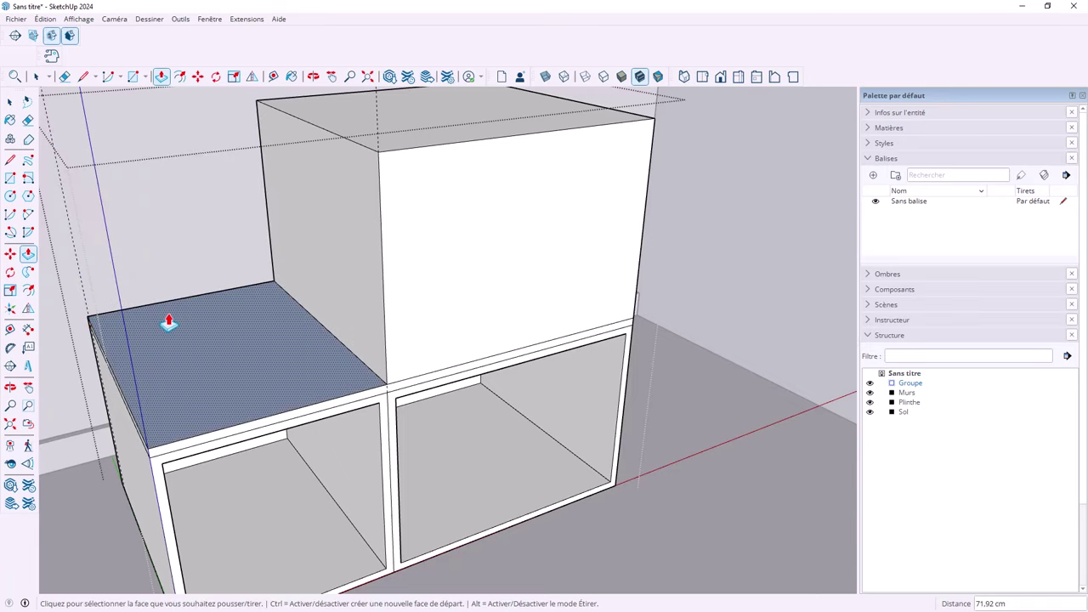
Step: Offset the upper-right front into a thin frame and push its inner face in to open a cubby
{"action": "middle_click_drag", "start_coordinate": [169, 322], "coordinate": [178, 318]}
{"action": "middle_click_drag", "start_coordinate": [355, 289], "coordinate": [428, 337]}
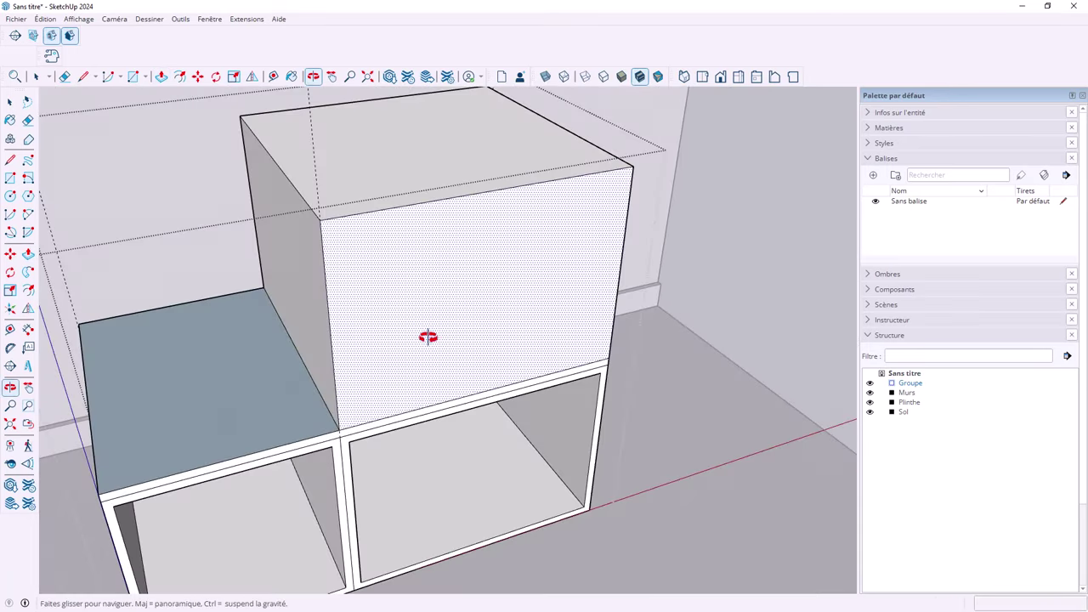
{"action": "key", "text": "space"}
{"action": "mouse_move", "coordinate": [496, 251]}
{"action": "middle_mouse_down"}
{"action": "mouse_move", "coordinate": [408, 228]}
{"action": "mouse_move", "coordinate": [473, 253]}
{"action": "mouse_move", "coordinate": [458, 293]}
{"action": "middle_mouse_up"}
{"action": "key", "text": "f"}
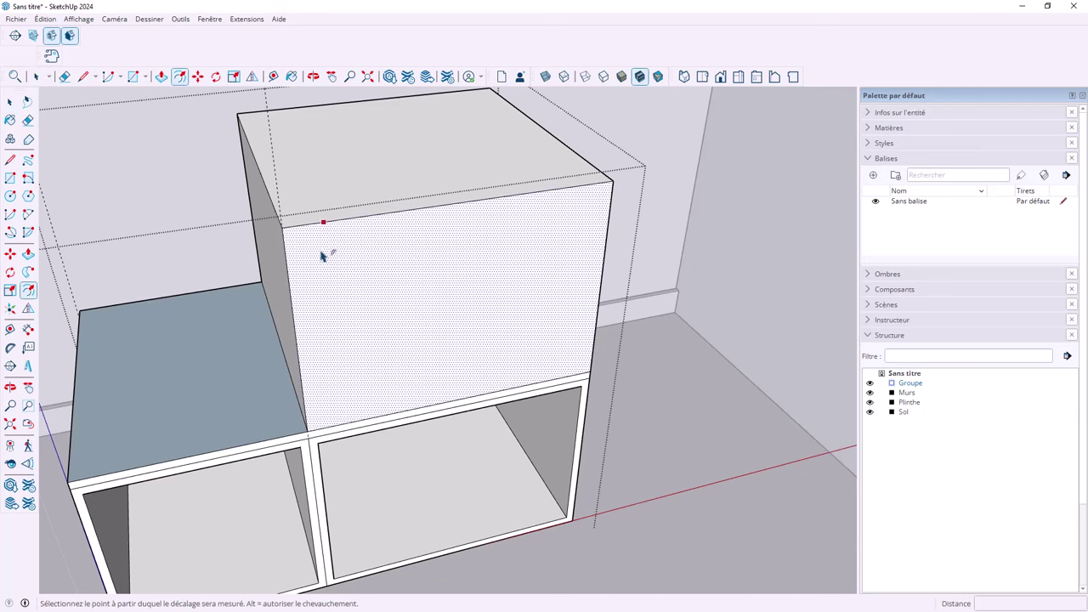
{"action": "left_click", "coordinate": [298, 251]}
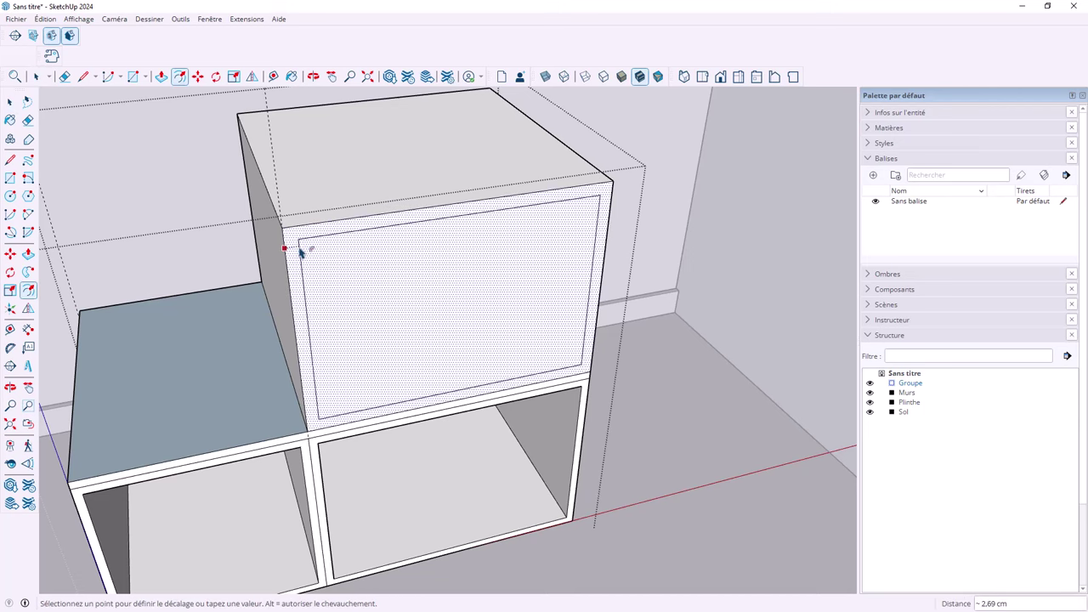
{"action": "key", "text": "Escape"}
{"action": "mouse_move", "coordinate": [396, 260]}
{"action": "middle_mouse_down"}
{"action": "mouse_move", "coordinate": [460, 315]}
{"action": "mouse_move", "coordinate": [475, 194]}
{"action": "middle_mouse_up"}
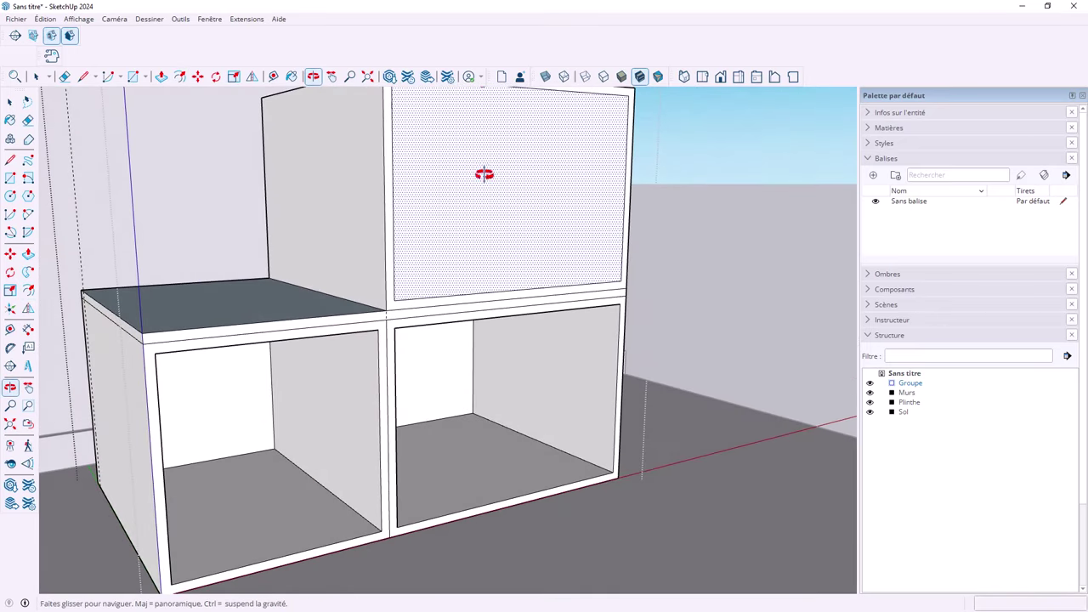
{"action": "key", "text": "p"}
{"action": "left_click", "coordinate": [469, 208]}
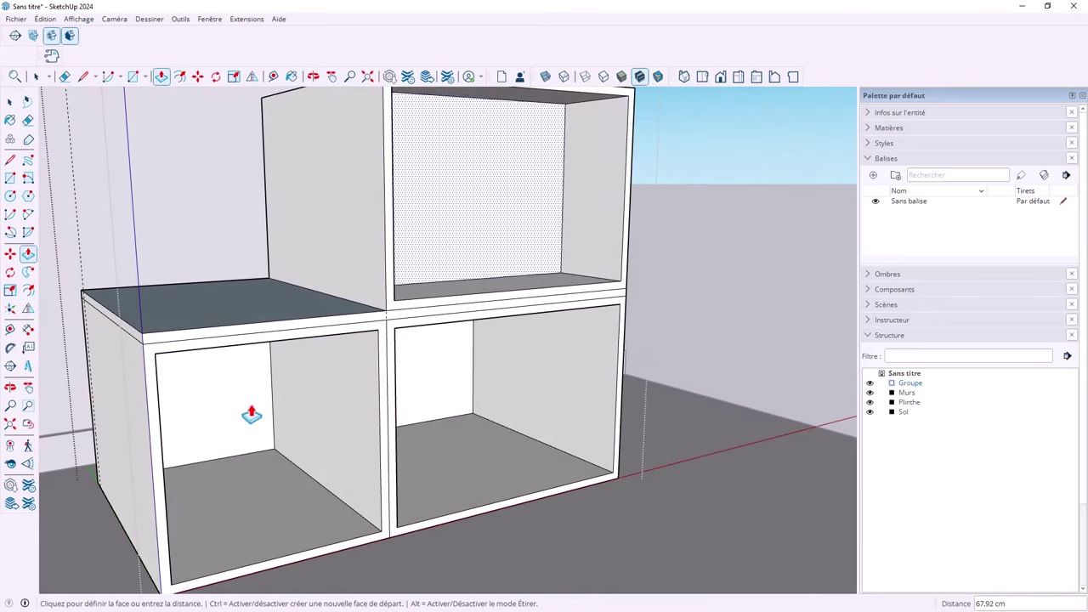
{"action": "left_click", "coordinate": [244, 416]}
{"action": "mouse_move", "coordinate": [244, 416]}
{"action": "middle_mouse_down"}
{"action": "mouse_move", "coordinate": [371, 291]}
{"action": "mouse_move", "coordinate": [204, 335]}
{"action": "middle_mouse_up"}
Step: Flip the lower step's top face with Inverser les faces so its front side faces up
{"action": "scroll", "coordinate": [476, 316], "scroll_direction": "down", "scroll_amount": 3}
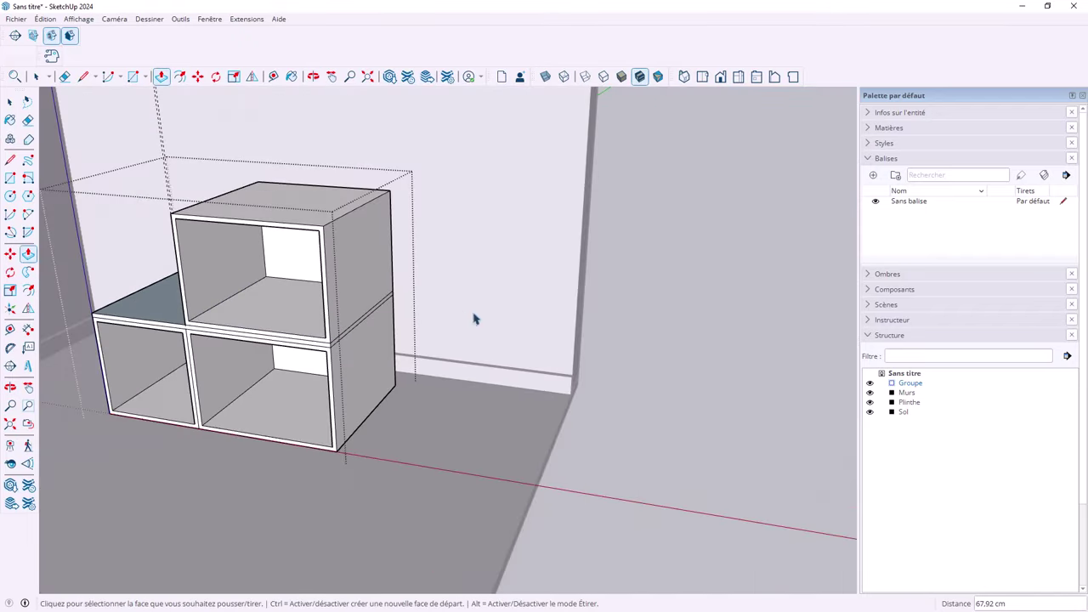
{"action": "key", "text": "space"}
{"action": "scroll", "coordinate": [578, 385], "scroll_direction": "down", "scroll_amount": 3}
{"action": "mouse_move", "coordinate": [456, 348]}
{"action": "middle_mouse_down"}
{"action": "mouse_move", "coordinate": [583, 352]}
{"action": "mouse_move", "coordinate": [467, 393]}
{"action": "middle_mouse_up"}
{"action": "scroll", "coordinate": [467, 392], "scroll_direction": "up", "scroll_amount": 3}
{"action": "scroll", "coordinate": [460, 363], "scroll_direction": "up", "scroll_amount": 5}
{"action": "left_click", "coordinate": [460, 363]}
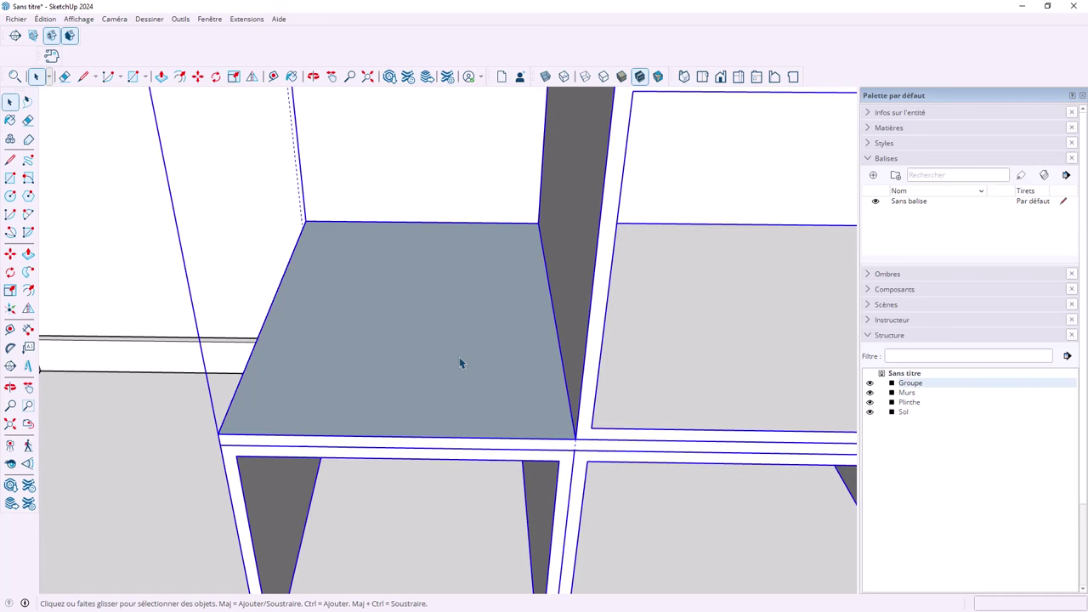
{"action": "left_click", "coordinate": [457, 392]}
{"action": "right_click", "coordinate": [450, 357]}
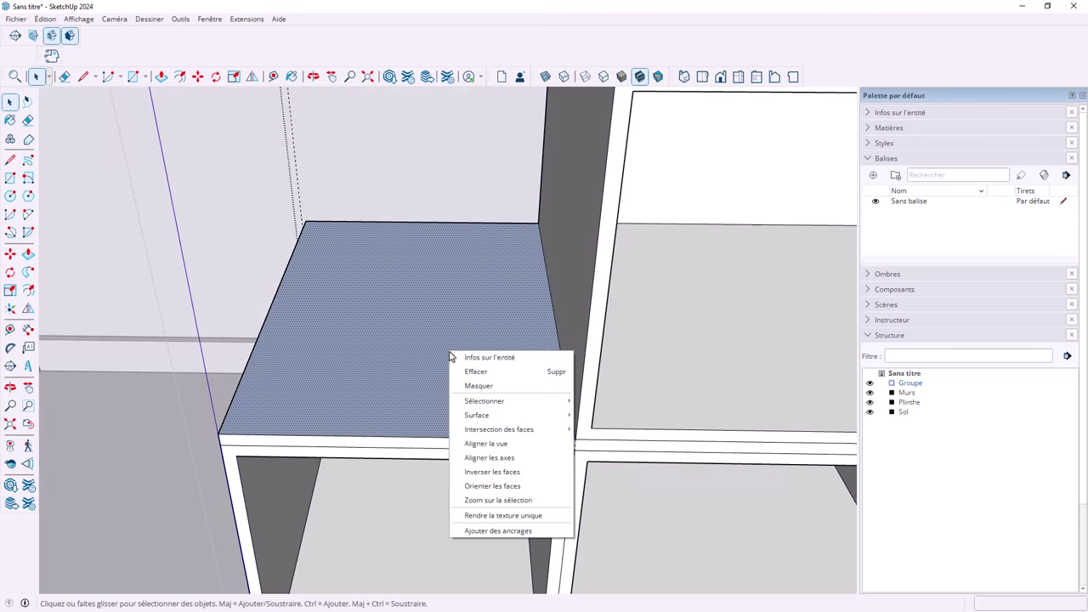
{"action": "left_click", "coordinate": [508, 472]}
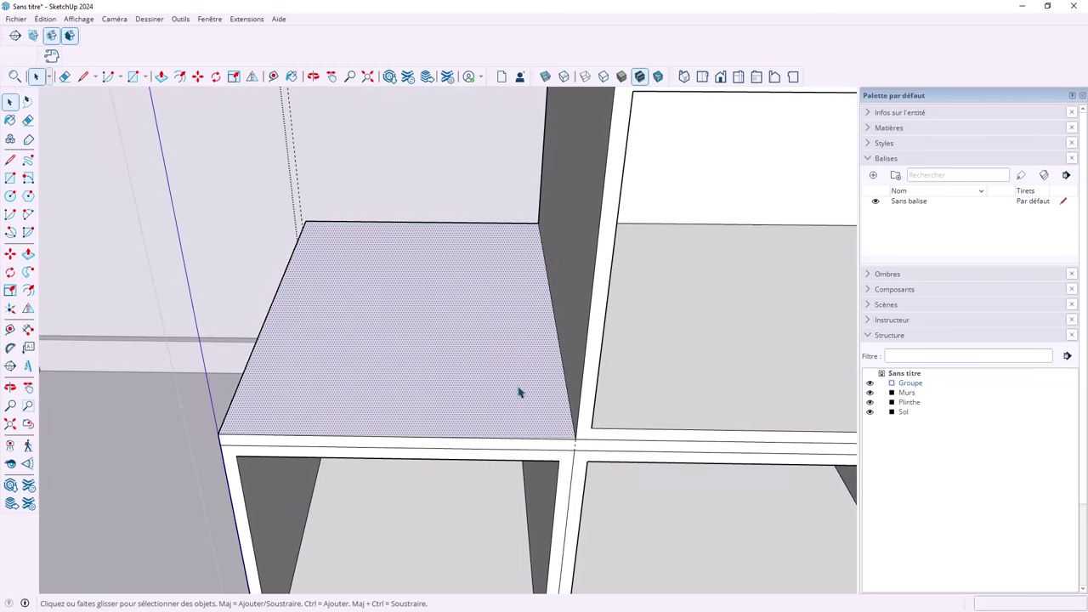
{"action": "middle_click_drag", "start_coordinate": [517, 388], "coordinate": [373, 351]}
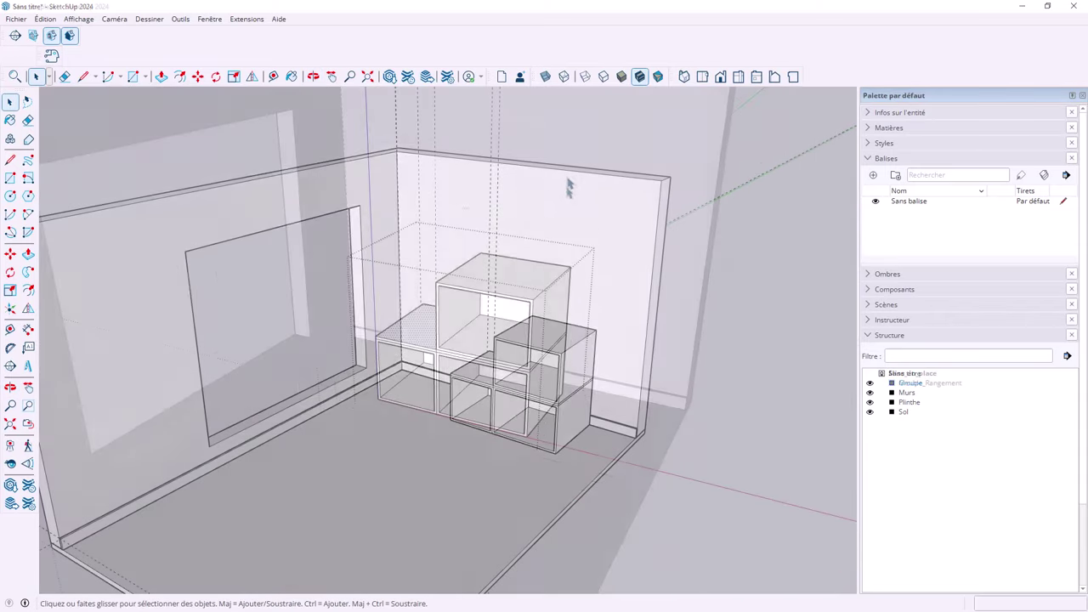
Step: Search 3D Warehouse for 'curtain' and open a related collection of curtain sets
{"action": "middle_click_drag", "start_coordinate": [544, 211], "coordinate": [570, 294]}
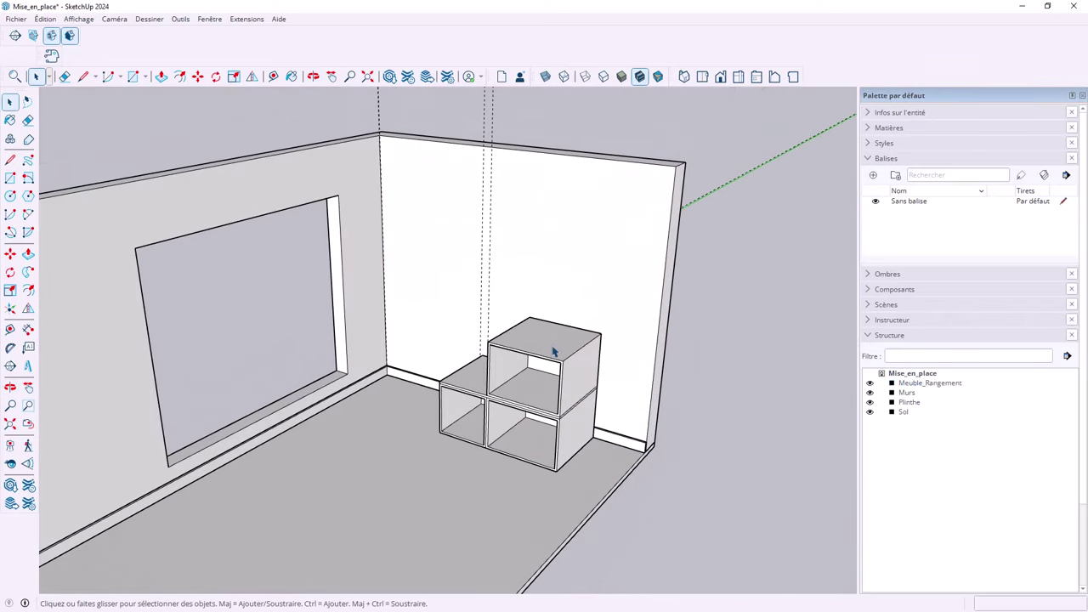
{"action": "left_click", "coordinate": [553, 352]}
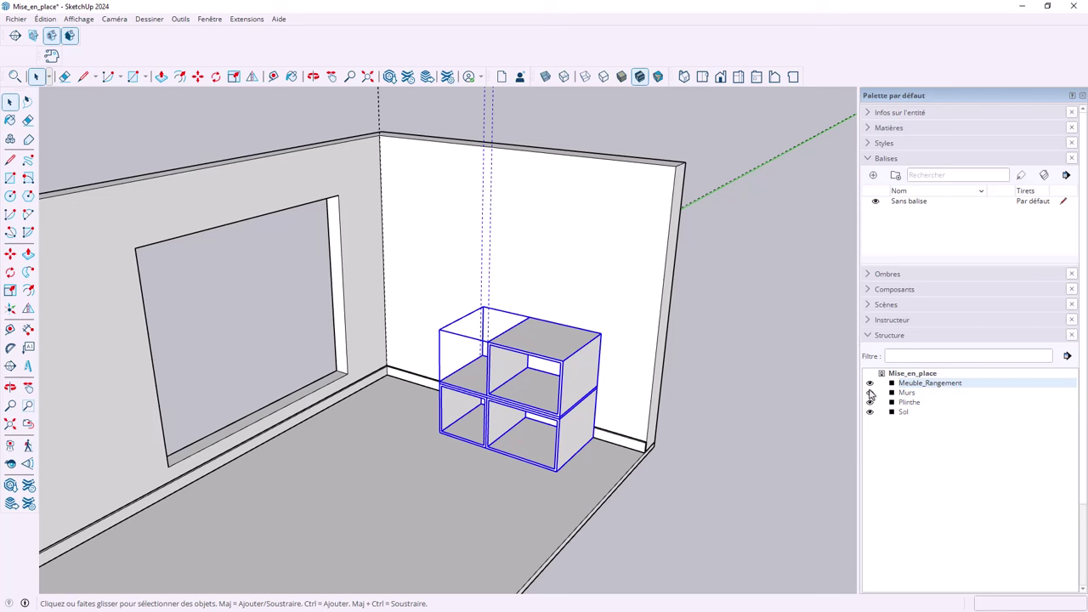
{"action": "mouse_move", "coordinate": [465, 317]}
{"action": "middle_mouse_down"}
{"action": "mouse_move", "coordinate": [427, 341]}
{"action": "mouse_move", "coordinate": [625, 323]}
{"action": "middle_mouse_up"}
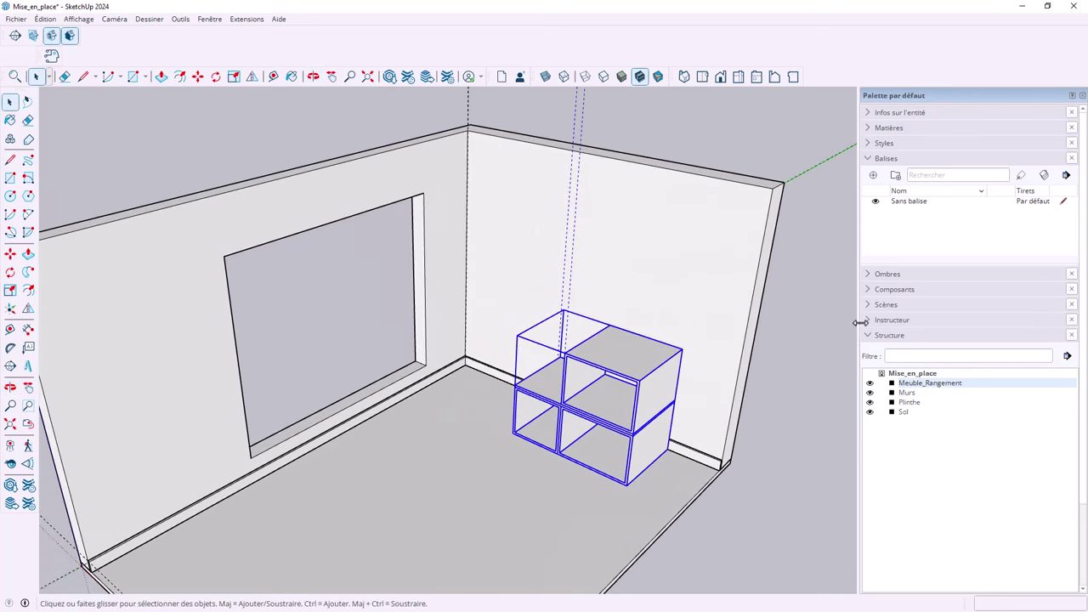
{"action": "left_click", "coordinate": [895, 290]}
{"action": "type", "text": "curtain"}
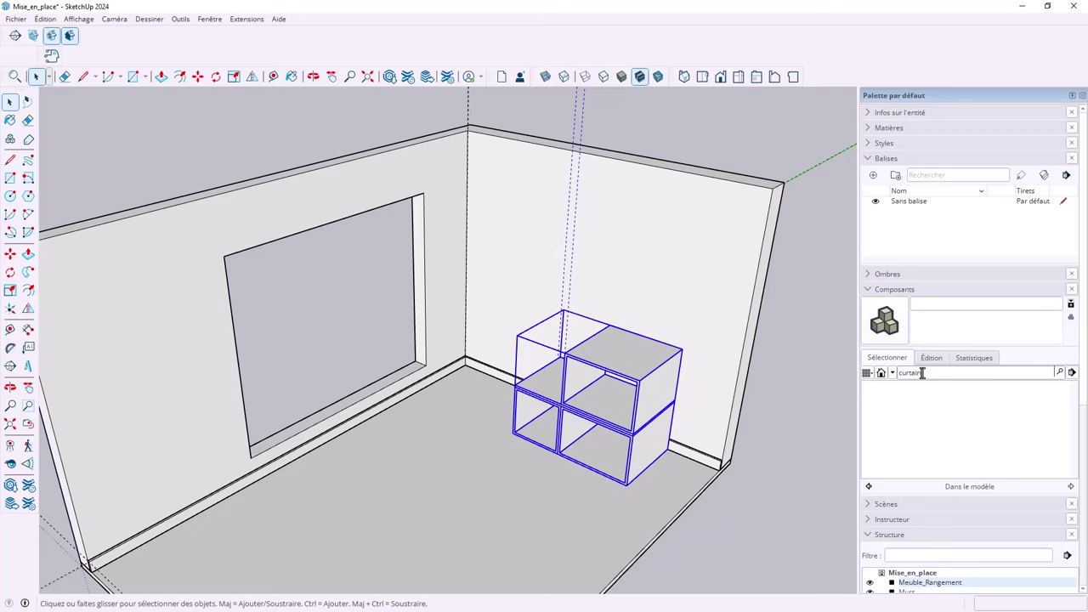
{"action": "key", "text": "Return"}
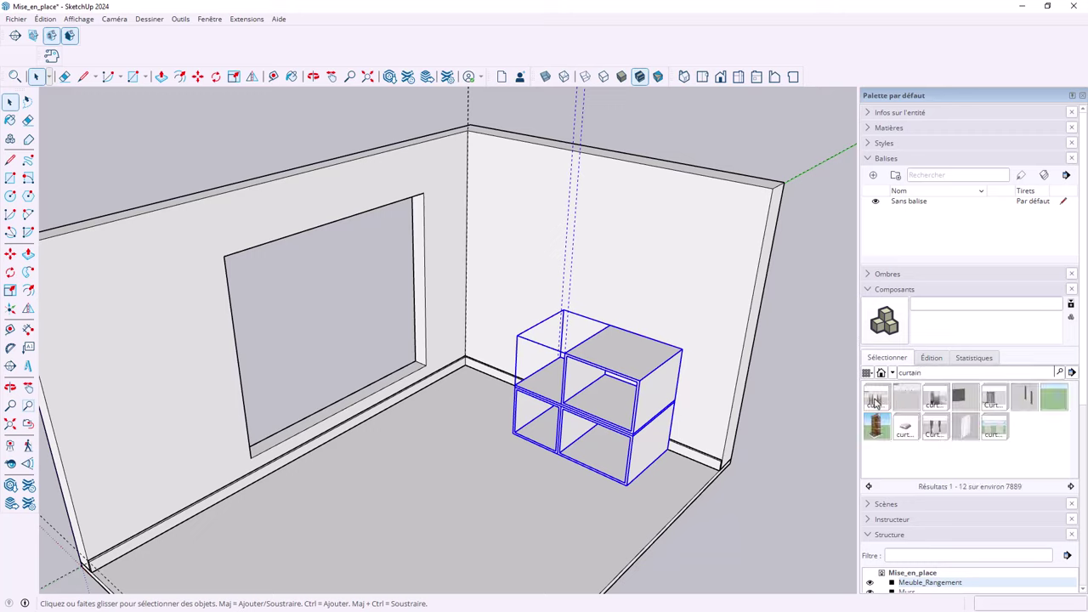
{"action": "left_click", "coordinate": [875, 401]}
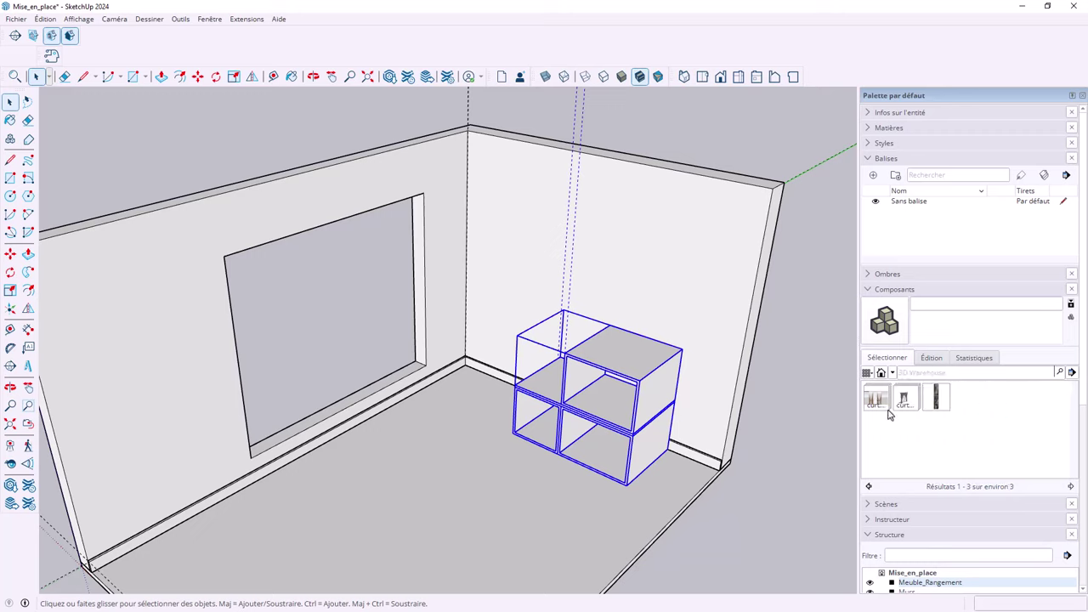
{"action": "left_click", "coordinate": [876, 401]}
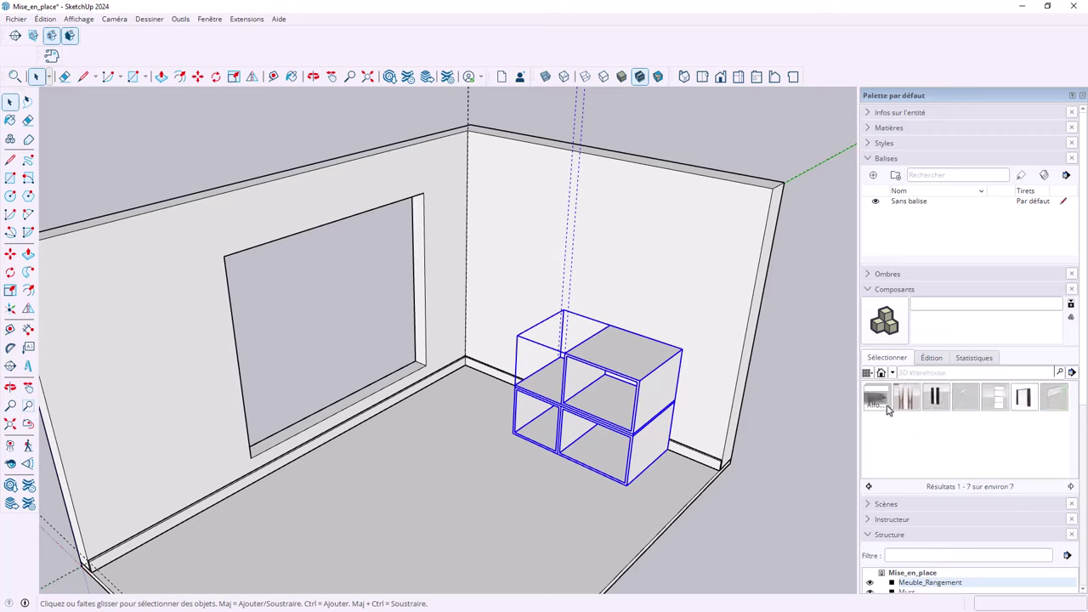
Step: Download the draped curtain set and place it in the model
{"action": "left_click", "coordinate": [908, 401]}
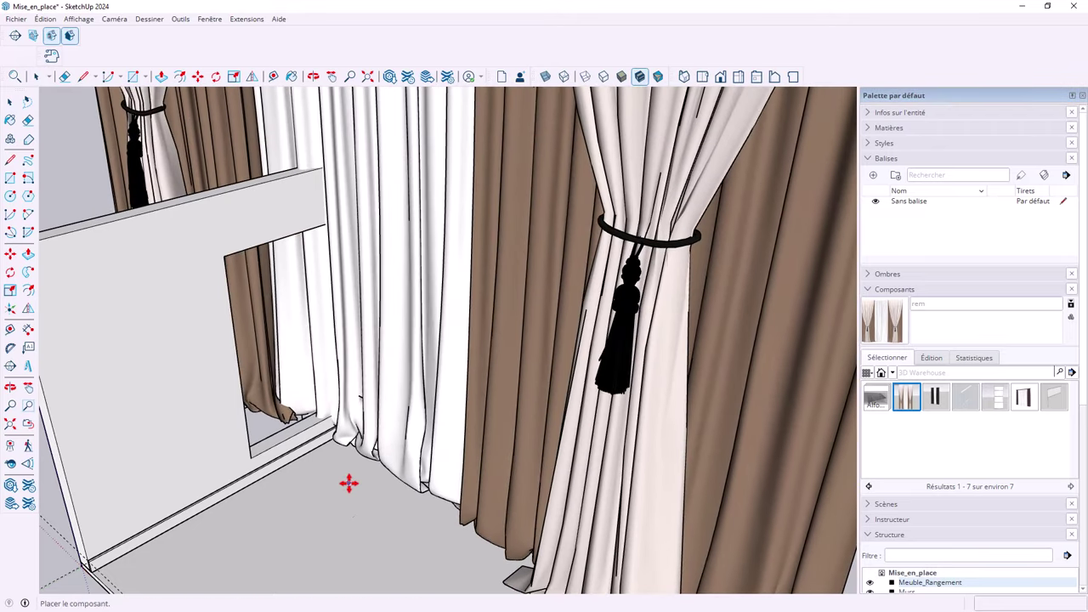
{"action": "left_click", "coordinate": [348, 481]}
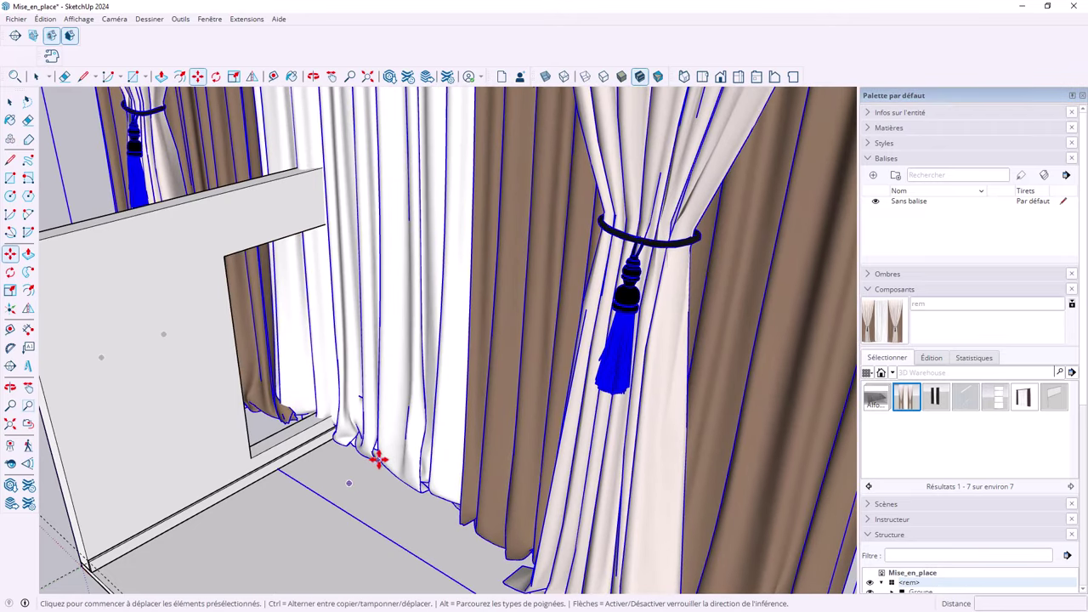
{"action": "mouse_move", "coordinate": [377, 454]}
{"action": "middle_mouse_down"}
{"action": "mouse_move", "coordinate": [417, 432]}
{"action": "mouse_move", "coordinate": [607, 450]}
{"action": "mouse_move", "coordinate": [596, 306]}
{"action": "middle_mouse_up"}
{"action": "scroll", "coordinate": [604, 450], "scroll_direction": "down", "scroll_amount": 3}
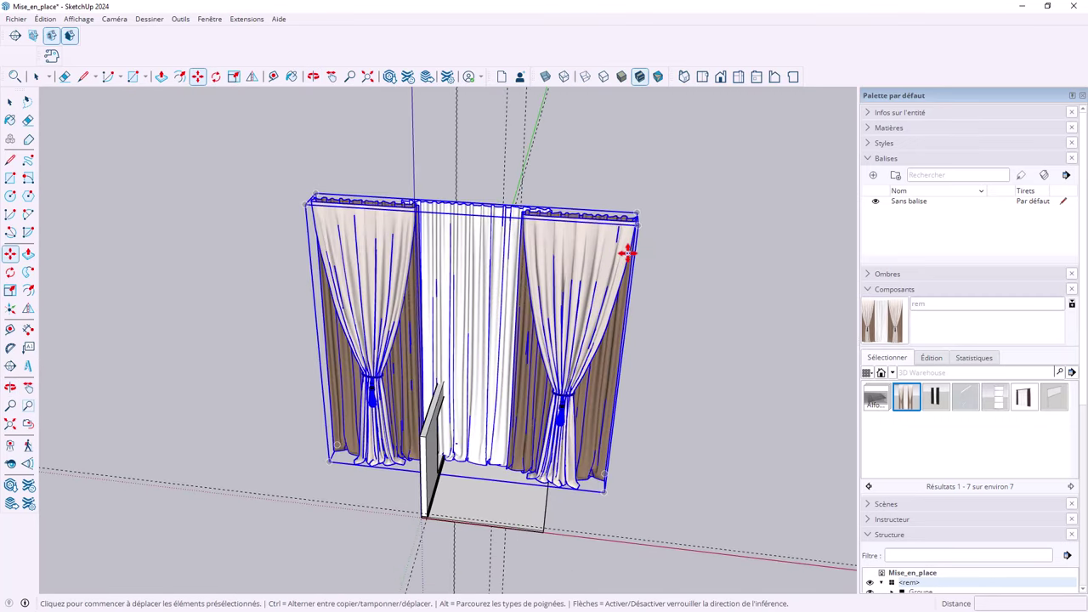
Step: Scale the curtain set uniformly to 0.36 from a corner grip
{"action": "key", "text": "s"}
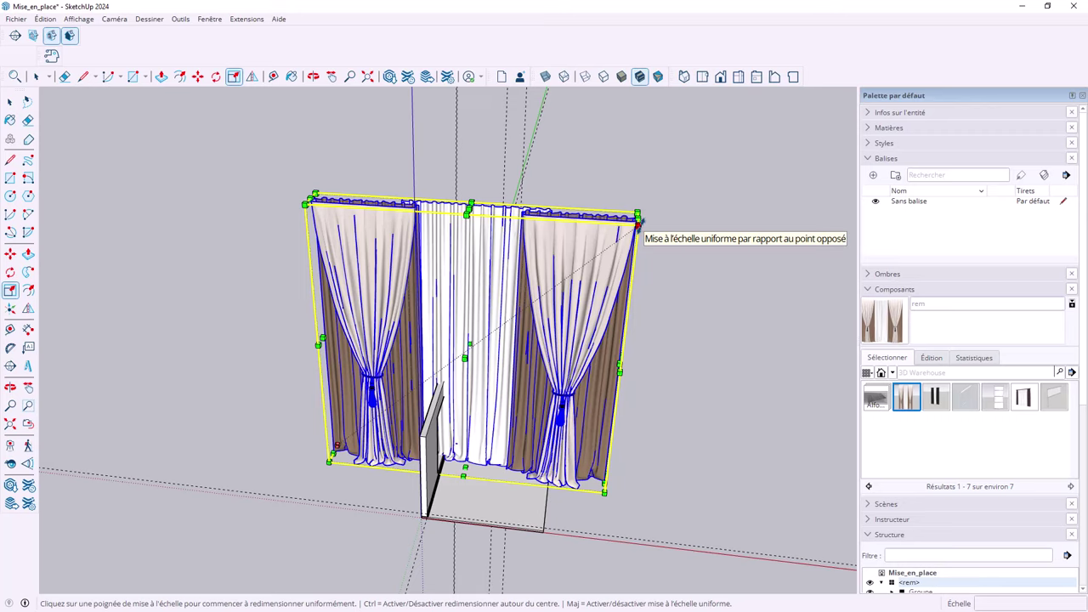
{"action": "left_click", "coordinate": [638, 221]}
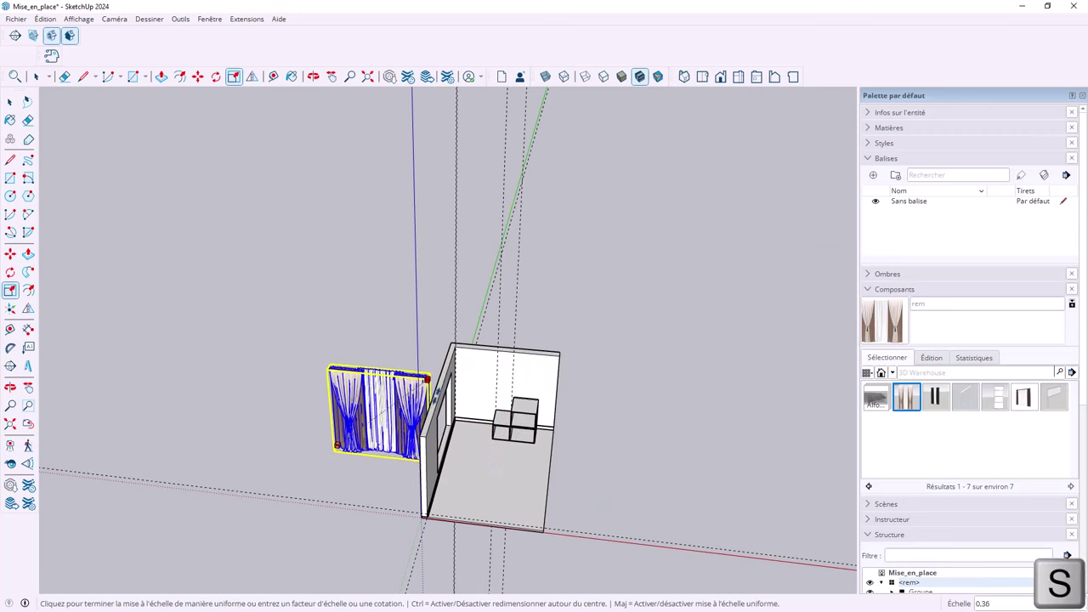
{"action": "left_click", "coordinate": [400, 378]}
{"action": "scroll", "coordinate": [399, 379], "scroll_direction": "up", "scroll_amount": 2}
{"action": "scroll", "coordinate": [398, 371], "scroll_direction": "up", "scroll_amount": 3}
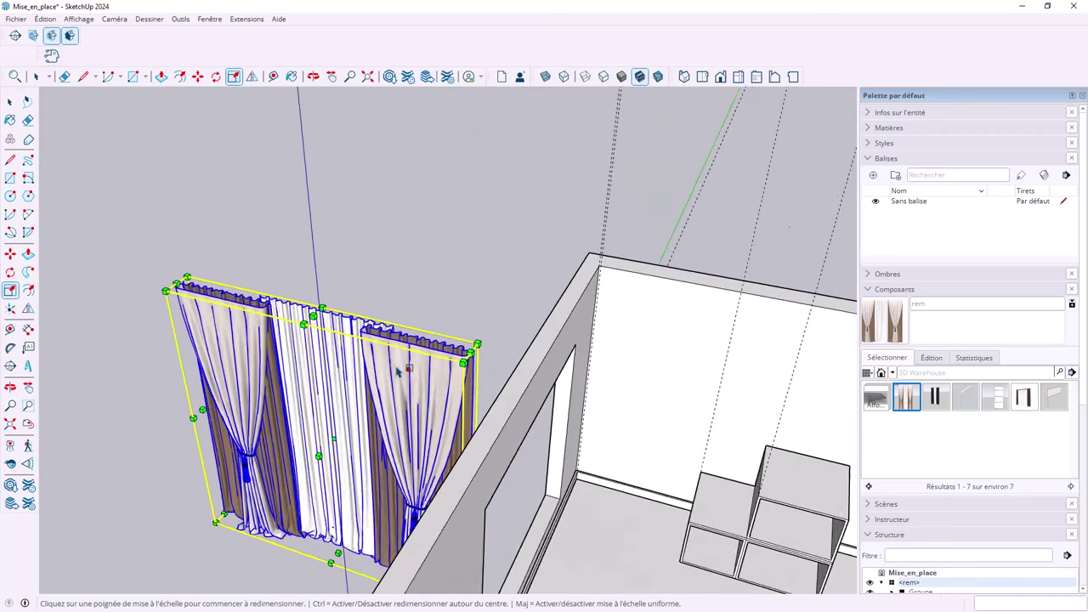
{"action": "scroll", "coordinate": [418, 351], "scroll_direction": "up", "scroll_amount": 2}
Step: Rotate the curtains 90° around the blue axis, pivoting on the rail end
{"action": "key", "text": "q"}
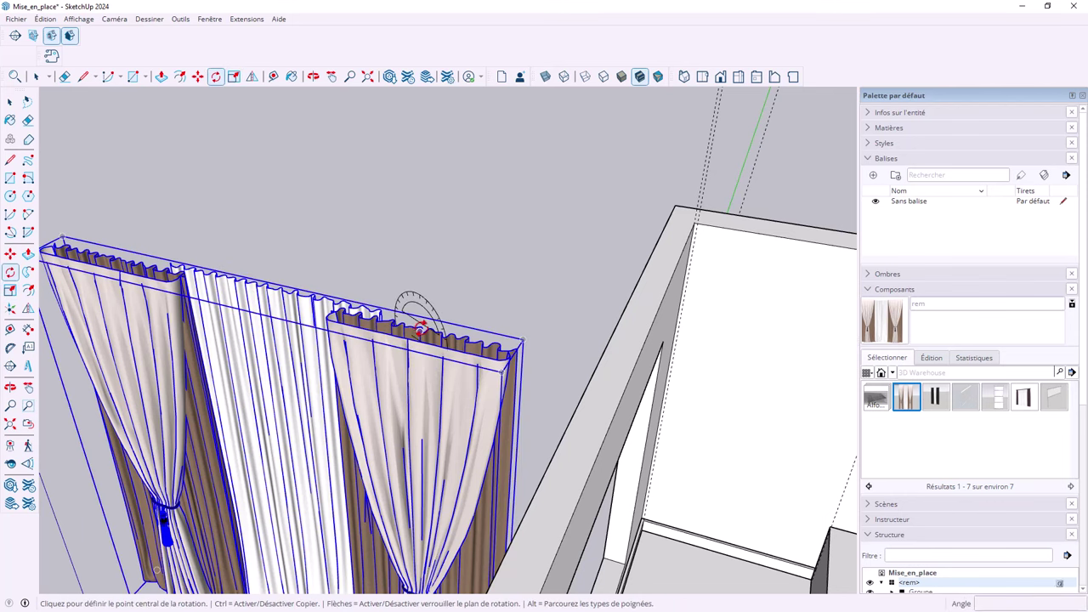
{"action": "key", "text": "q"}
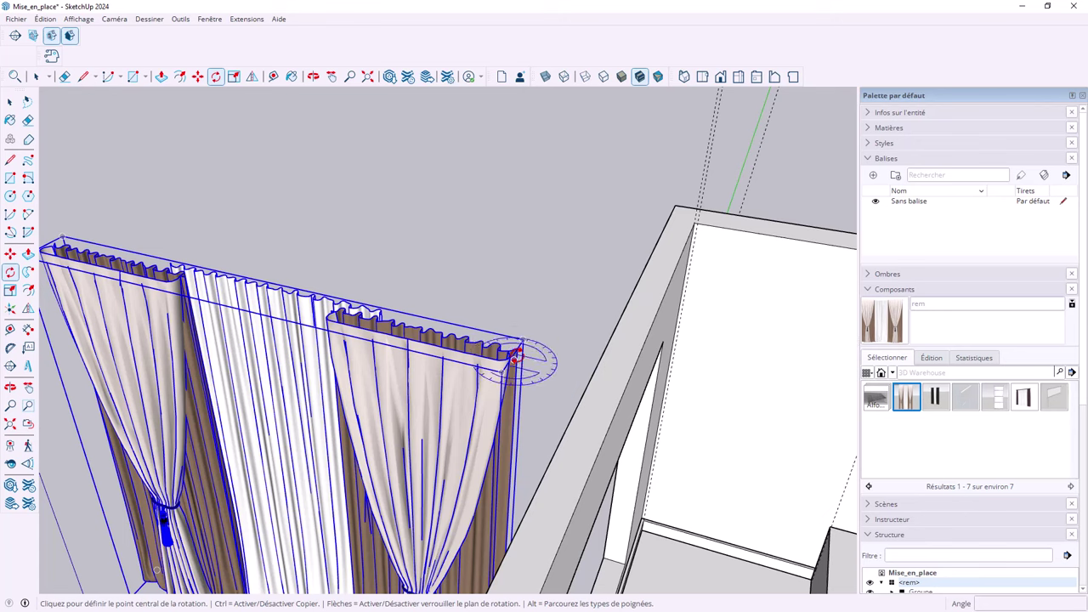
{"action": "key", "text": "Up"}
{"action": "left_click", "coordinate": [515, 359]}
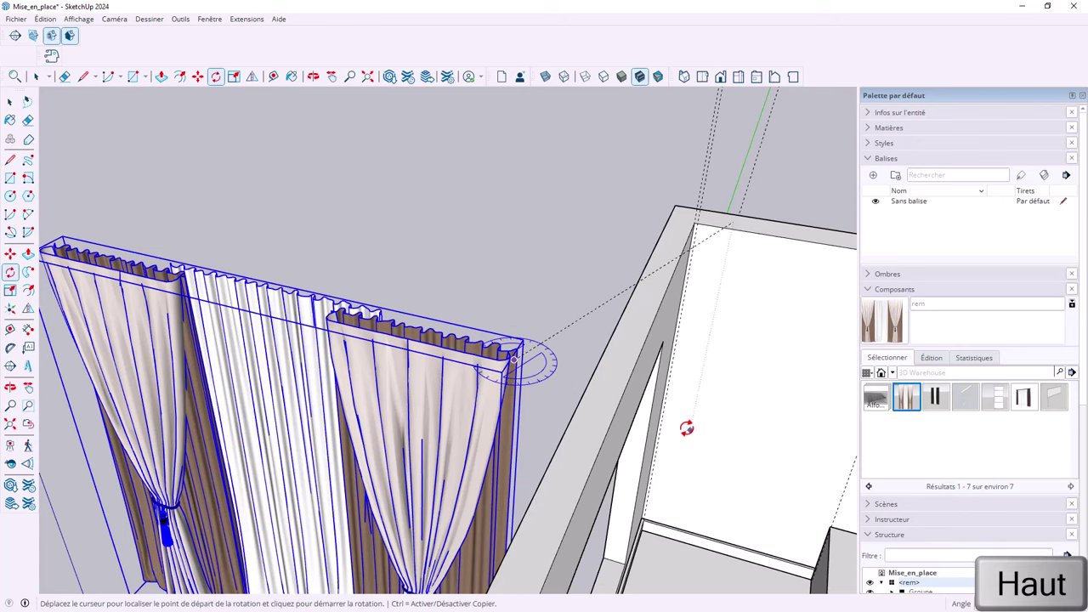
{"action": "left_click", "coordinate": [583, 359]}
{"action": "left_click", "coordinate": [557, 301]}
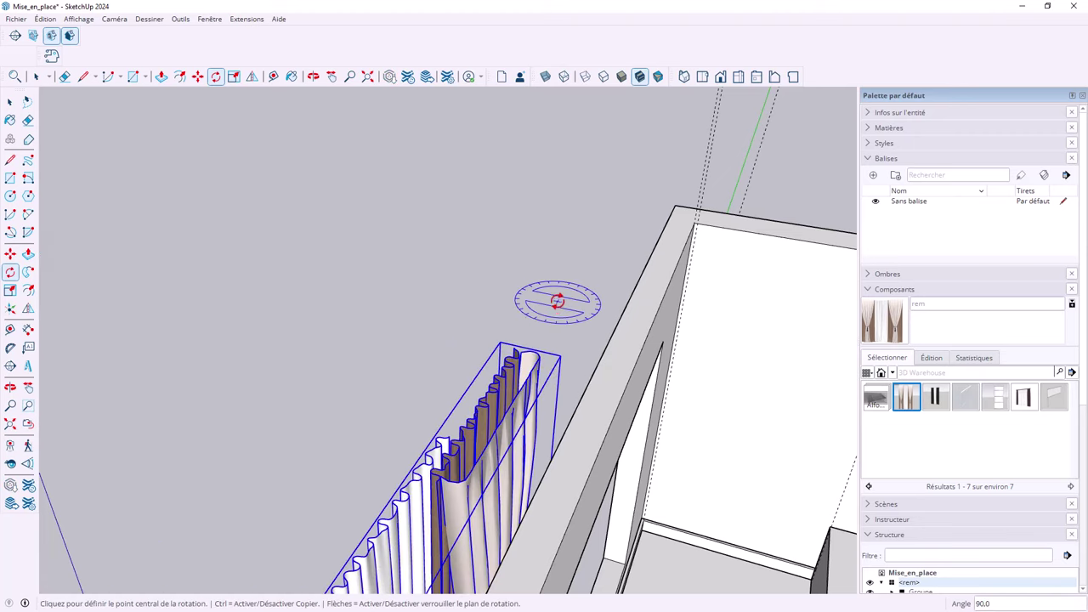
{"action": "mouse_move", "coordinate": [557, 301]}
{"action": "middle_mouse_down"}
{"action": "mouse_move", "coordinate": [500, 349]}
{"action": "mouse_move", "coordinate": [425, 498]}
{"action": "middle_mouse_up"}
{"action": "scroll", "coordinate": [388, 377], "scroll_direction": "up", "scroll_amount": 3}
{"action": "scroll", "coordinate": [431, 359], "scroll_direction": "up", "scroll_amount": 2}
{"action": "scroll", "coordinate": [483, 338], "scroll_direction": "up", "scroll_amount": 2}
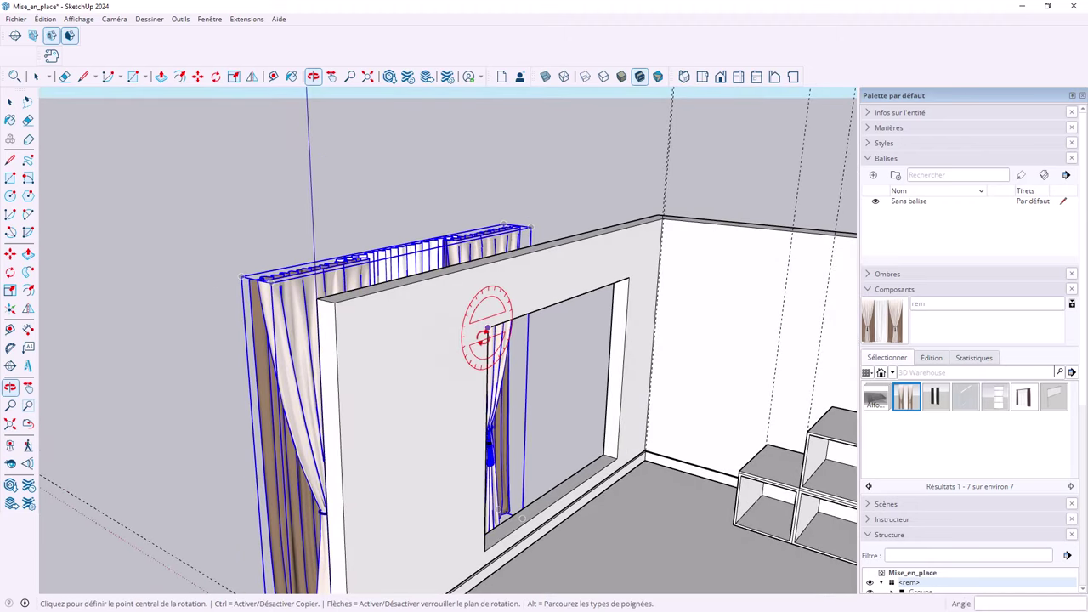
Step: Move the curtains toward the wall and centre them on the window opening
{"action": "key", "text": "m"}
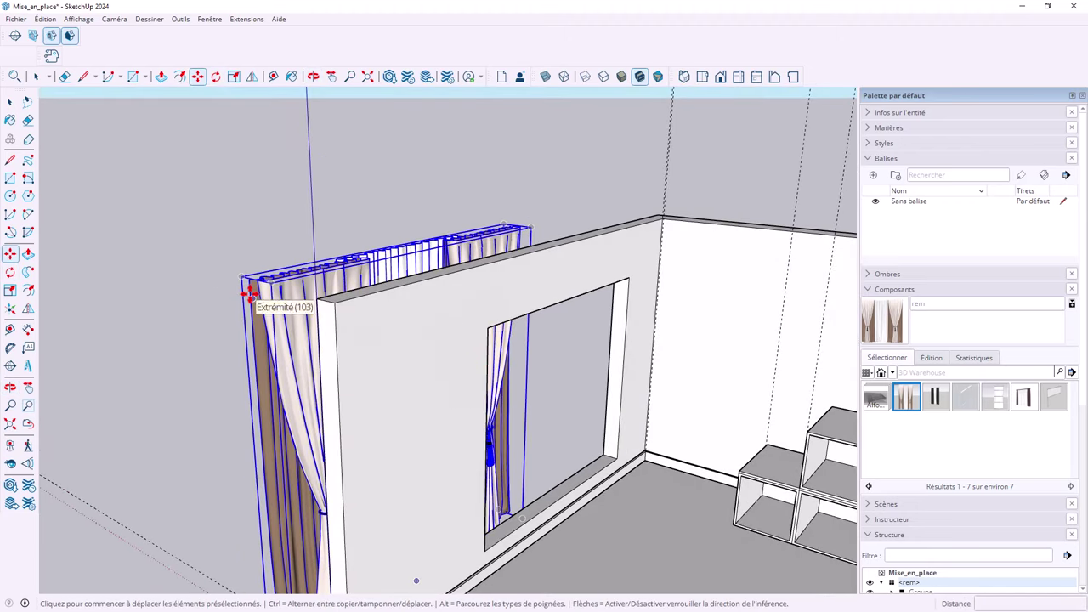
{"action": "left_click", "coordinate": [249, 293]}
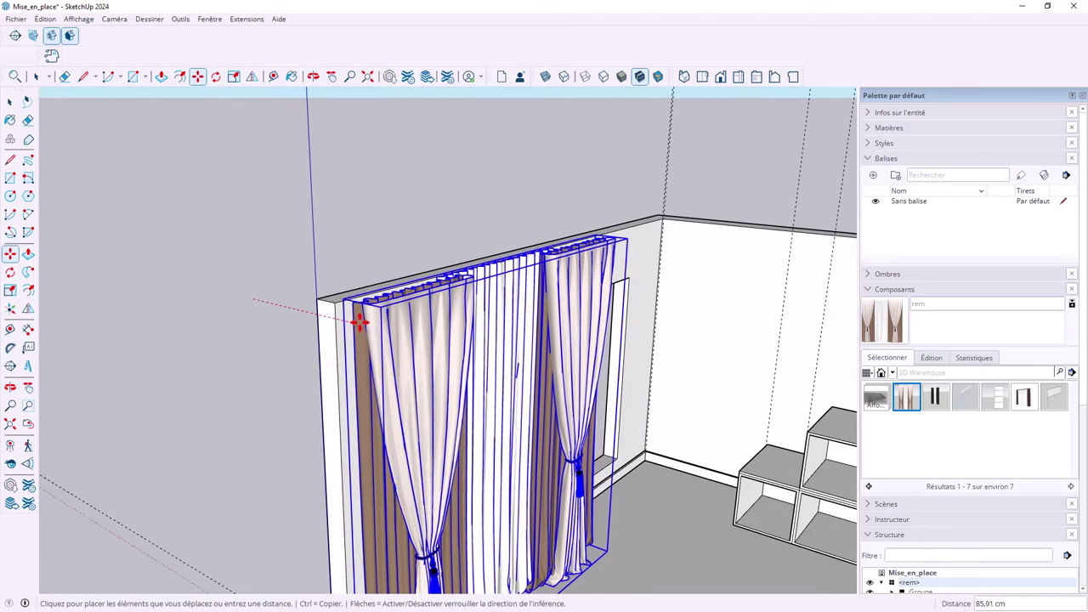
{"action": "left_click", "coordinate": [347, 310]}
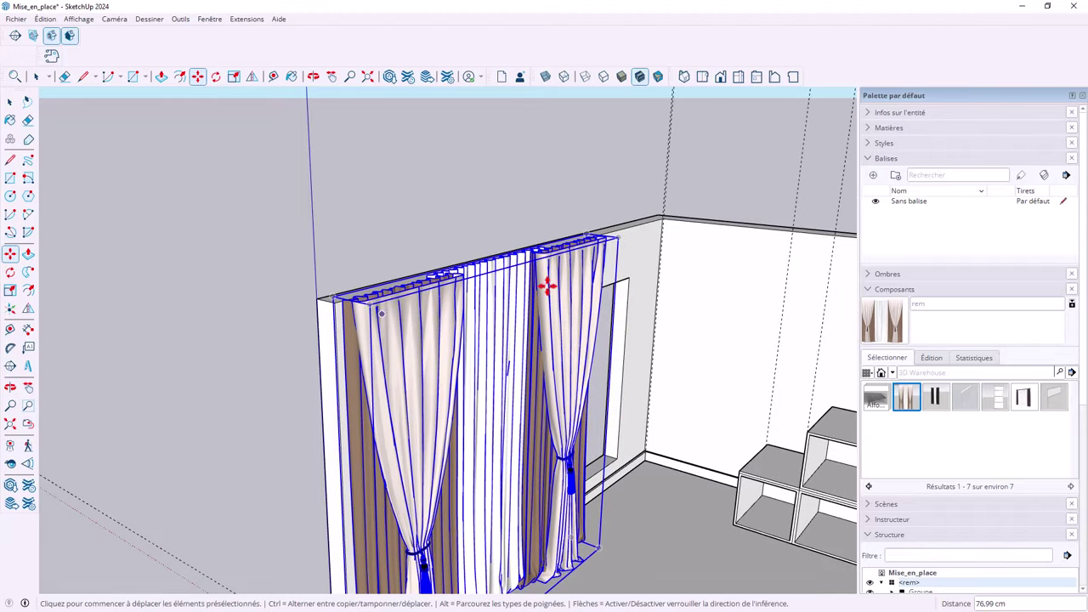
{"action": "mouse_move", "coordinate": [547, 287]}
{"action": "middle_mouse_down"}
{"action": "mouse_move", "coordinate": [280, 308]}
{"action": "mouse_move", "coordinate": [347, 302]}
{"action": "middle_mouse_up"}
{"action": "left_click", "coordinate": [383, 295]}
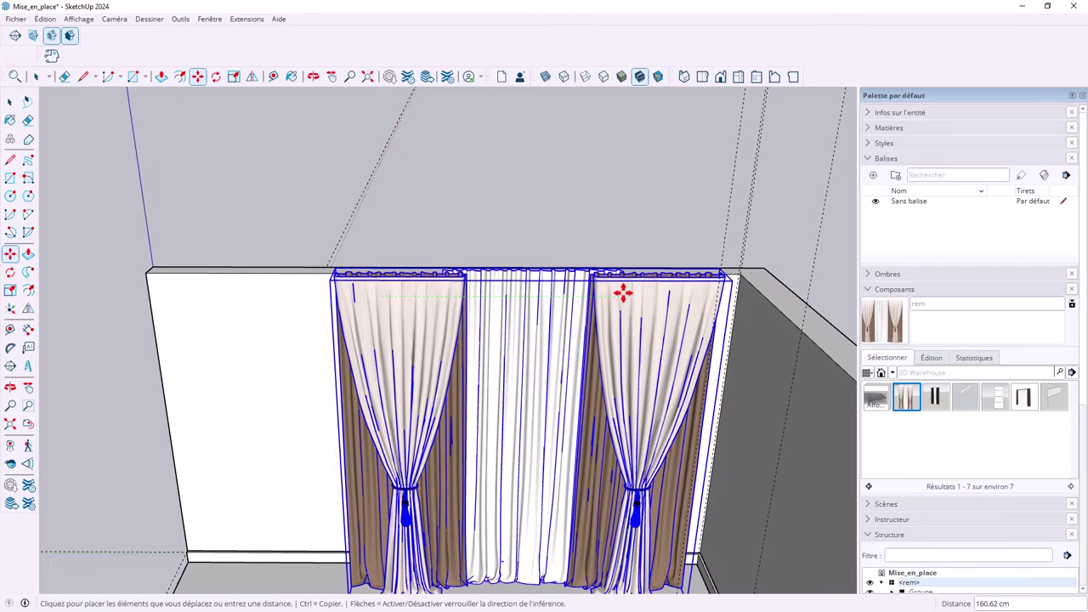
{"action": "left_click", "coordinate": [620, 293]}
{"action": "mouse_move", "coordinate": [610, 352]}
{"action": "middle_mouse_down"}
{"action": "mouse_move", "coordinate": [833, 288]}
{"action": "mouse_move", "coordinate": [592, 417]}
{"action": "mouse_move", "coordinate": [750, 417]}
{"action": "mouse_move", "coordinate": [588, 275]}
{"action": "middle_mouse_up"}
{"action": "scroll", "coordinate": [585, 279], "scroll_direction": "up", "scroll_amount": 2}
Step: Slide the curtains flush against the wall and check their lower part
{"action": "left_click", "coordinate": [565, 293]}
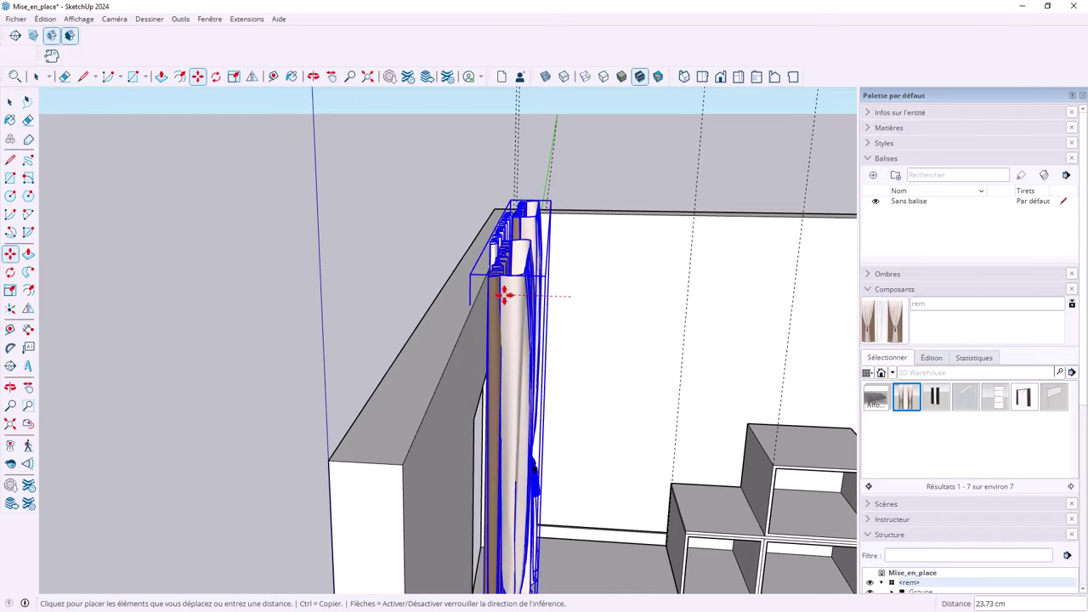
{"action": "left_click", "coordinate": [504, 295]}
{"action": "mouse_move", "coordinate": [510, 298]}
{"action": "middle_mouse_down"}
{"action": "mouse_move", "coordinate": [561, 311]}
{"action": "mouse_move", "coordinate": [340, 323]}
{"action": "middle_mouse_up"}
{"action": "scroll", "coordinate": [481, 306], "scroll_direction": "up", "scroll_amount": 3}
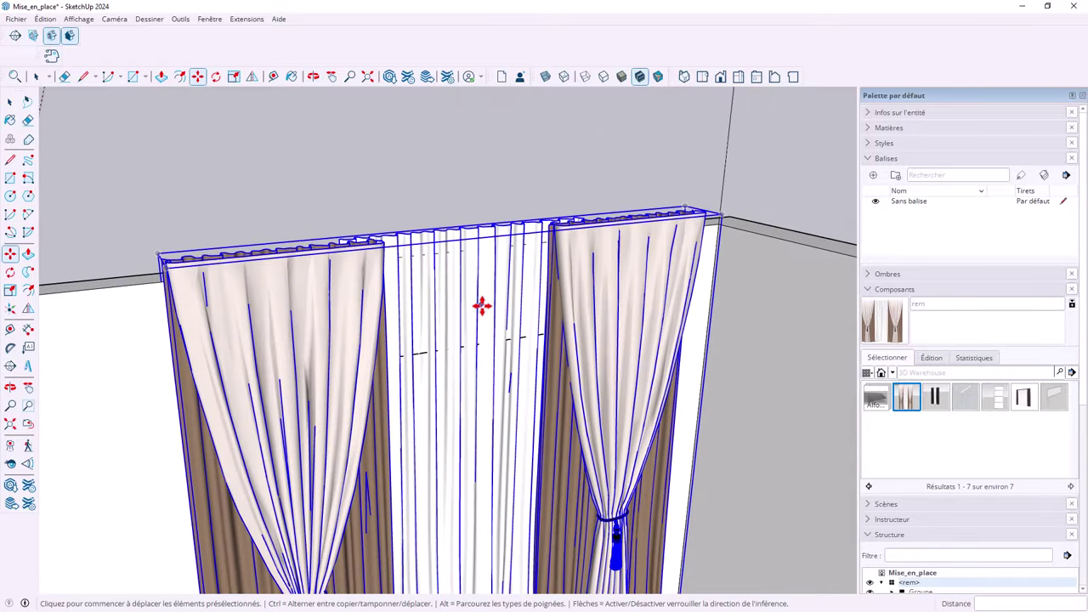
{"action": "scroll", "coordinate": [482, 306], "scroll_direction": "down", "scroll_amount": 5}
{"action": "middle_click_drag", "start_coordinate": [564, 281], "coordinate": [578, 456]}
{"action": "scroll", "coordinate": [541, 374], "scroll_direction": "up", "scroll_amount": 5}
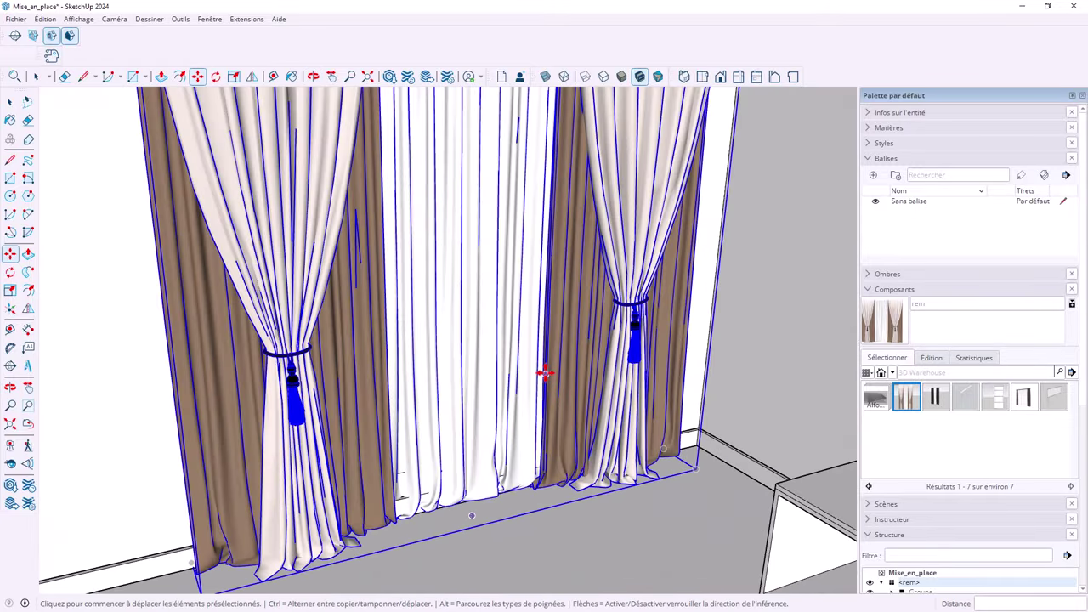
{"action": "scroll", "coordinate": [544, 373], "scroll_direction": "down", "scroll_amount": 5}
Step: Stretch the curtains vertically by 1.02 so the hems touch the floor
{"action": "key", "text": "s"}
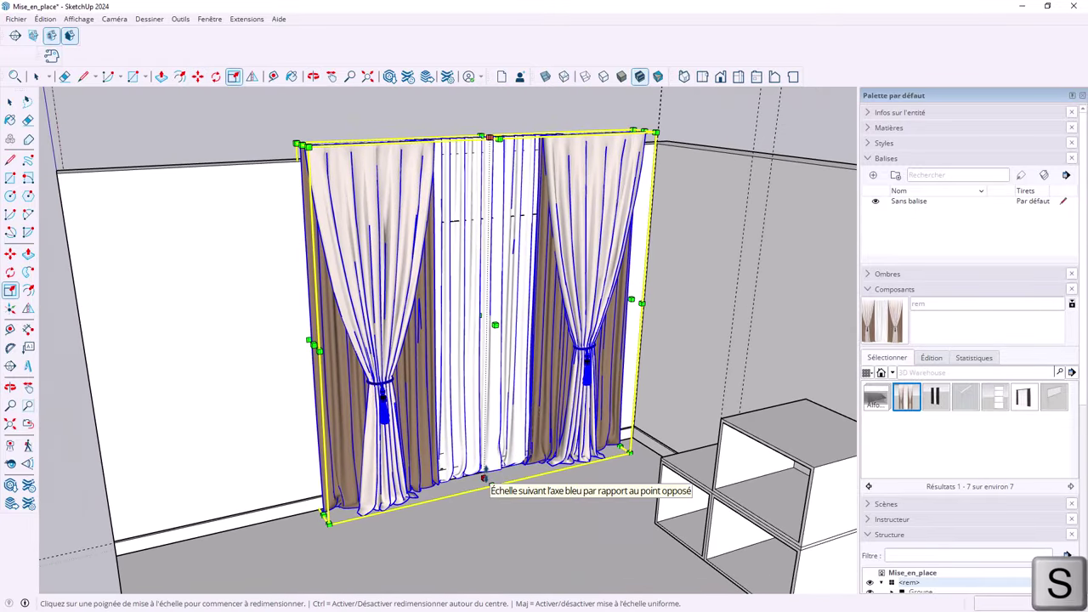
{"action": "left_click_drag", "start_coordinate": [485, 477], "coordinate": [492, 464]}
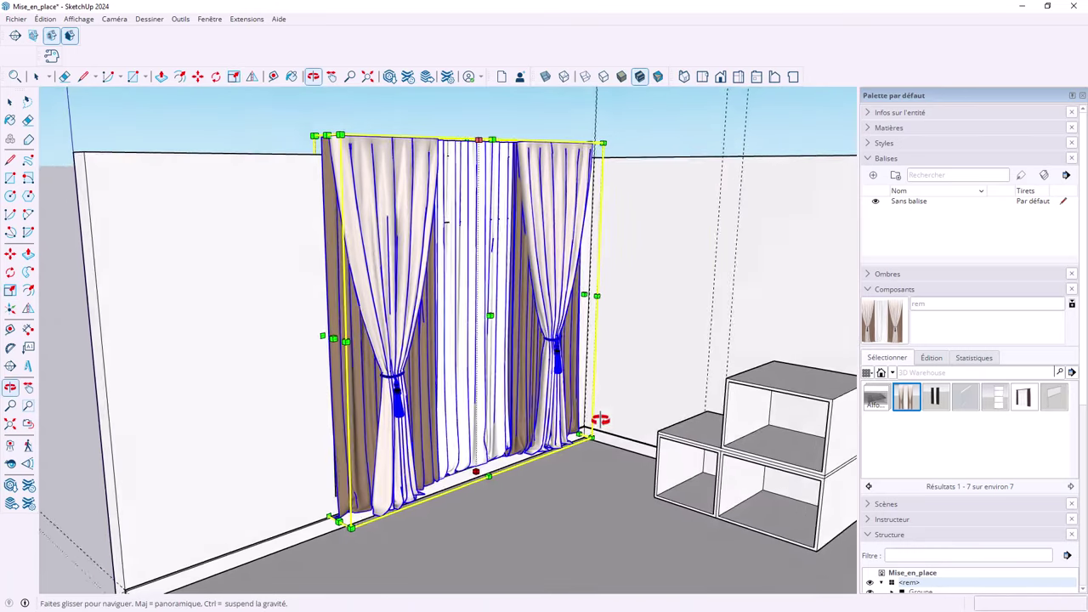
{"action": "middle_click_drag", "start_coordinate": [490, 459], "coordinate": [651, 369]}
{"action": "scroll", "coordinate": [490, 448], "scroll_direction": "up", "scroll_amount": 5}
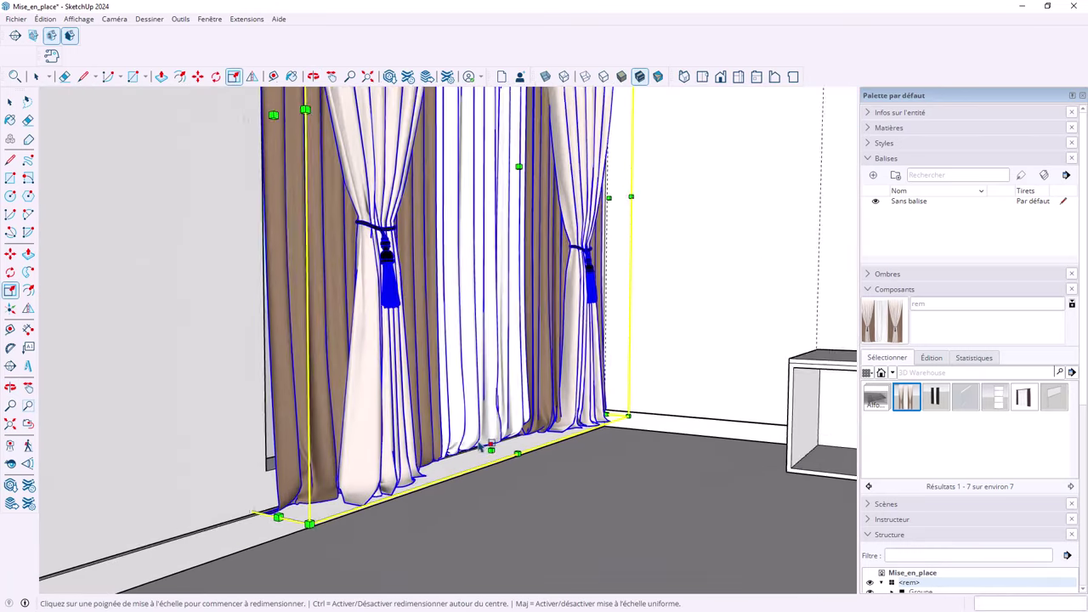
{"action": "scroll", "coordinate": [490, 448], "scroll_direction": "up", "scroll_amount": 2}
{"action": "left_click_drag", "start_coordinate": [493, 453], "coordinate": [492, 471]}
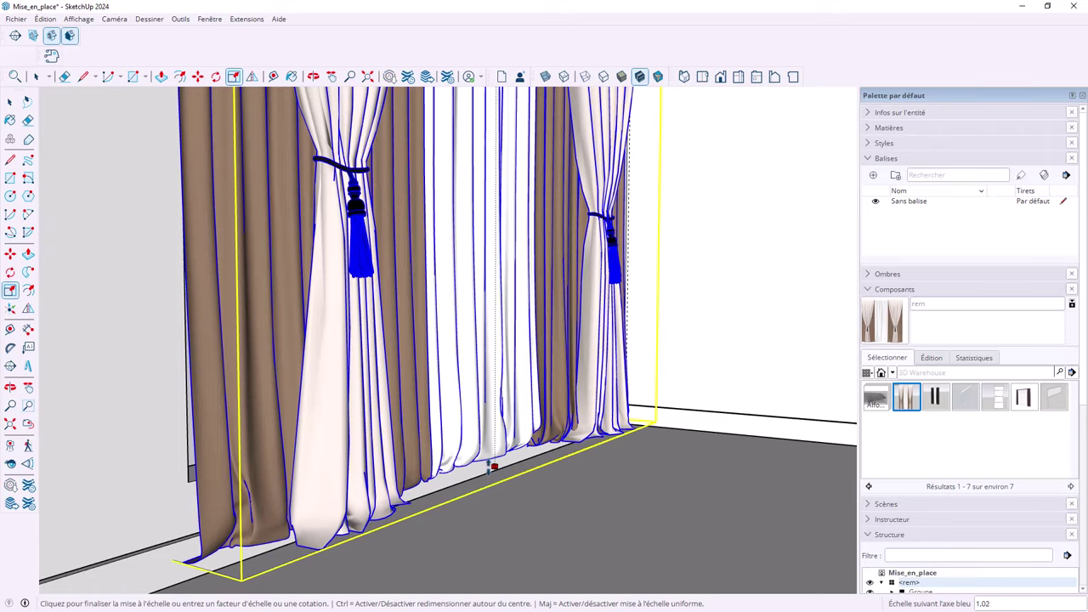
{"action": "left_click", "coordinate": [491, 470]}
{"action": "mouse_move", "coordinate": [491, 470]}
{"action": "middle_mouse_down"}
{"action": "mouse_move", "coordinate": [601, 536]}
{"action": "mouse_move", "coordinate": [523, 356]}
{"action": "middle_mouse_up"}
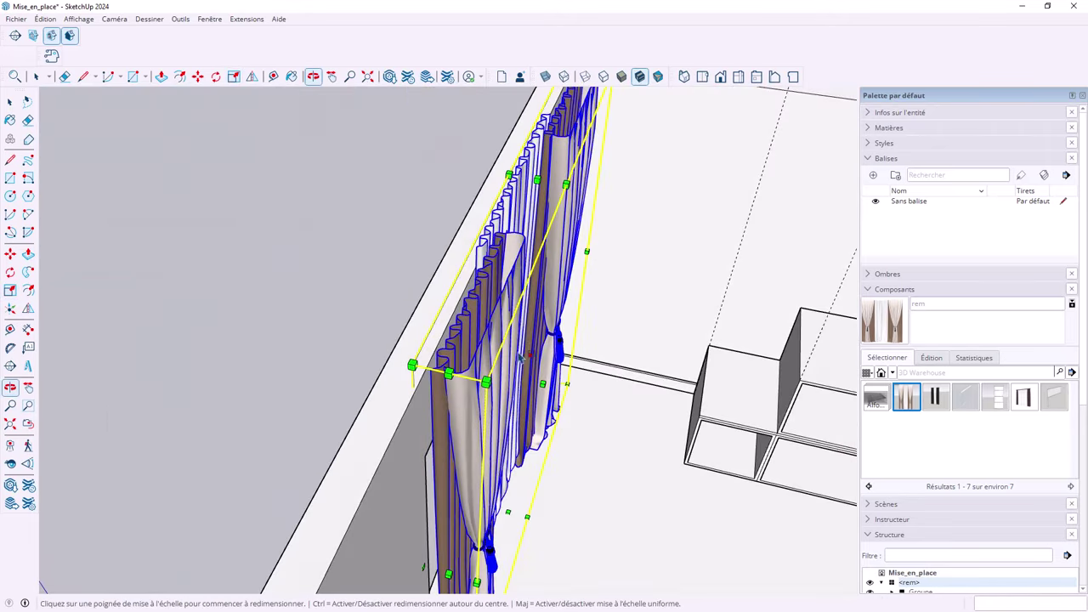
Step: Select the curtain set and walk back to view the whole room
{"action": "key", "text": "space"}
{"action": "key", "text": "Escape"}
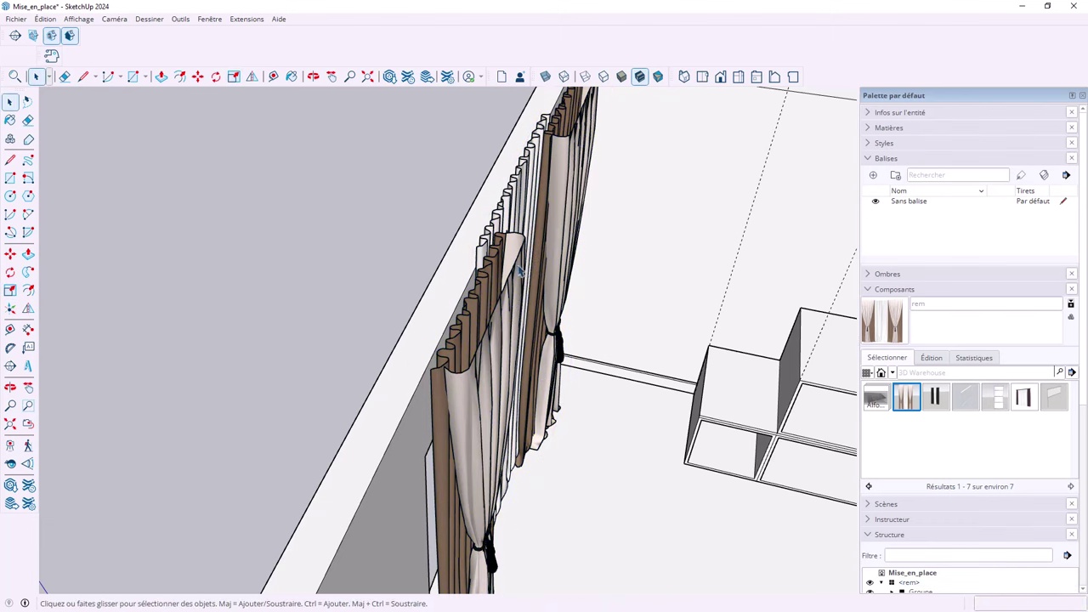
{"action": "left_click", "coordinate": [516, 268]}
{"action": "key", "text": "m"}
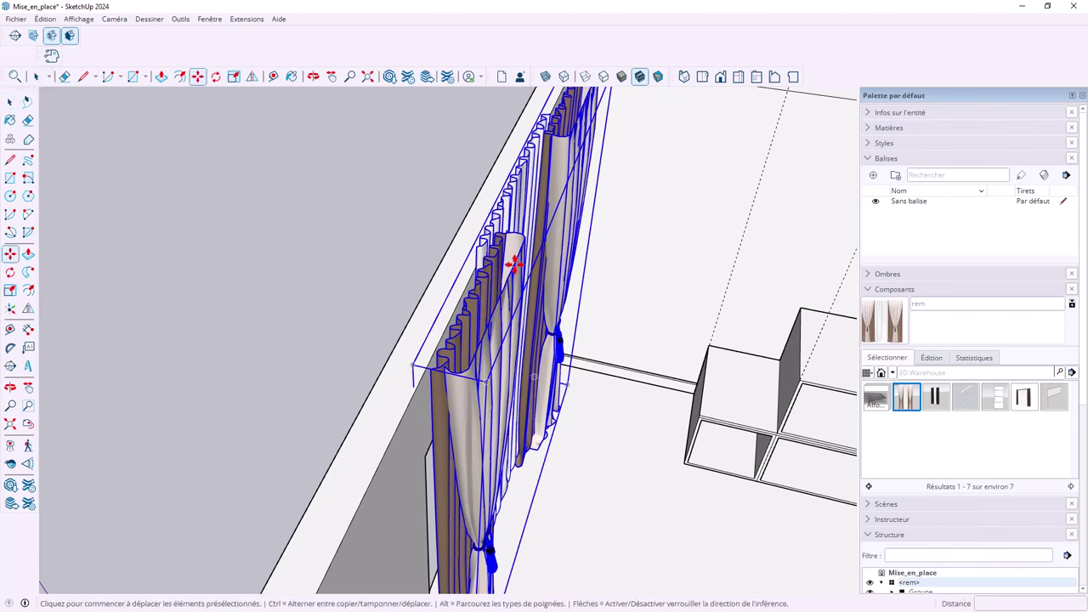
{"action": "key", "text": "w"}
{"action": "left_click_drag", "start_coordinate": [602, 380], "coordinate": [320, 241]}
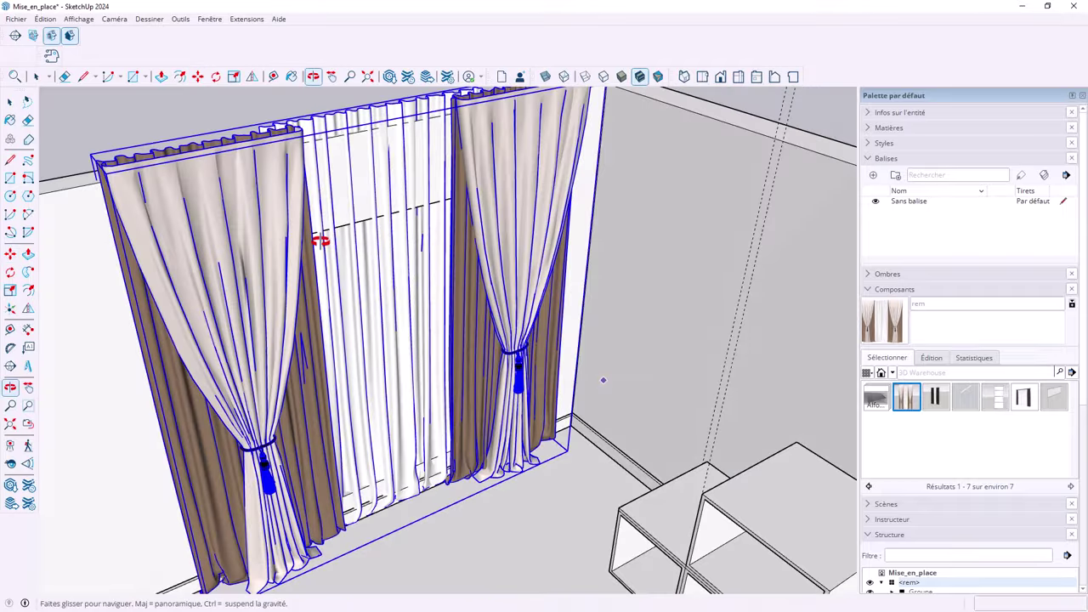
{"action": "key", "text": "space"}
{"action": "scroll", "coordinate": [389, 255], "scroll_direction": "down", "scroll_amount": 5}
{"action": "scroll", "coordinate": [357, 139], "scroll_direction": "down", "scroll_amount": 3}
{"action": "left_click", "coordinate": [357, 139]}
{"action": "key", "text": "w"}
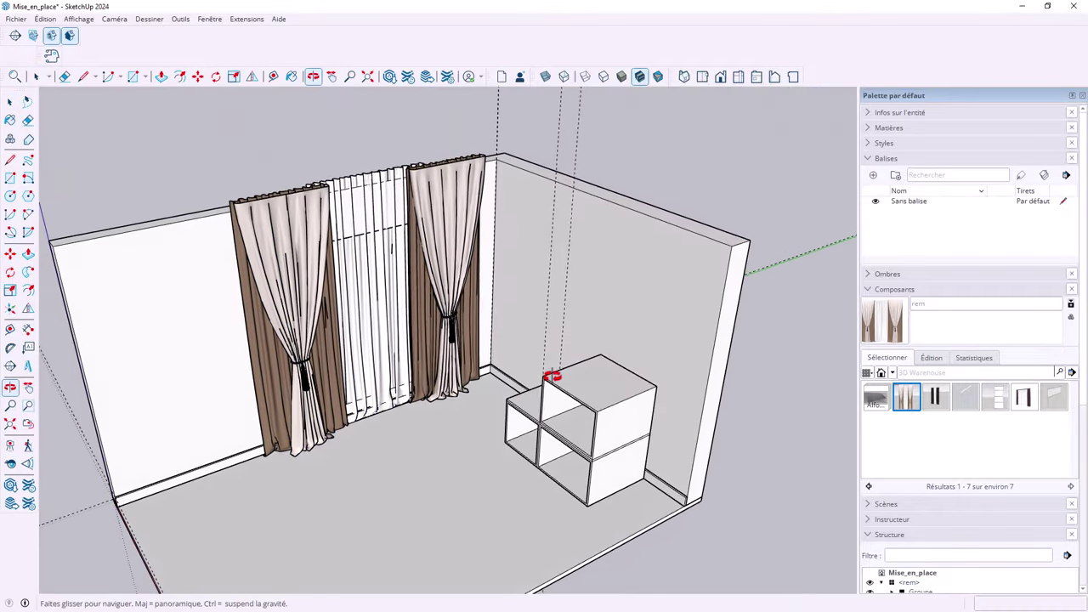
{"action": "key", "text": "space"}
{"action": "mouse_move", "coordinate": [553, 376]}
{"action": "left_mouse_down"}
{"action": "mouse_move", "coordinate": [589, 415]}
{"action": "mouse_move", "coordinate": [553, 273]}
{"action": "mouse_move", "coordinate": [384, 291]}
{"action": "mouse_move", "coordinate": [406, 306]}
{"action": "left_mouse_up"}
Step: Walk toward the cubes and move the curtain group into the room corner
{"action": "key", "text": "w"}
{"action": "key", "text": "space"}
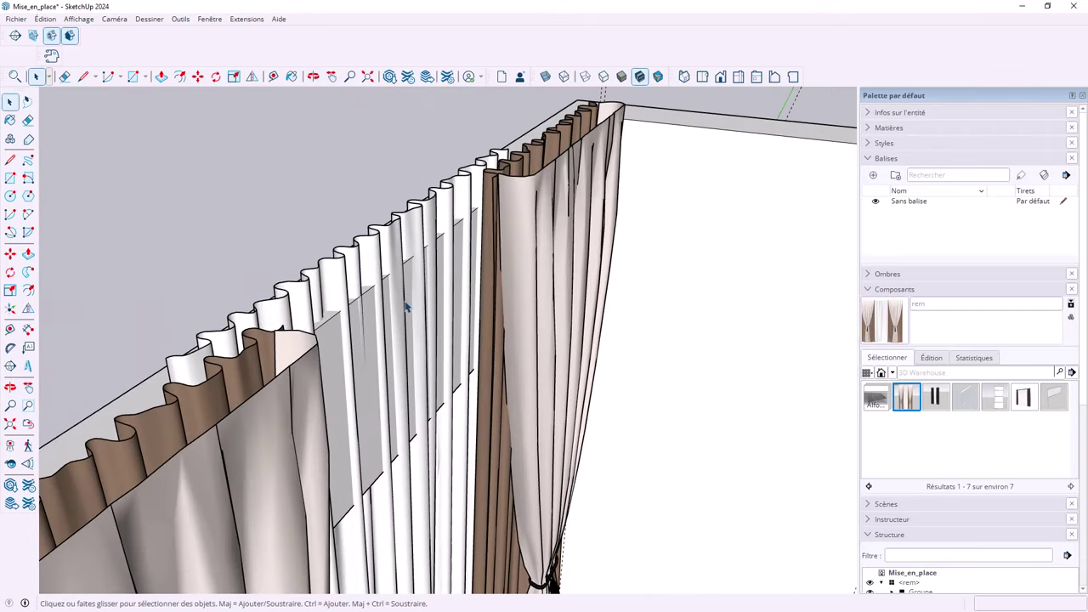
{"action": "left_click", "coordinate": [370, 259]}
{"action": "key", "text": "m"}
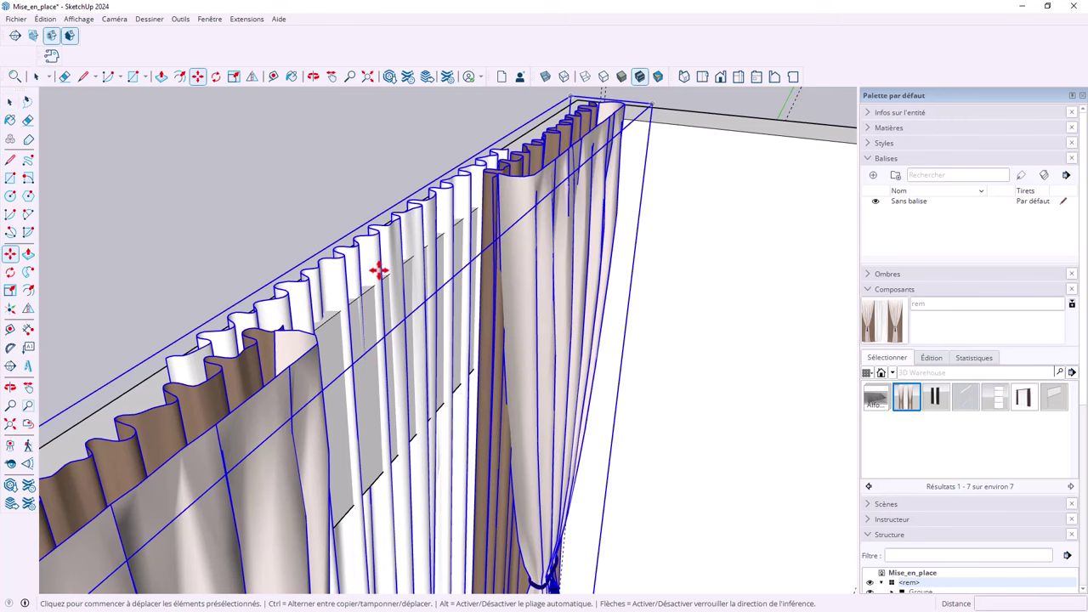
{"action": "left_click", "coordinate": [379, 270]}
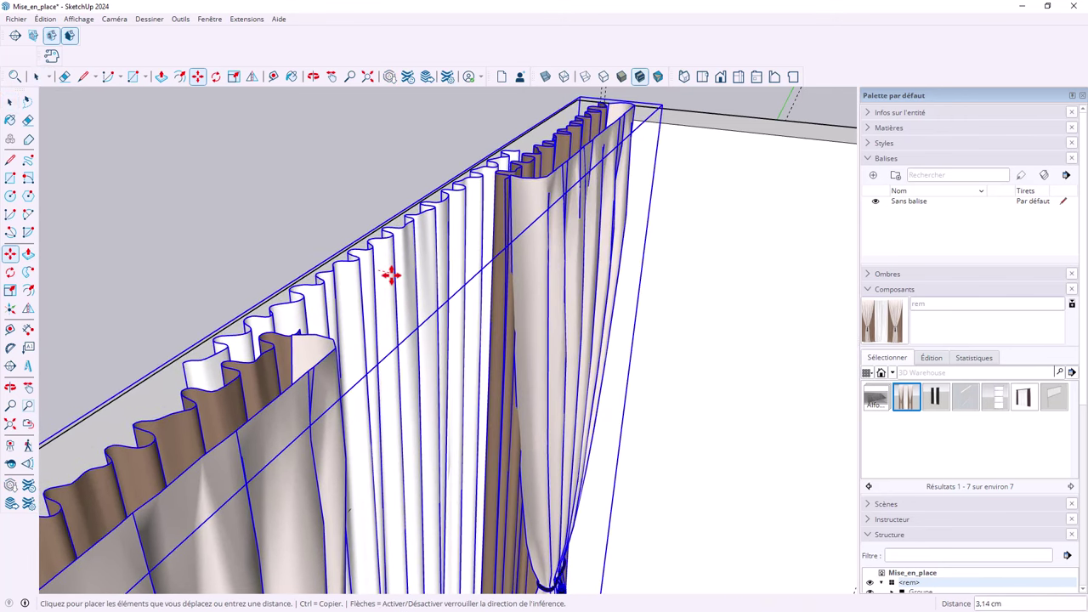
{"action": "left_click", "coordinate": [365, 242]}
{"action": "key", "text": "space"}
{"action": "mouse_move", "coordinate": [365, 242]}
{"action": "left_mouse_down"}
{"action": "mouse_move", "coordinate": [291, 244]}
{"action": "mouse_move", "coordinate": [437, 312]}
{"action": "mouse_move", "coordinate": [416, 330]}
{"action": "left_mouse_up"}
{"action": "key", "text": "space"}
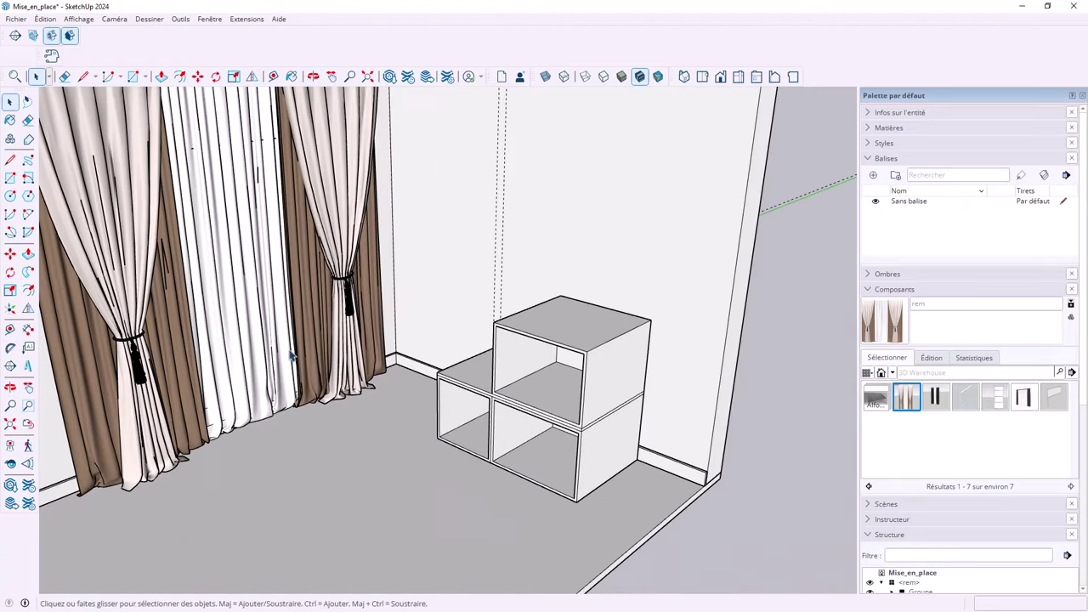
Step: Orbit out to review the whole room and open Save As for the model
{"action": "mouse_move", "coordinate": [367, 414]}
{"action": "middle_mouse_down"}
{"action": "mouse_move", "coordinate": [401, 389]}
{"action": "mouse_move", "coordinate": [502, 371]}
{"action": "mouse_move", "coordinate": [507, 388]}
{"action": "middle_mouse_up"}
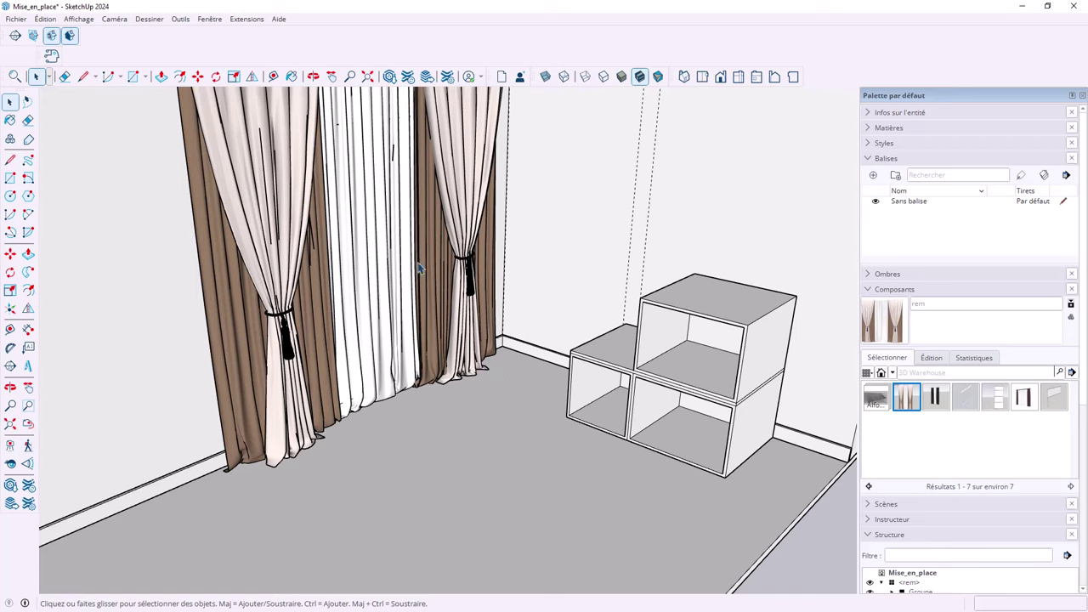
{"action": "mouse_move", "coordinate": [425, 247]}
{"action": "middle_mouse_down"}
{"action": "mouse_move", "coordinate": [382, 315]}
{"action": "mouse_move", "coordinate": [473, 311]}
{"action": "mouse_move", "coordinate": [455, 311]}
{"action": "mouse_move", "coordinate": [485, 294]}
{"action": "mouse_move", "coordinate": [444, 296]}
{"action": "middle_mouse_up"}
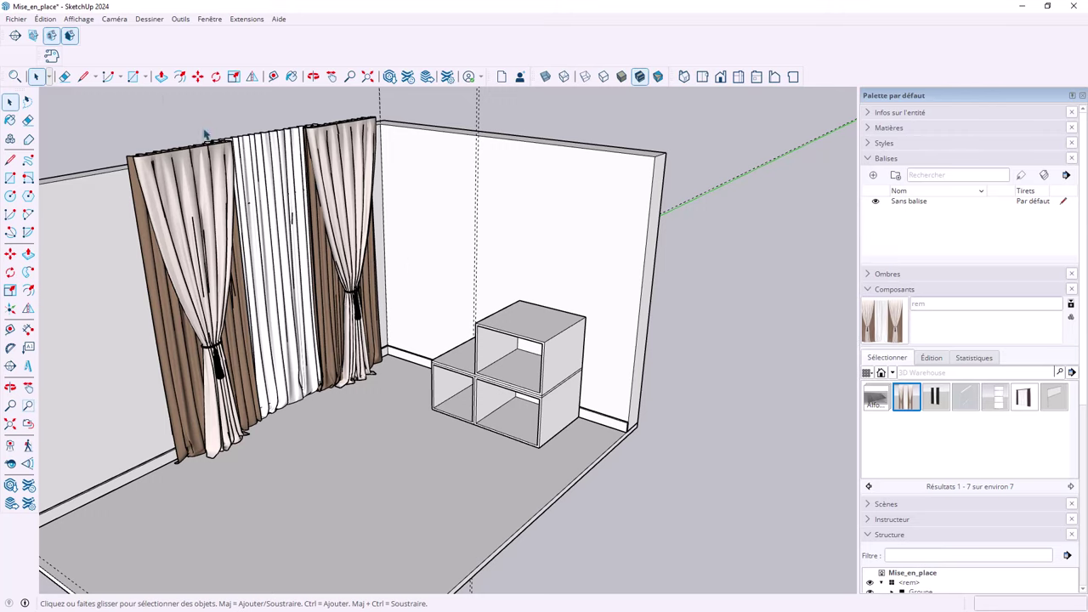
{"action": "key", "text": "ctrl+shift+s"}
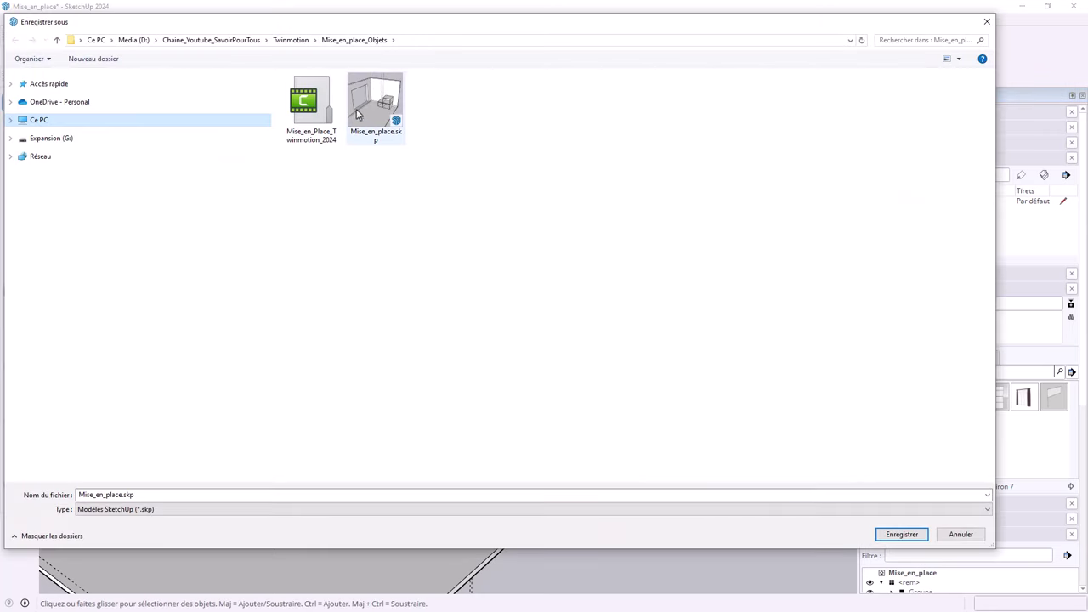
Step: Save over the existing Mise_en_place.skp, confirming the overwrite
{"action": "left_click", "coordinate": [358, 100]}
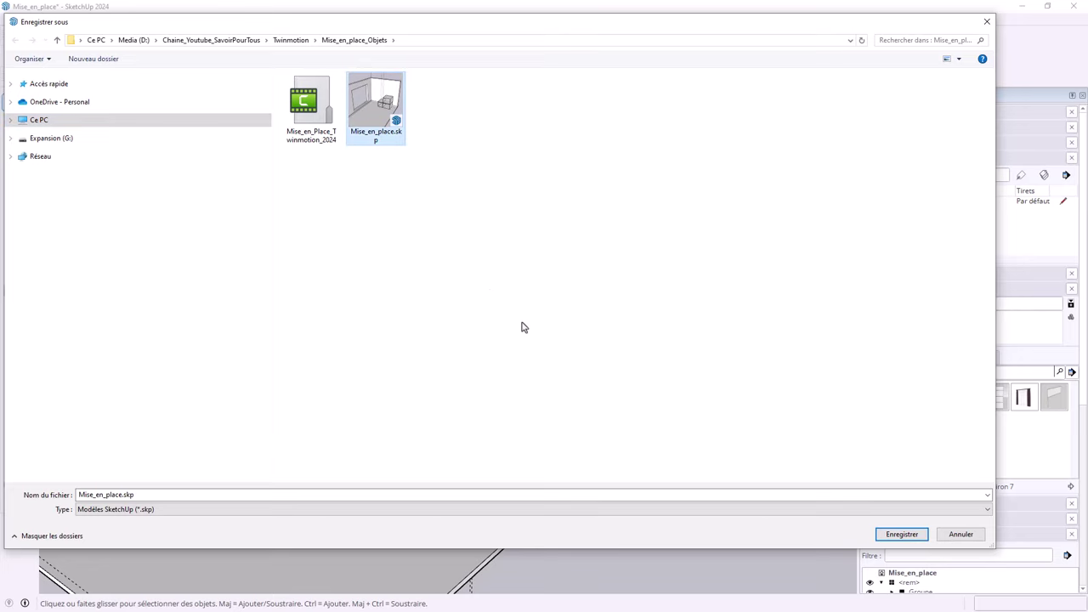
{"action": "left_click", "coordinate": [902, 534]}
{"action": "left_click", "coordinate": [570, 313]}
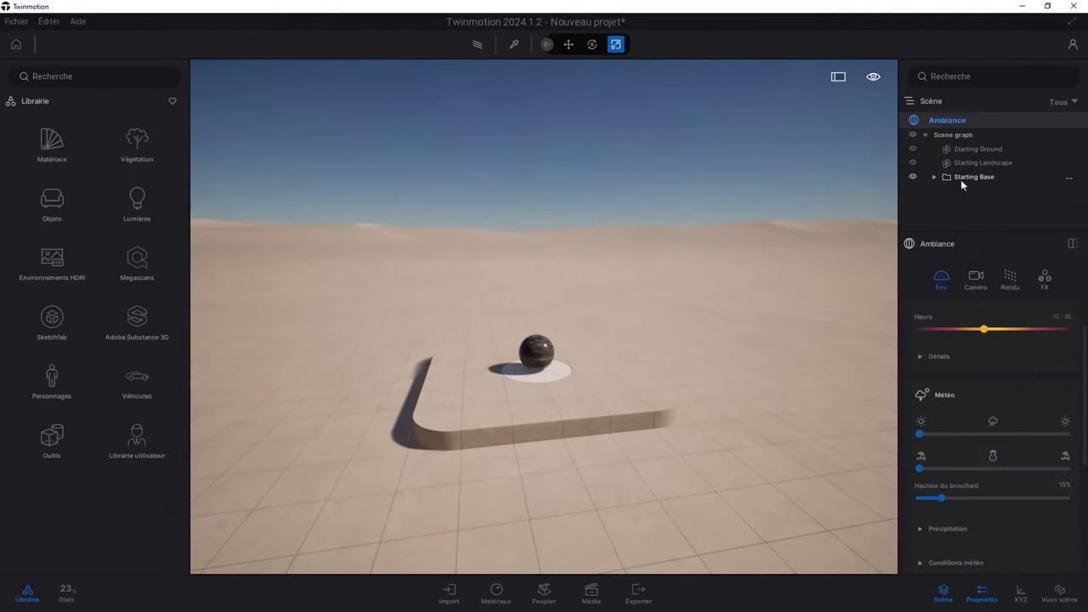
Step: Delete the Starting Base from the scene
{"action": "left_click", "coordinate": [962, 180]}
{"action": "right_click", "coordinate": [962, 177]}
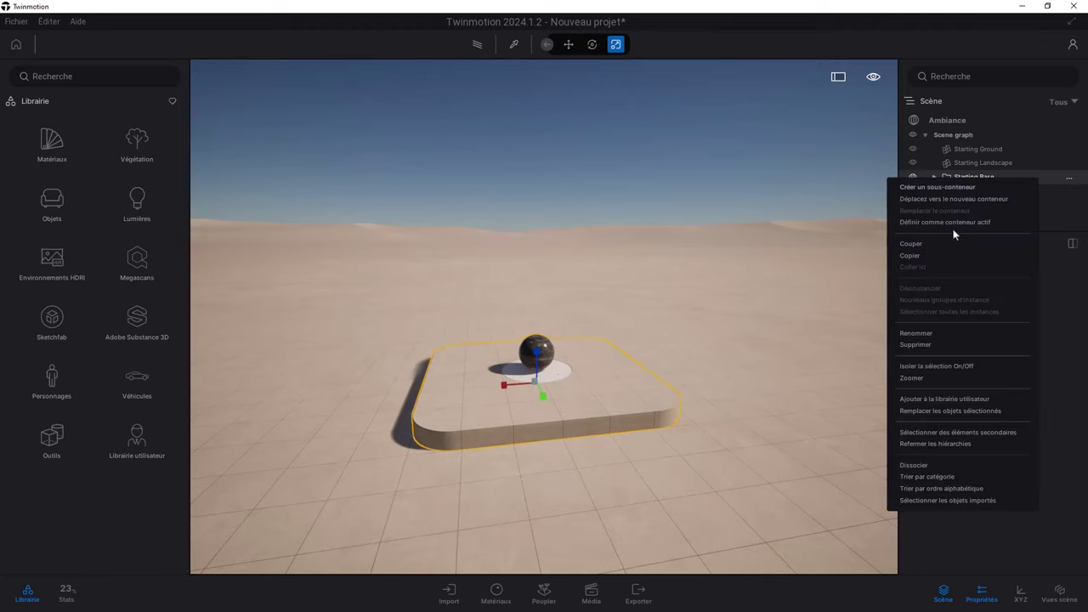
{"action": "left_click", "coordinate": [915, 344]}
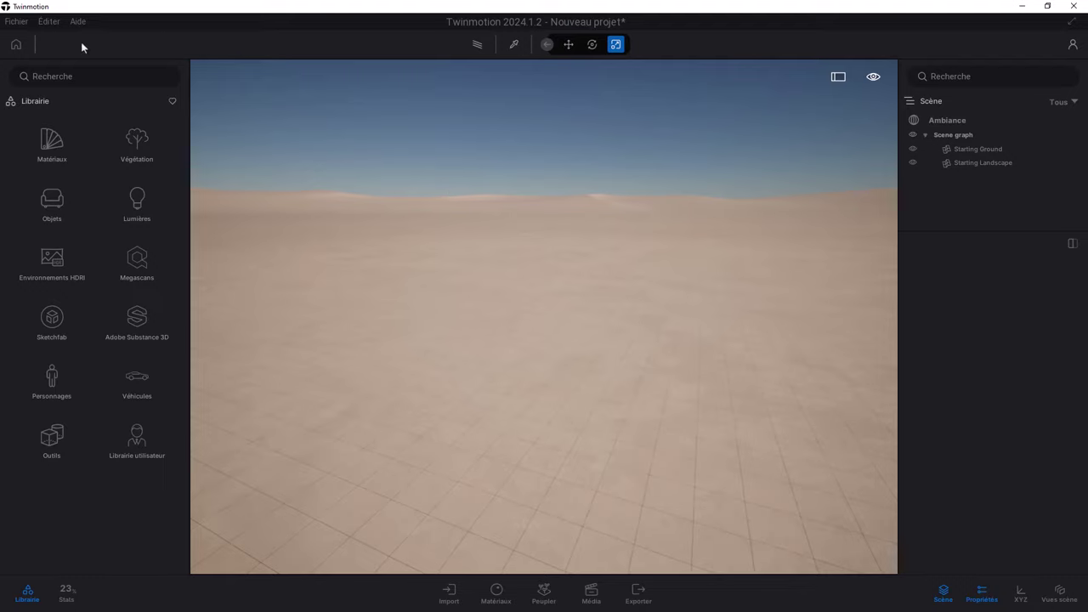
Step: Import Mise_en_place.skp into the empty landscape via Fichier > Import
{"action": "left_click", "coordinate": [21, 22]}
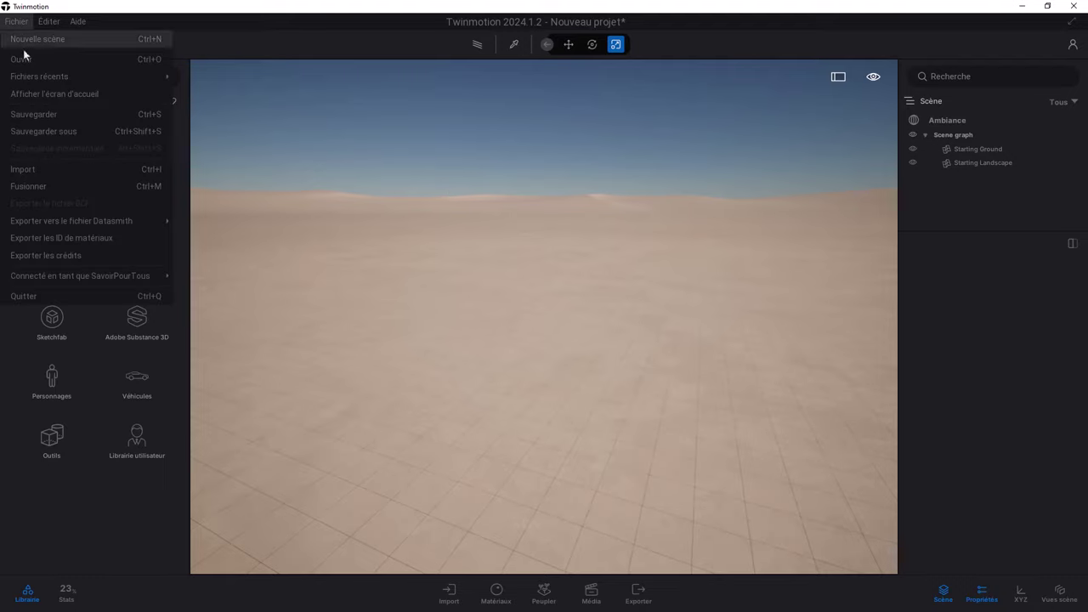
{"action": "left_click", "coordinate": [35, 175]}
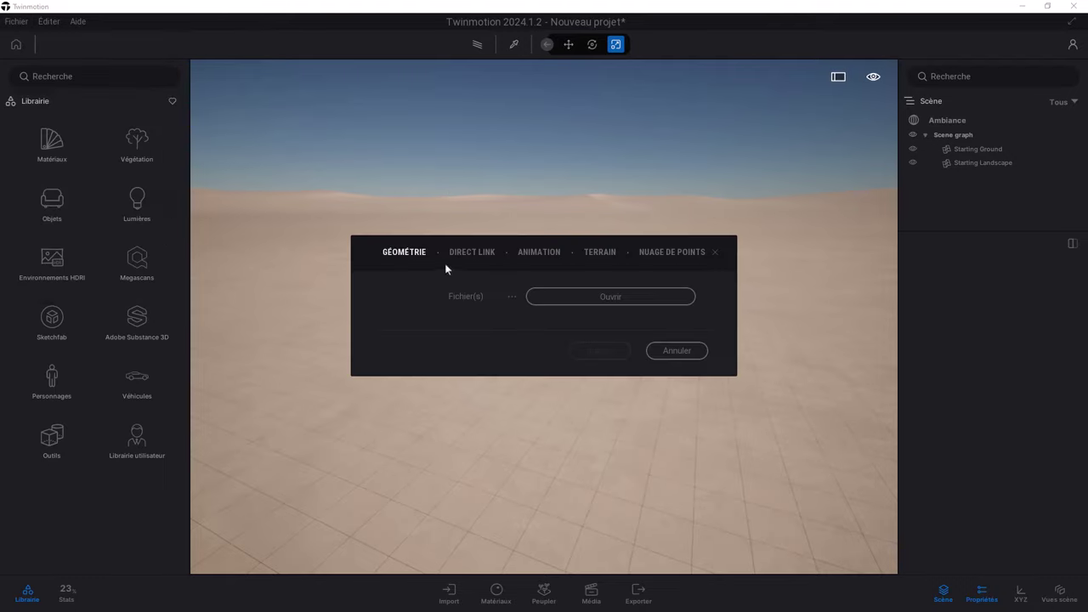
{"action": "left_click", "coordinate": [599, 303]}
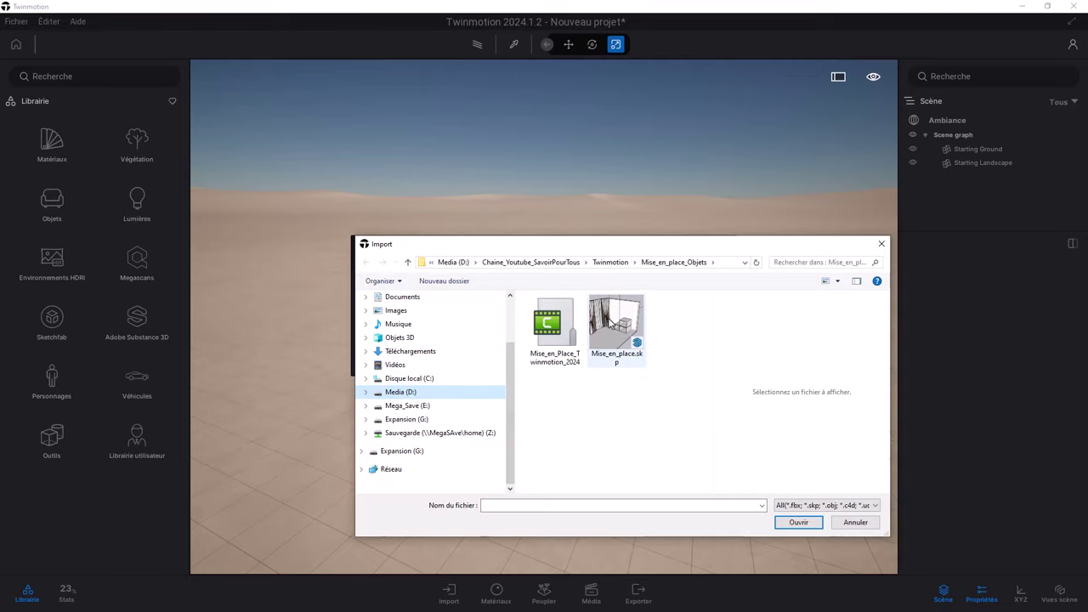
{"action": "left_click", "coordinate": [611, 324]}
{"action": "left_click", "coordinate": [798, 522]}
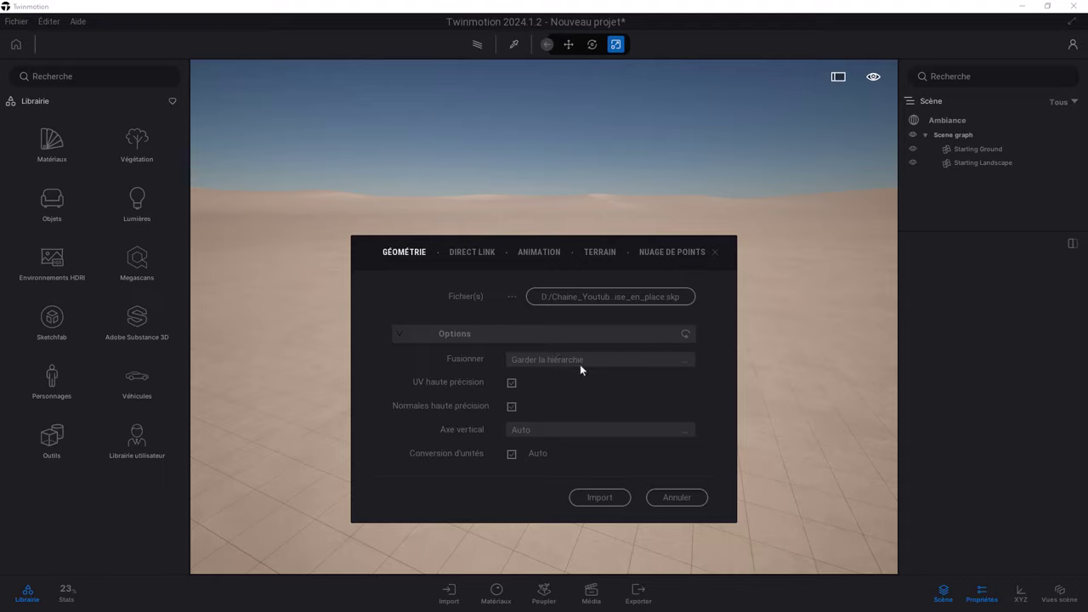
{"action": "left_click", "coordinate": [600, 498]}
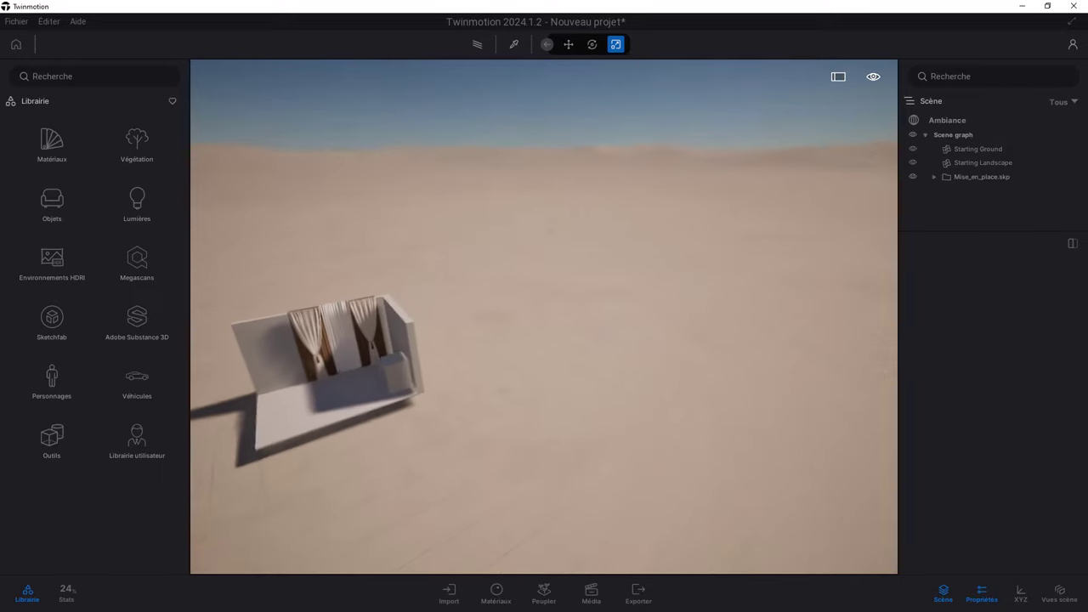
Step: Select Mise_en_place.skp and drag it with the Move tool to a new spot on the ground
{"action": "left_click_drag", "start_coordinate": [353, 395], "coordinate": [358, 387]}
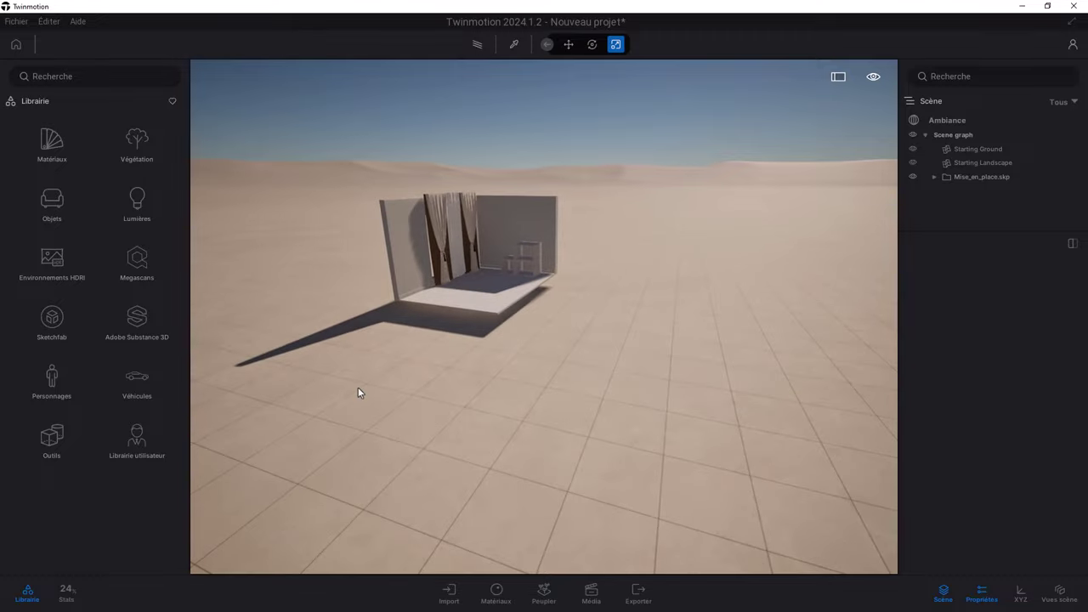
{"action": "scroll", "coordinate": [412, 329], "scroll_direction": "up", "scroll_amount": 3}
{"action": "left_click_drag", "start_coordinate": [462, 252], "coordinate": [510, 263]}
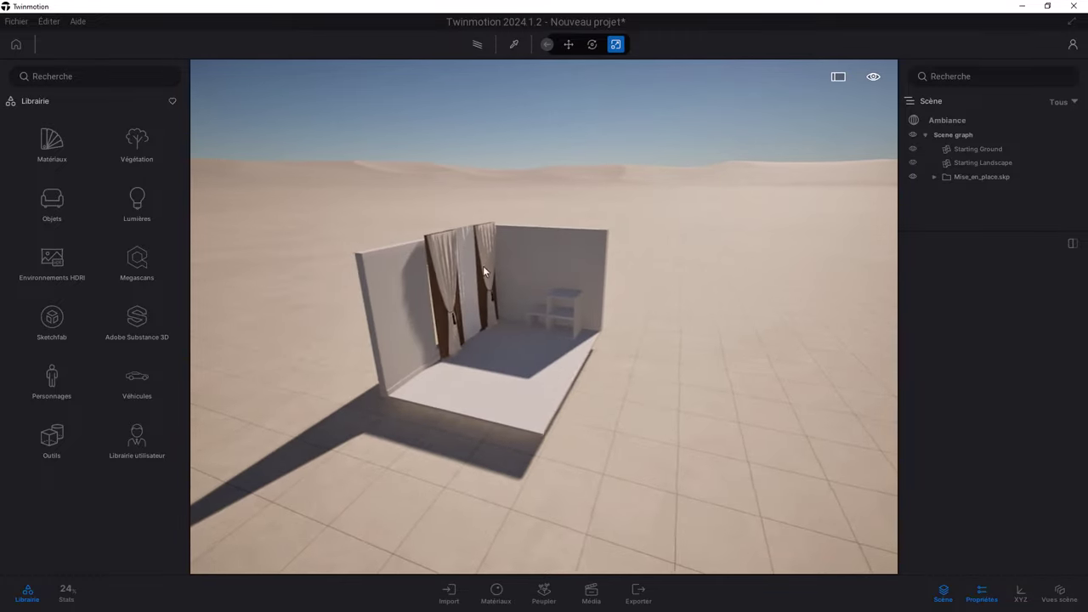
{"action": "left_click", "coordinate": [980, 176]}
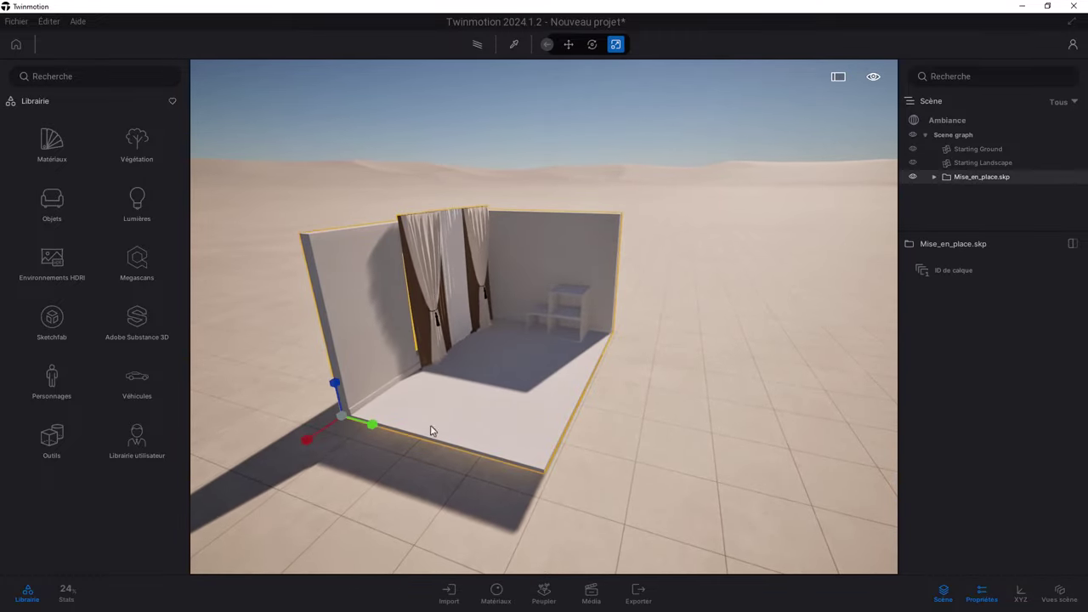
{"action": "left_click", "coordinate": [569, 45]}
{"action": "left_click_drag", "start_coordinate": [358, 431], "coordinate": [339, 447]}
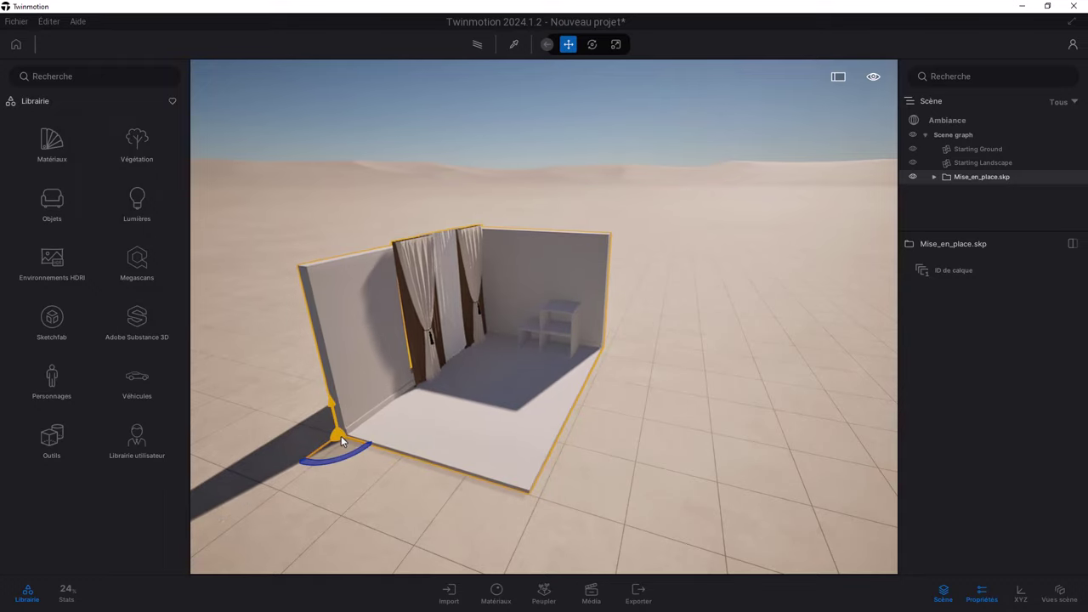
{"action": "scroll", "coordinate": [536, 323], "scroll_direction": "down", "scroll_amount": 3}
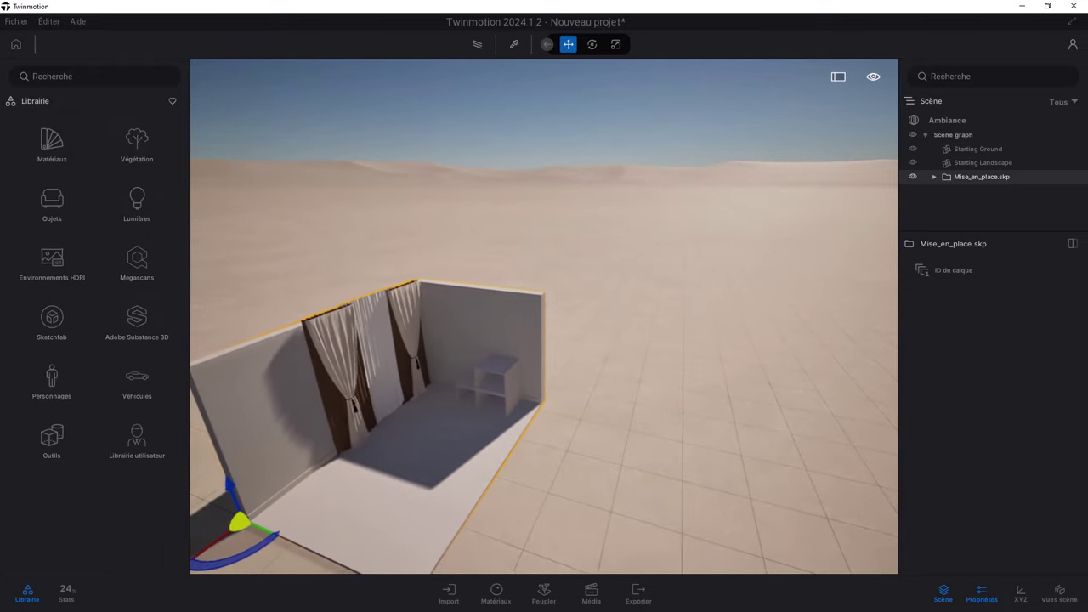
{"action": "scroll", "coordinate": [473, 372], "scroll_direction": "up", "scroll_amount": 3}
{"action": "left_click_drag", "start_coordinate": [469, 374], "coordinate": [468, 375]}
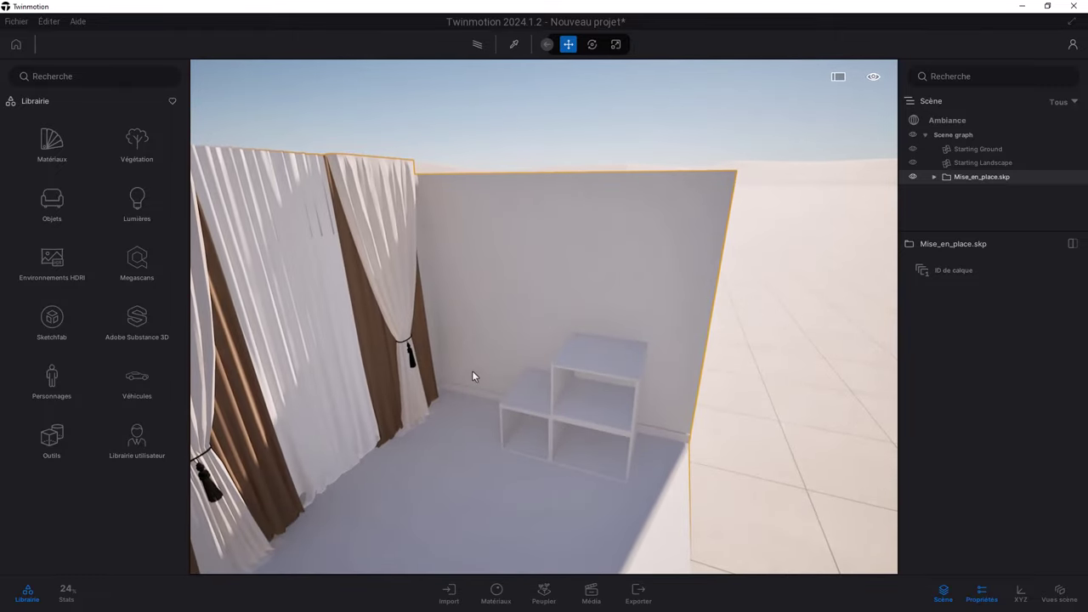
{"action": "scroll", "coordinate": [472, 357], "scroll_direction": "down", "scroll_amount": 5}
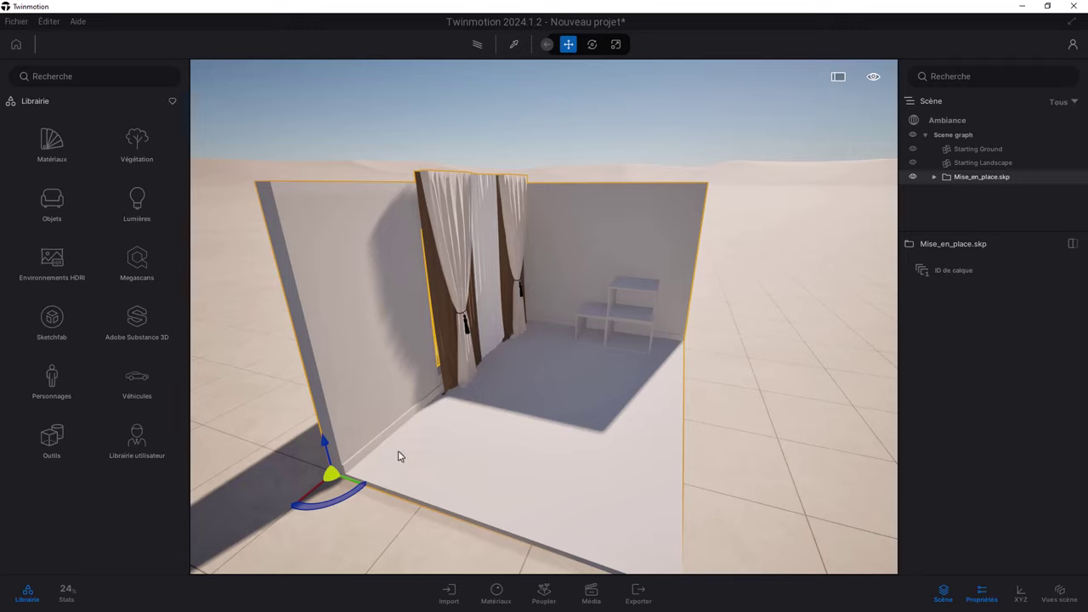
Step: Apply Redcedar 07 G from the Bois wood library to the baseboards
{"action": "left_click", "coordinate": [67, 163]}
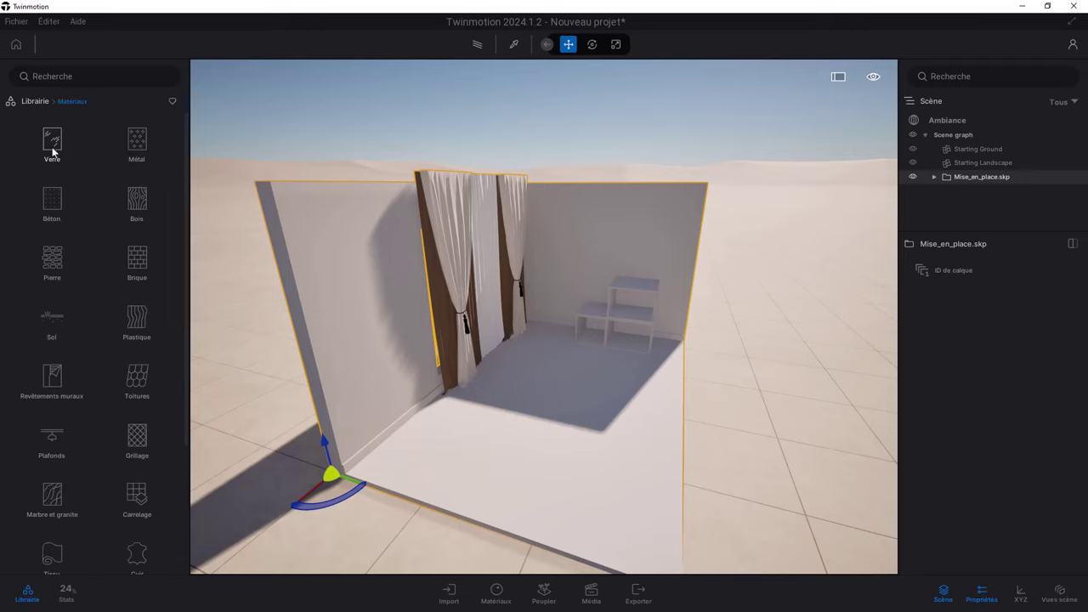
{"action": "left_click", "coordinate": [136, 200]}
{"action": "scroll", "coordinate": [134, 328], "scroll_direction": "down", "scroll_amount": 1}
{"action": "scroll", "coordinate": [134, 331], "scroll_direction": "down", "scroll_amount": 2}
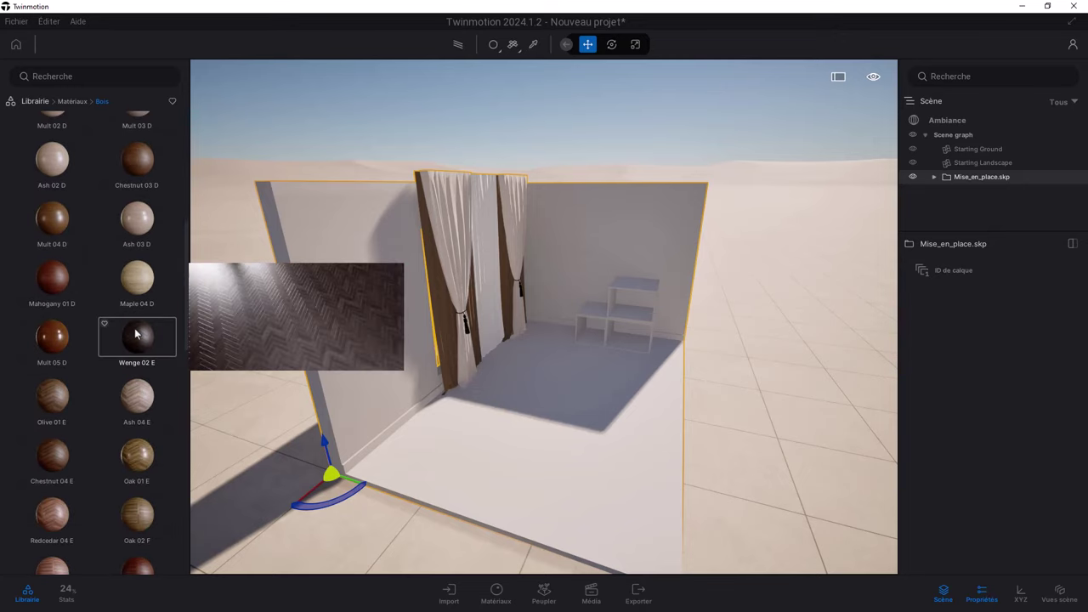
{"action": "scroll", "coordinate": [134, 331], "scroll_direction": "down", "scroll_amount": 2}
{"action": "scroll", "coordinate": [134, 332], "scroll_direction": "down", "scroll_amount": 2}
{"action": "scroll", "coordinate": [134, 331], "scroll_direction": "down", "scroll_amount": 2}
{"action": "scroll", "coordinate": [135, 333], "scroll_direction": "down", "scroll_amount": 2}
{"action": "mouse_move", "coordinate": [137, 310]}
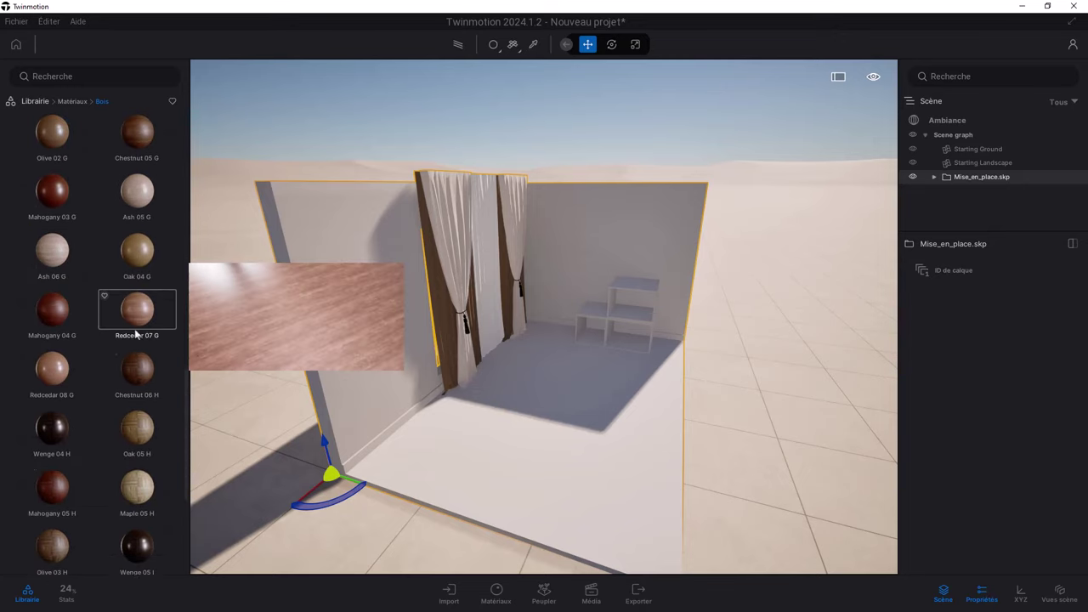
{"action": "scroll", "coordinate": [135, 334], "scroll_direction": "down", "scroll_amount": 1}
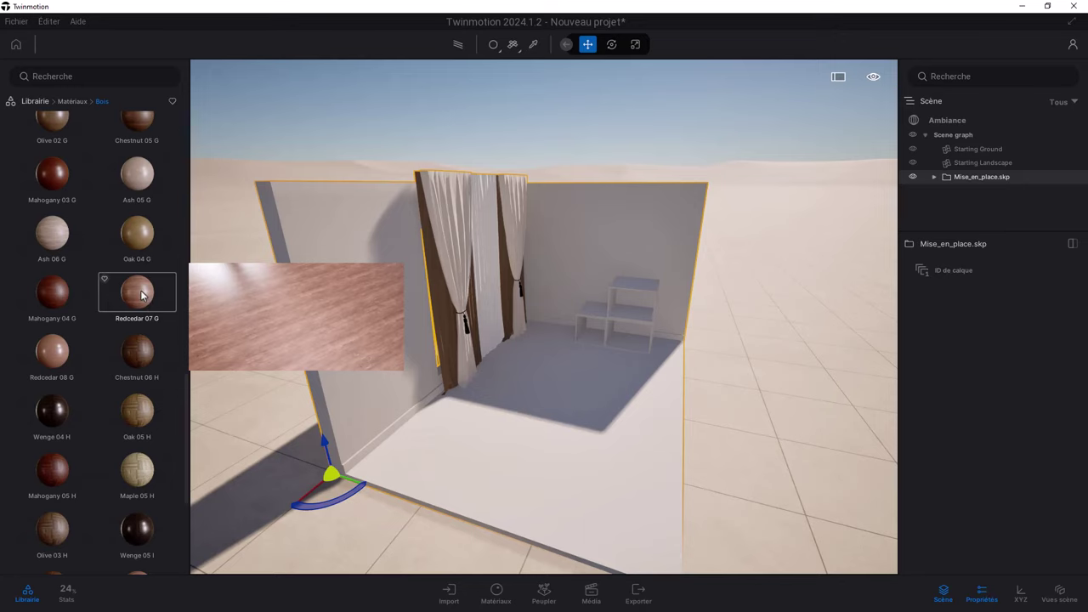
{"action": "left_click_drag", "start_coordinate": [139, 290], "coordinate": [360, 459]}
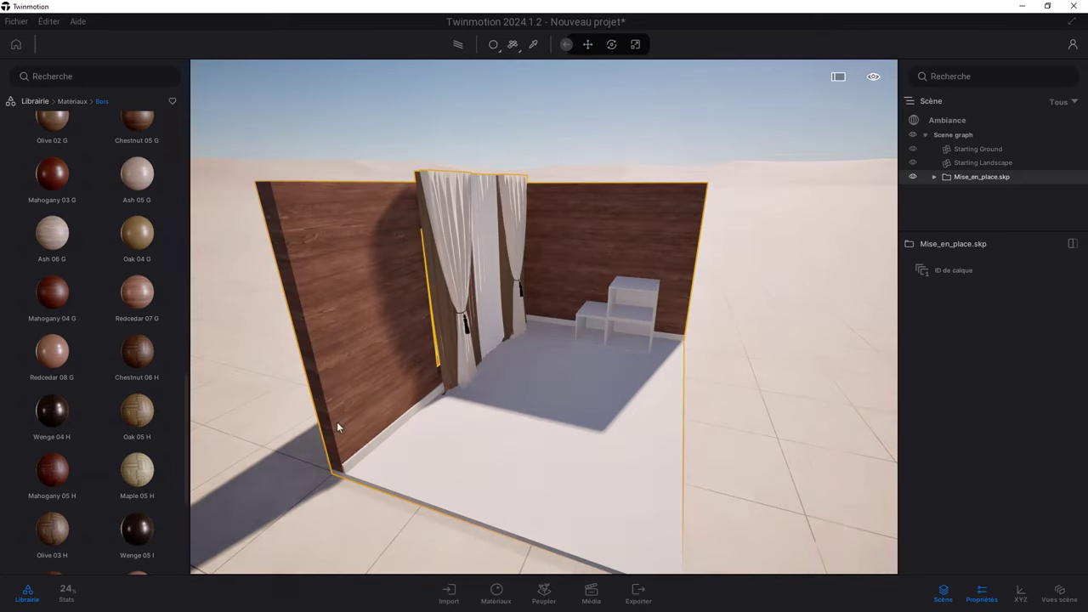
Step: Check the baseboard's material and review the material application modes, then clear the selection
{"action": "left_click", "coordinate": [360, 459]}
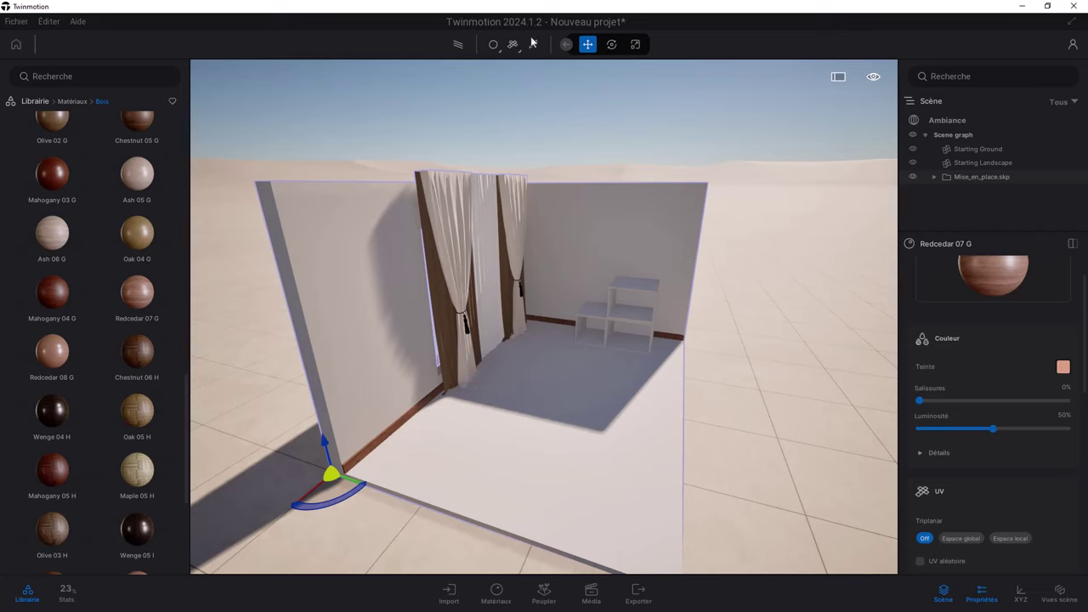
{"action": "left_click", "coordinate": [498, 51]}
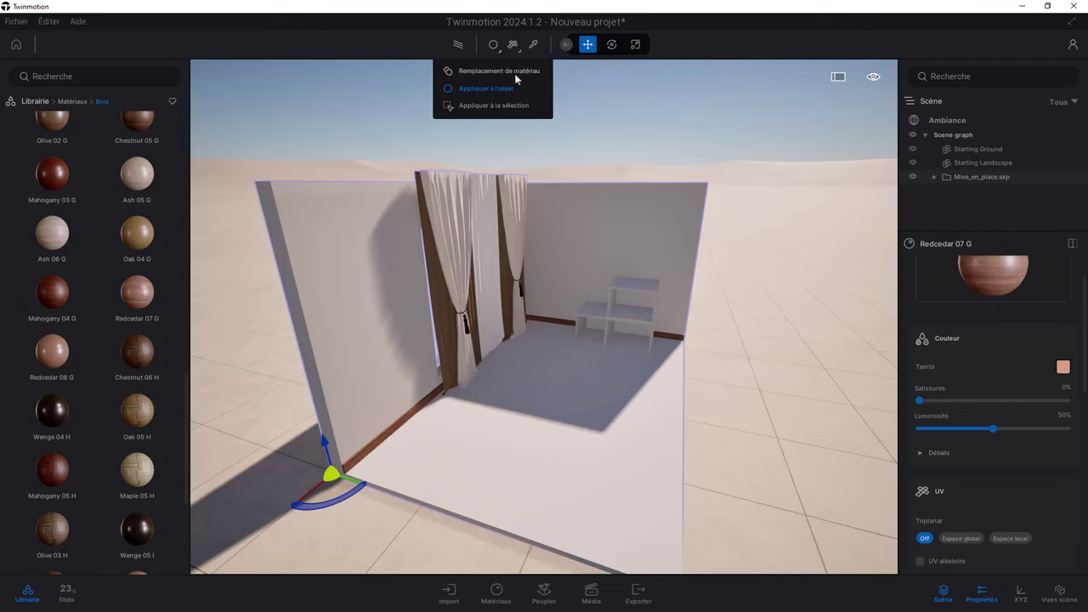
{"action": "left_click", "coordinate": [617, 141]}
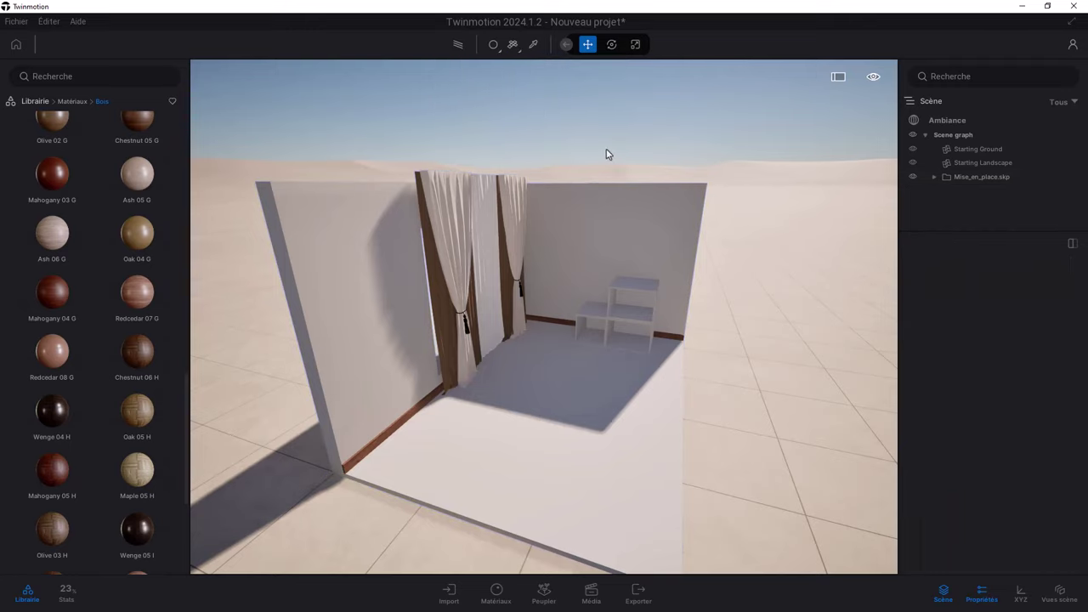
Step: Select the whole room and apply Redcedar 08 G in replace-everywhere mode
{"action": "key", "text": "ctrl+a"}
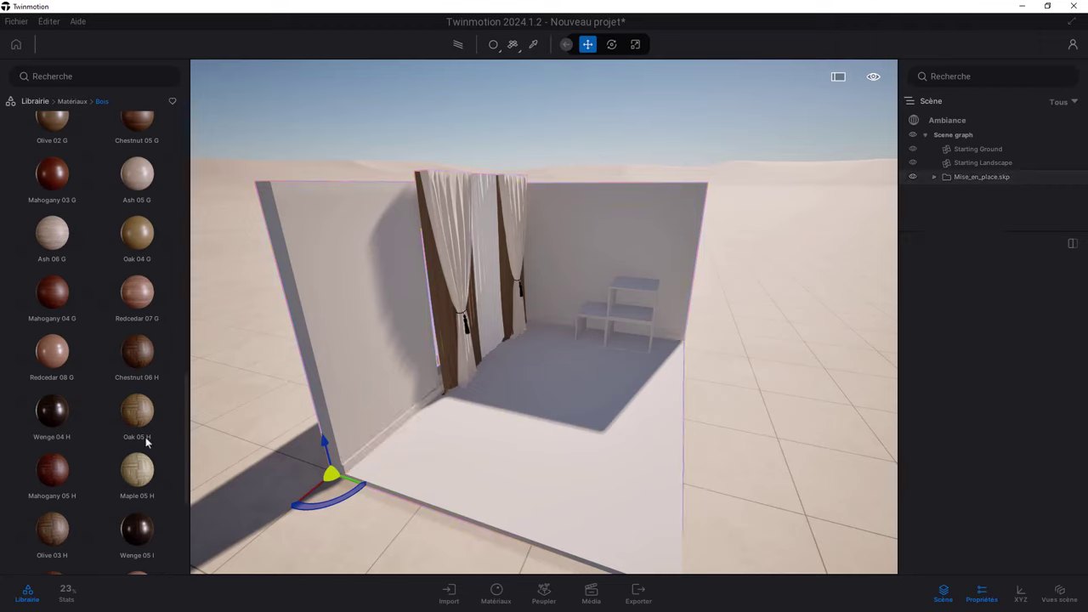
{"action": "left_click", "coordinate": [497, 49]}
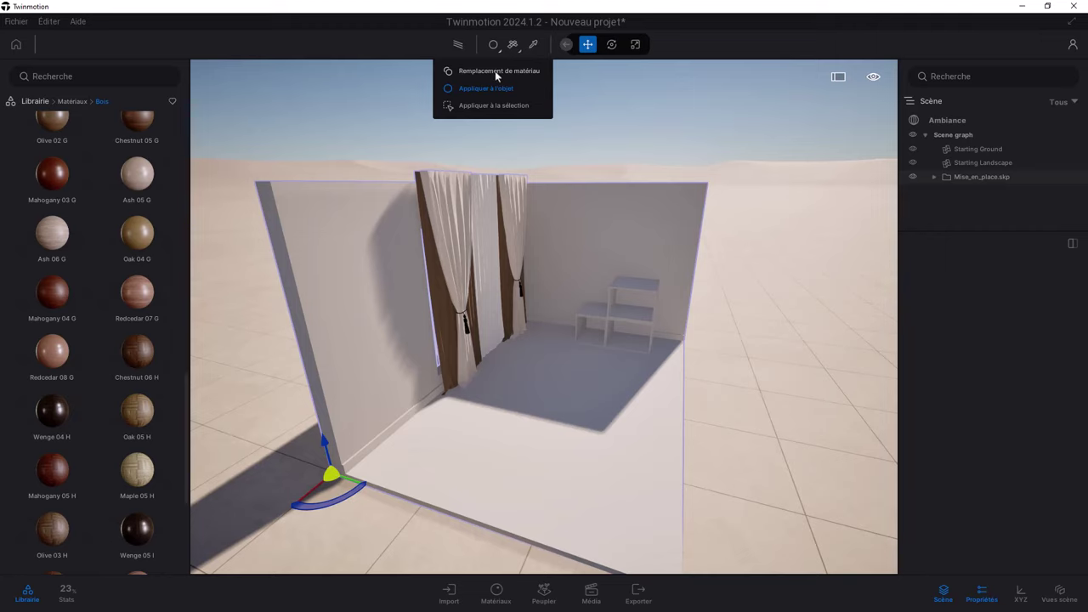
{"action": "left_click", "coordinate": [495, 70]}
{"action": "mouse_move", "coordinate": [52, 351]}
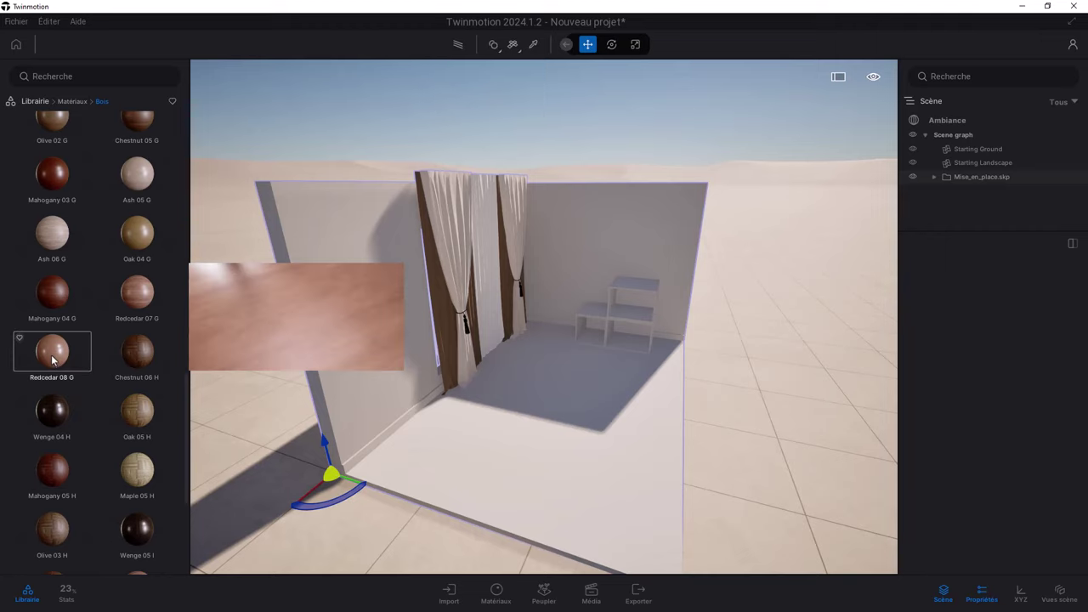
{"action": "left_click_drag", "start_coordinate": [52, 360], "coordinate": [352, 468]}
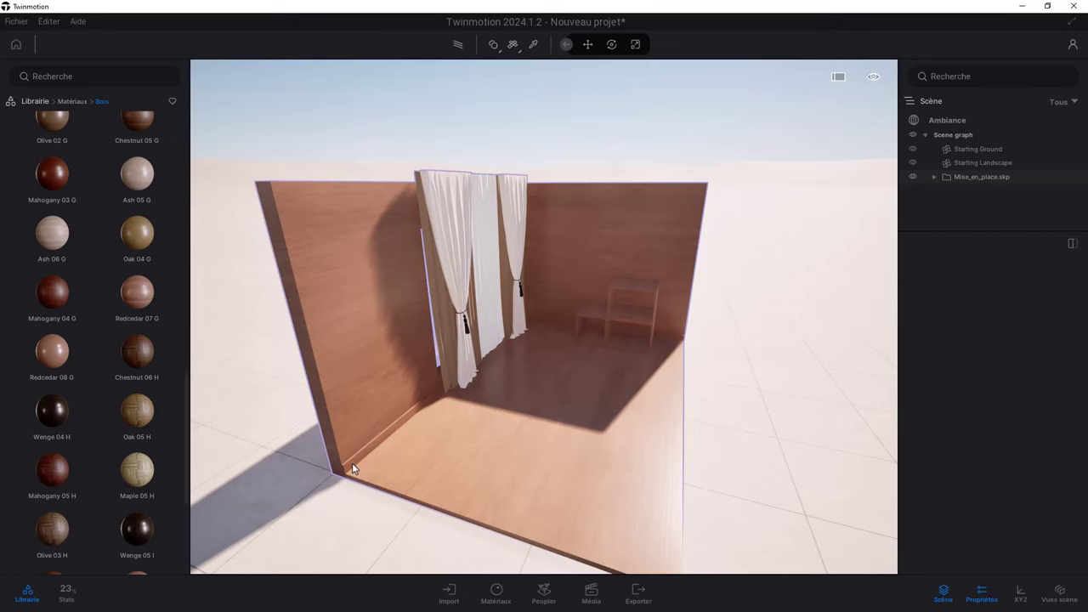
Step: Undo the wood on the ground and apply Redcedar 08 G to the baseboards in 'Appliquer à l'objet' mode
{"action": "left_click_drag", "start_coordinate": [354, 468], "coordinate": [255, 408]}
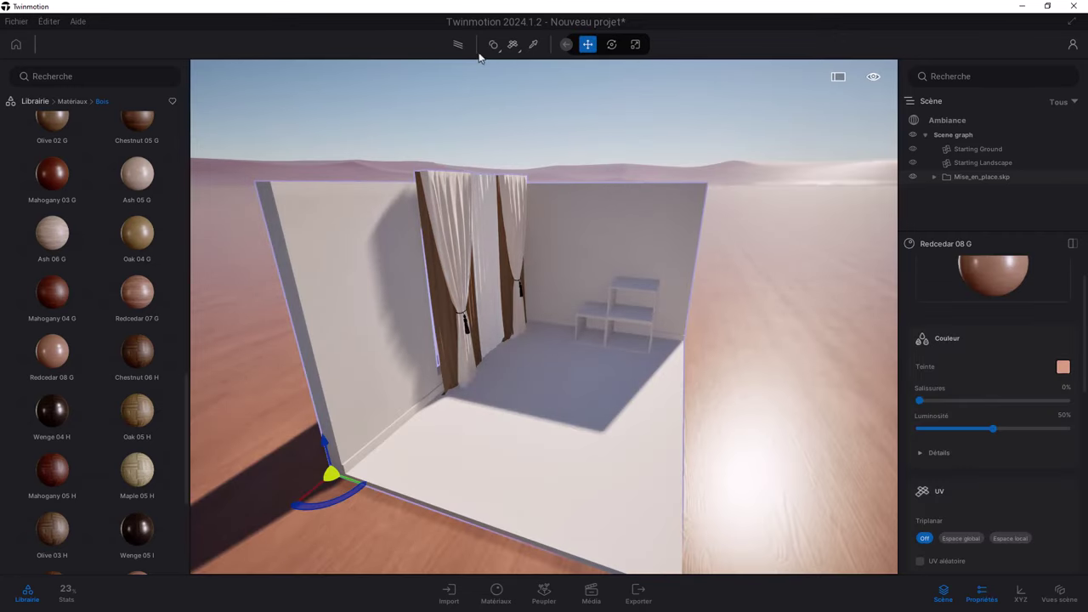
{"action": "key", "text": "ctrl+z"}
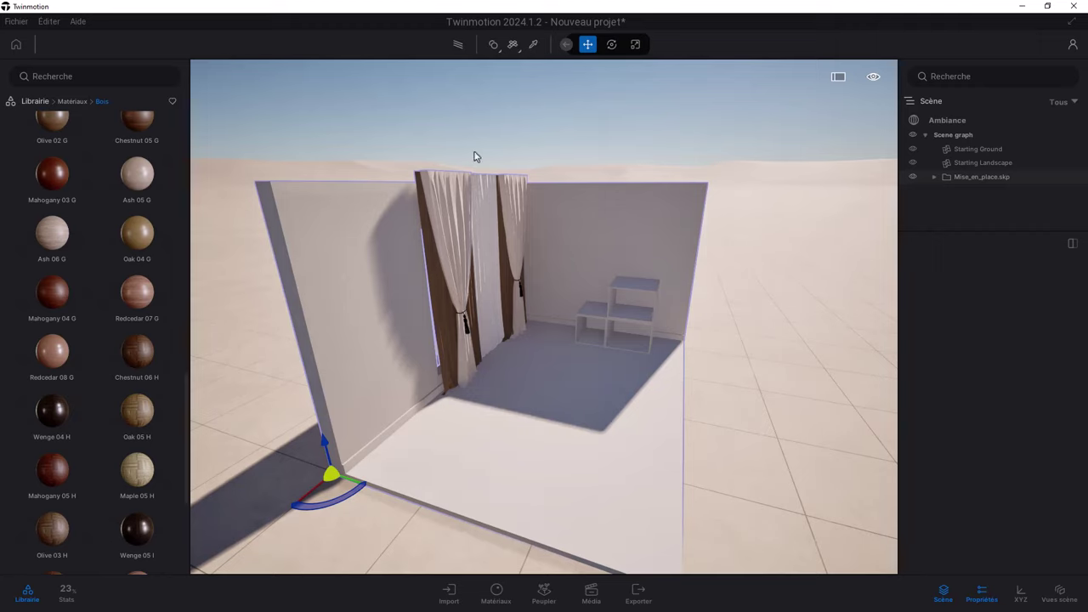
{"action": "left_click", "coordinate": [499, 49]}
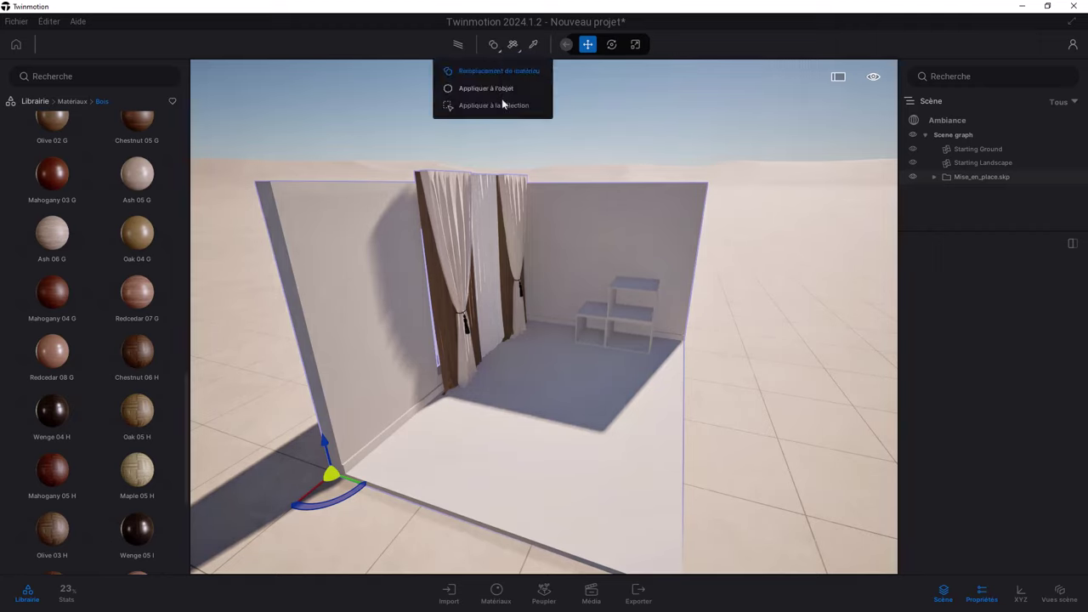
{"action": "left_click", "coordinate": [502, 88]}
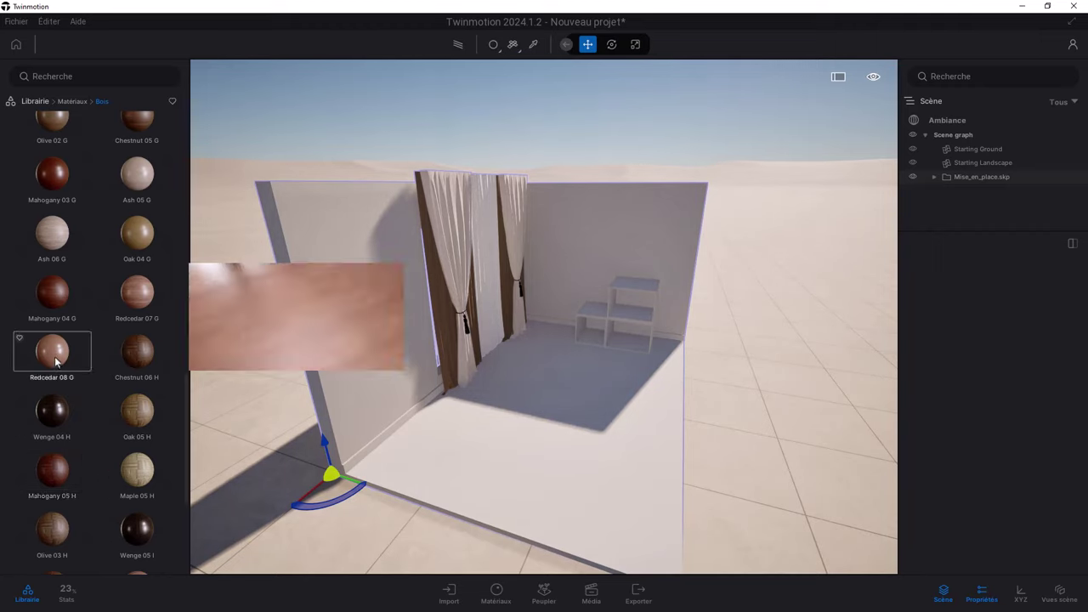
{"action": "left_click_drag", "start_coordinate": [52, 351], "coordinate": [314, 455]}
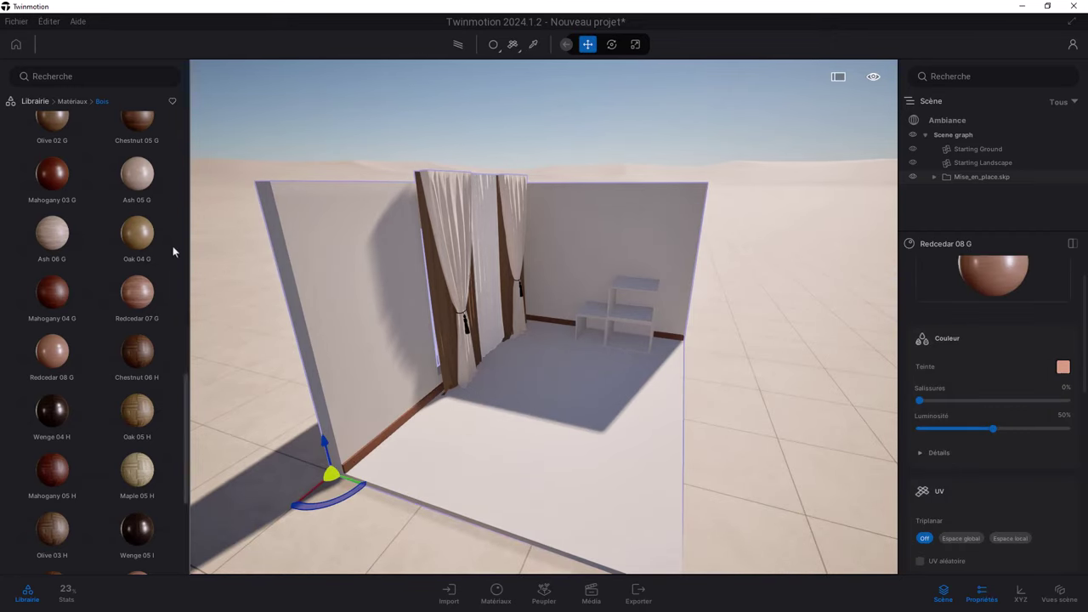
Step: Apply the light Maple 03 C wood from the Bois library to the floor
{"action": "scroll", "coordinate": [109, 247], "scroll_direction": "up", "scroll_amount": 3}
{"action": "scroll", "coordinate": [110, 248], "scroll_direction": "up", "scroll_amount": 2}
{"action": "scroll", "coordinate": [112, 250], "scroll_direction": "up", "scroll_amount": 2}
{"action": "scroll", "coordinate": [114, 254], "scroll_direction": "up", "scroll_amount": 2}
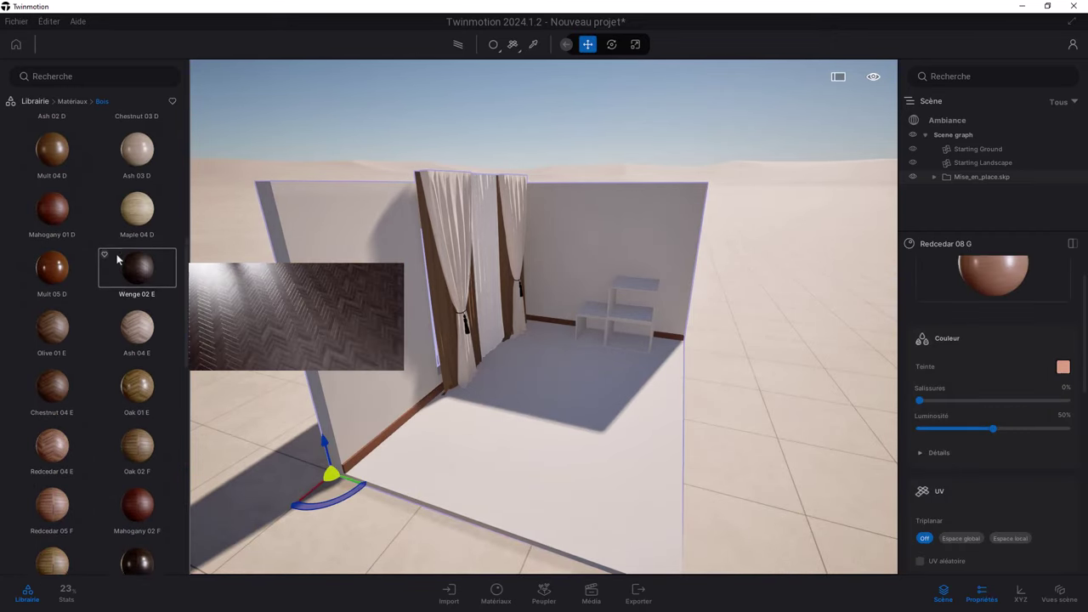
{"action": "scroll", "coordinate": [117, 258], "scroll_direction": "up", "scroll_amount": 2}
{"action": "scroll", "coordinate": [135, 348], "scroll_direction": "up", "scroll_amount": 2}
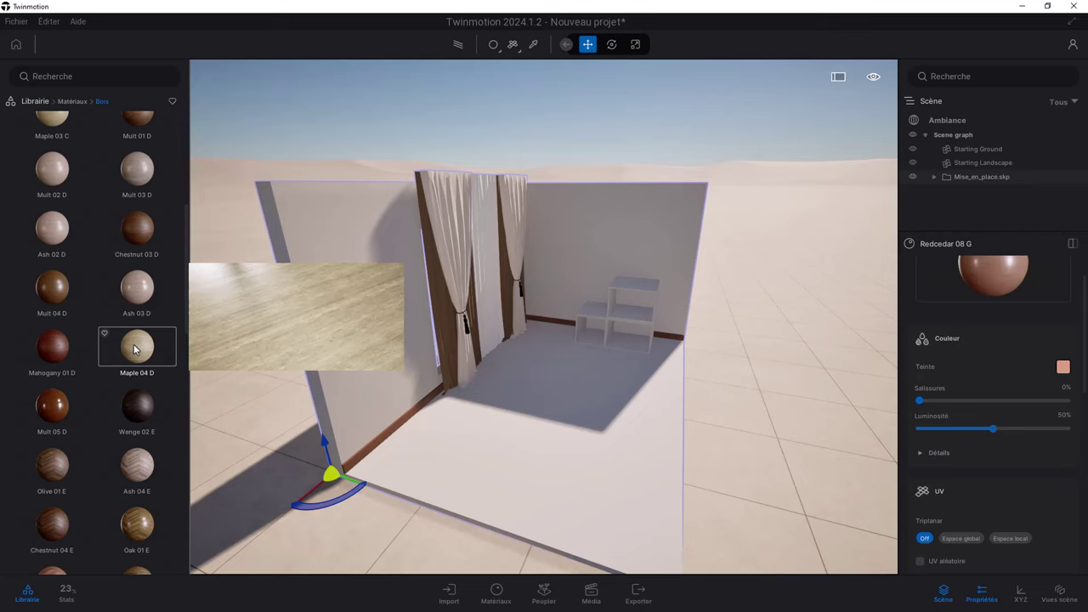
{"action": "scroll", "coordinate": [134, 347], "scroll_direction": "up", "scroll_amount": 1}
{"action": "scroll", "coordinate": [132, 344], "scroll_direction": "up", "scroll_amount": 2}
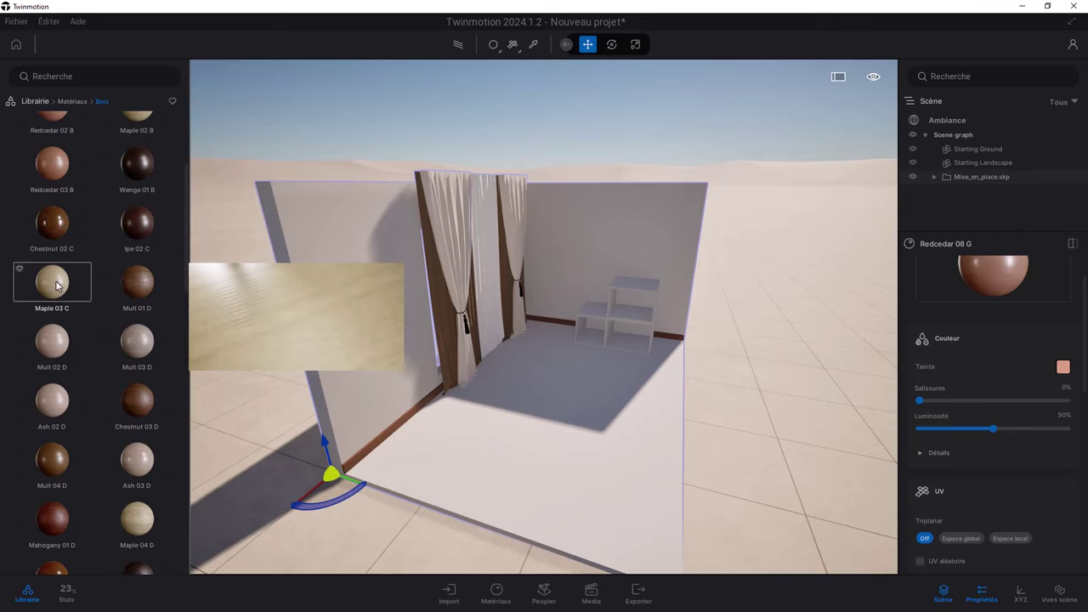
{"action": "left_click_drag", "start_coordinate": [56, 286], "coordinate": [426, 489]}
{"action": "left_click", "coordinate": [489, 477]}
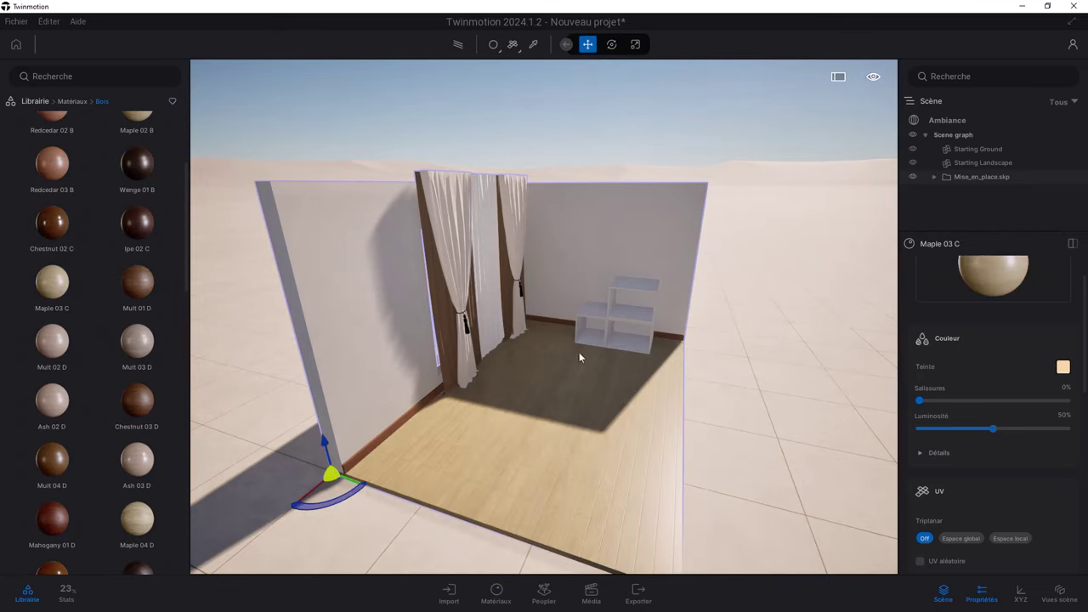
Step: Orbit and zoom the view toward the white stepped cabinet
{"action": "mouse_move", "coordinate": [583, 360]}
{"action": "right_mouse_down"}
{"action": "mouse_move", "coordinate": [656, 304]}
{"action": "mouse_move", "coordinate": [693, 321]}
{"action": "mouse_move", "coordinate": [578, 323]}
{"action": "mouse_move", "coordinate": [707, 346]}
{"action": "right_mouse_up"}
{"action": "scroll", "coordinate": [655, 304], "scroll_direction": "up", "scroll_amount": 3}
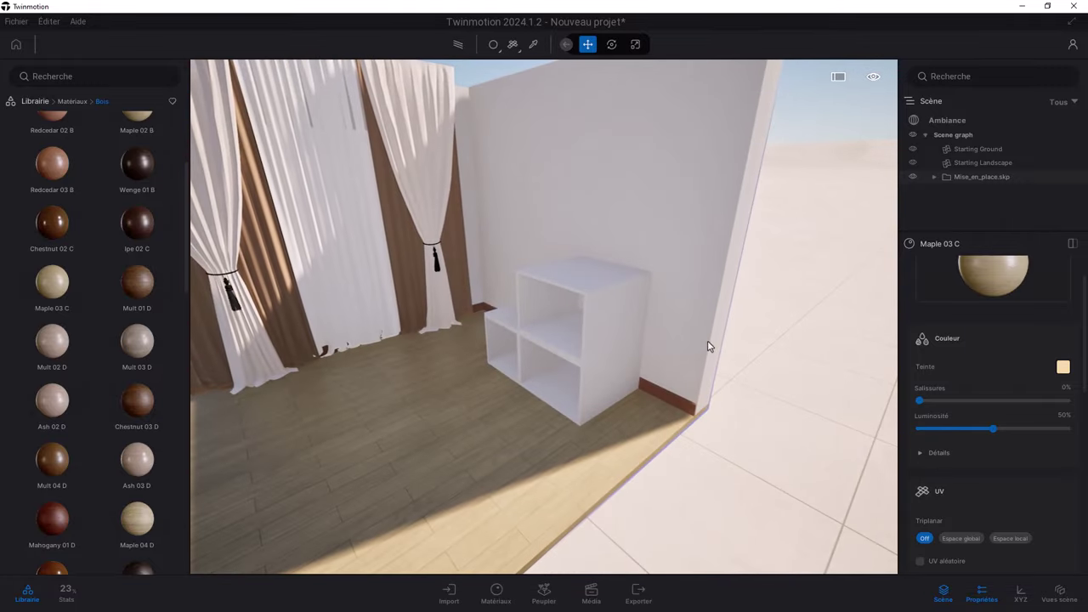
{"action": "scroll", "coordinate": [616, 334], "scroll_direction": "up", "scroll_amount": 3}
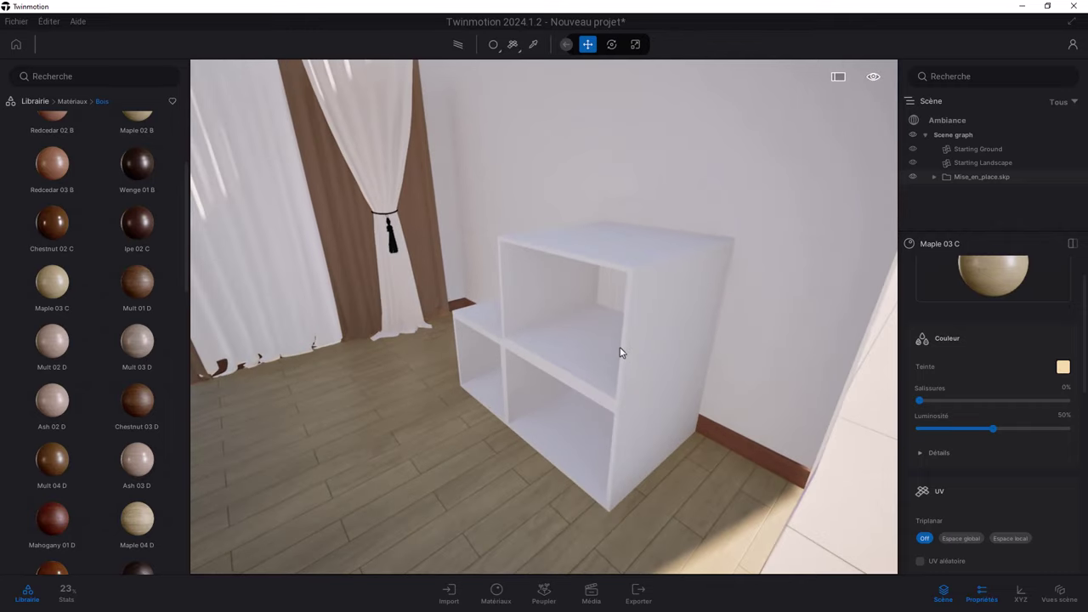
{"action": "scroll", "coordinate": [552, 342], "scroll_direction": "up", "scroll_amount": 2}
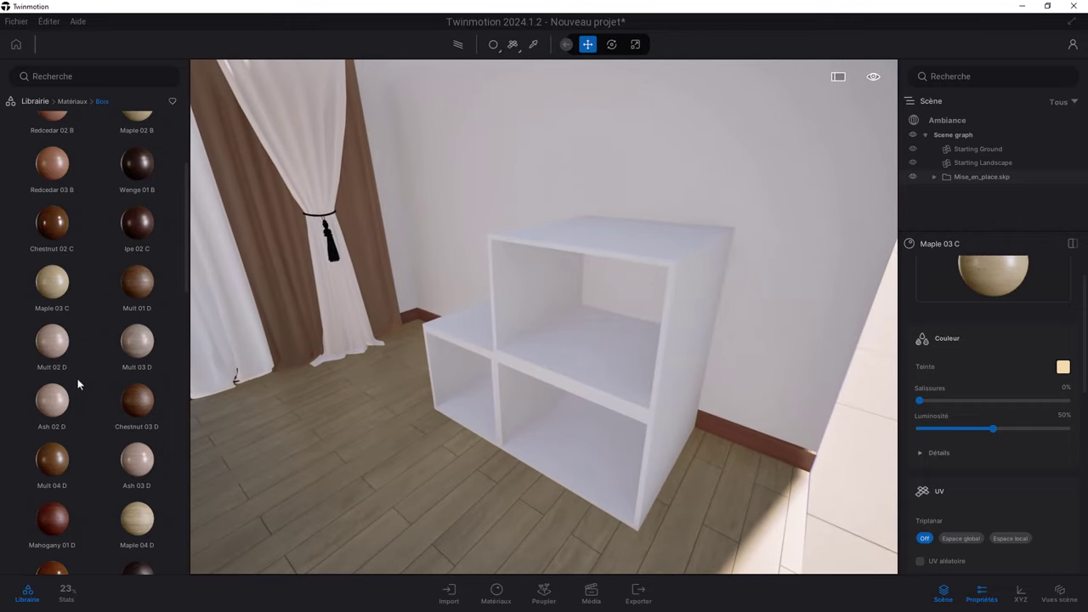
{"action": "scroll", "coordinate": [100, 384], "scroll_direction": "down", "scroll_amount": 2}
{"action": "scroll", "coordinate": [100, 384], "scroll_direction": "down", "scroll_amount": 2}
{"action": "scroll", "coordinate": [96, 388], "scroll_direction": "down", "scroll_amount": 2}
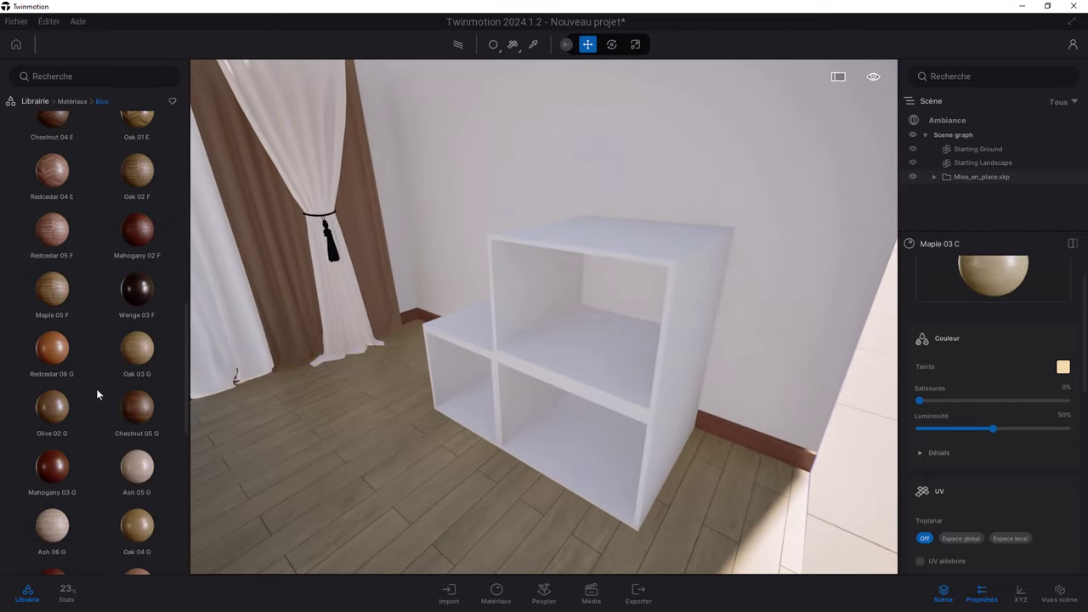
{"action": "scroll", "coordinate": [96, 388], "scroll_direction": "down", "scroll_amount": 2}
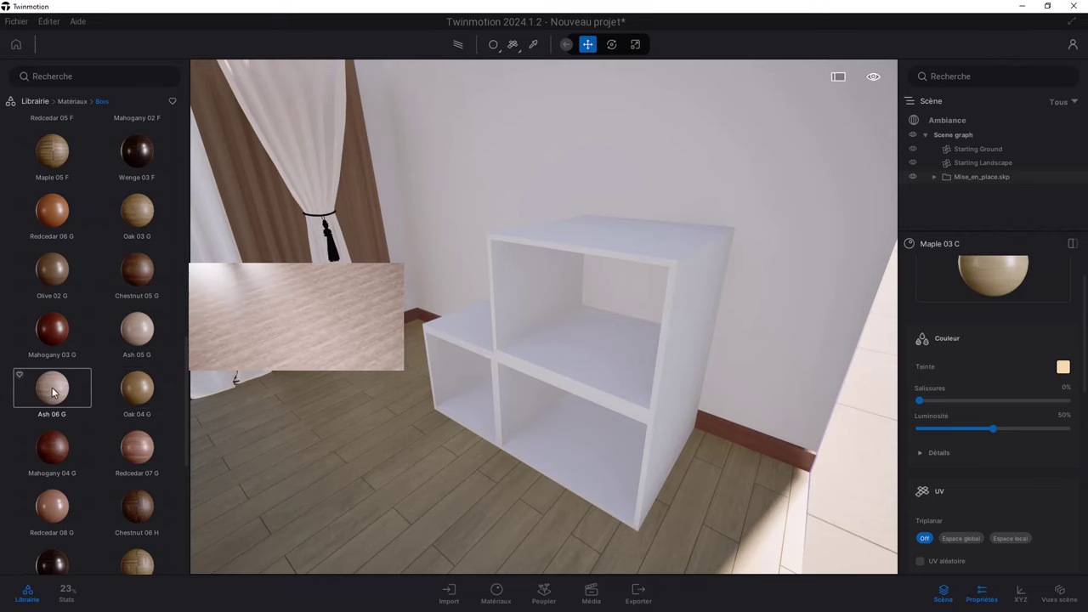
Step: Apply Ash 06 G wood to the stepped cabinet and tint it a pale neutral colour
{"action": "left_click_drag", "start_coordinate": [53, 393], "coordinate": [505, 405]}
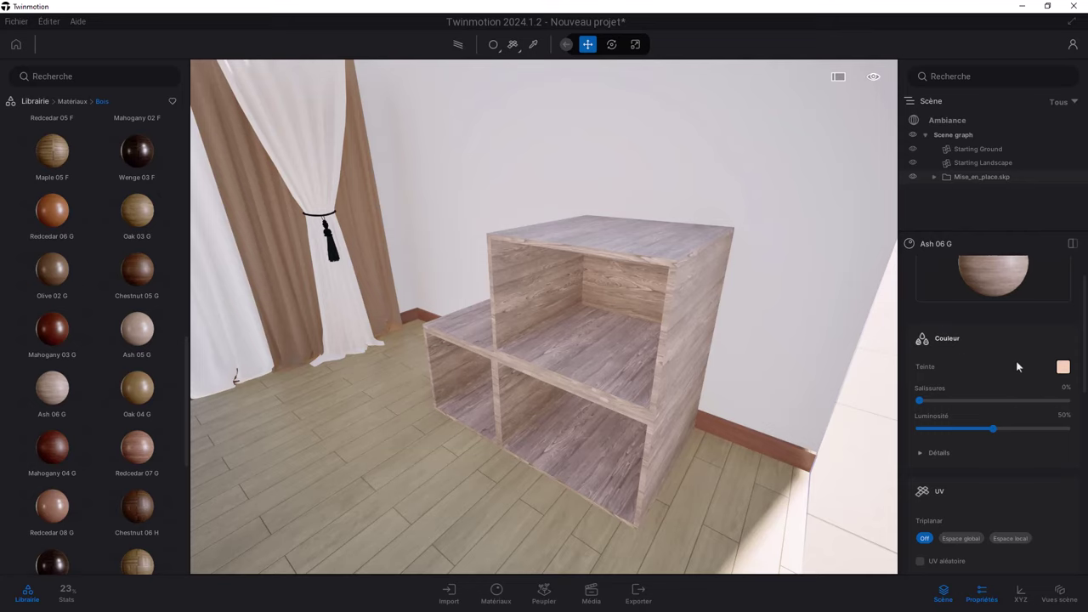
{"action": "left_click", "coordinate": [1063, 368]}
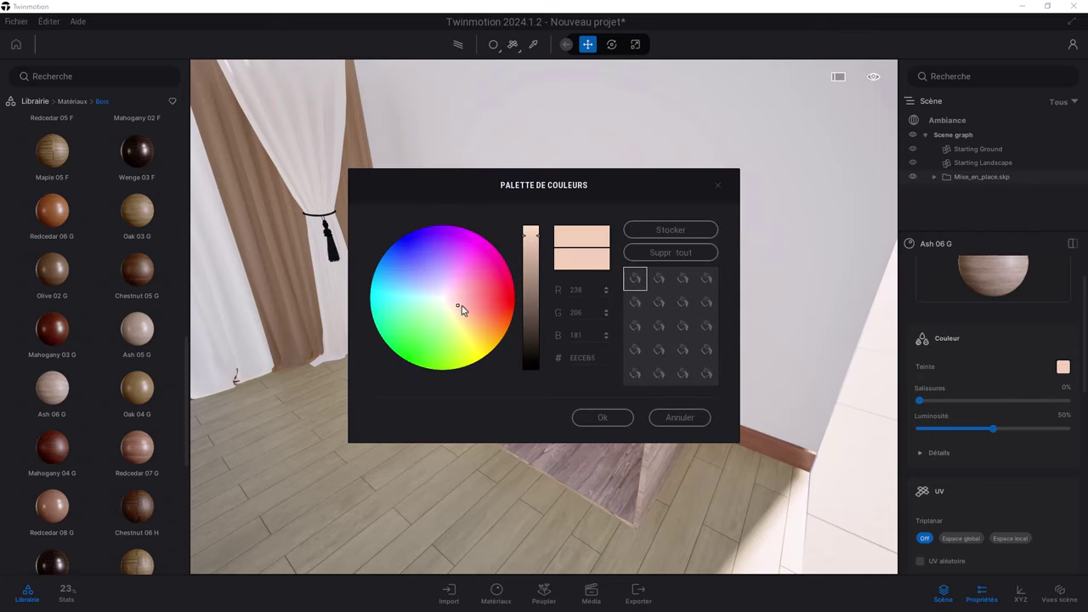
{"action": "left_click_drag", "start_coordinate": [449, 303], "coordinate": [445, 299]}
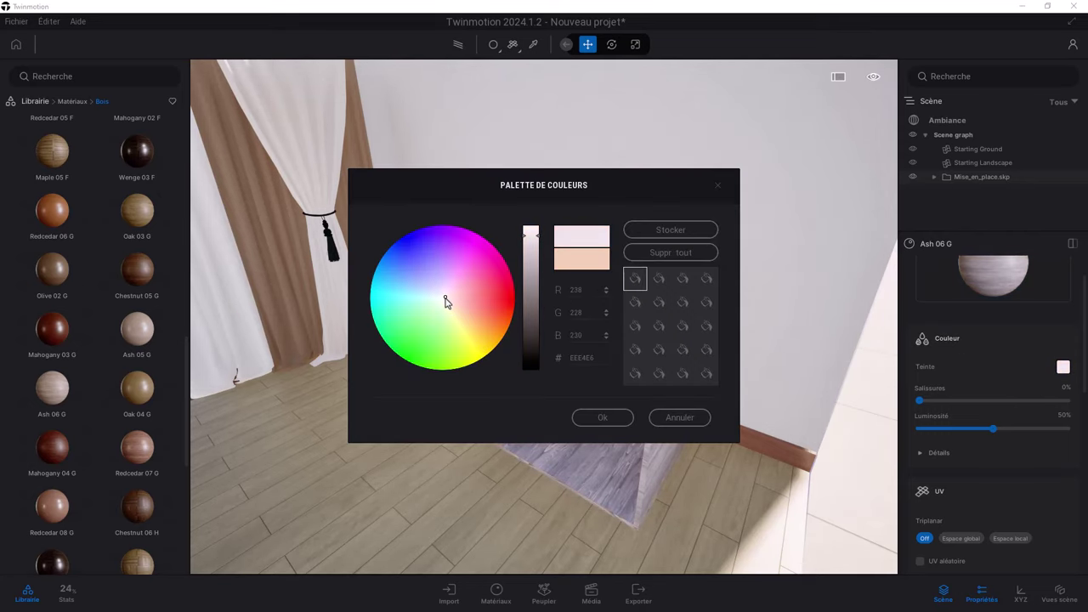
{"action": "left_click", "coordinate": [615, 417]}
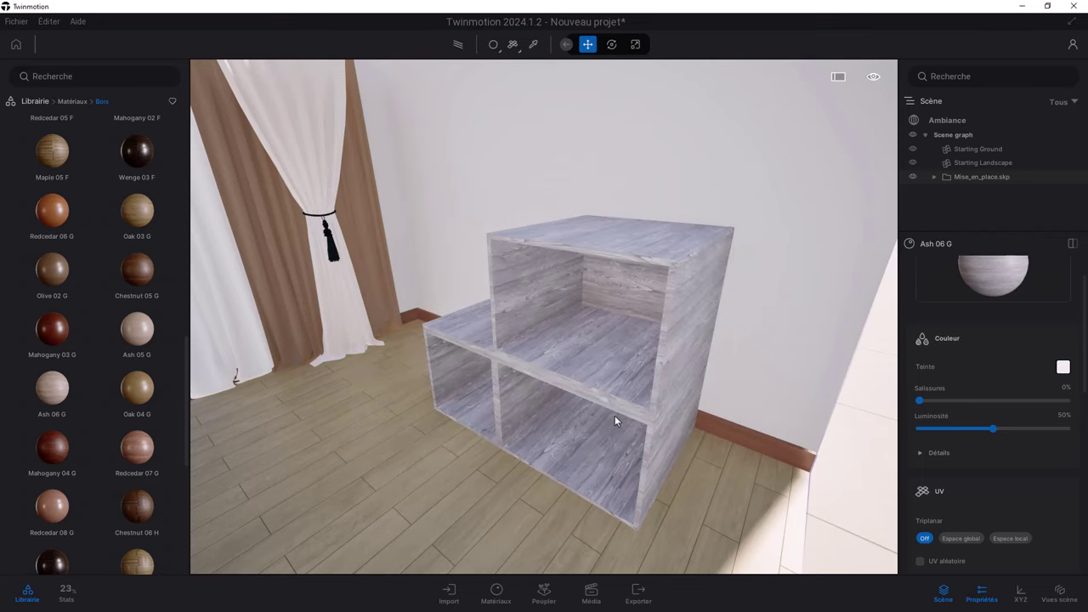
{"action": "mouse_move", "coordinate": [614, 416]}
{"action": "left_mouse_down"}
{"action": "mouse_move", "coordinate": [646, 408]}
{"action": "mouse_move", "coordinate": [595, 399]}
{"action": "left_mouse_up"}
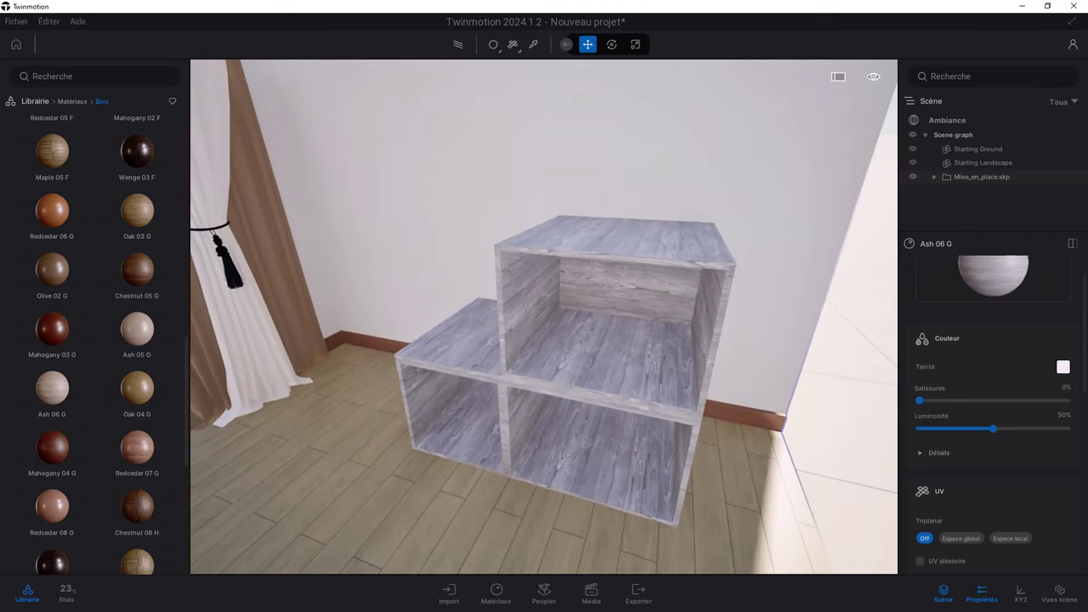
Step: Brighten the Ash 06 G tint to almost pure white
{"action": "left_click", "coordinate": [1062, 367]}
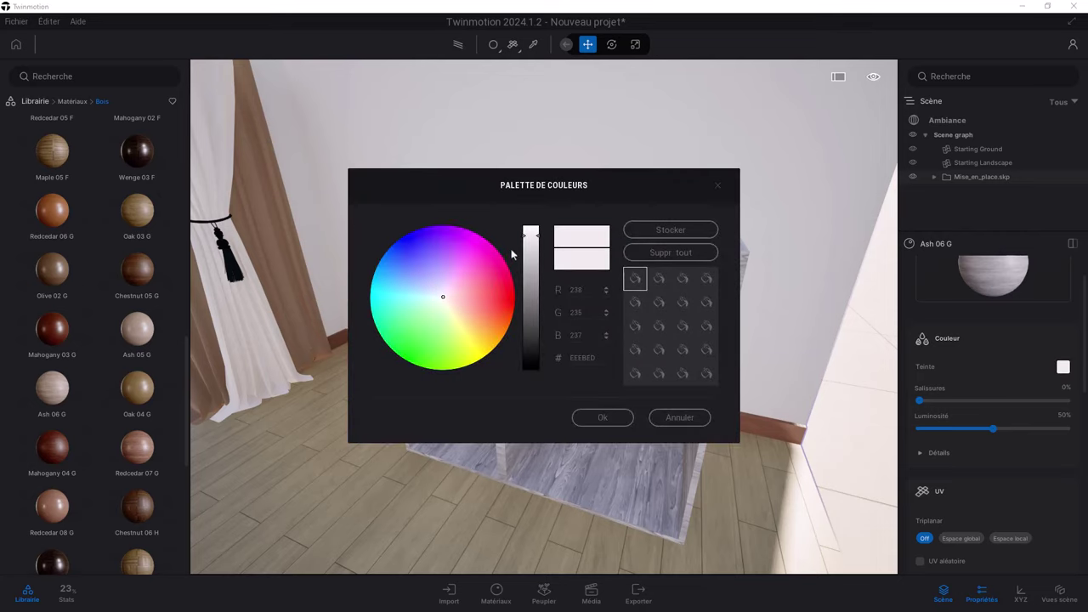
{"action": "left_click_drag", "start_coordinate": [537, 242], "coordinate": [539, 213]}
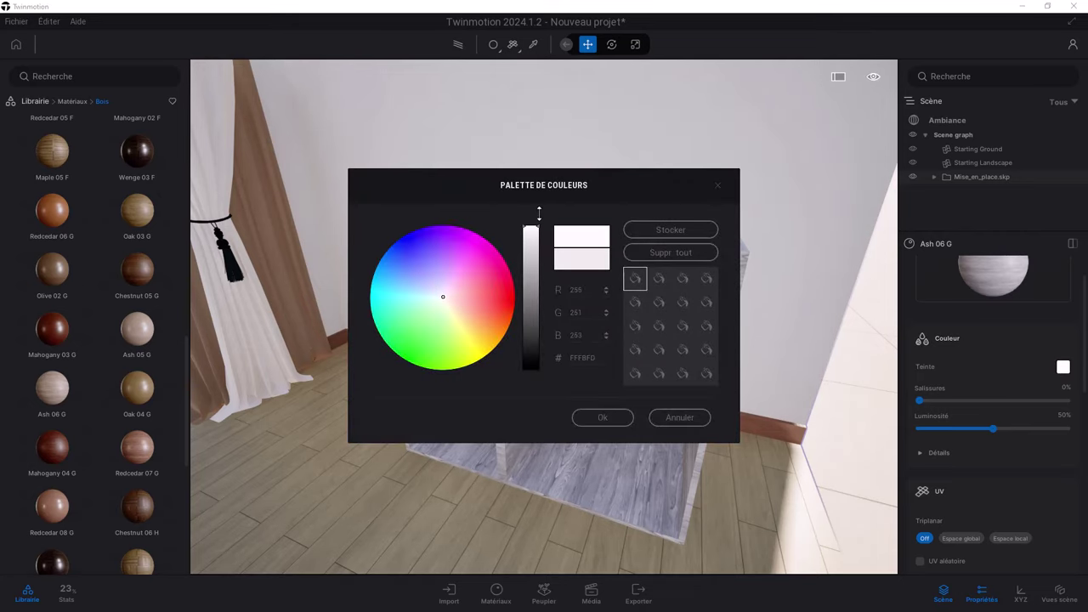
{"action": "left_click", "coordinate": [440, 301]}
{"action": "left_click", "coordinate": [601, 418]}
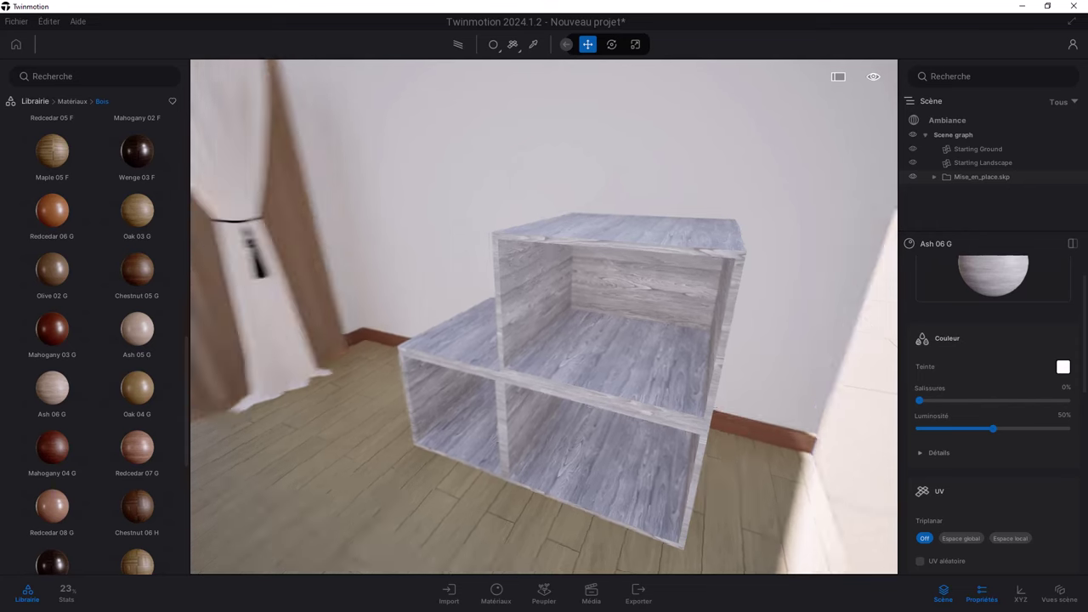
{"action": "left_click_drag", "start_coordinate": [599, 416], "coordinate": [765, 408]}
Step: Set the Ash 06 G wood to 0% dirt and 100% brightness, then inspect the whitened cabinet
{"action": "scroll", "coordinate": [992, 430], "scroll_direction": "down", "scroll_amount": 1}
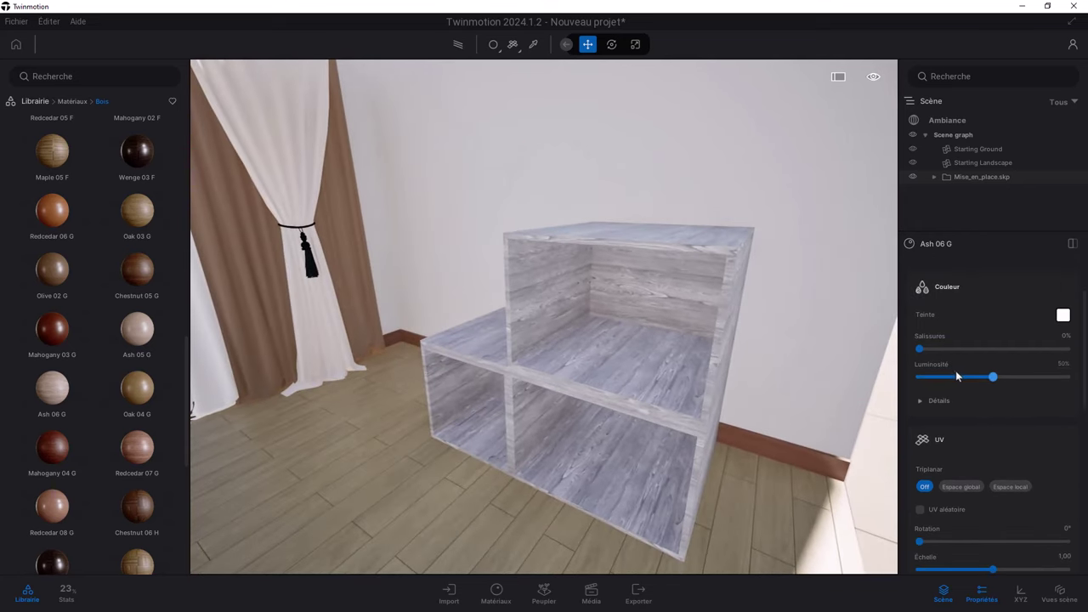
{"action": "mouse_move", "coordinate": [919, 349]}
{"action": "left_mouse_down"}
{"action": "mouse_move", "coordinate": [1023, 349]}
{"action": "mouse_move", "coordinate": [837, 357]}
{"action": "left_mouse_up"}
{"action": "mouse_move", "coordinate": [1000, 377]}
{"action": "left_mouse_down"}
{"action": "mouse_move", "coordinate": [1040, 375]}
{"action": "mouse_move", "coordinate": [955, 376]}
{"action": "mouse_move", "coordinate": [1063, 377]}
{"action": "left_mouse_up"}
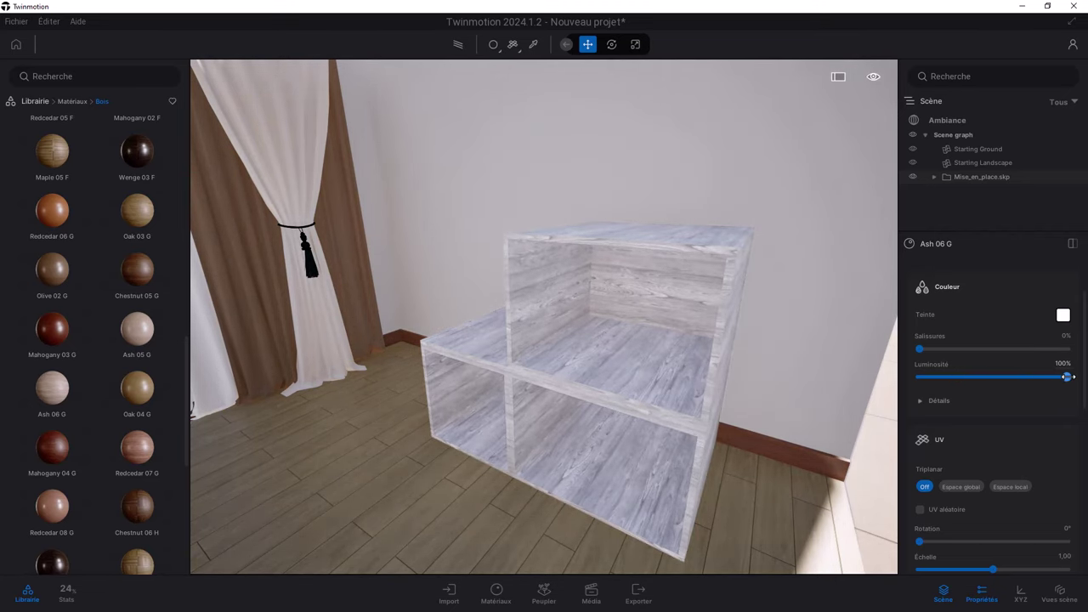
{"action": "mouse_move", "coordinate": [615, 353]}
{"action": "left_mouse_down"}
{"action": "mouse_move", "coordinate": [590, 343]}
{"action": "mouse_move", "coordinate": [568, 382]}
{"action": "mouse_move", "coordinate": [603, 300]}
{"action": "mouse_move", "coordinate": [486, 351]}
{"action": "left_mouse_up"}
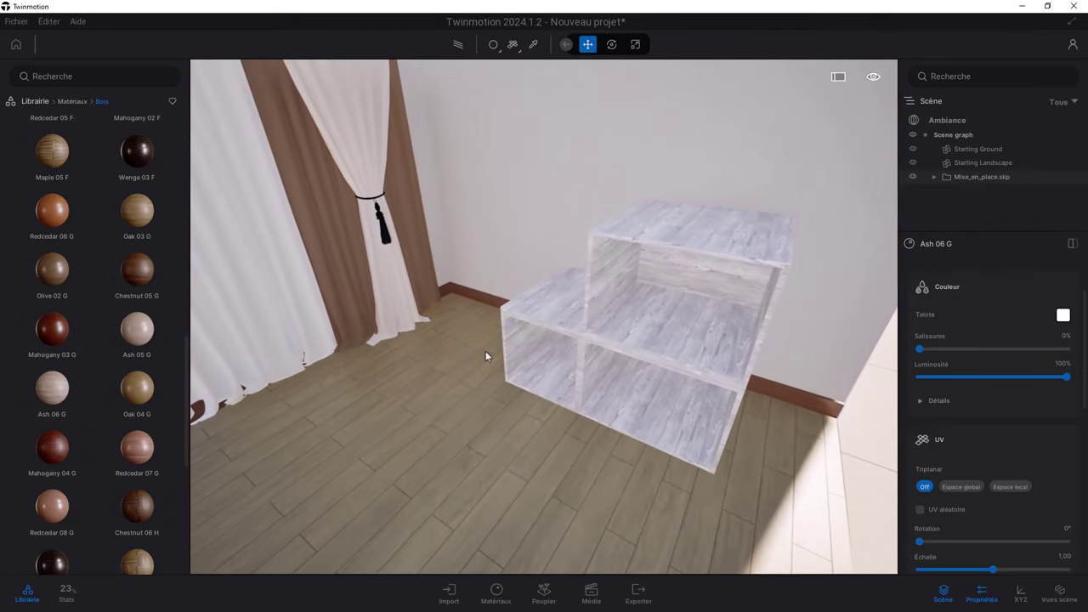
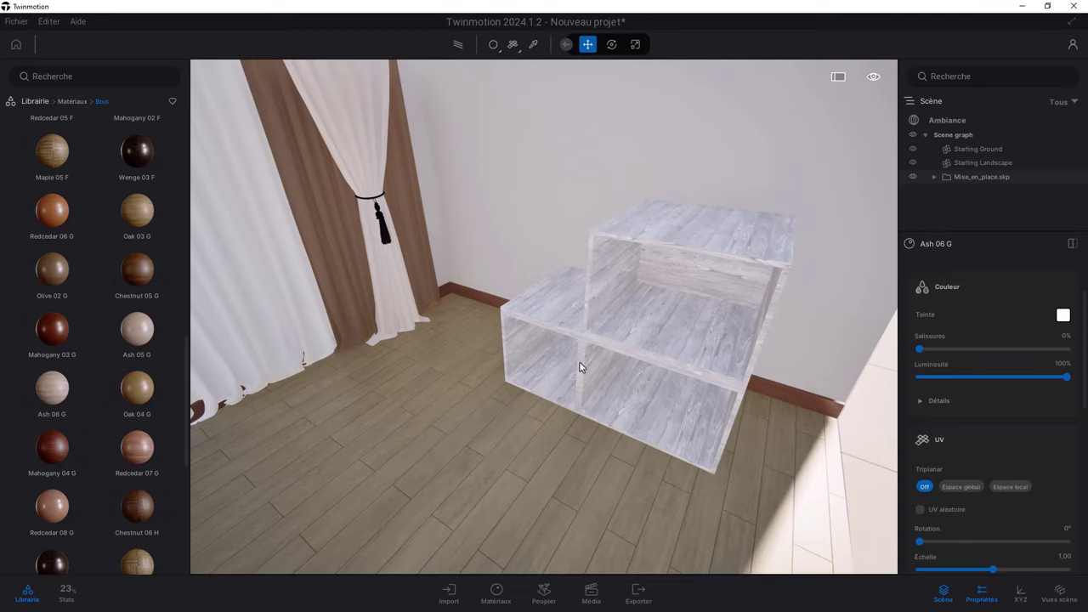
Step: Search the asset library for 'plant', then try 'fl' to look for flowers
{"action": "left_click", "coordinate": [56, 76]}
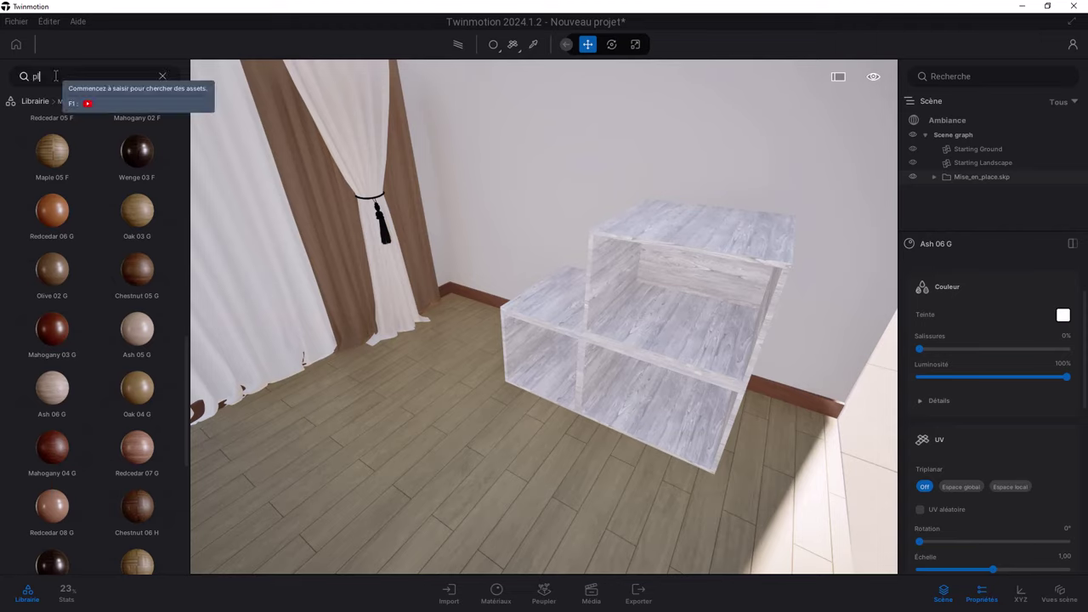
{"action": "type", "text": "plant"}
{"action": "key", "text": "Return"}
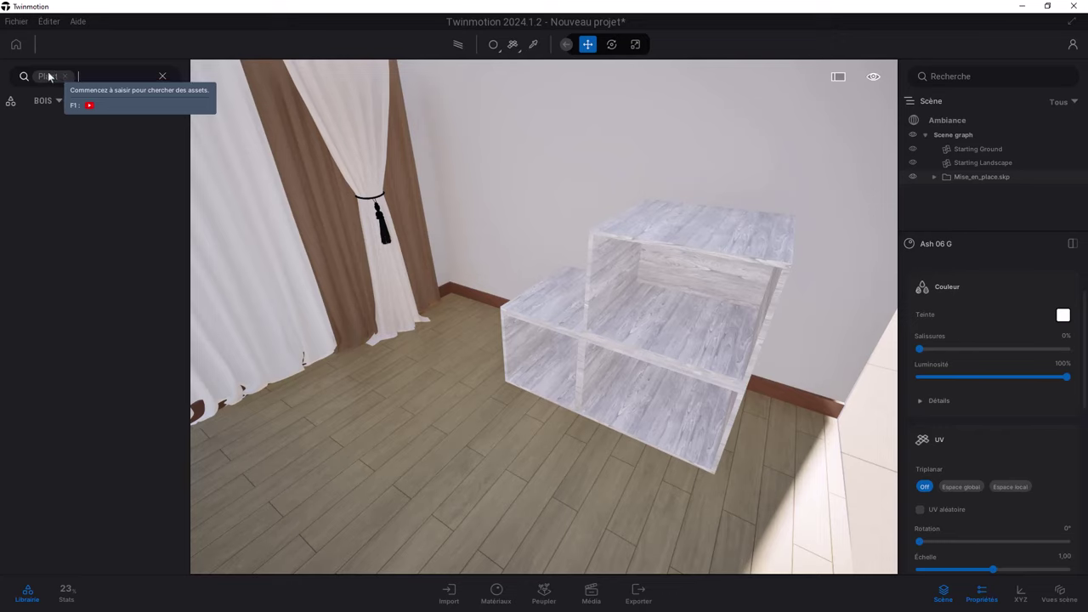
{"action": "left_click", "coordinate": [65, 76]}
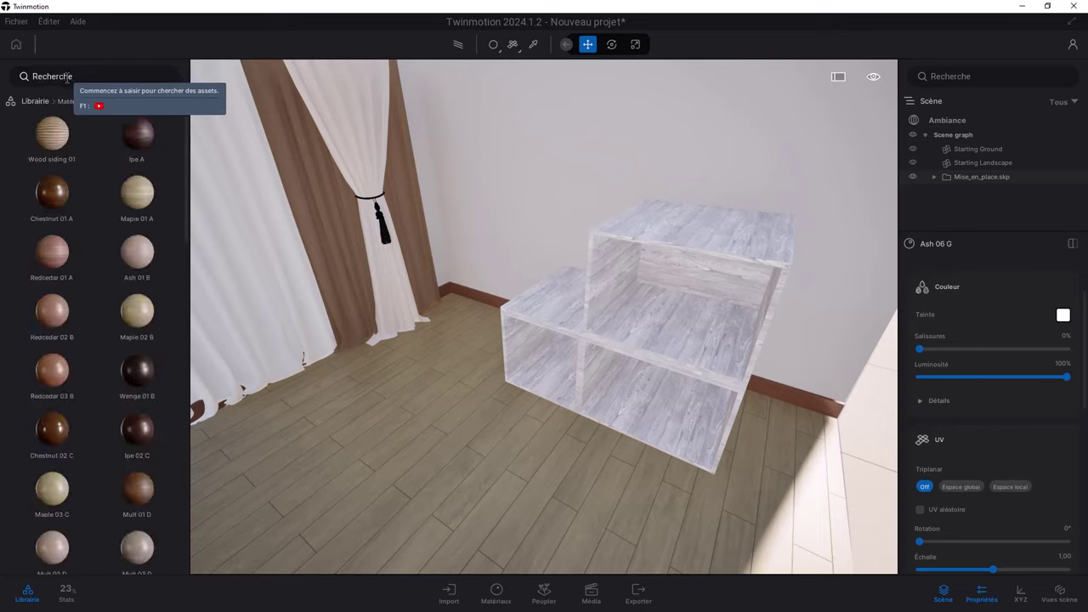
{"action": "type", "text": "flower"}
{"action": "key", "text": "Return"}
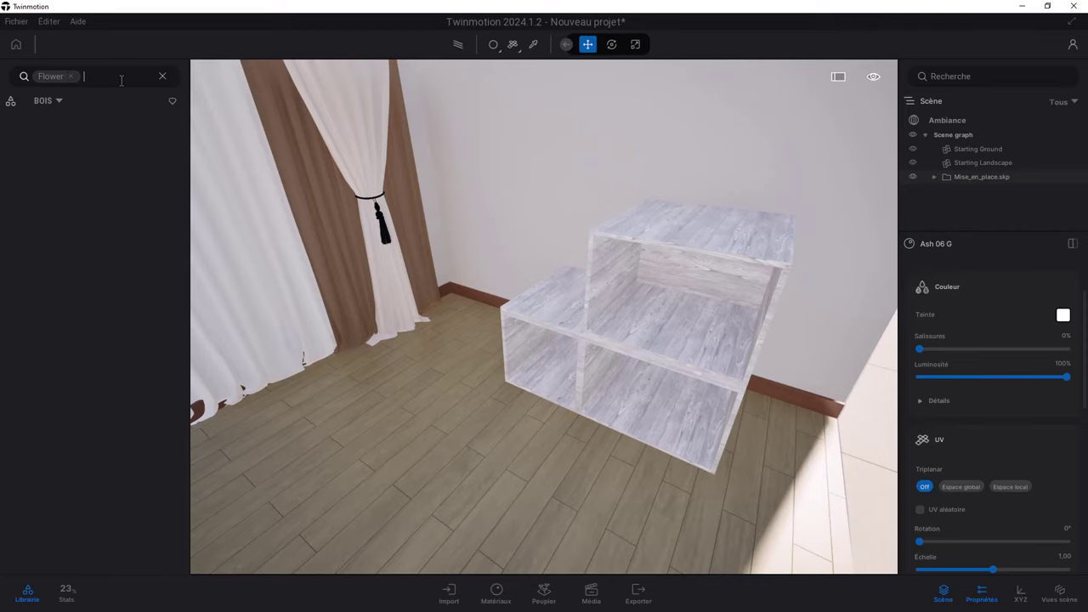
Step: Clear the flower search and filter the library with a 'plant' search again
{"action": "left_click", "coordinate": [162, 77]}
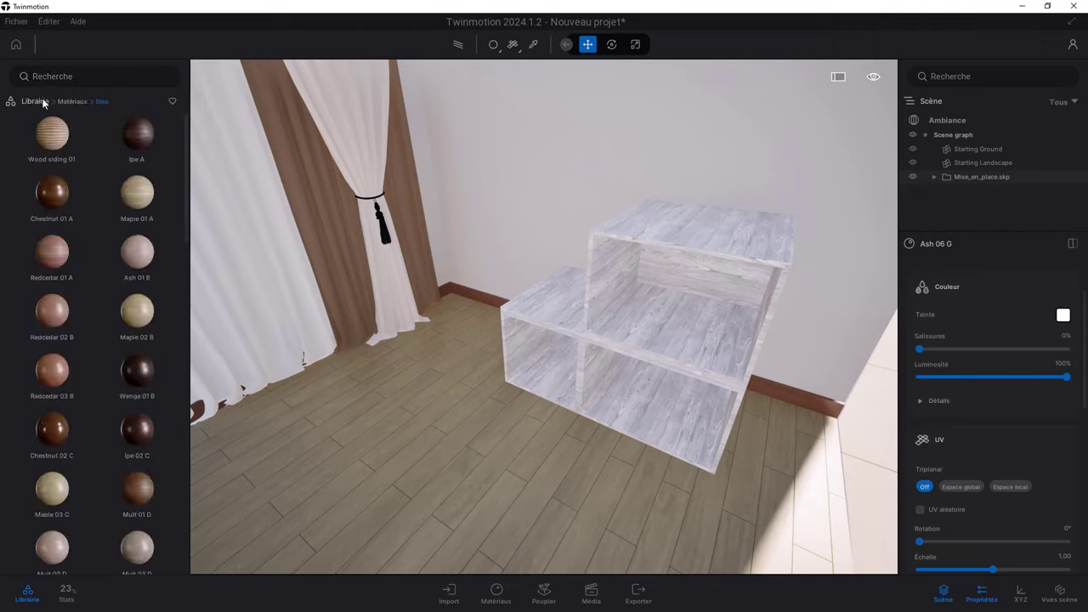
{"action": "left_click", "coordinate": [32, 102]}
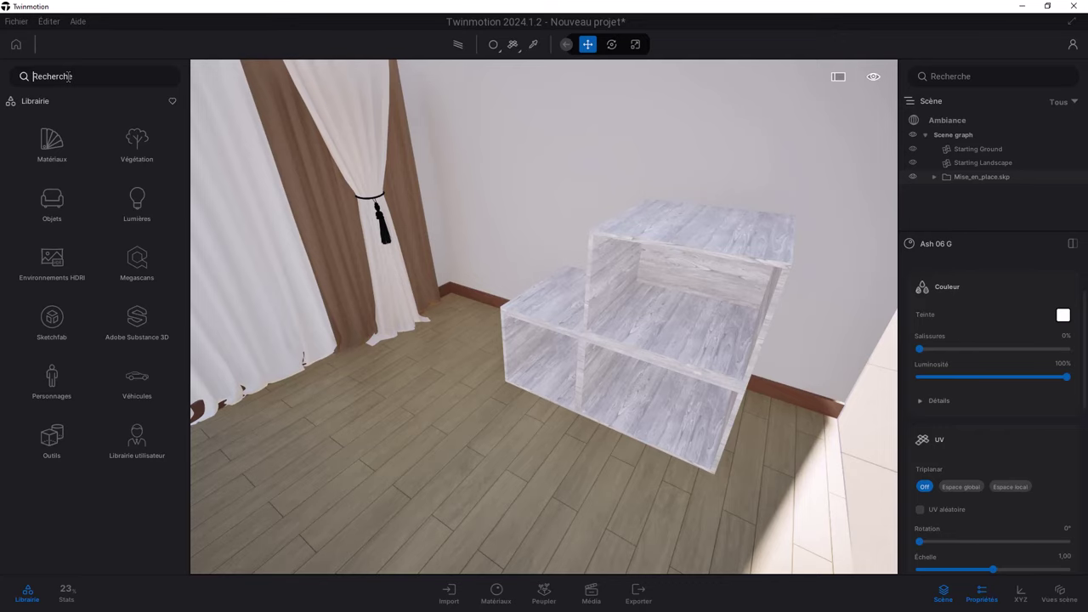
{"action": "left_click", "coordinate": [68, 77]}
{"action": "type", "text": "plant"}
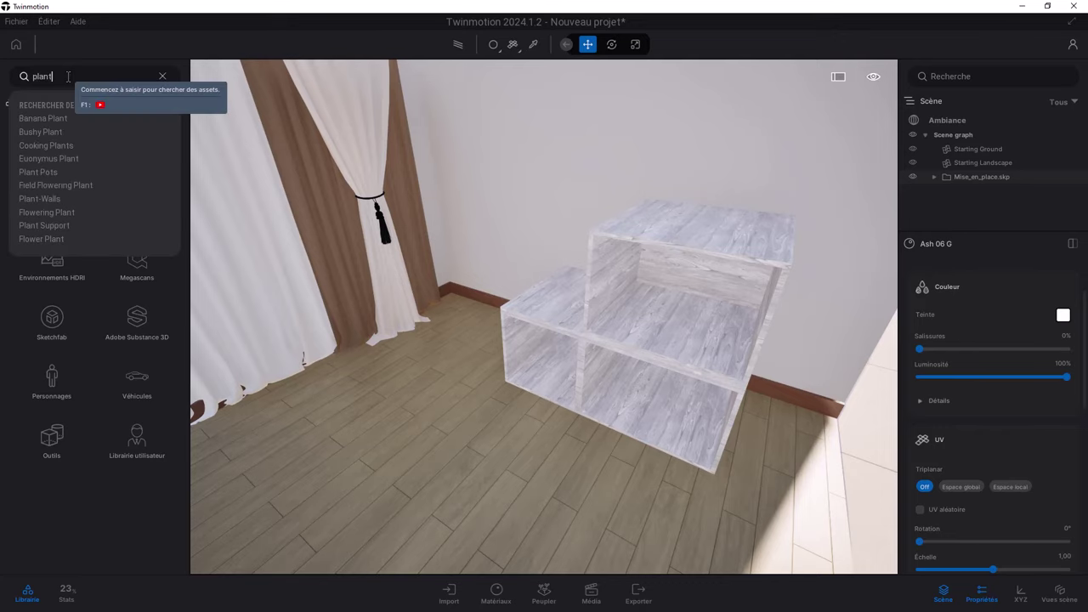
{"action": "key", "text": "Return"}
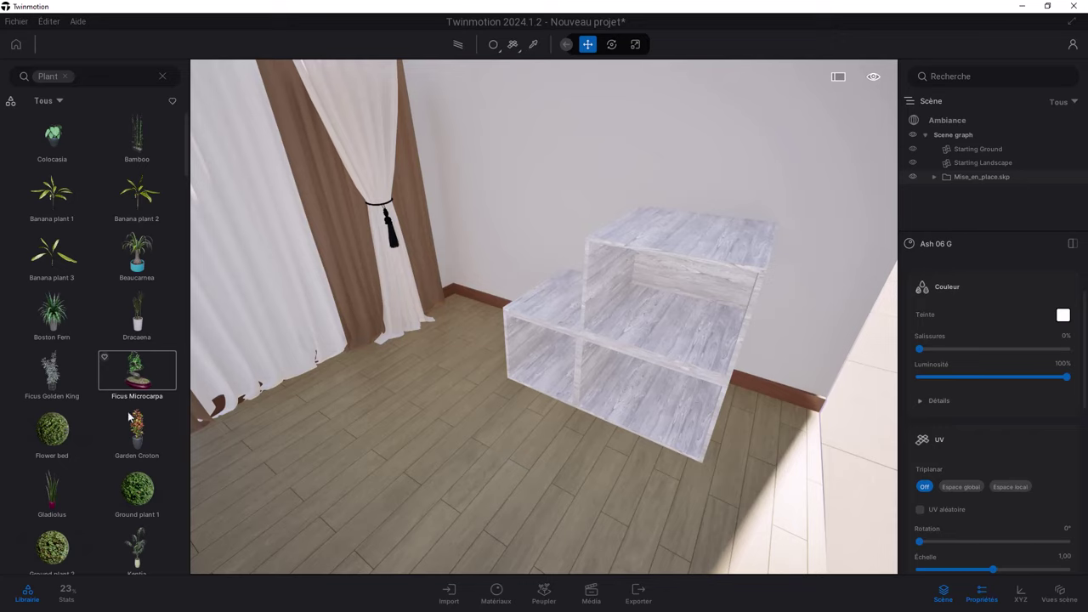
Step: Place the Garden Croton plant on the floor beside the shelf and clear the Plant filter
{"action": "left_click_drag", "start_coordinate": [139, 444], "coordinate": [467, 325]}
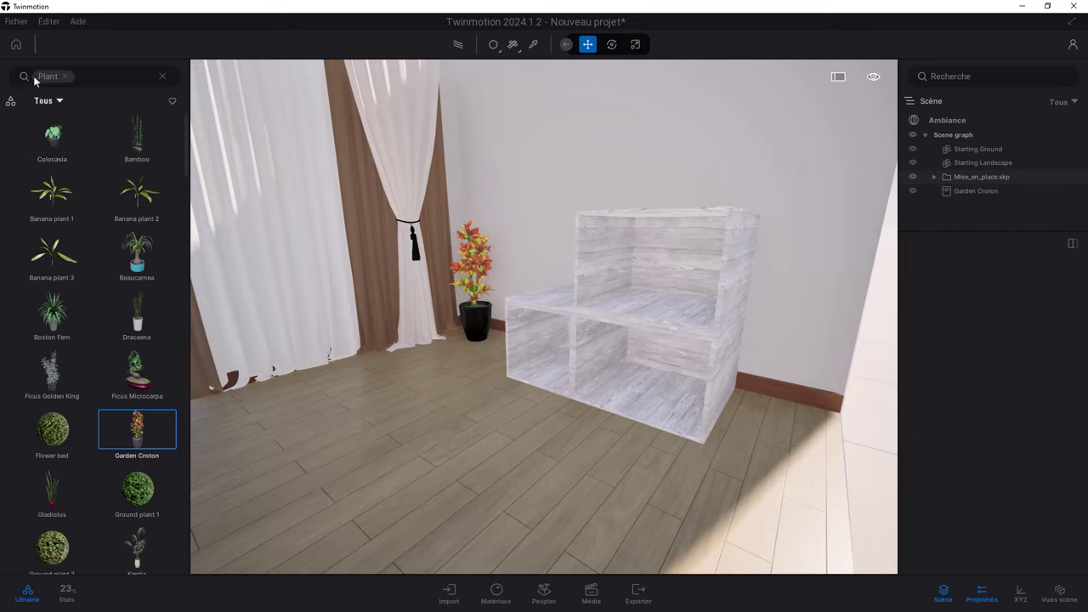
{"action": "left_click", "coordinate": [66, 78]}
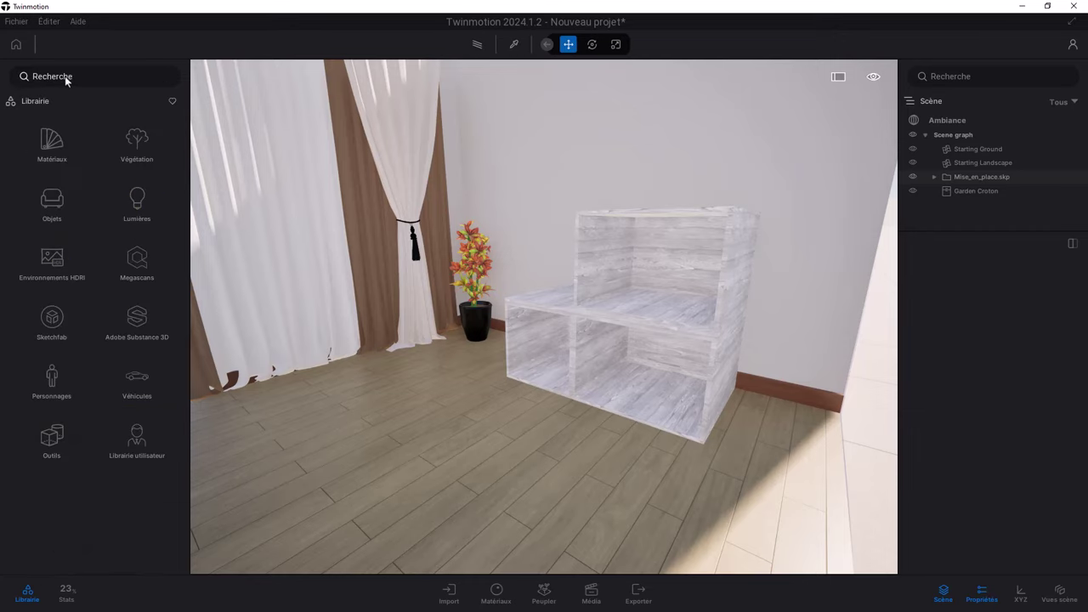
Step: Show the Béton materials, inspect Bare concrete 01, and swing the view toward the back wall
{"action": "left_click", "coordinate": [52, 143]}
{"action": "left_click", "coordinate": [56, 212]}
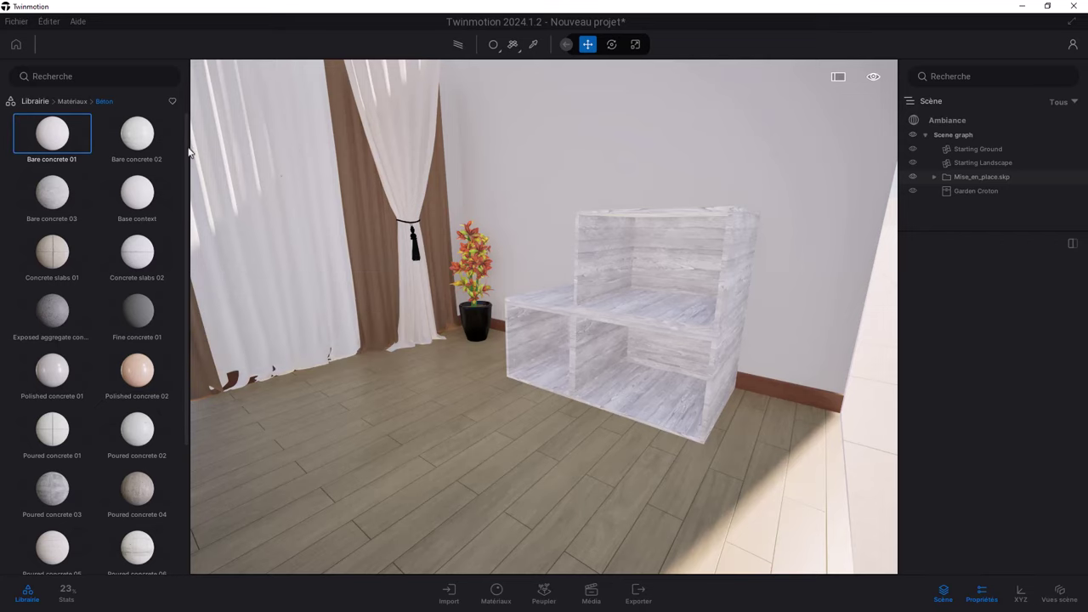
{"action": "left_click", "coordinate": [743, 282]}
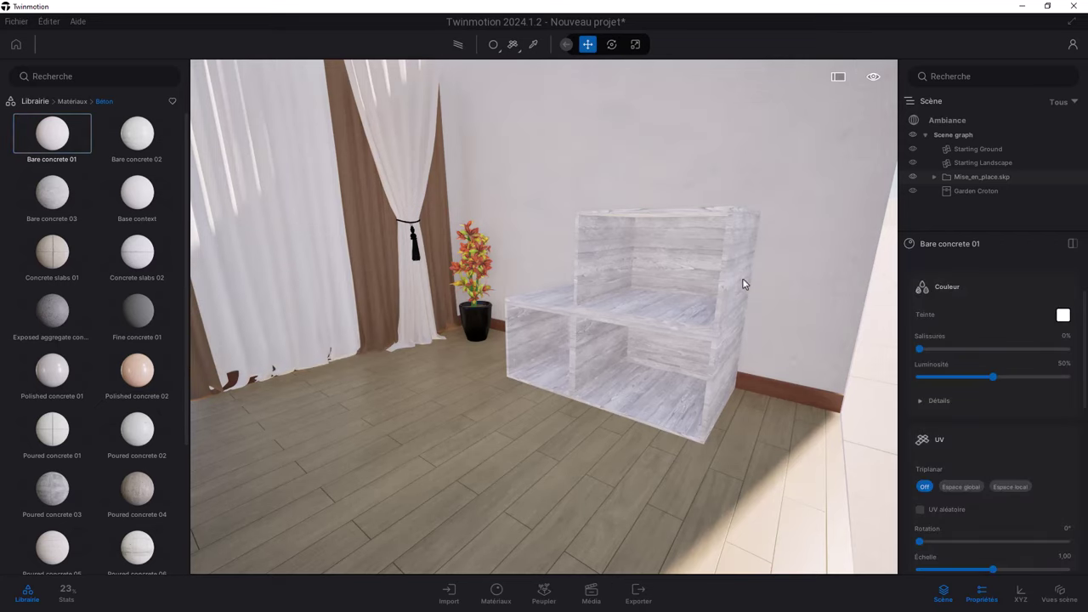
{"action": "right_click_drag", "start_coordinate": [743, 282], "coordinate": [807, 255]}
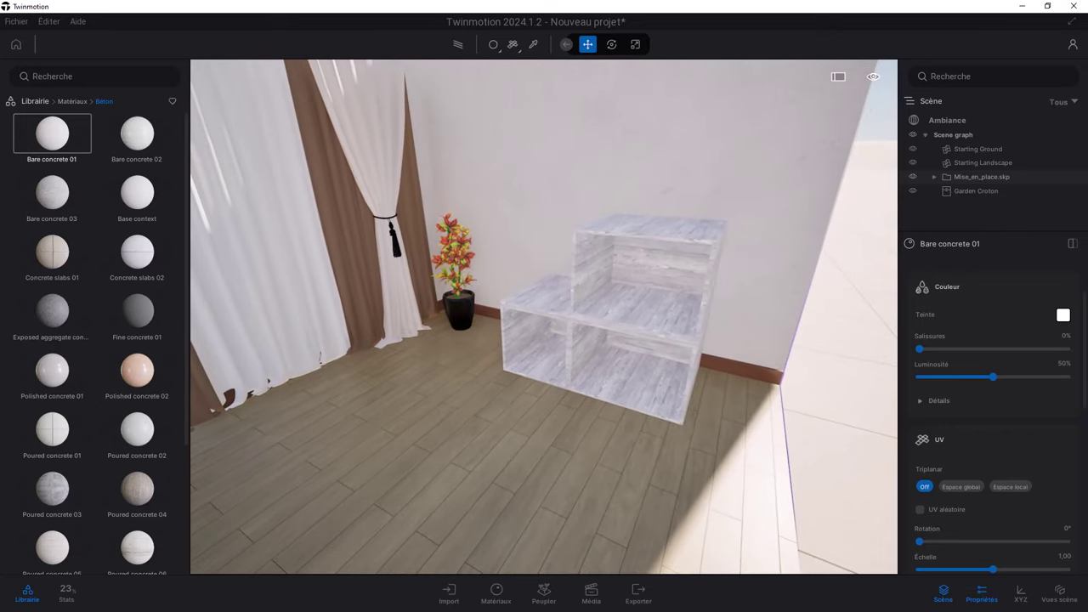
{"action": "left_click_drag", "start_coordinate": [604, 253], "coordinate": [600, 252]}
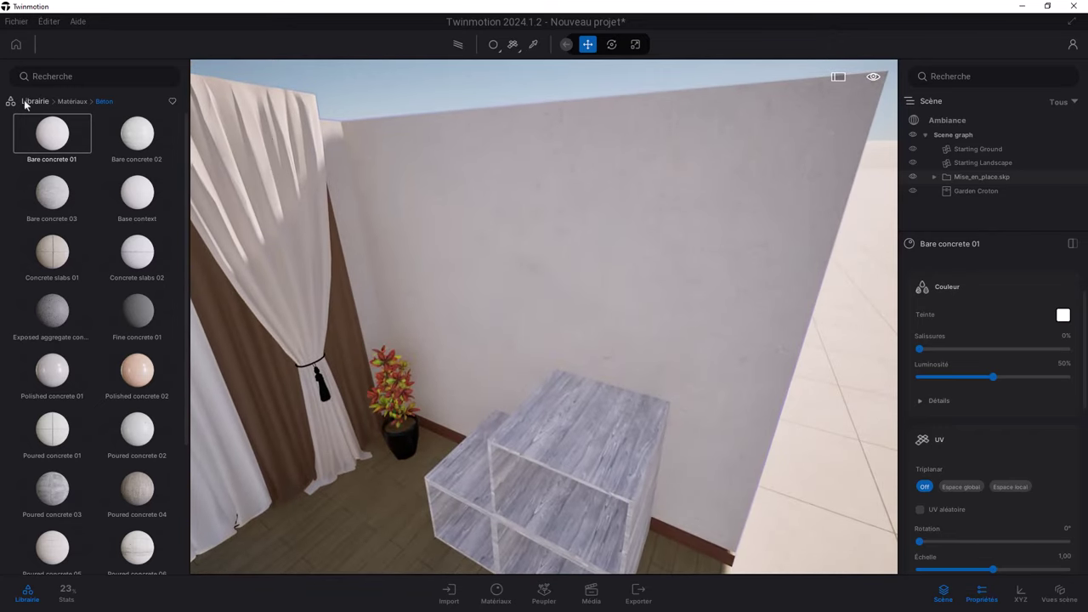
Step: Hang Painting framed 133x54 from Objets > Maison > Salon > Décoration above the shelf, undoing the extra copy
{"action": "left_click", "coordinate": [30, 102]}
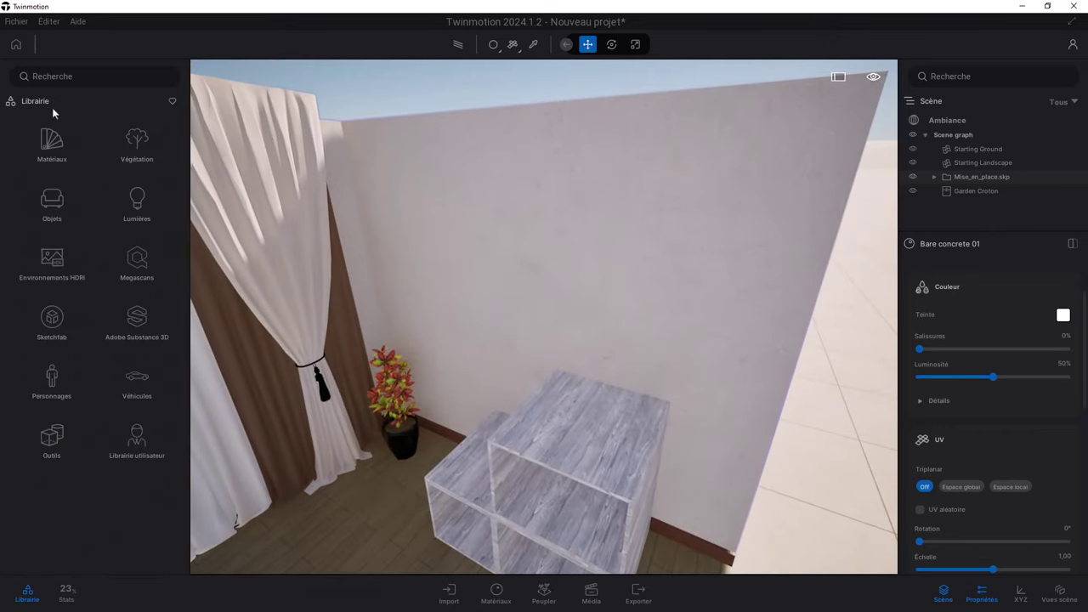
{"action": "left_click", "coordinate": [51, 199]}
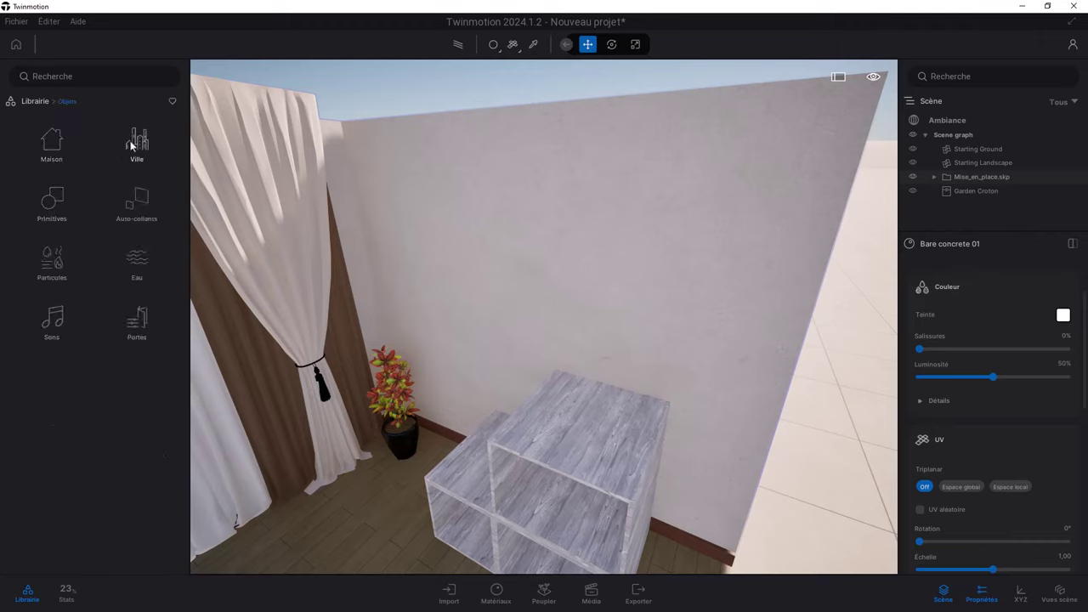
{"action": "left_click", "coordinate": [51, 143]}
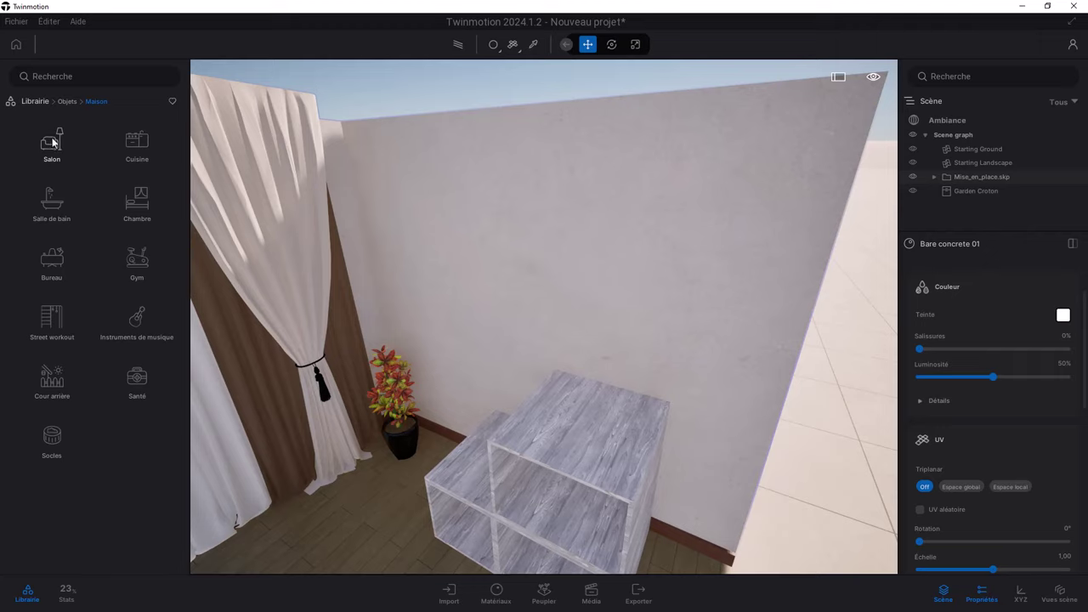
{"action": "left_click", "coordinate": [55, 145]}
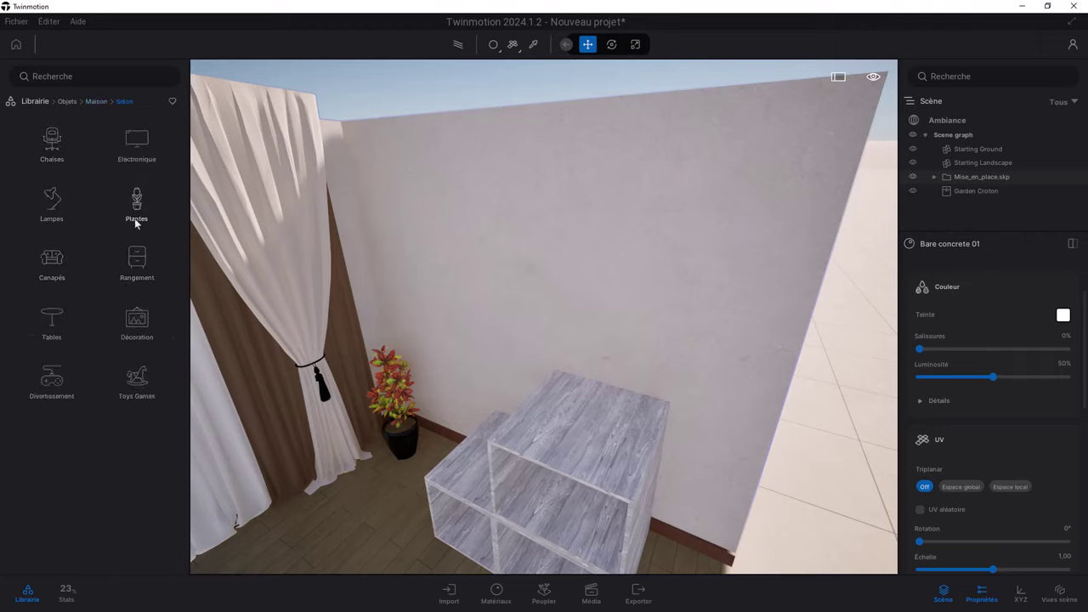
{"action": "left_click", "coordinate": [139, 317]}
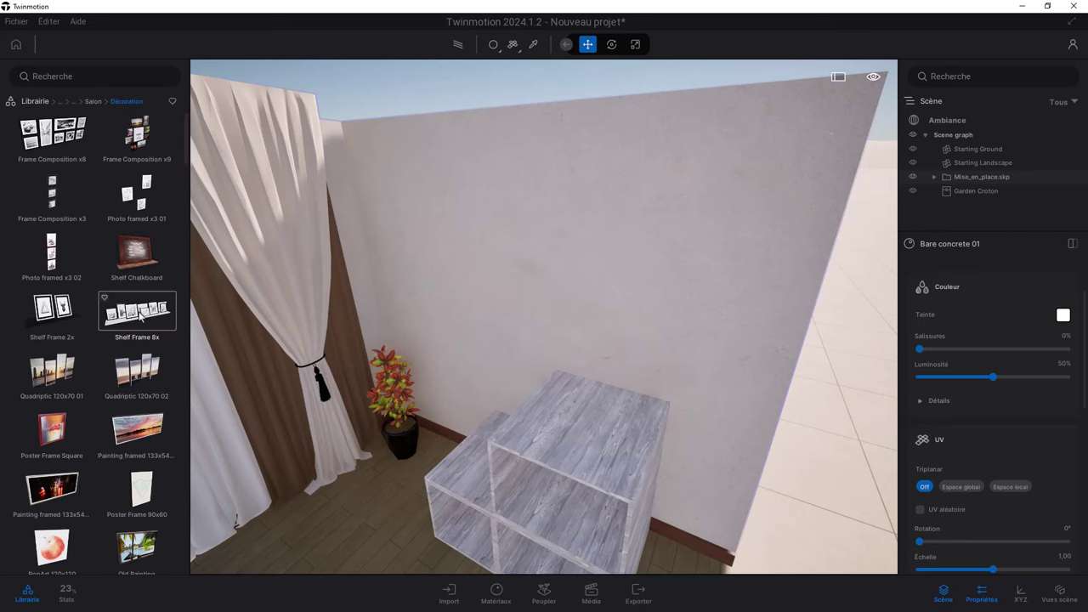
{"action": "mouse_move", "coordinate": [136, 429]}
{"action": "left_mouse_down"}
{"action": "mouse_move", "coordinate": [488, 317]}
{"action": "mouse_move", "coordinate": [563, 272]}
{"action": "mouse_move", "coordinate": [453, 280]}
{"action": "left_mouse_up"}
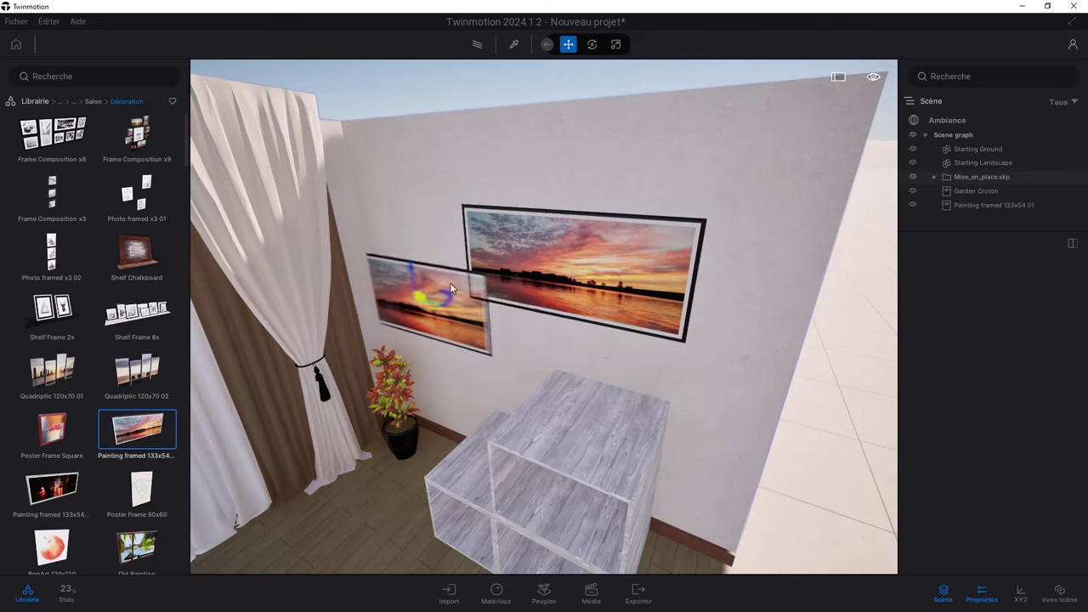
{"action": "key", "text": "ctrl+z"}
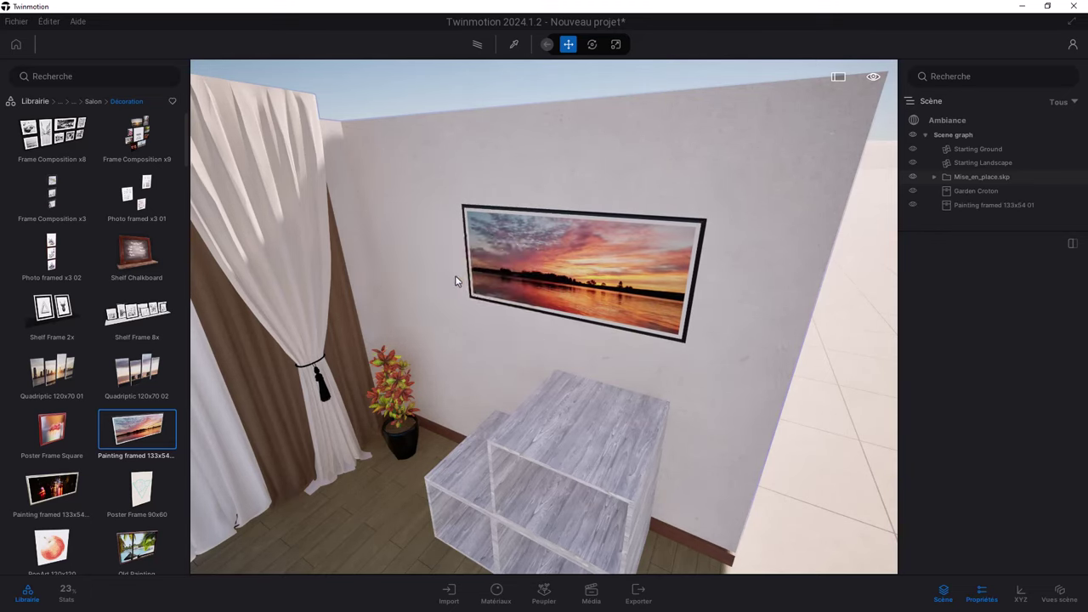
{"action": "left_click_drag", "start_coordinate": [522, 323], "coordinate": [476, 326]}
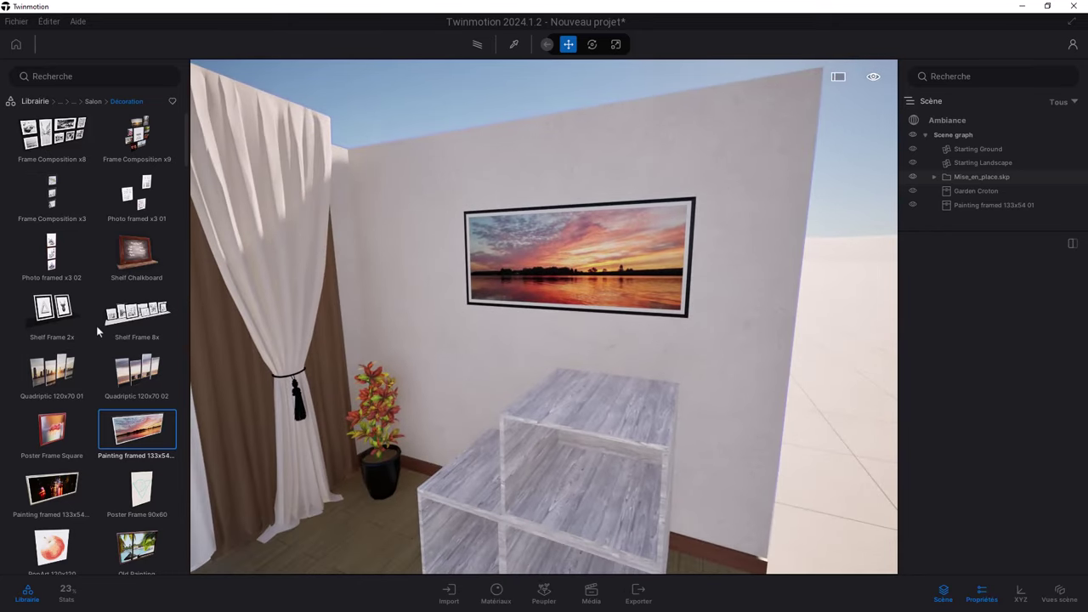
Step: Place Book 05 on the shelf top, delete the stray copy, and rotate it -90° along the shelf
{"action": "scroll", "coordinate": [107, 357], "scroll_direction": "down", "scroll_amount": 1}
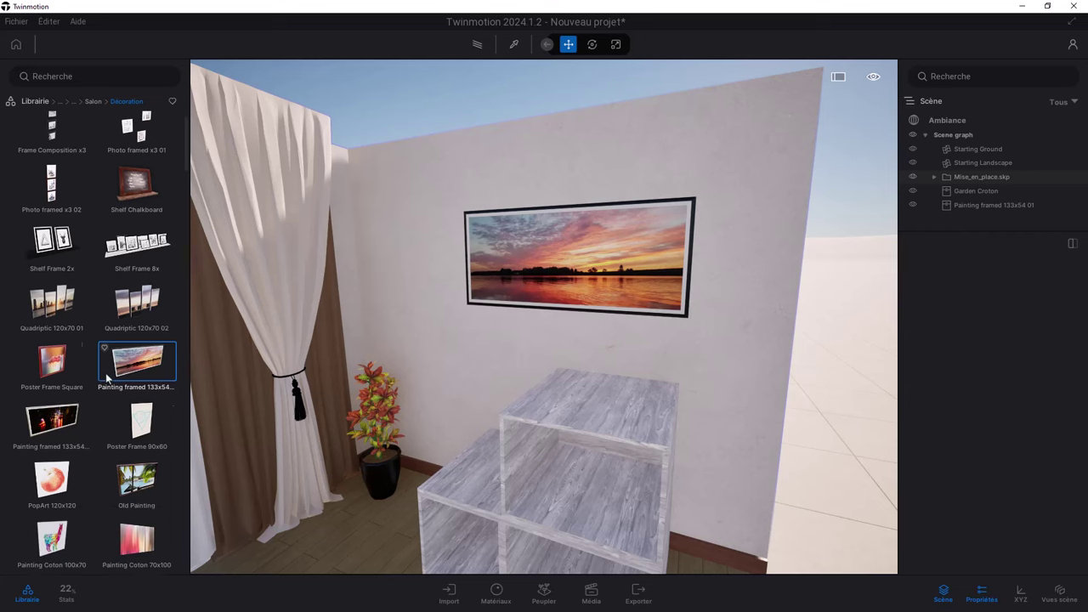
{"action": "scroll", "coordinate": [103, 368], "scroll_direction": "down", "scroll_amount": 2}
{"action": "scroll", "coordinate": [103, 368], "scroll_direction": "down", "scroll_amount": 2}
{"action": "scroll", "coordinate": [96, 362], "scroll_direction": "down", "scroll_amount": 2}
{"action": "scroll", "coordinate": [95, 361], "scroll_direction": "down", "scroll_amount": 3}
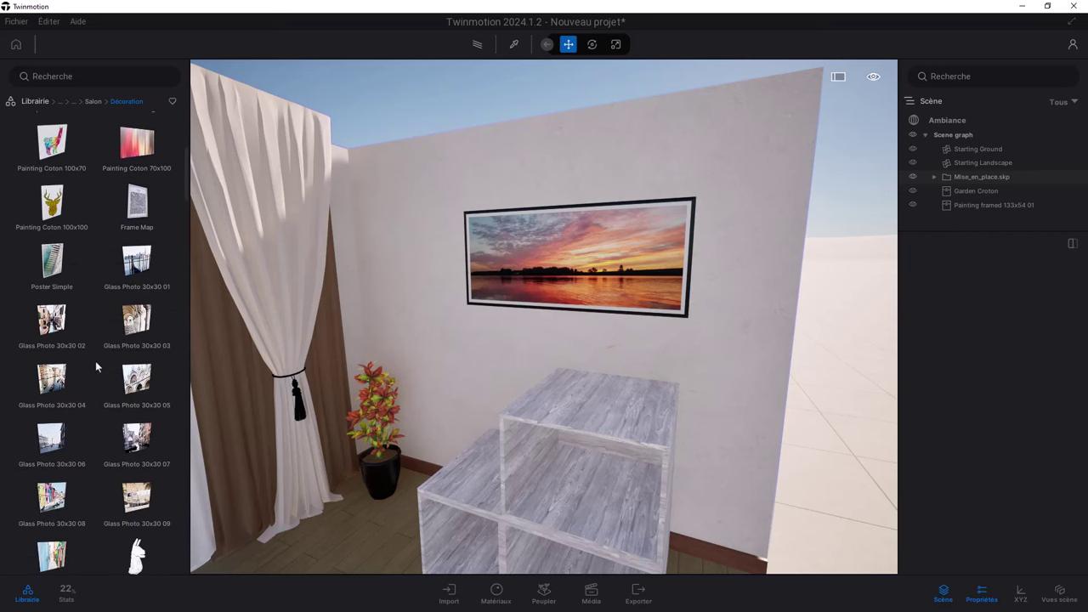
{"action": "scroll", "coordinate": [95, 360], "scroll_direction": "down", "scroll_amount": 2}
{"action": "scroll", "coordinate": [95, 358], "scroll_direction": "down", "scroll_amount": 1}
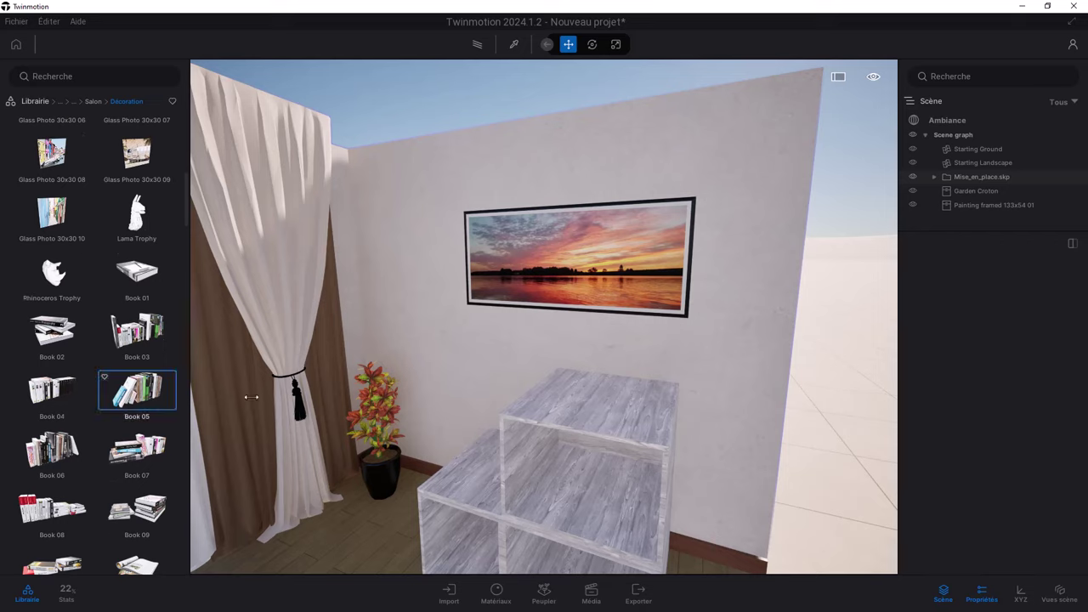
{"action": "mouse_move", "coordinate": [252, 397]}
{"action": "left_mouse_down"}
{"action": "mouse_move", "coordinate": [602, 414]}
{"action": "mouse_move", "coordinate": [590, 512]}
{"action": "left_mouse_up"}
{"action": "key", "text": "Delete"}
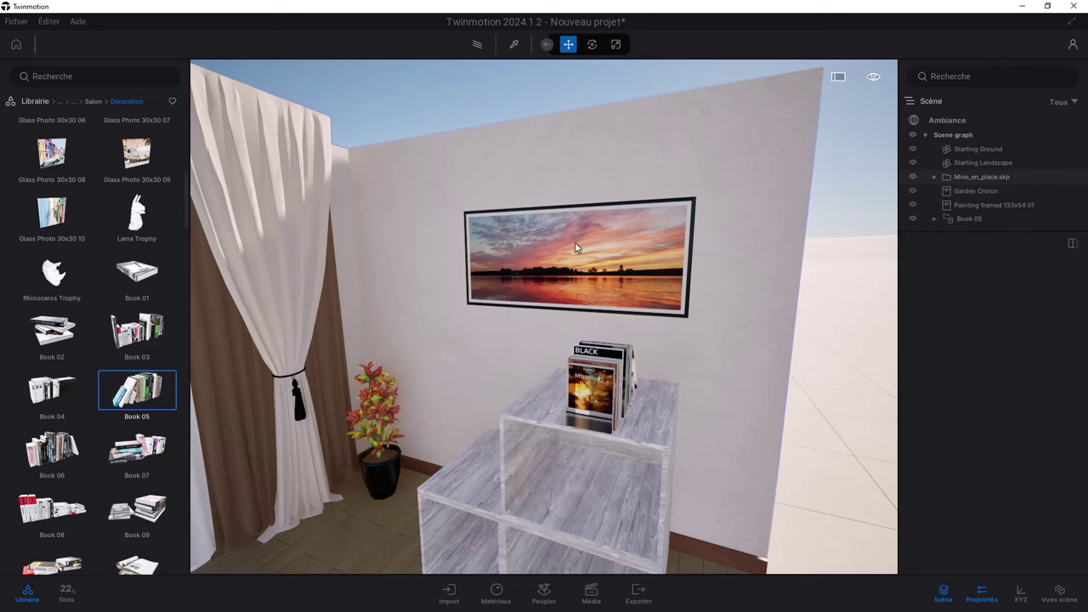
{"action": "left_click", "coordinate": [602, 395]}
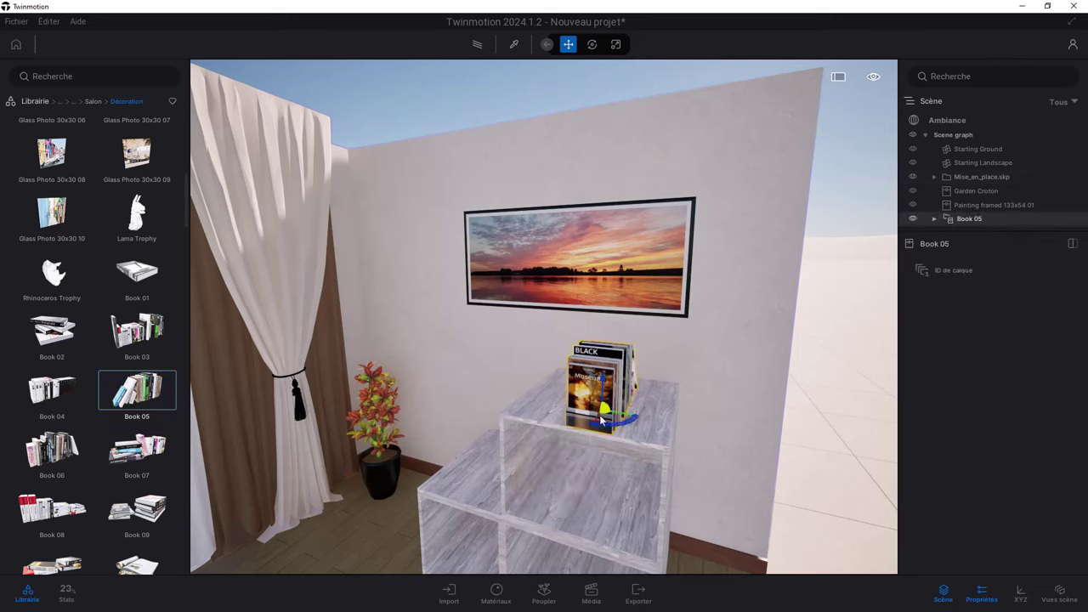
{"action": "mouse_move", "coordinate": [601, 416]}
{"action": "left_mouse_down"}
{"action": "mouse_move", "coordinate": [654, 413]}
{"action": "mouse_move", "coordinate": [679, 391]}
{"action": "left_mouse_up"}
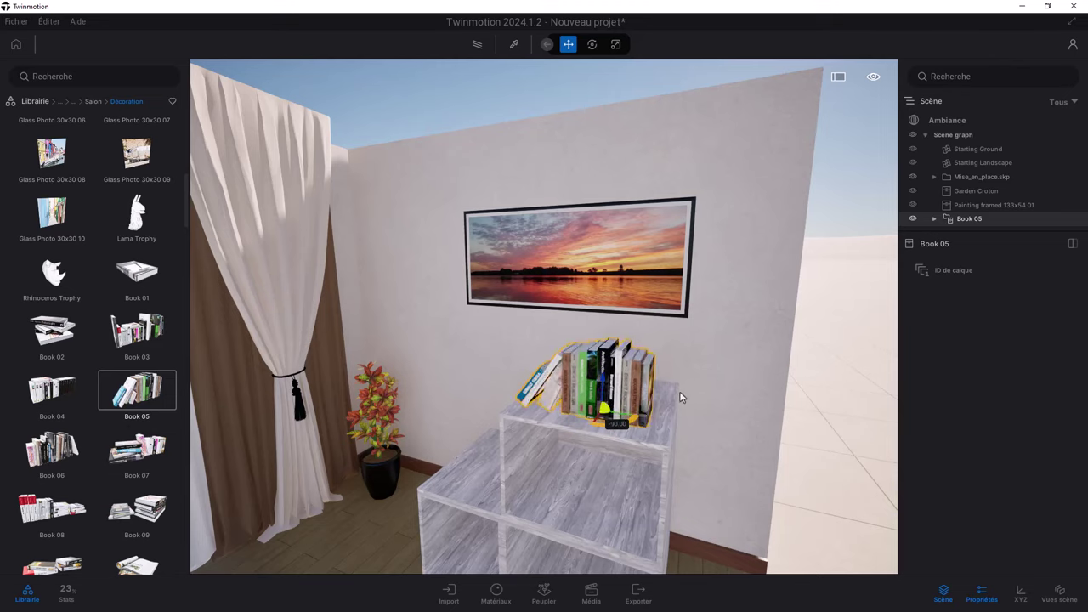
Step: Stand the tall white Vase 04 on the lower tier of the shelf unit
{"action": "scroll", "coordinate": [88, 259], "scroll_direction": "down", "scroll_amount": 2}
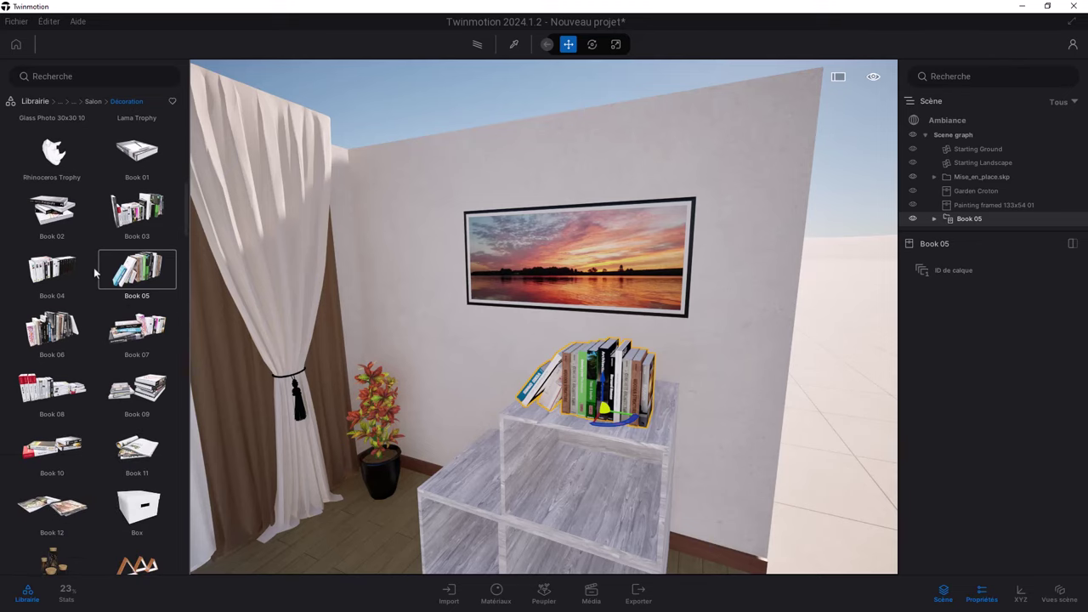
{"action": "scroll", "coordinate": [90, 262], "scroll_direction": "down", "scroll_amount": 2}
{"action": "scroll", "coordinate": [94, 267], "scroll_direction": "down", "scroll_amount": 2}
{"action": "scroll", "coordinate": [94, 267], "scroll_direction": "down", "scroll_amount": 1}
{"action": "scroll", "coordinate": [93, 267], "scroll_direction": "down", "scroll_amount": 1}
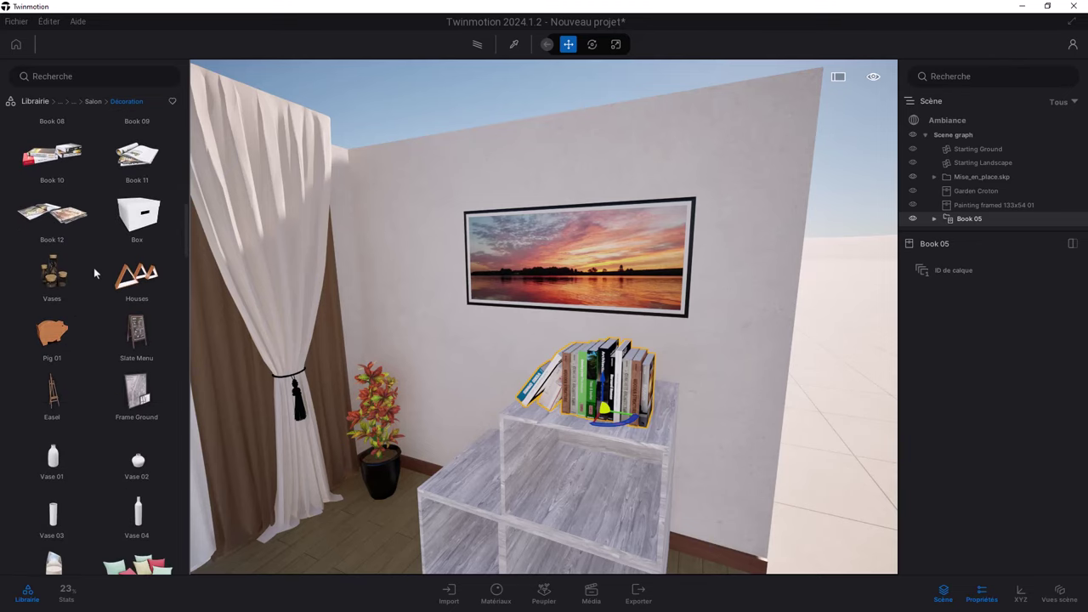
{"action": "scroll", "coordinate": [94, 267], "scroll_direction": "down", "scroll_amount": 2}
{"action": "scroll", "coordinate": [93, 267], "scroll_direction": "down", "scroll_amount": 1}
{"action": "scroll", "coordinate": [93, 270], "scroll_direction": "down", "scroll_amount": 1}
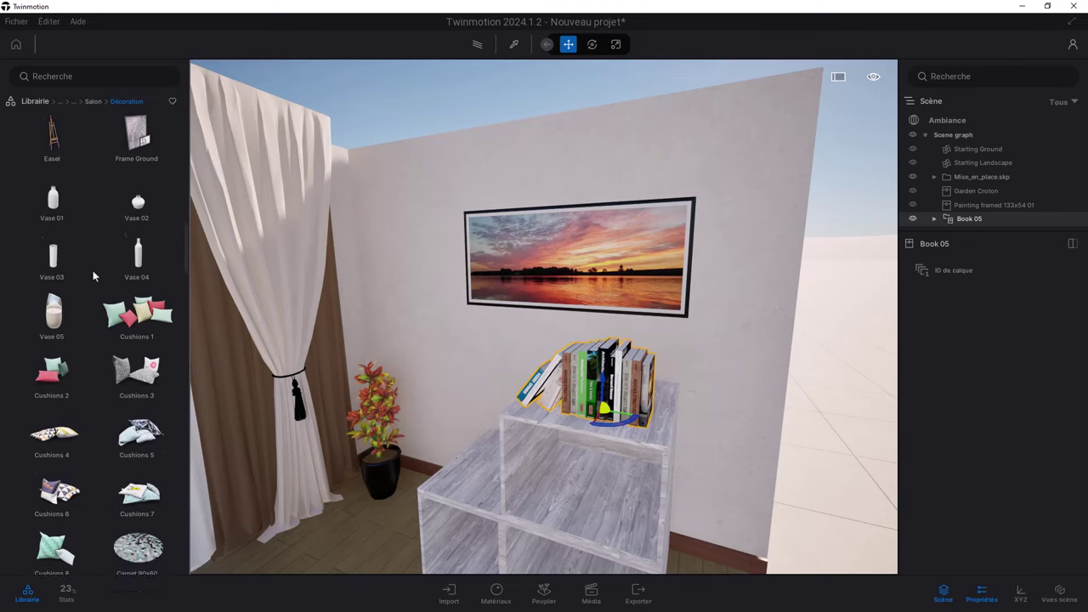
{"action": "scroll", "coordinate": [92, 270], "scroll_direction": "down", "scroll_amount": 1}
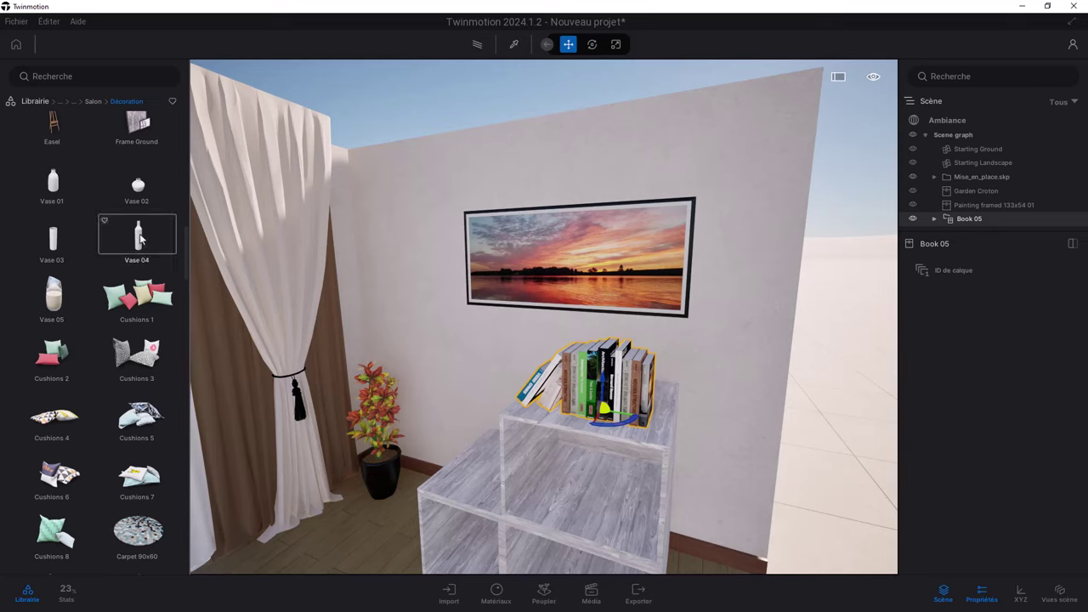
{"action": "left_click_drag", "start_coordinate": [139, 239], "coordinate": [457, 495]}
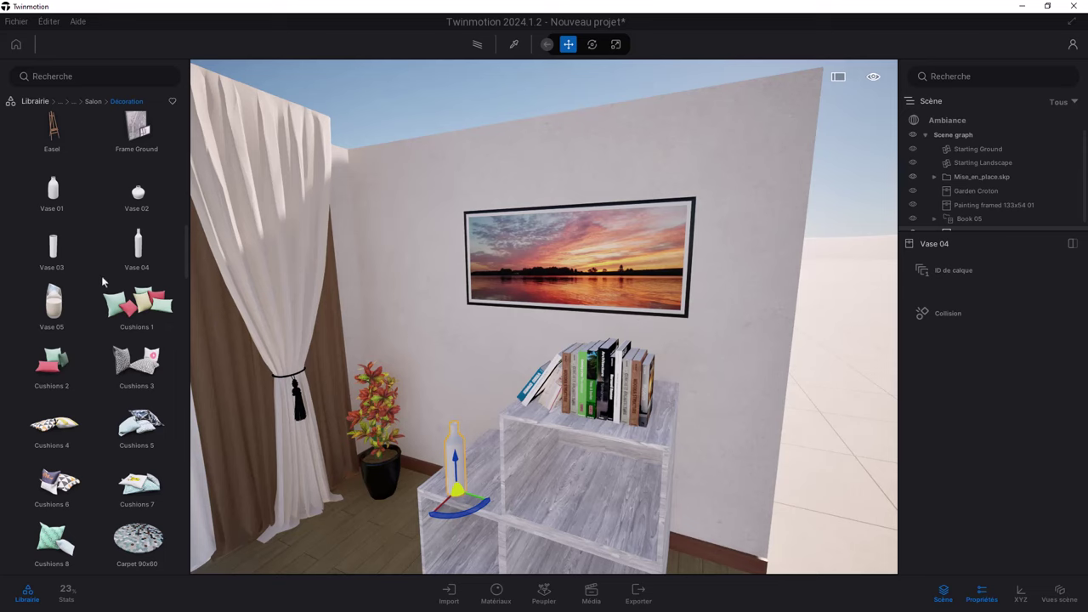
Step: Scroll the Décoration list down to the carpet assets
{"action": "scroll", "coordinate": [92, 336], "scroll_direction": "down", "scroll_amount": 2}
{"action": "scroll", "coordinate": [93, 340], "scroll_direction": "down", "scroll_amount": 2}
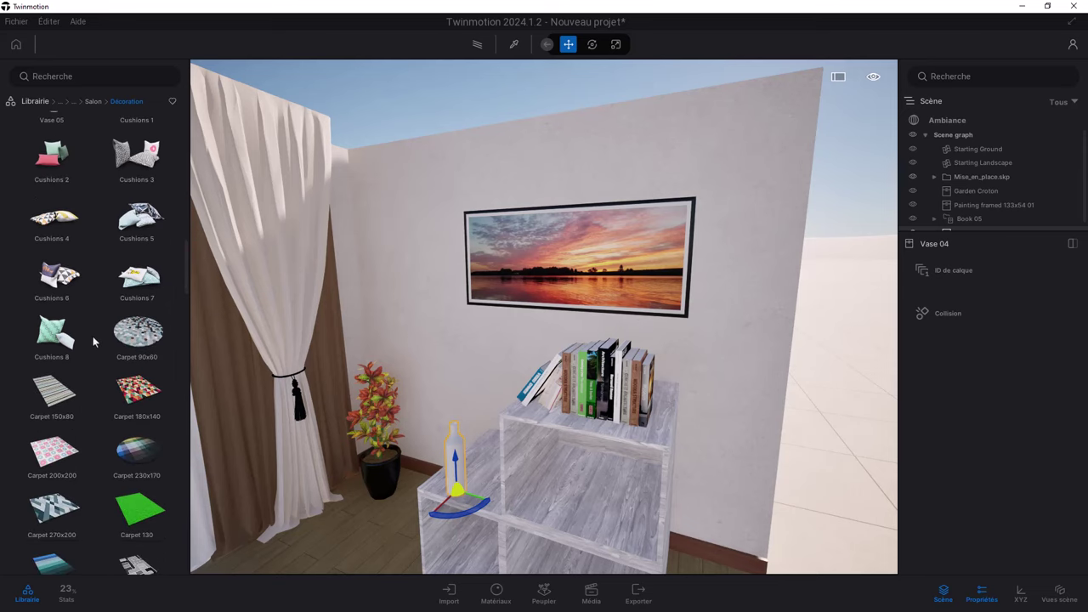
{"action": "scroll", "coordinate": [146, 425], "scroll_direction": "down", "scroll_amount": 2}
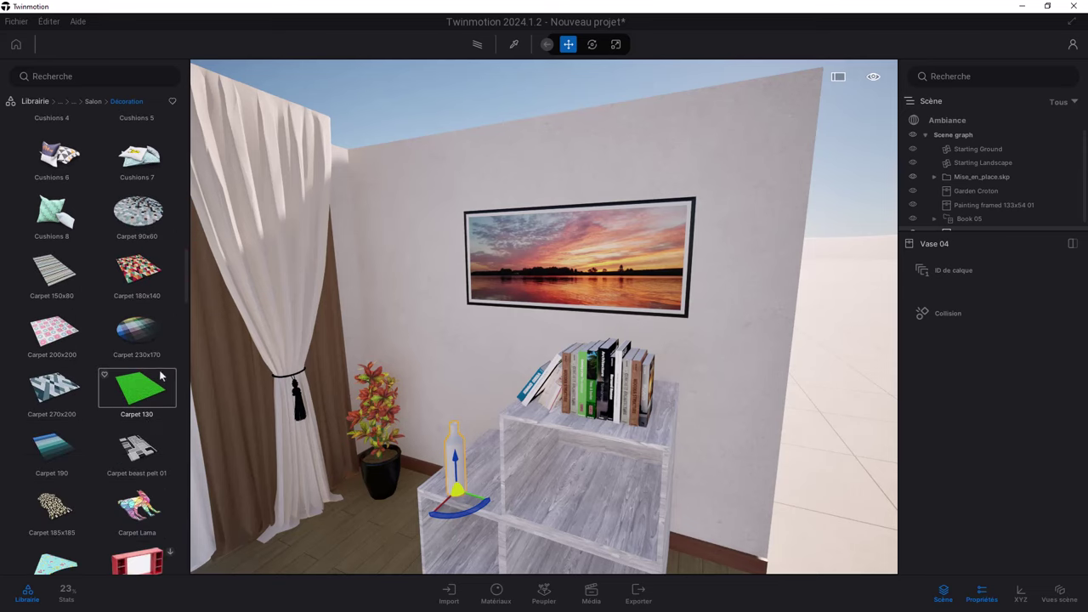
{"action": "scroll", "coordinate": [160, 376], "scroll_direction": "down", "scroll_amount": 2}
{"action": "scroll", "coordinate": [354, 384], "scroll_direction": "down", "scroll_amount": 3}
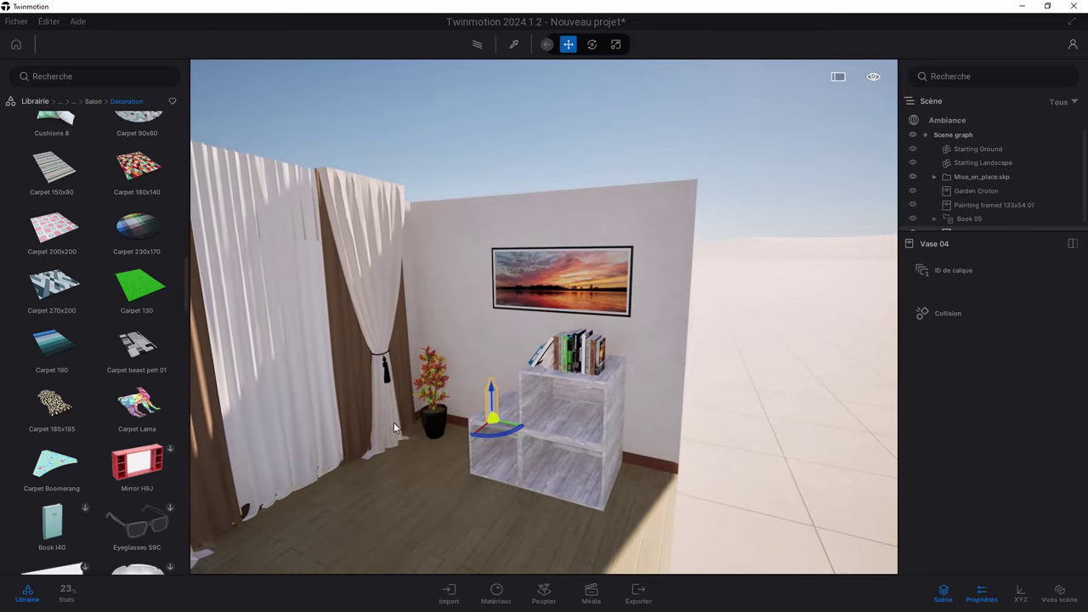
Step: Lay the green Carpet 130 rug on the floor in front of the shelf
{"action": "scroll", "coordinate": [365, 418], "scroll_direction": "up", "scroll_amount": 2}
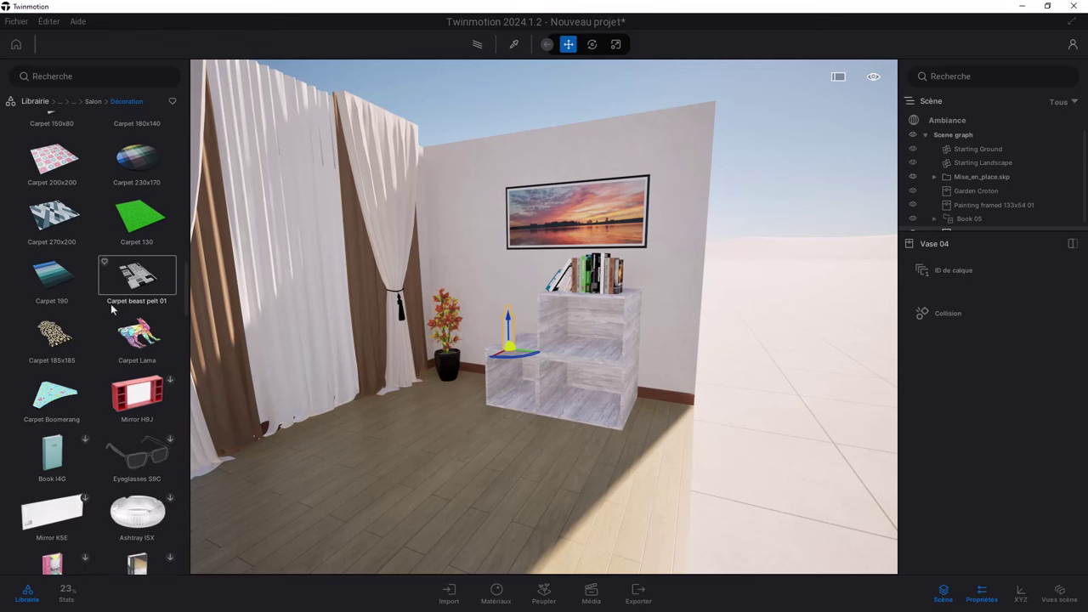
{"action": "scroll", "coordinate": [117, 296], "scroll_direction": "down", "scroll_amount": 1}
{"action": "left_click_drag", "start_coordinate": [159, 294], "coordinate": [442, 476]}
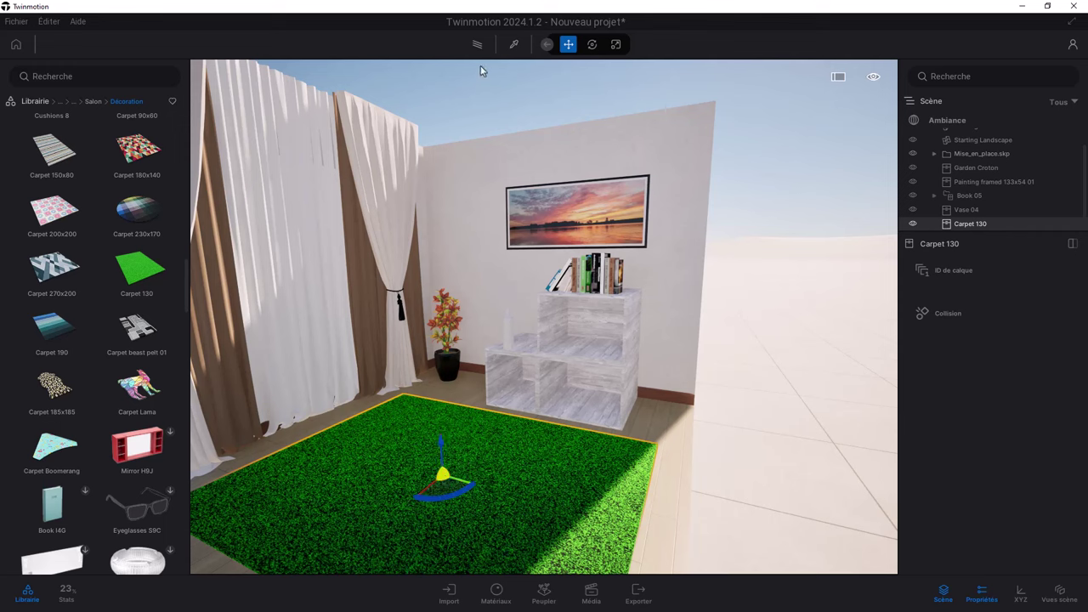
Step: Sample the carpet's MI_LongPileCarpet06 material and try Fine fur quality before keeping Standard
{"action": "left_click", "coordinate": [514, 45]}
{"action": "left_click", "coordinate": [502, 521]}
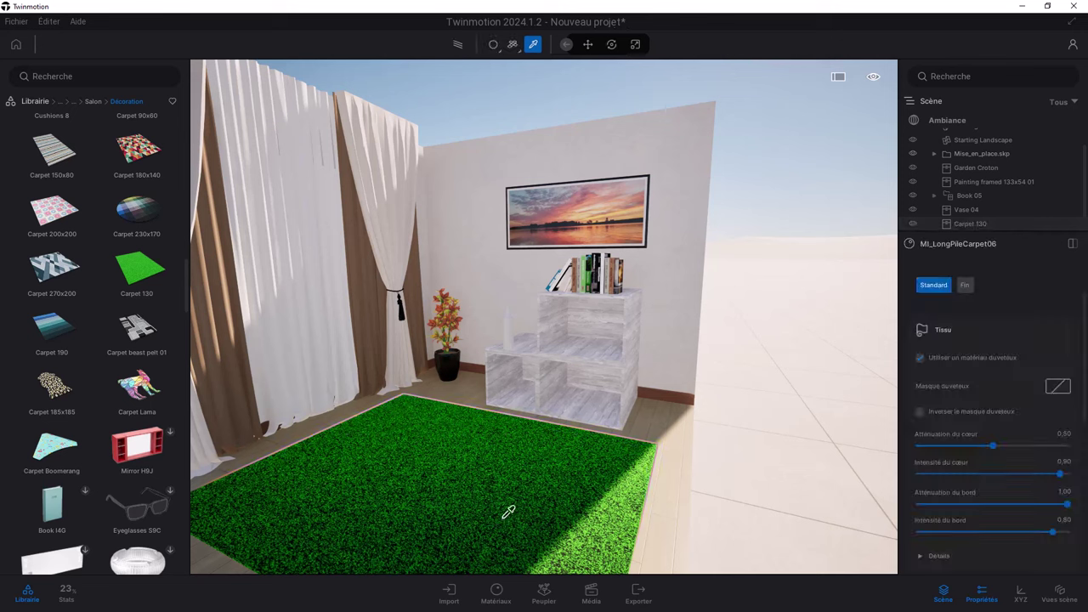
{"action": "scroll", "coordinate": [981, 393], "scroll_direction": "up", "scroll_amount": 2}
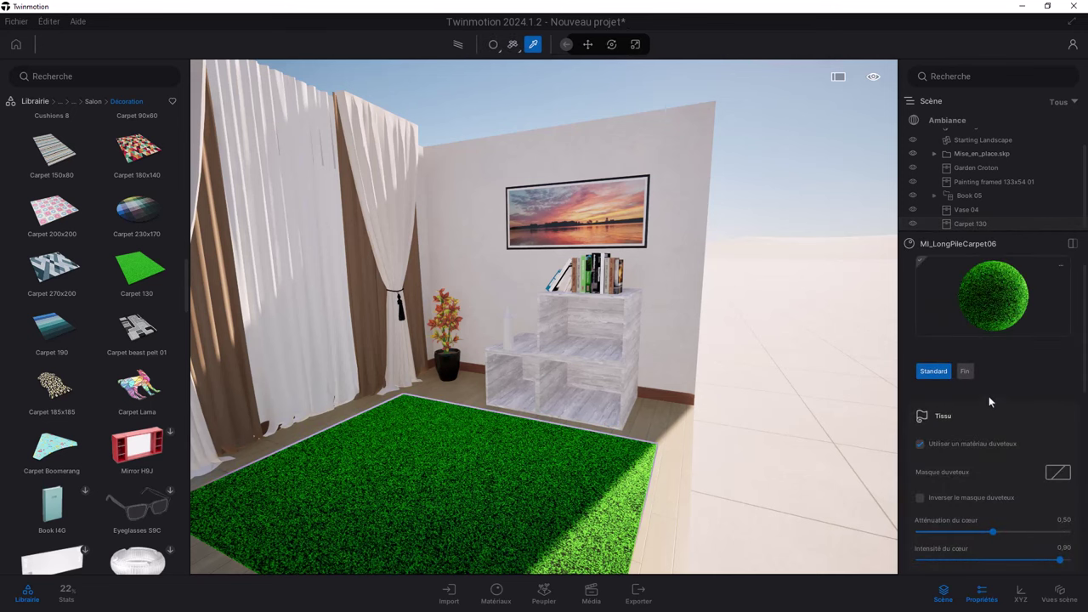
{"action": "scroll", "coordinate": [1000, 372], "scroll_direction": "down", "scroll_amount": 1}
{"action": "scroll", "coordinate": [1000, 393], "scroll_direction": "down", "scroll_amount": 2}
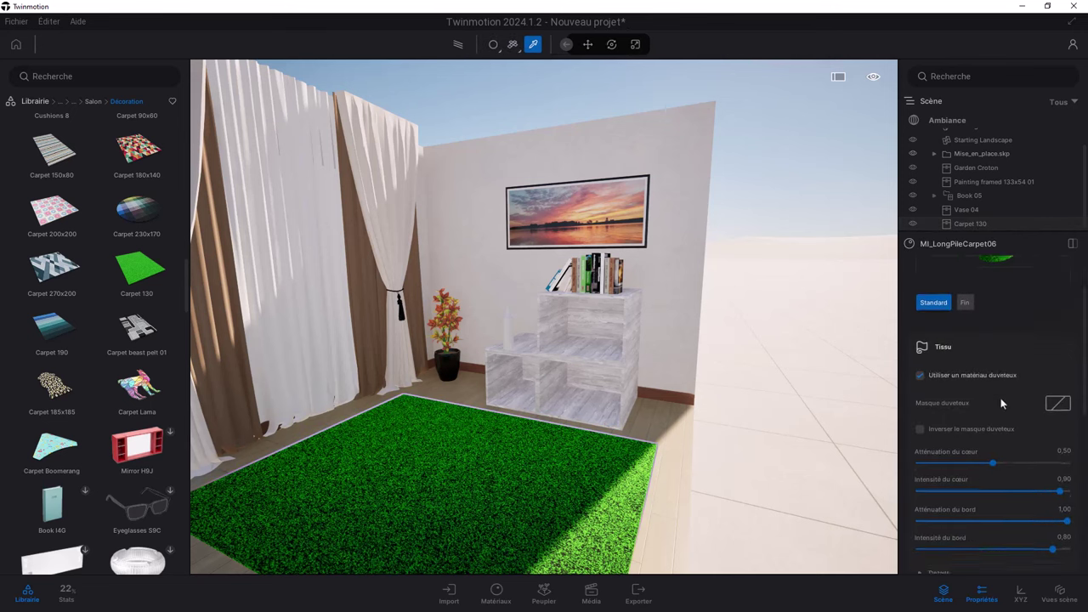
{"action": "scroll", "coordinate": [1007, 391], "scroll_direction": "up", "scroll_amount": 2}
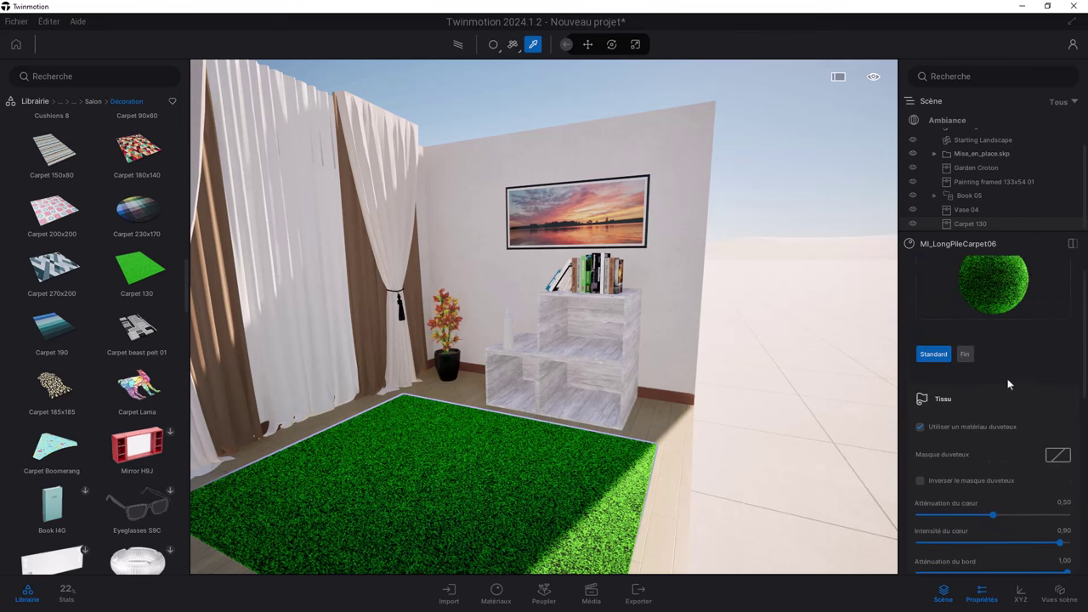
{"action": "scroll", "coordinate": [1010, 374], "scroll_direction": "up", "scroll_amount": 1}
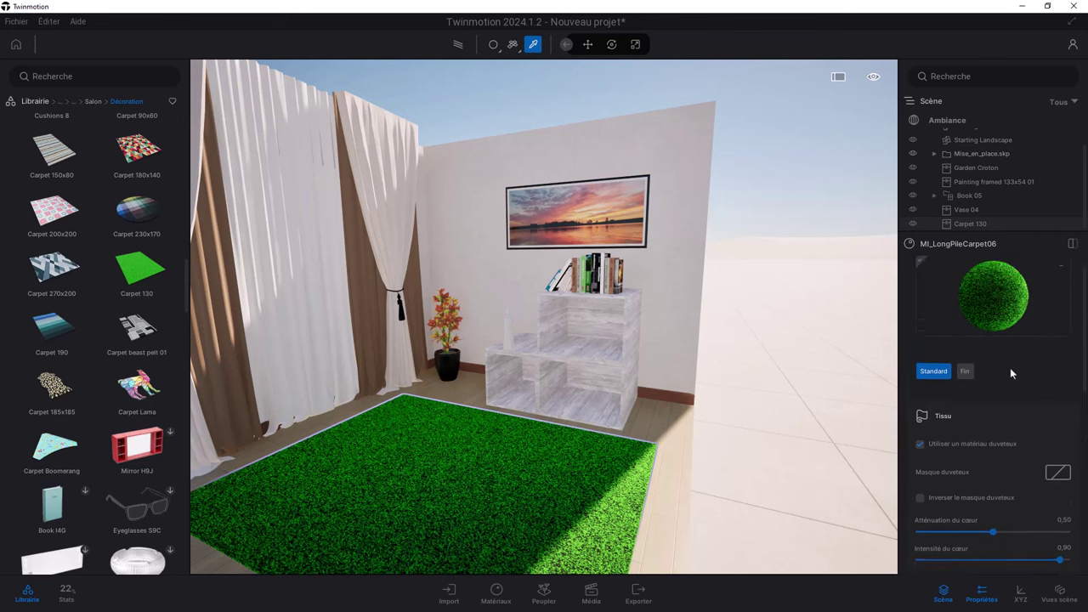
{"action": "left_click", "coordinate": [966, 371]}
{"action": "left_click", "coordinate": [933, 371]}
Step: Close the carpet material settings and delete the green Carpet 130 rug
{"action": "left_click", "coordinate": [587, 45]}
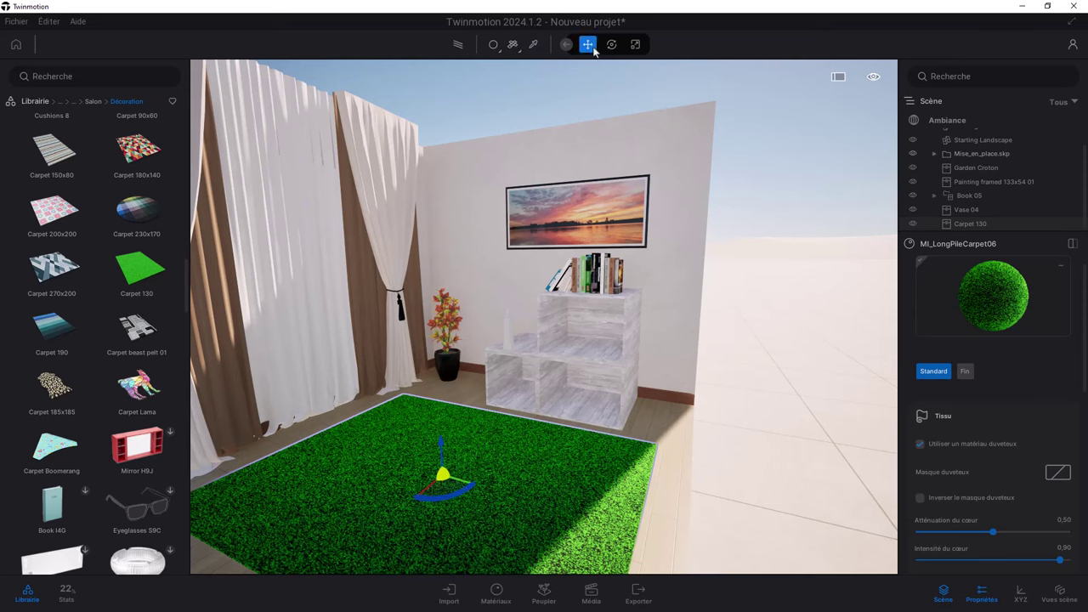
{"action": "left_click", "coordinate": [488, 508]}
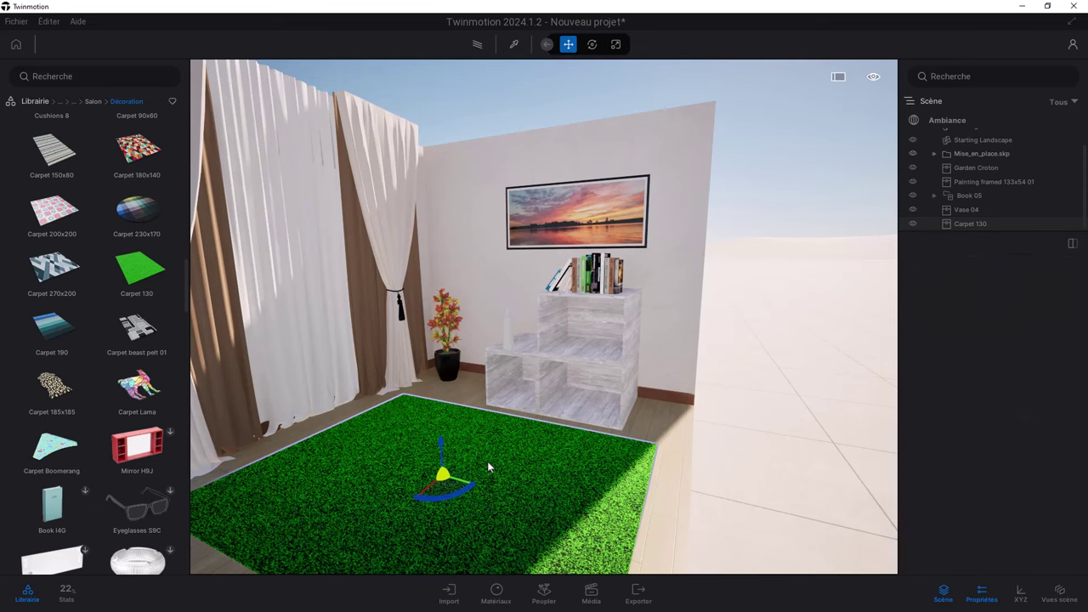
{"action": "left_click_drag", "start_coordinate": [552, 469], "coordinate": [574, 466]}
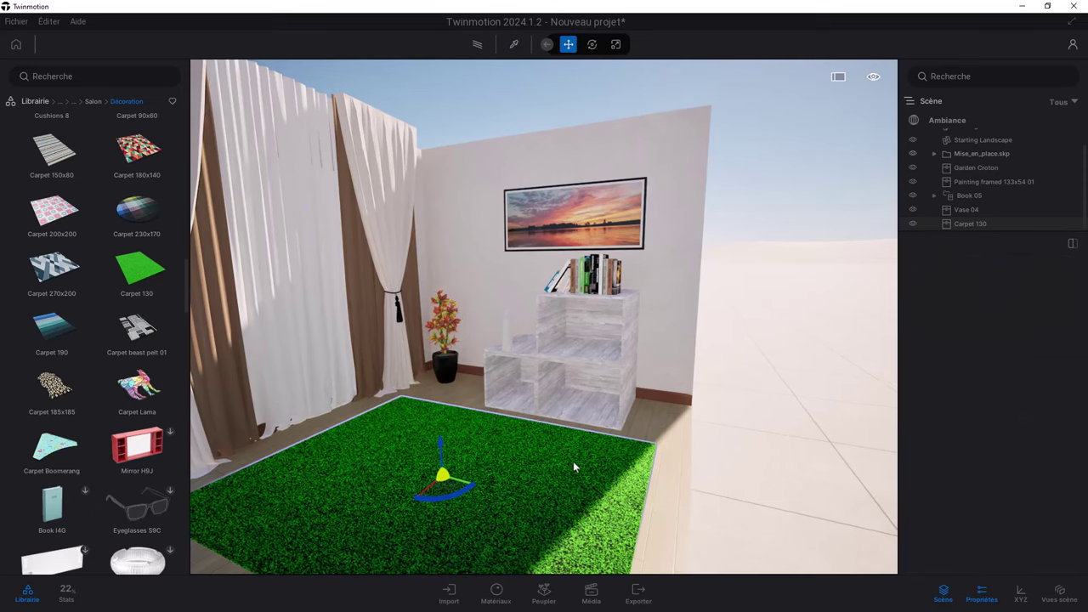
{"action": "left_click", "coordinate": [744, 447]}
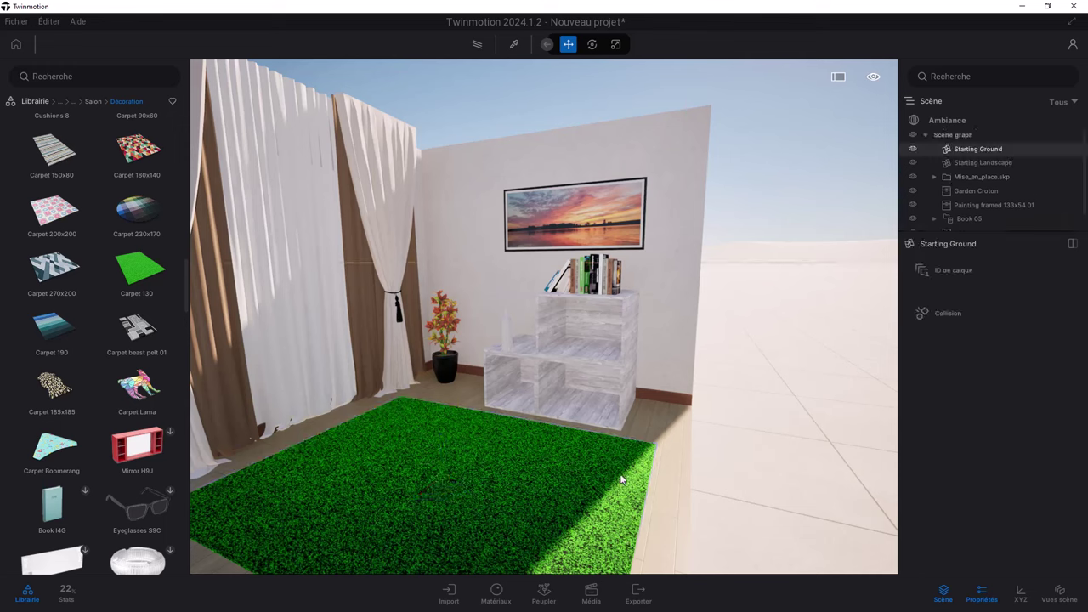
{"action": "left_click", "coordinate": [591, 516]}
{"action": "key", "text": "Delete"}
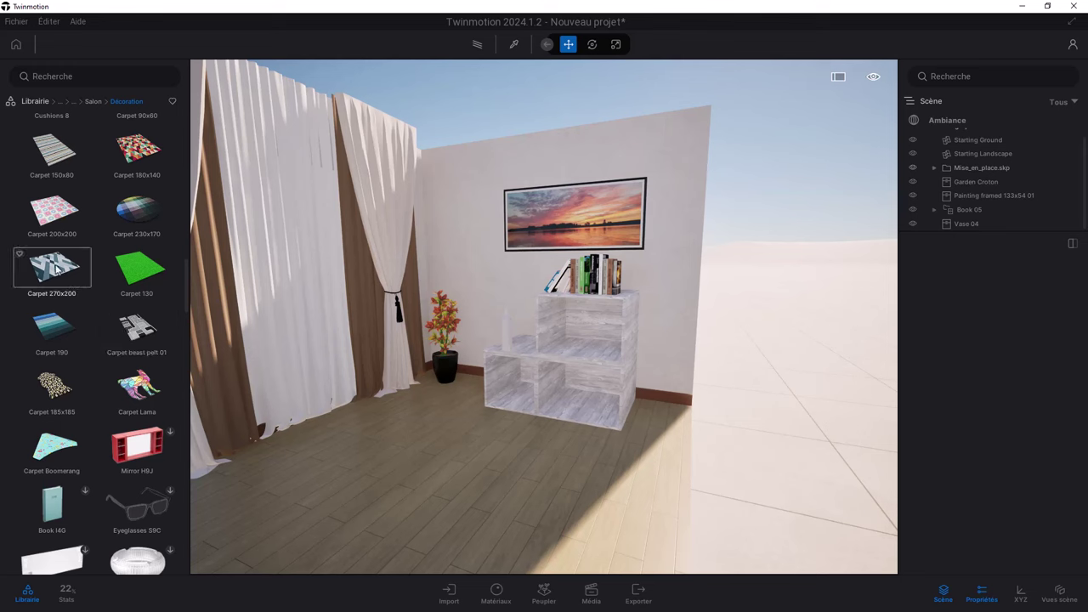
Step: Lay the blue-grey patterned Carpet 270x200 on the floor in front of the shelf
{"action": "left_click_drag", "start_coordinate": [59, 271], "coordinate": [433, 490]}
{"action": "scroll", "coordinate": [616, 370], "scroll_direction": "up", "scroll_amount": 5}
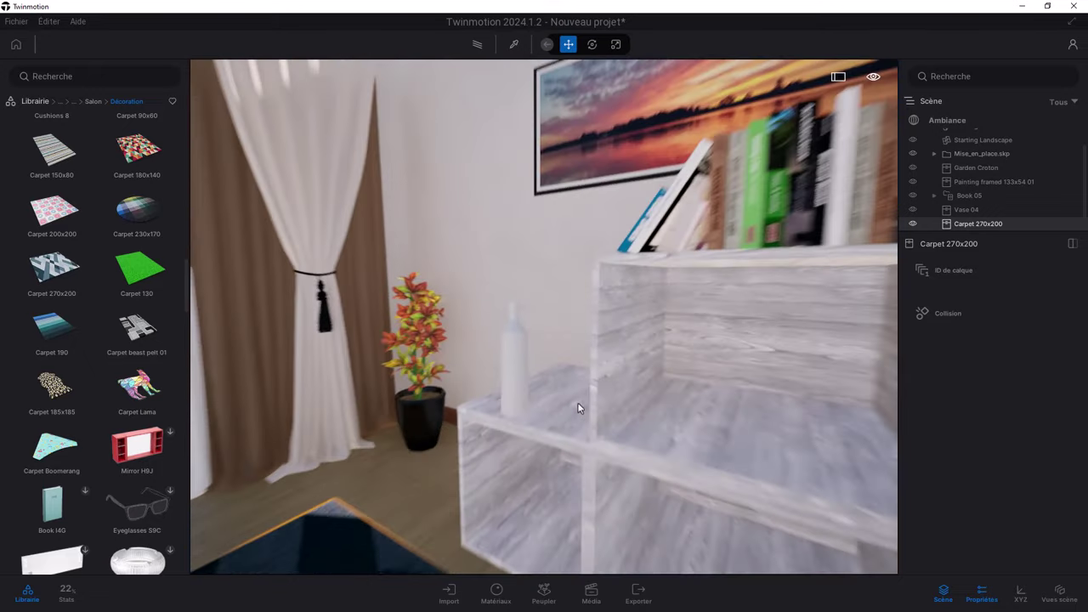
{"action": "scroll", "coordinate": [561, 430], "scroll_direction": "down", "scroll_amount": 3}
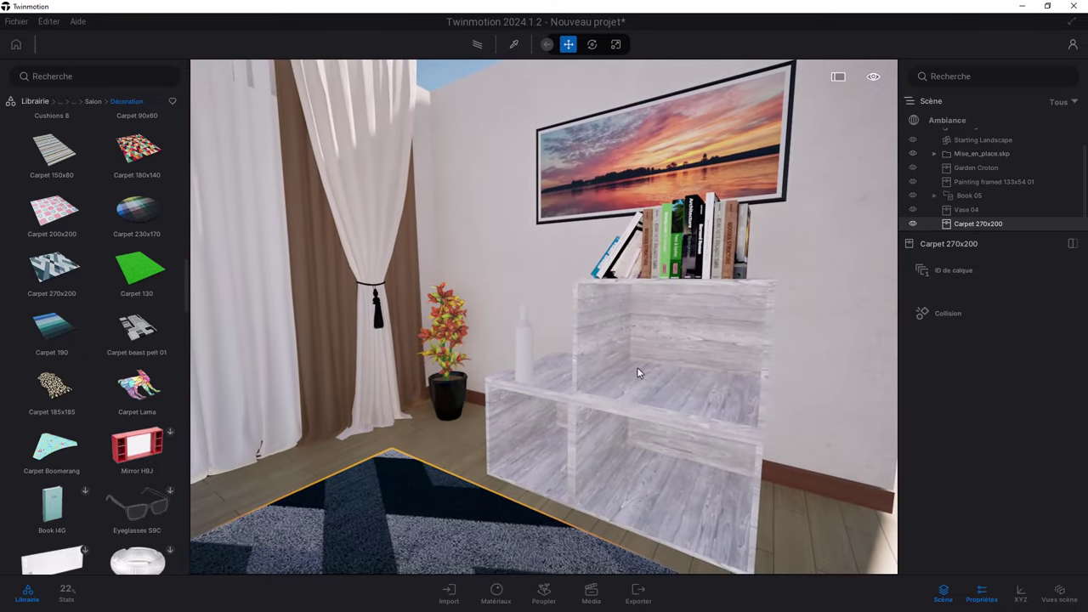
{"action": "scroll", "coordinate": [637, 372], "scroll_direction": "up", "scroll_amount": 3}
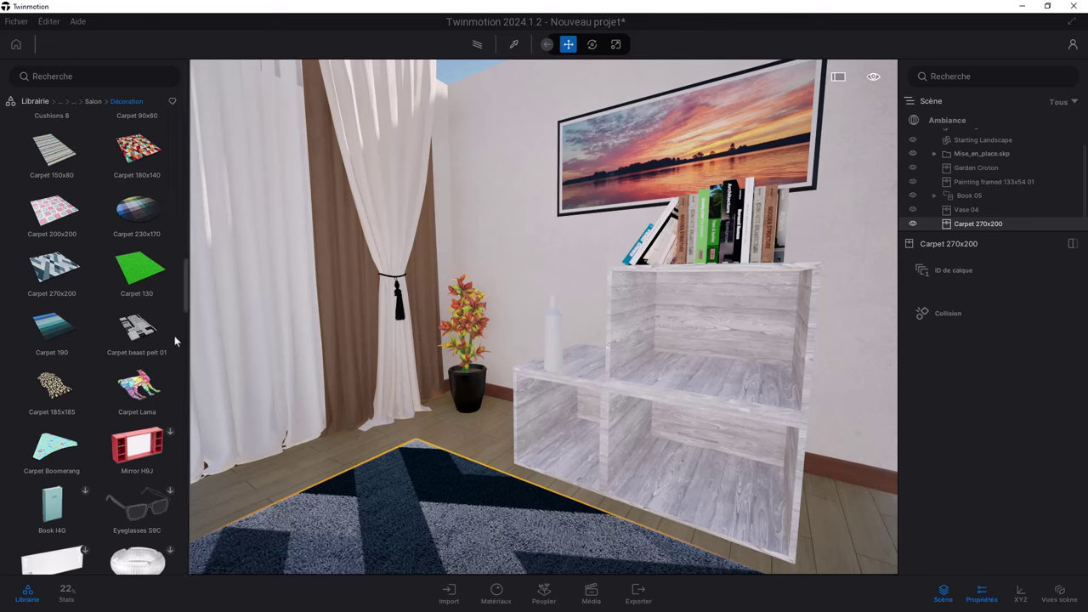
{"action": "scroll", "coordinate": [141, 446], "scroll_direction": "down", "scroll_amount": 1}
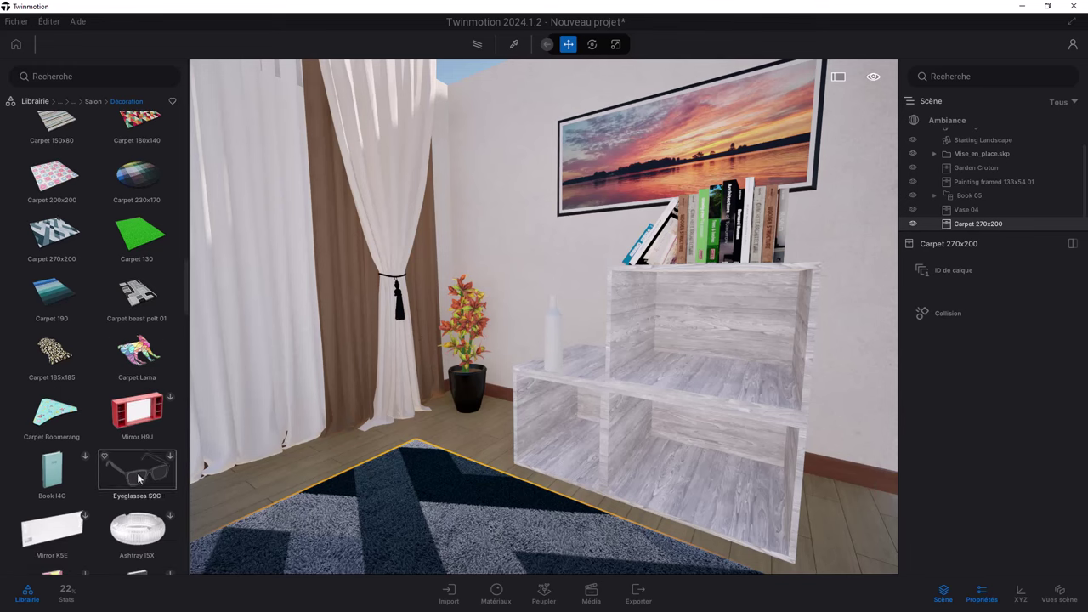
{"action": "left_click", "coordinate": [137, 473]}
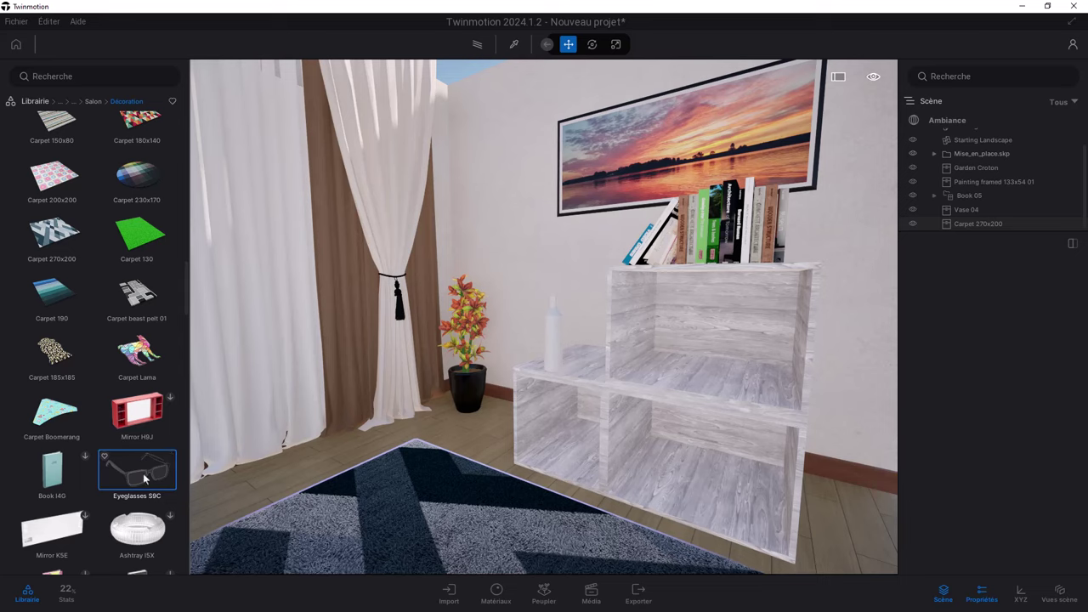
Step: Place Eyeglasses S9C on the shelf beside the vase and rotate them to an angle
{"action": "left_click_drag", "start_coordinate": [144, 478], "coordinate": [594, 385]}
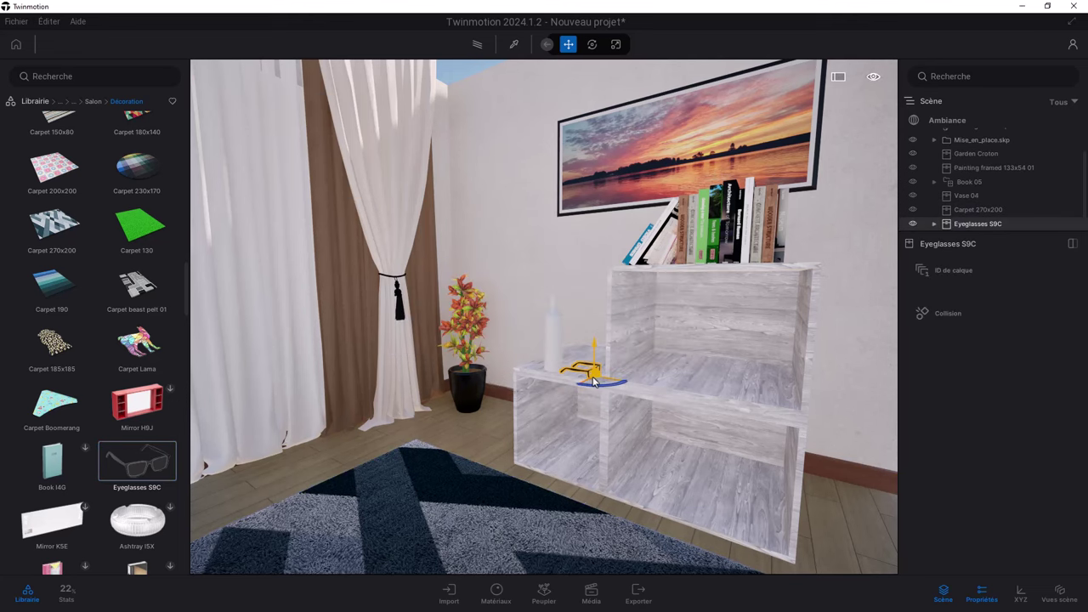
{"action": "scroll", "coordinate": [587, 382], "scroll_direction": "up", "scroll_amount": 5}
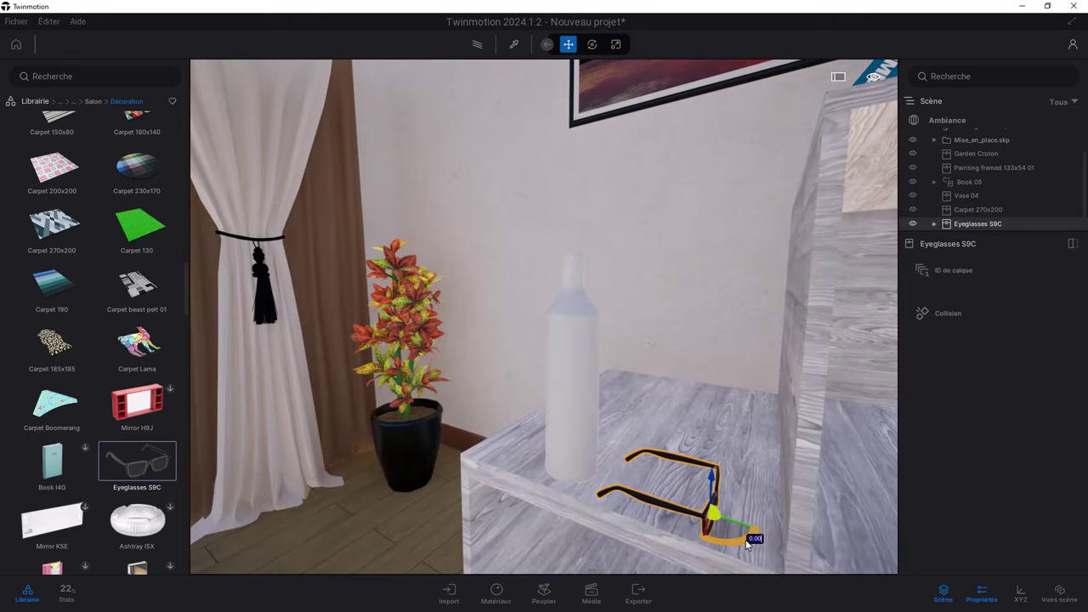
{"action": "left_click_drag", "start_coordinate": [730, 543], "coordinate": [646, 517]}
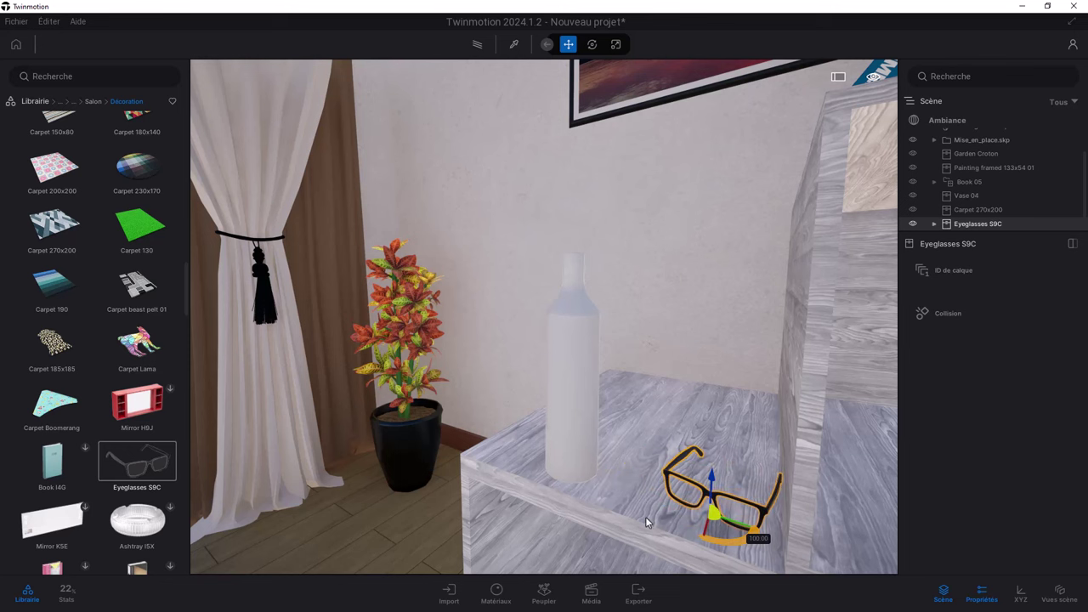
{"action": "scroll", "coordinate": [636, 446], "scroll_direction": "down", "scroll_amount": 5}
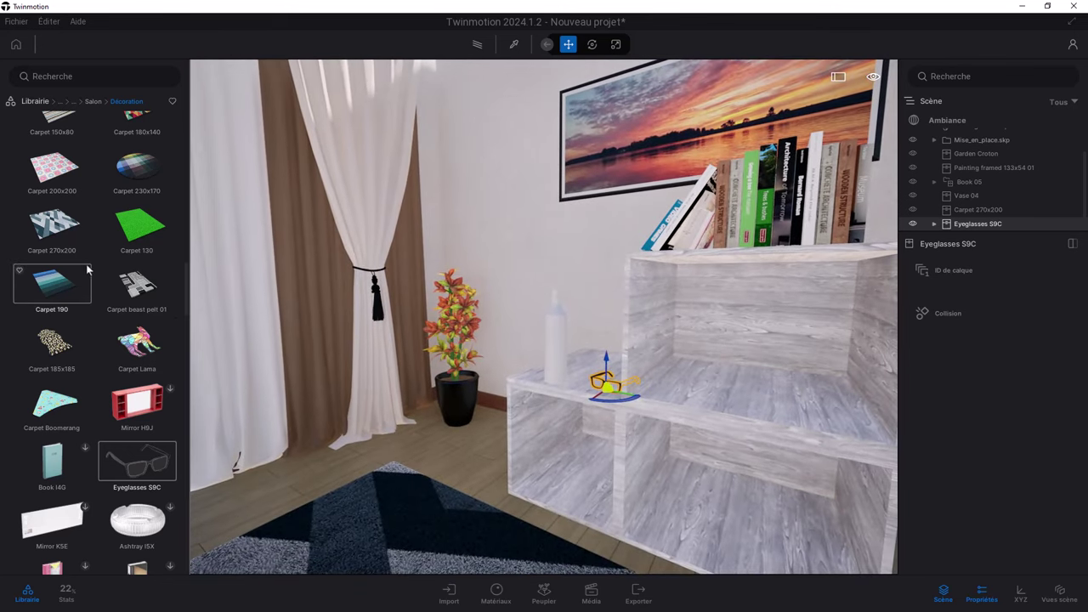
Step: Put the Vases set into the lower shelf compartment
{"action": "scroll", "coordinate": [87, 268], "scroll_direction": "up", "scroll_amount": 2}
{"action": "scroll", "coordinate": [88, 269], "scroll_direction": "up", "scroll_amount": 3}
{"action": "scroll", "coordinate": [102, 272], "scroll_direction": "up", "scroll_amount": 3}
{"action": "scroll", "coordinate": [133, 281], "scroll_direction": "up", "scroll_amount": 2}
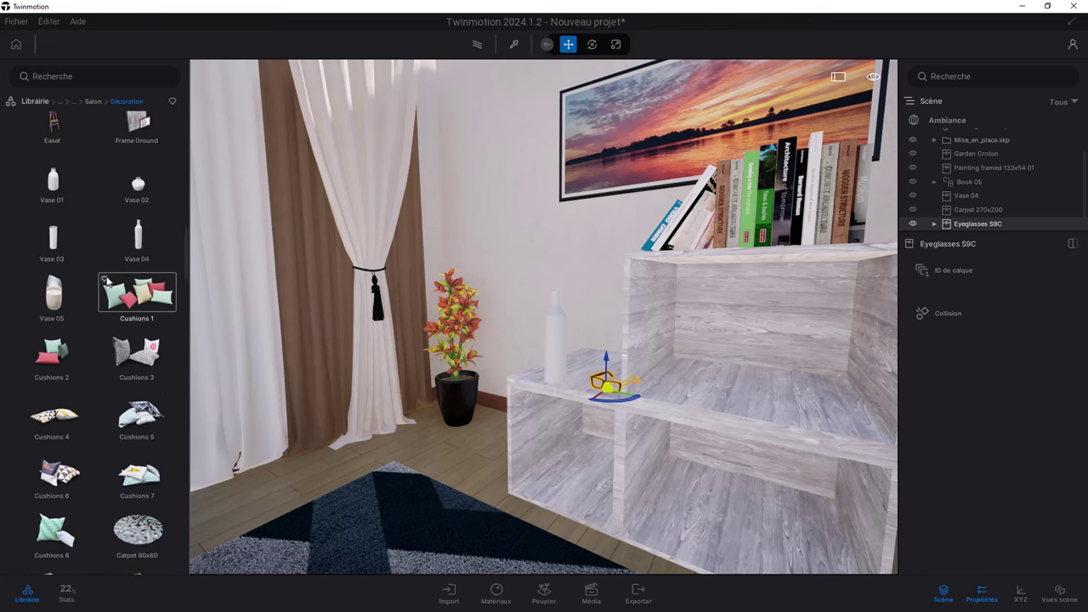
{"action": "scroll", "coordinate": [133, 309], "scroll_direction": "up", "scroll_amount": 2}
{"action": "scroll", "coordinate": [133, 311], "scroll_direction": "up", "scroll_amount": 1}
{"action": "scroll", "coordinate": [134, 311], "scroll_direction": "up", "scroll_amount": 2}
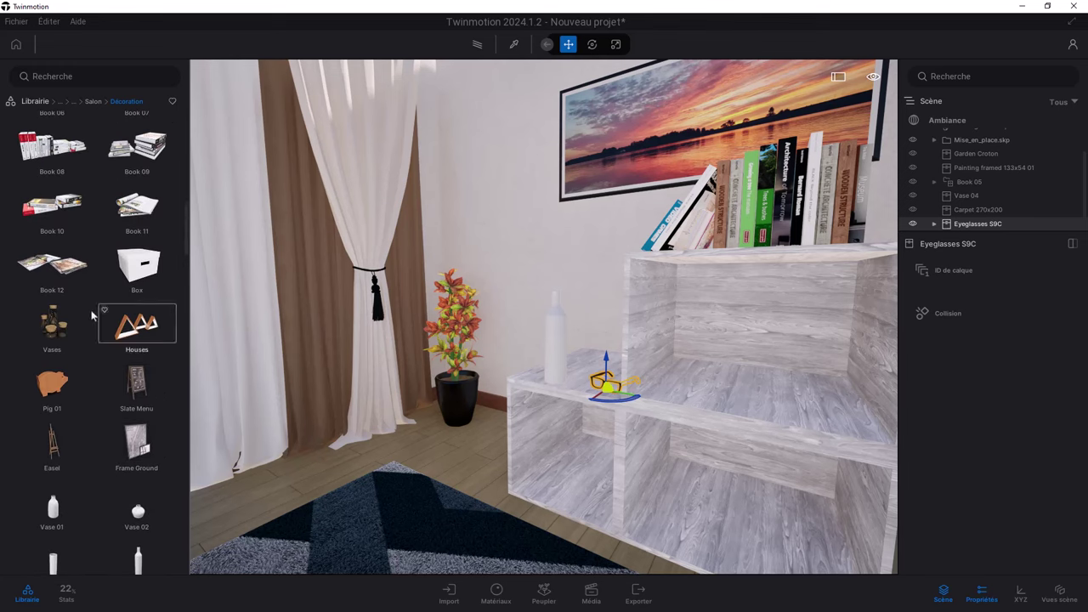
{"action": "left_click_drag", "start_coordinate": [56, 332], "coordinate": [582, 481]}
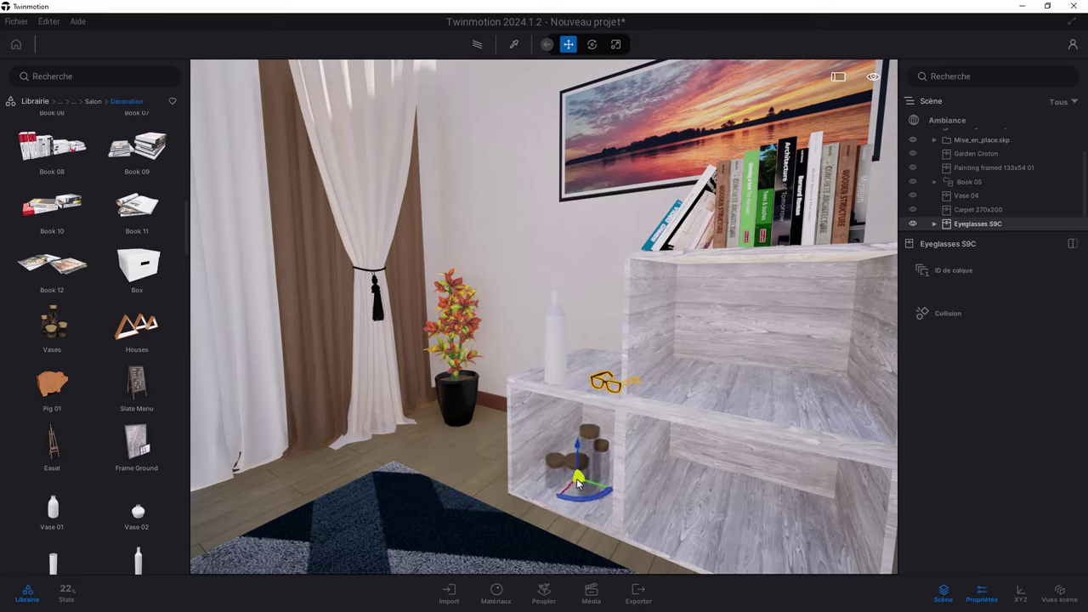
{"action": "left_click_drag", "start_coordinate": [582, 481], "coordinate": [573, 478]}
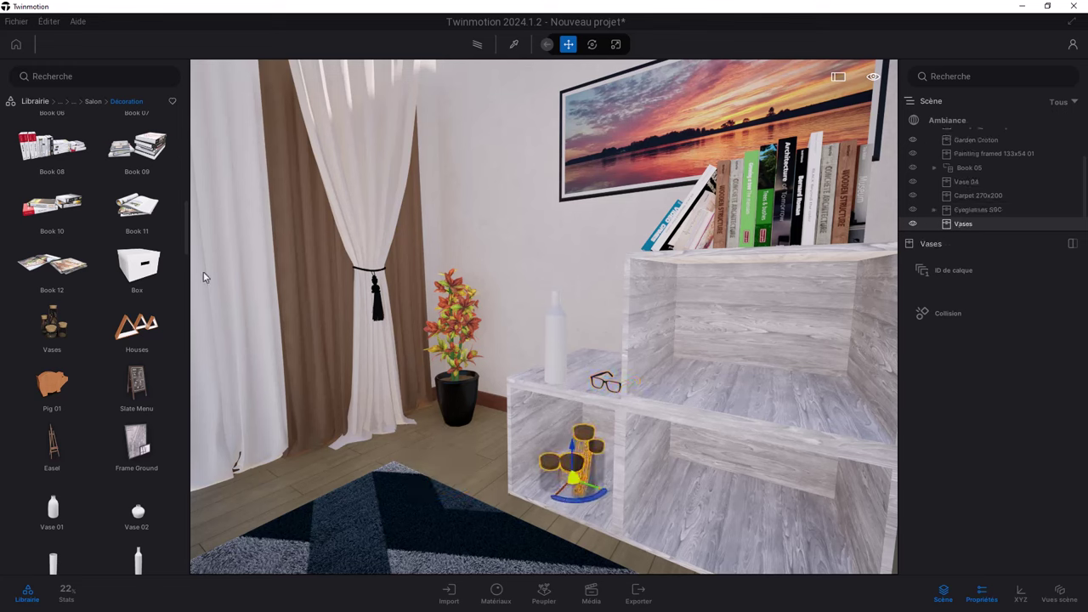
{"action": "scroll", "coordinate": [68, 217], "scroll_direction": "up", "scroll_amount": 1}
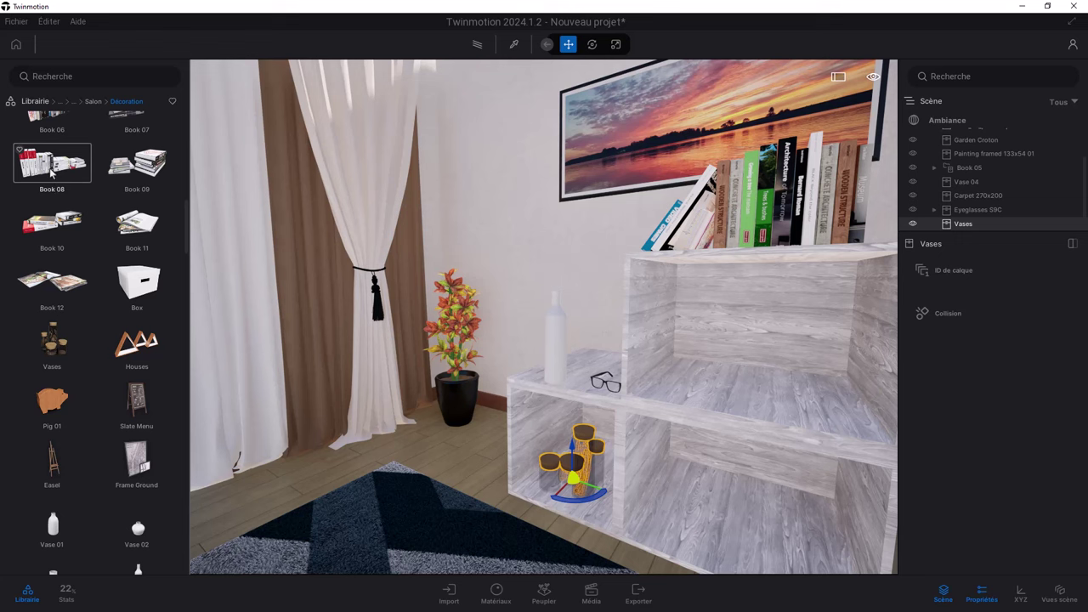
Step: Place the Book 08 stack on the lower shelf, turned about 65°
{"action": "left_click_drag", "start_coordinate": [51, 170], "coordinate": [727, 520]}
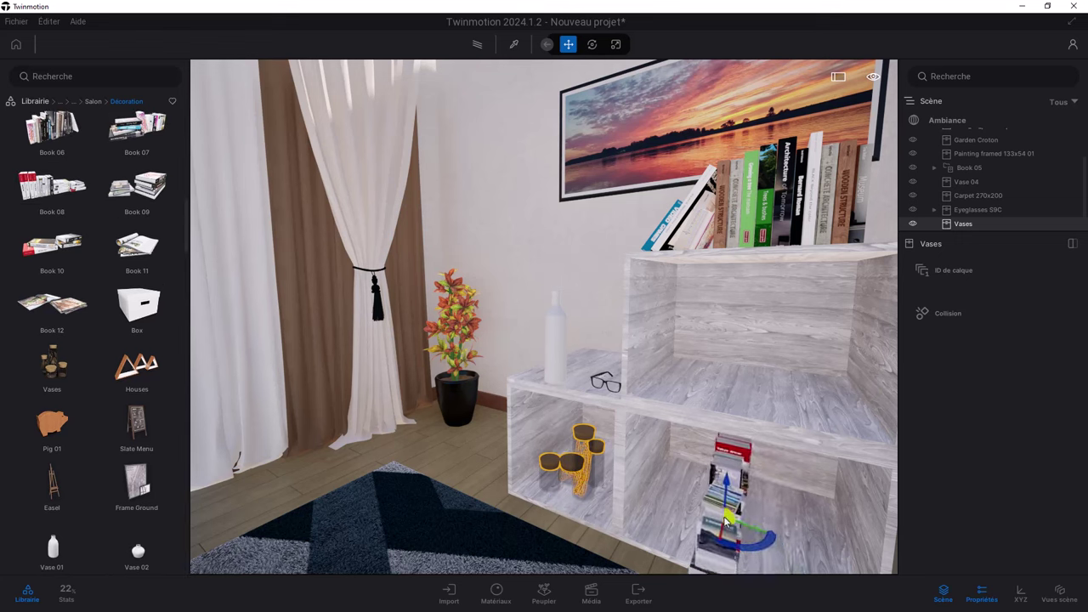
{"action": "mouse_move", "coordinate": [764, 544]}
{"action": "left_mouse_down"}
{"action": "mouse_move", "coordinate": [706, 558]}
{"action": "mouse_move", "coordinate": [727, 520]}
{"action": "mouse_move", "coordinate": [784, 566]}
{"action": "mouse_move", "coordinate": [772, 571]}
{"action": "mouse_move", "coordinate": [825, 496]}
{"action": "mouse_move", "coordinate": [764, 435]}
{"action": "mouse_move", "coordinate": [809, 362]}
{"action": "mouse_move", "coordinate": [802, 392]}
{"action": "left_mouse_up"}
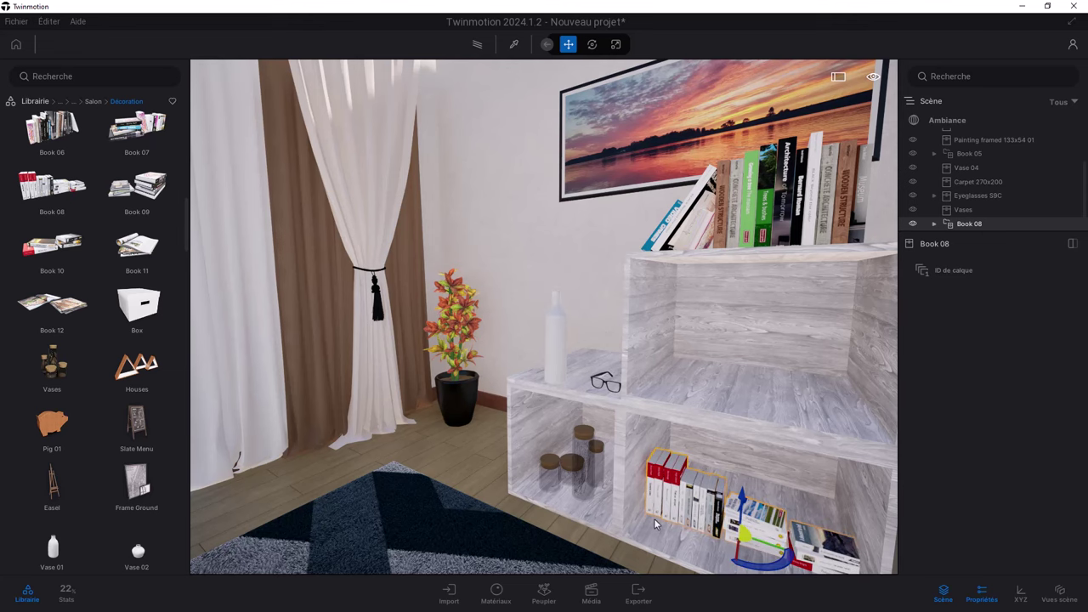
{"action": "right_click_drag", "start_coordinate": [669, 523], "coordinate": [560, 520]}
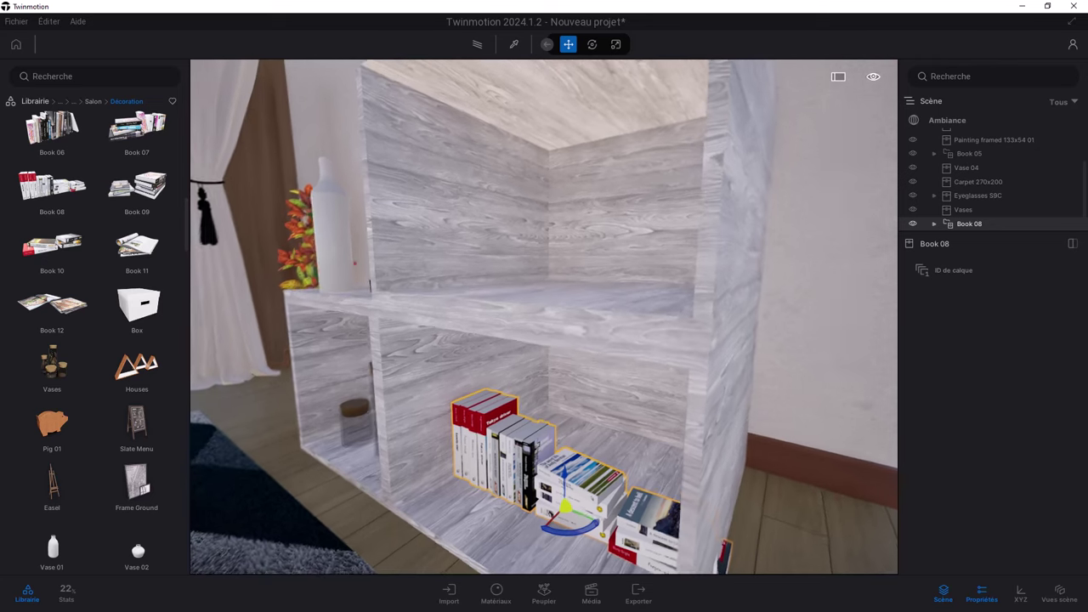
{"action": "mouse_move", "coordinate": [560, 520]}
{"action": "right_mouse_down"}
{"action": "mouse_move", "coordinate": [537, 531]}
{"action": "mouse_move", "coordinate": [549, 489]}
{"action": "right_mouse_up"}
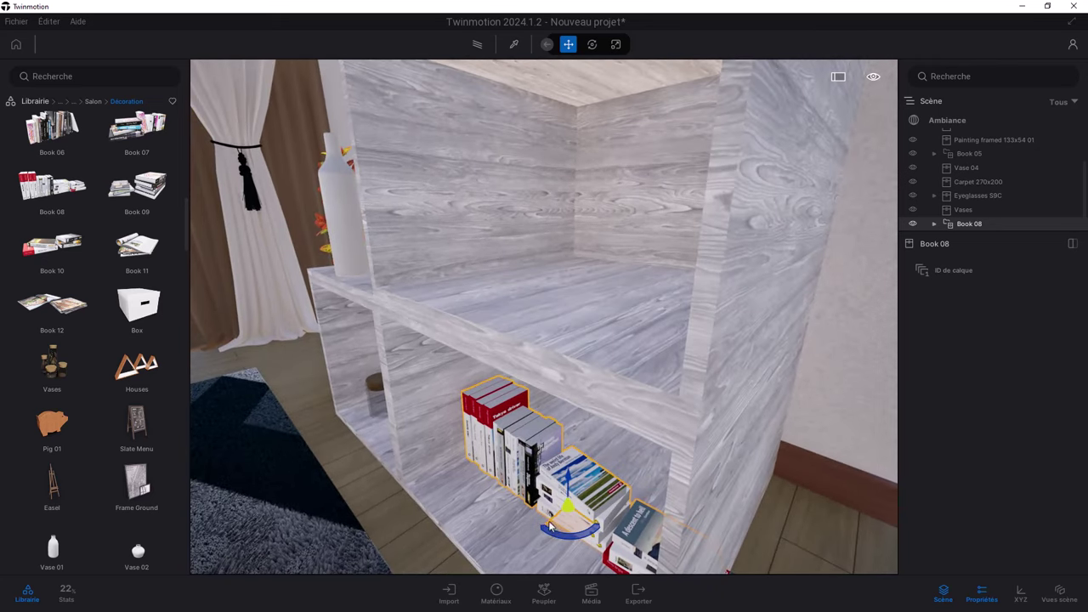
Step: Slide Book 08 left along the shelf and shrink it to 0.92 scale
{"action": "left_click_drag", "start_coordinate": [551, 525], "coordinate": [535, 529]}
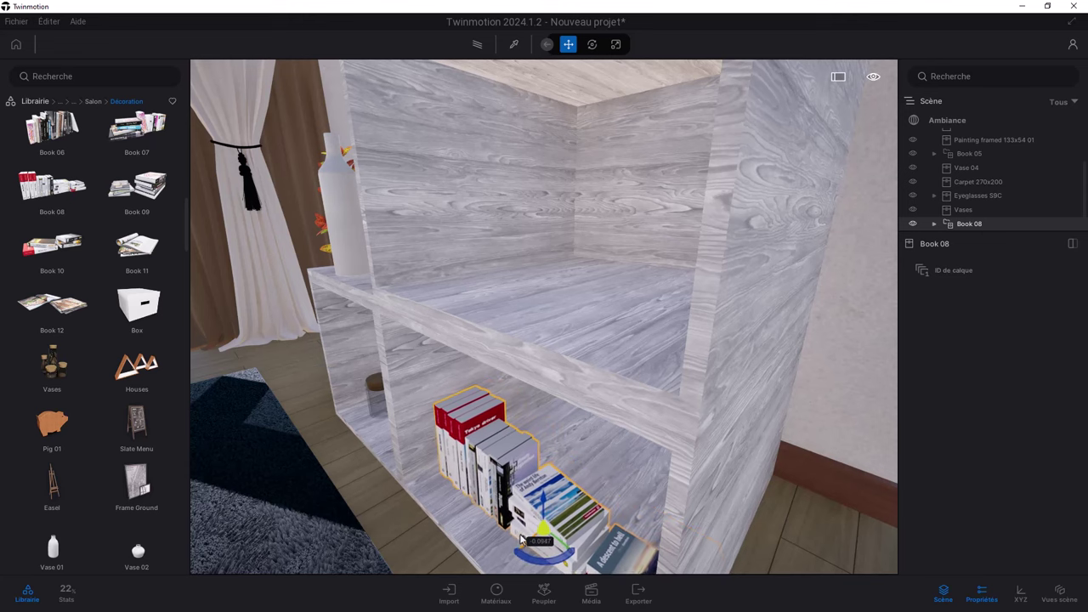
{"action": "right_click_drag", "start_coordinate": [536, 529], "coordinate": [521, 445]}
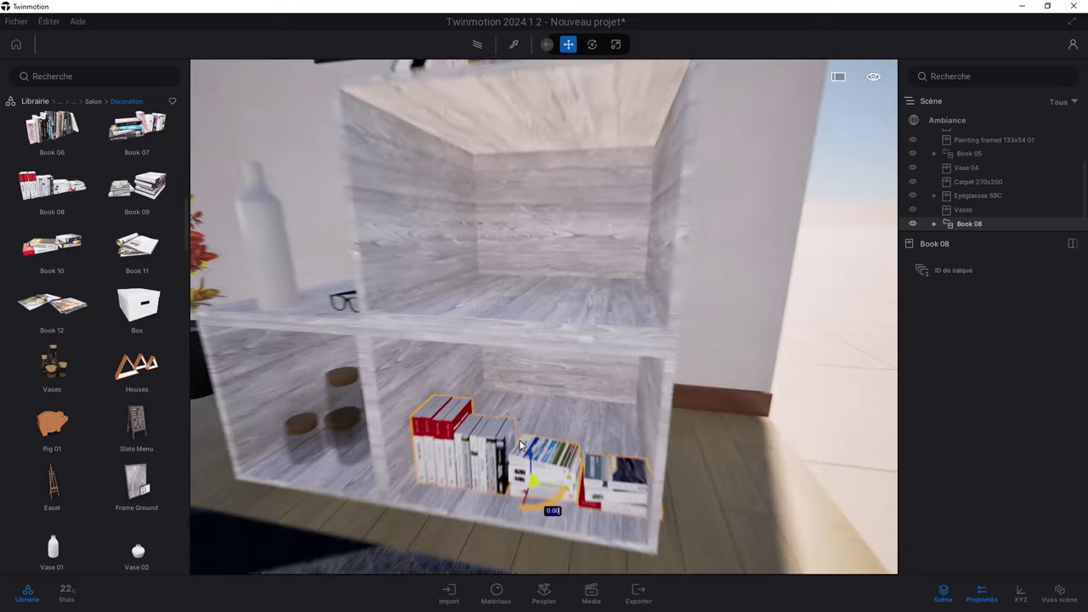
{"action": "left_click", "coordinate": [617, 45]}
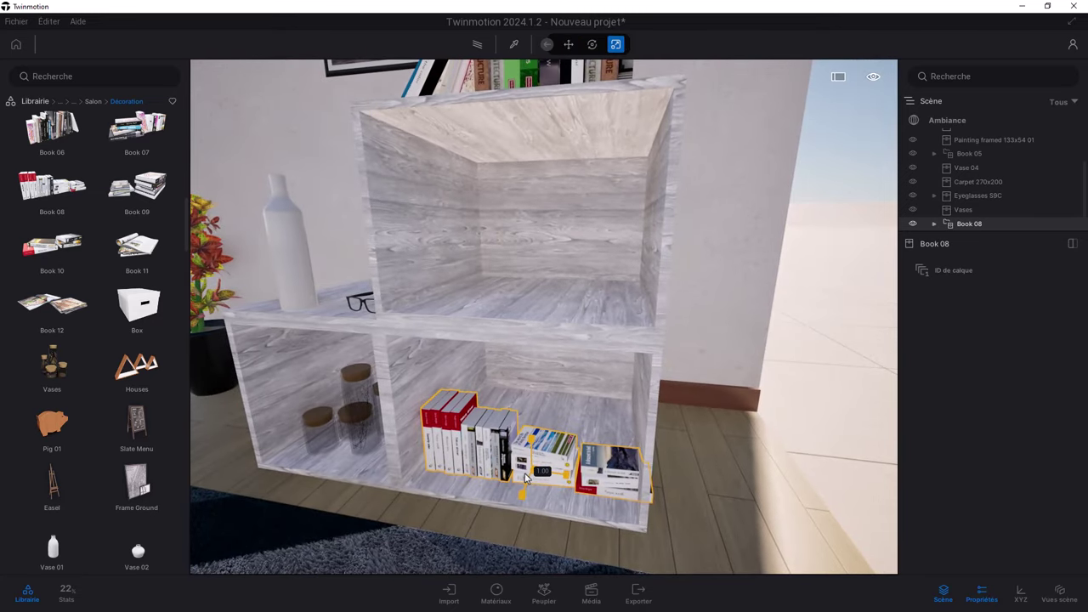
{"action": "left_click_drag", "start_coordinate": [524, 478], "coordinate": [525, 486]}
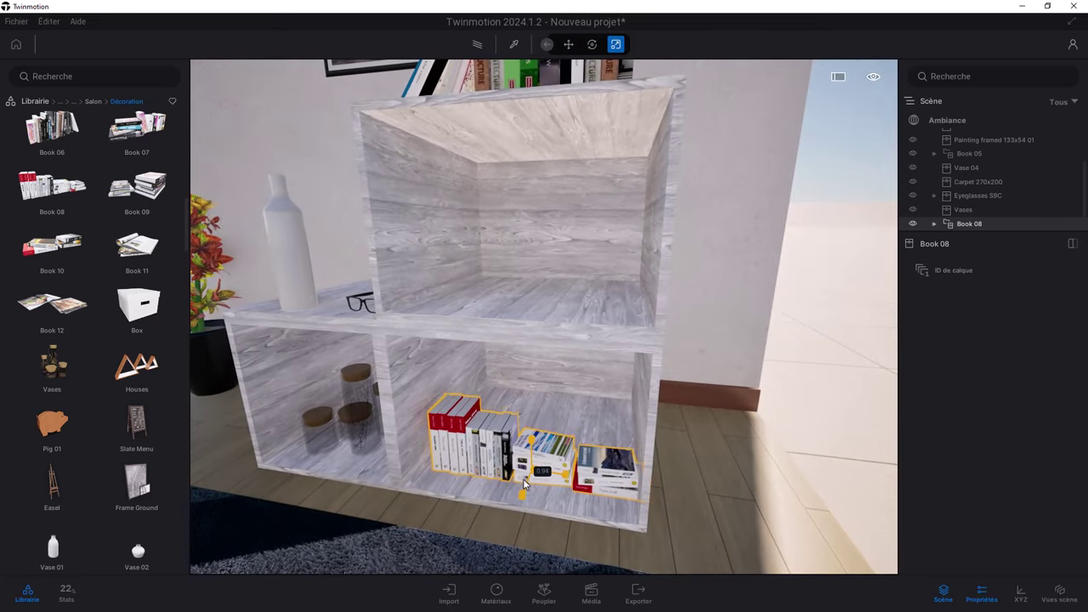
{"action": "left_click", "coordinate": [569, 45]}
Step: Orbit around the shelf to review the books and painting, ending facing the curtains
{"action": "left_click_drag", "start_coordinate": [559, 465], "coordinate": [545, 478]}
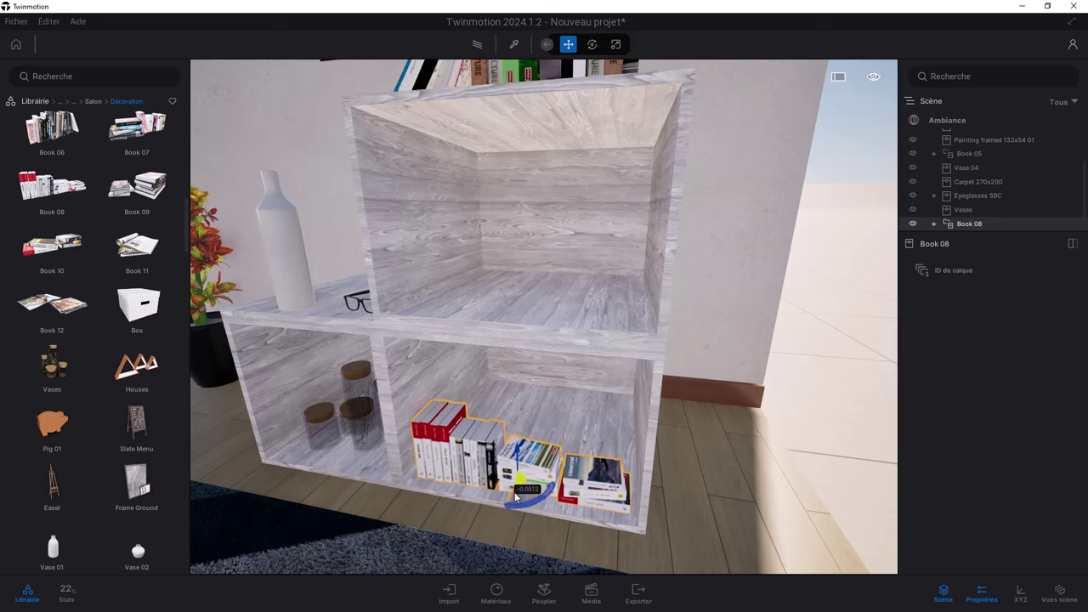
{"action": "right_click_drag", "start_coordinate": [521, 481], "coordinate": [493, 459]}
{"action": "left_click_drag", "start_coordinate": [493, 459], "coordinate": [531, 250]}
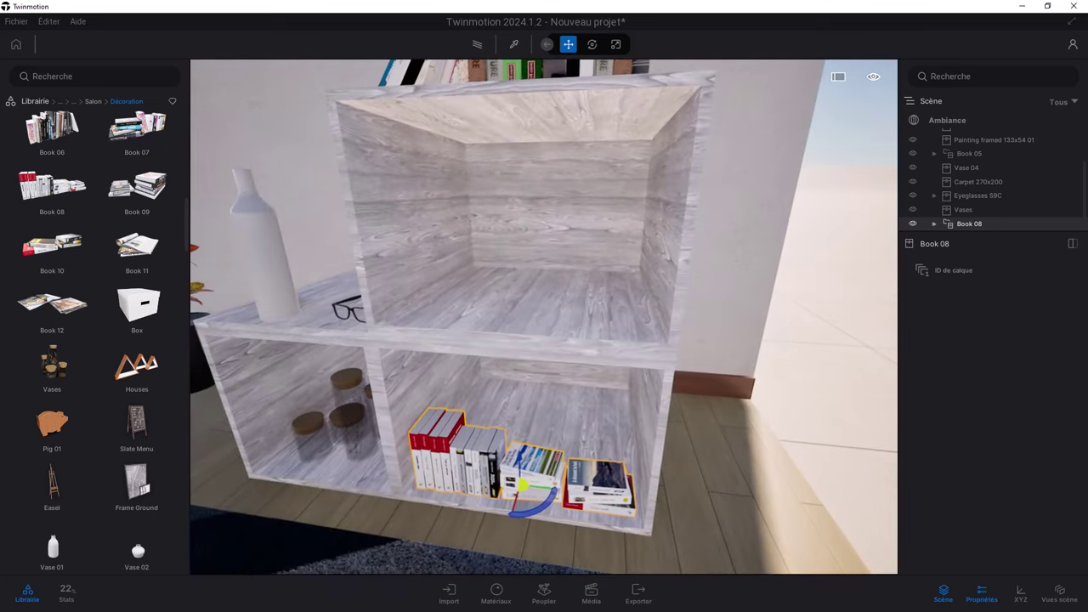
{"action": "scroll", "coordinate": [531, 251], "scroll_direction": "down", "scroll_amount": 5}
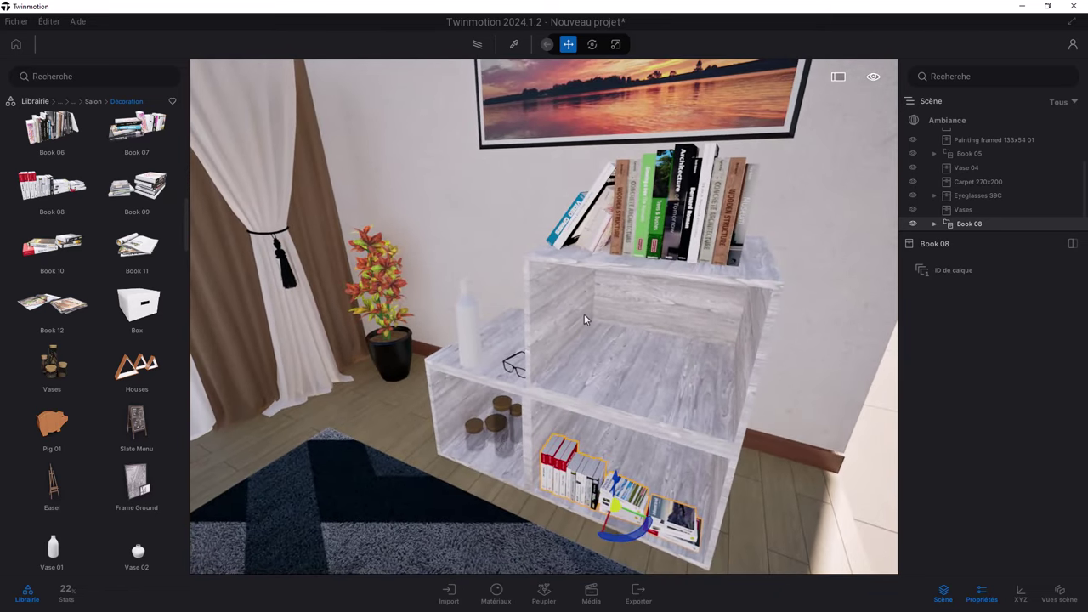
{"action": "left_click_drag", "start_coordinate": [584, 318], "coordinate": [572, 323]}
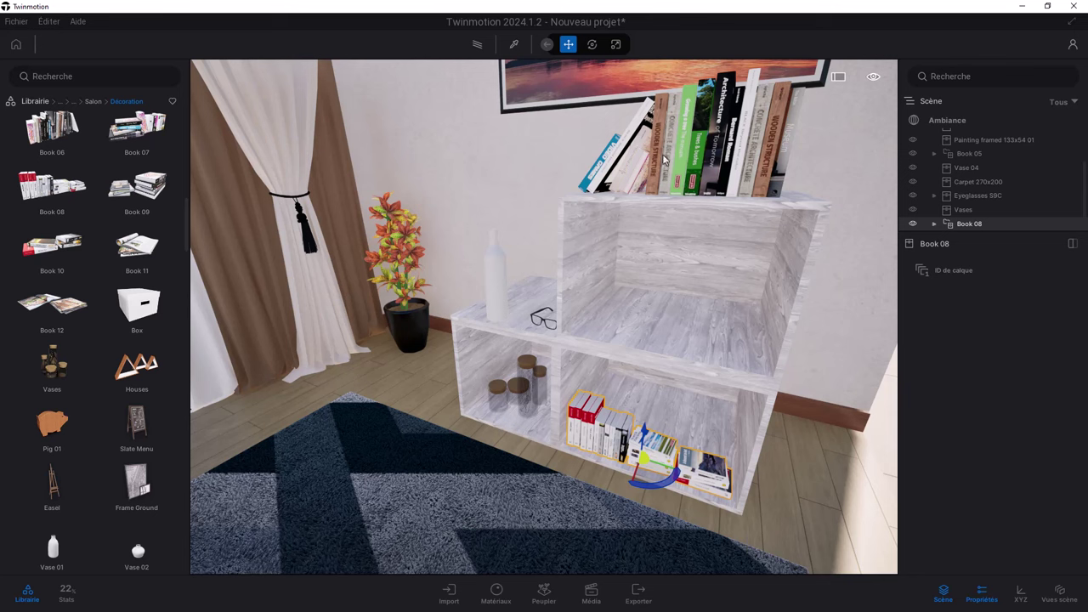
{"action": "mouse_move", "coordinate": [609, 248]}
{"action": "middle_mouse_down"}
{"action": "mouse_move", "coordinate": [609, 289]}
{"action": "mouse_move", "coordinate": [608, 246]}
{"action": "middle_mouse_up"}
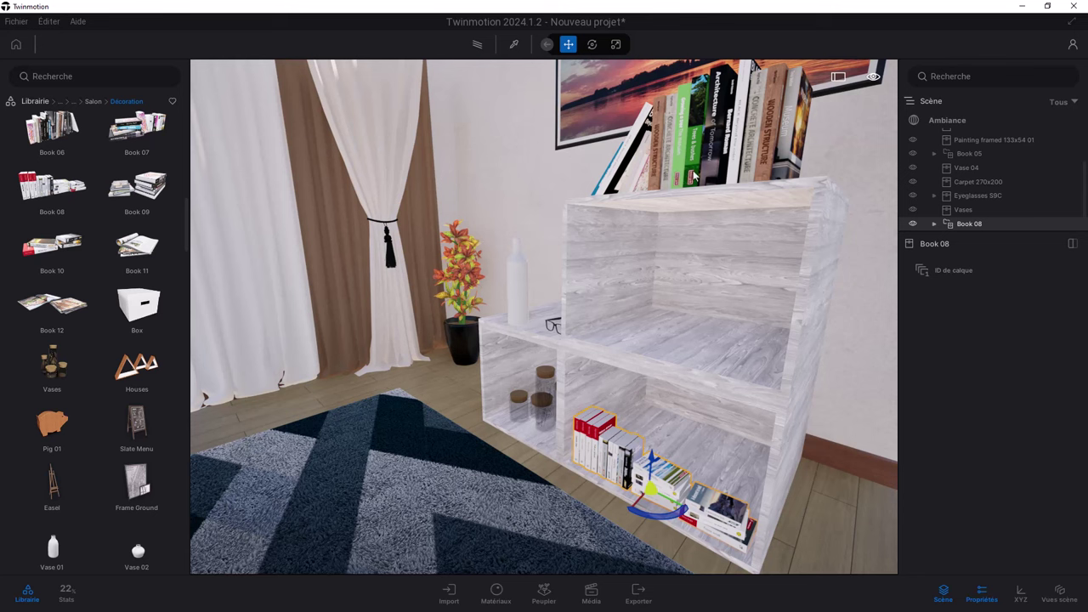
{"action": "mouse_move", "coordinate": [608, 246]}
{"action": "middle_mouse_down"}
{"action": "mouse_move", "coordinate": [672, 263]}
{"action": "mouse_move", "coordinate": [663, 309]}
{"action": "mouse_move", "coordinate": [680, 298]}
{"action": "middle_mouse_up"}
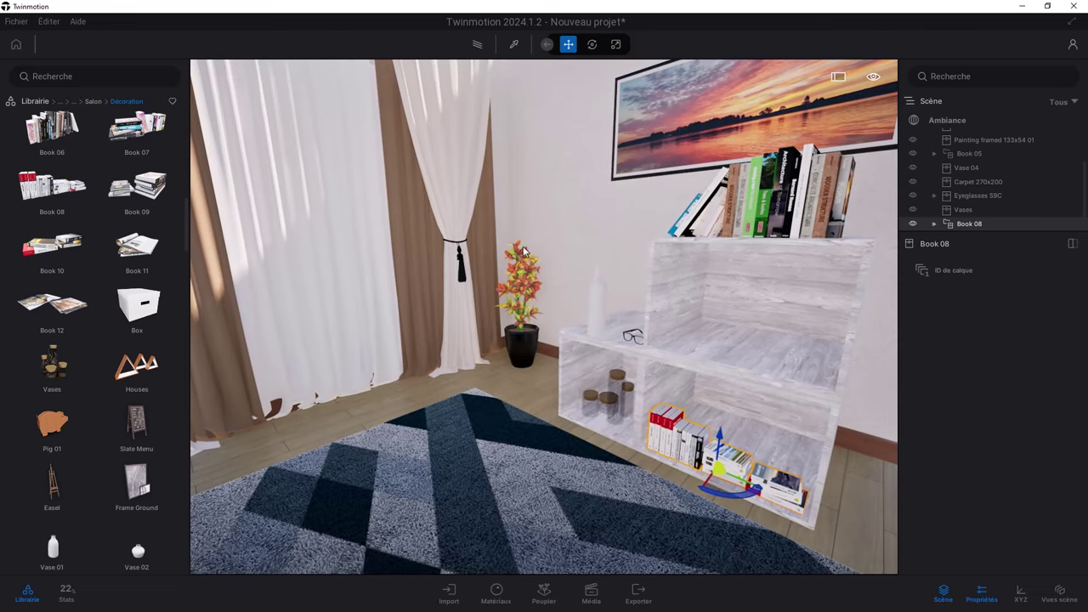
{"action": "middle_click_drag", "start_coordinate": [524, 250], "coordinate": [374, 187]}
Step: Select the curtain and browse to the Tissu fabric materials library
{"action": "left_click", "coordinate": [375, 189]}
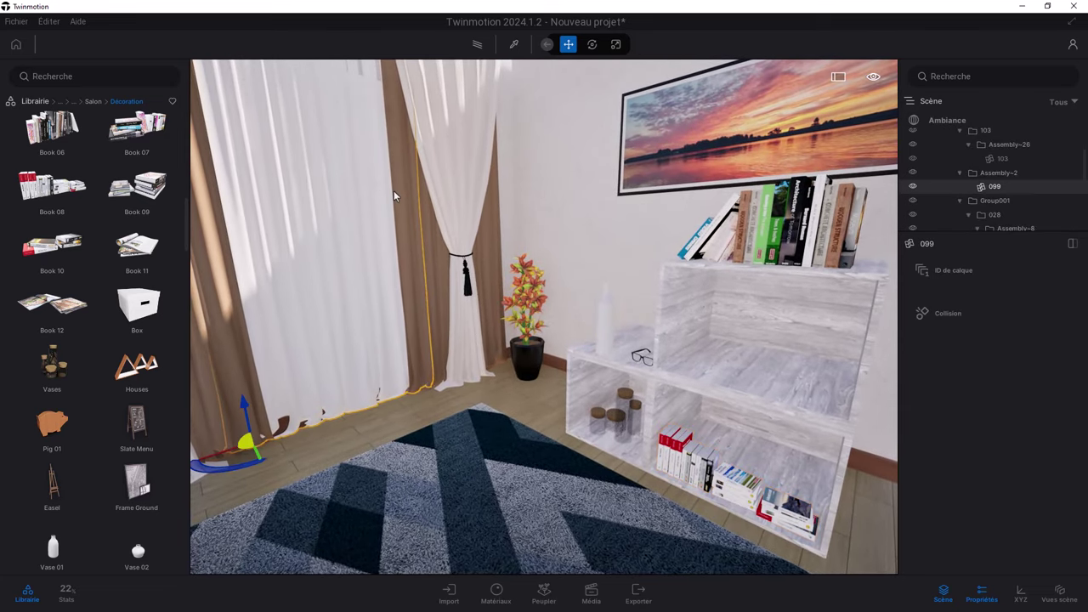
{"action": "left_click", "coordinate": [36, 101]}
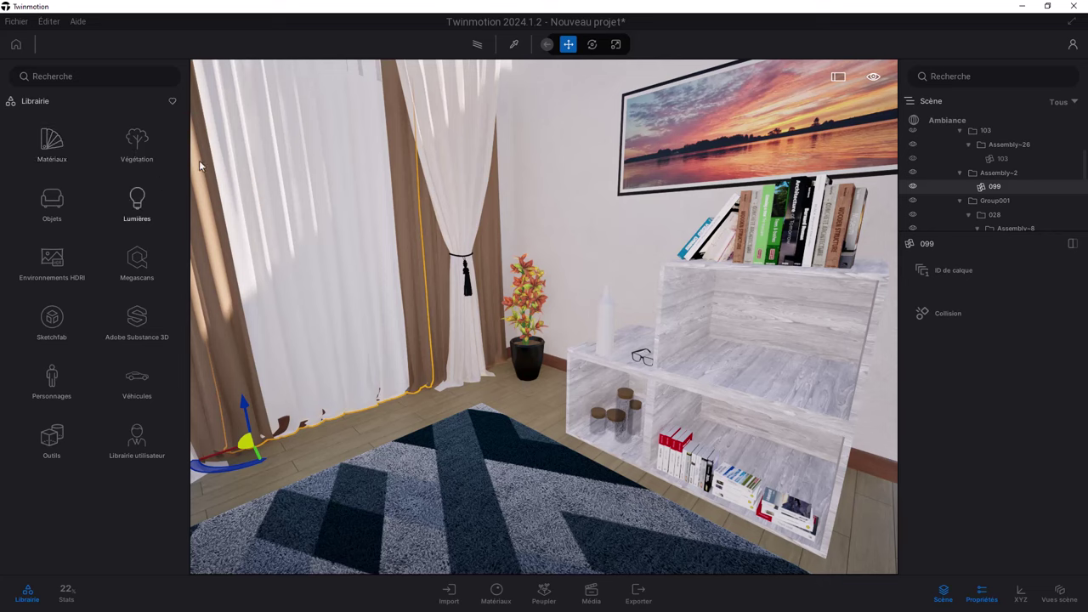
{"action": "left_click", "coordinate": [52, 140]}
{"action": "scroll", "coordinate": [92, 383], "scroll_direction": "down", "scroll_amount": 1}
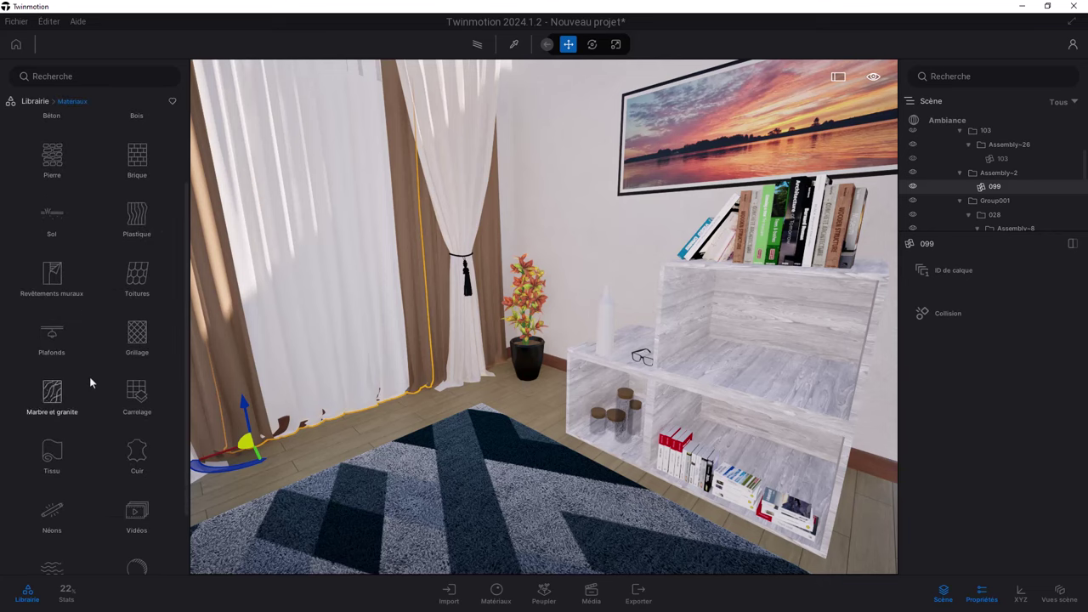
{"action": "scroll", "coordinate": [117, 285], "scroll_direction": "down", "scroll_amount": 3}
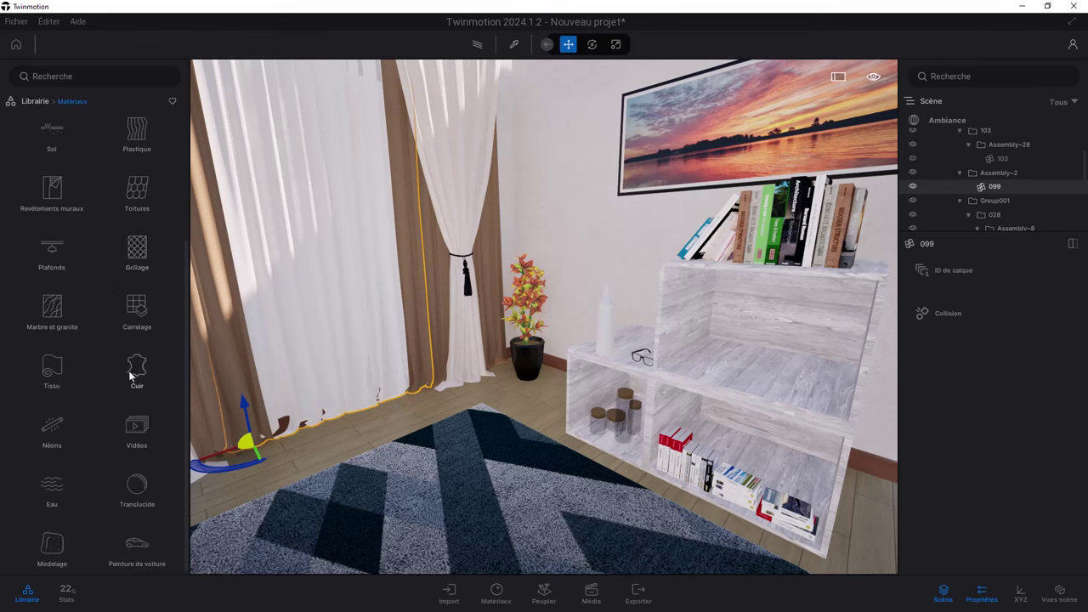
{"action": "left_click", "coordinate": [53, 368]}
{"action": "mouse_move", "coordinate": [51, 312]}
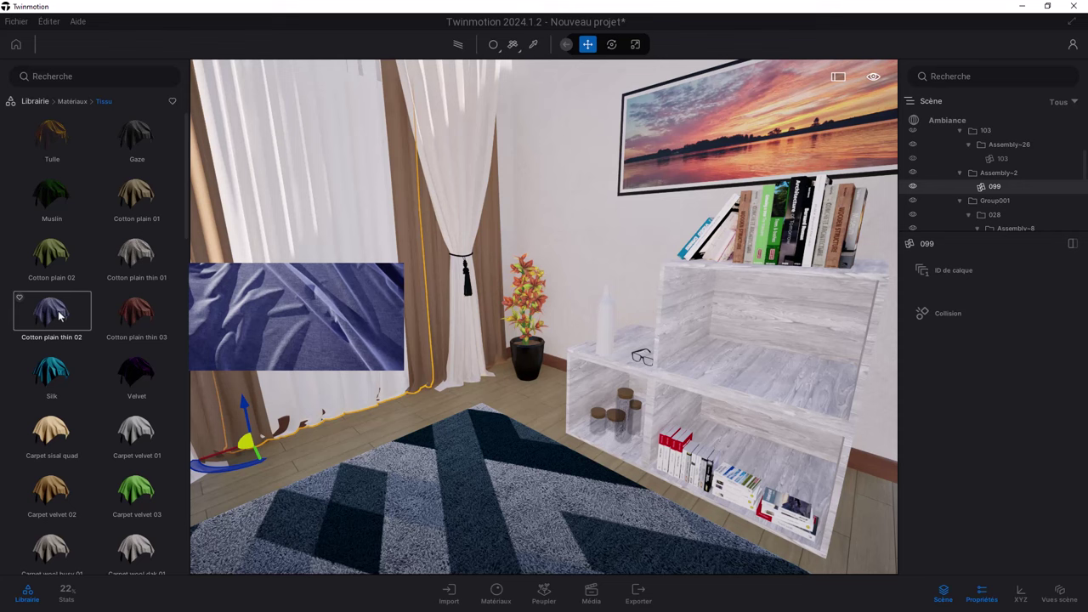
Step: Try a beige fabric, then make the central and left curtains green with Carpet velvet 03
{"action": "left_click_drag", "start_coordinate": [51, 431], "coordinate": [455, 213]}
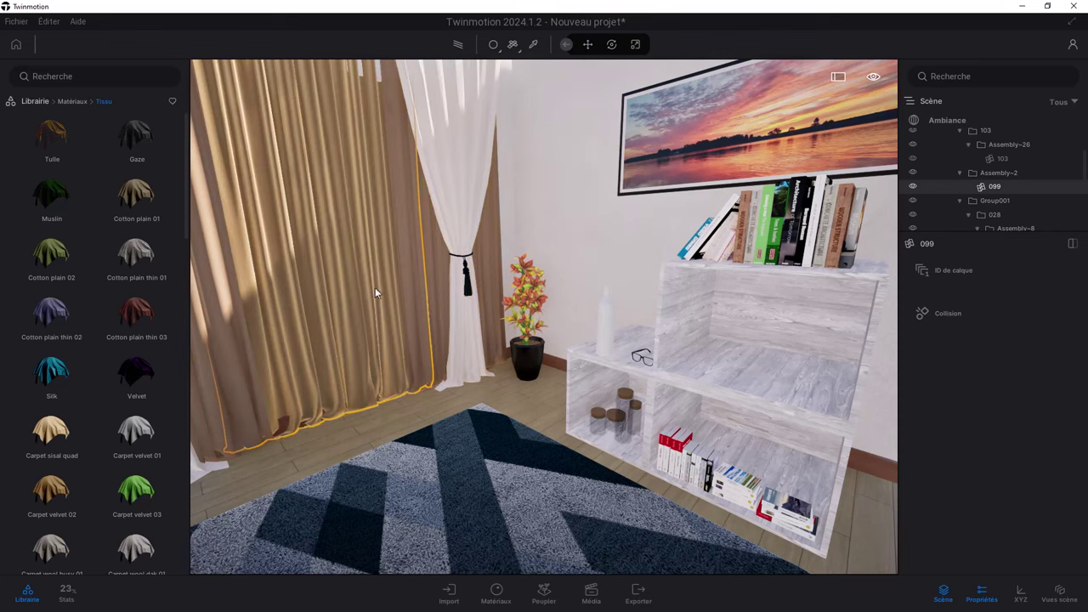
{"action": "left_click_drag", "start_coordinate": [454, 208], "coordinate": [175, 413]}
{"action": "scroll", "coordinate": [48, 431], "scroll_direction": "down", "scroll_amount": 1}
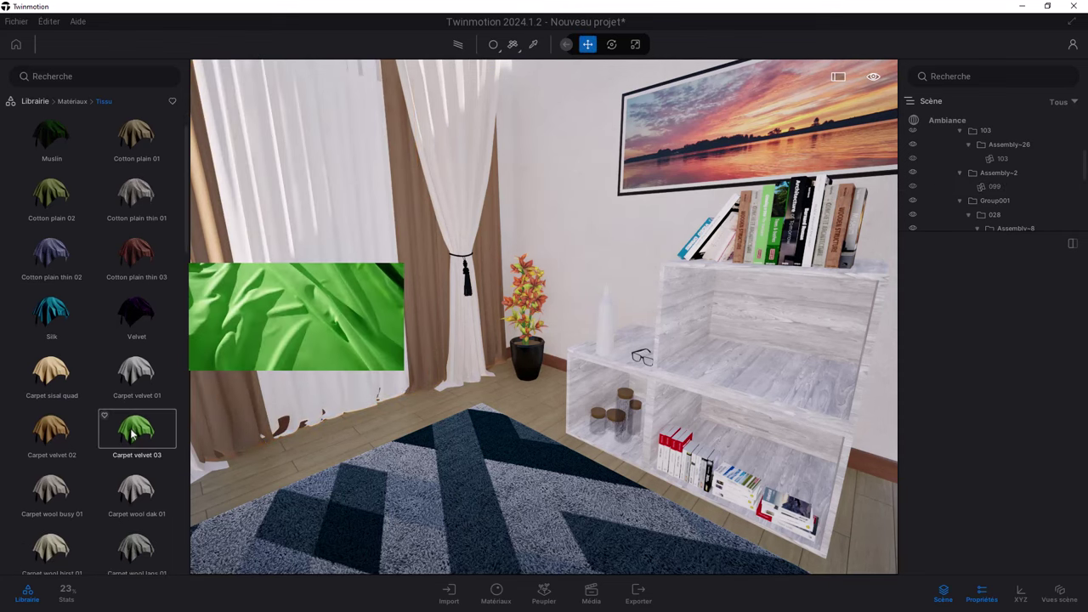
{"action": "left_click_drag", "start_coordinate": [136, 430], "coordinate": [472, 248]}
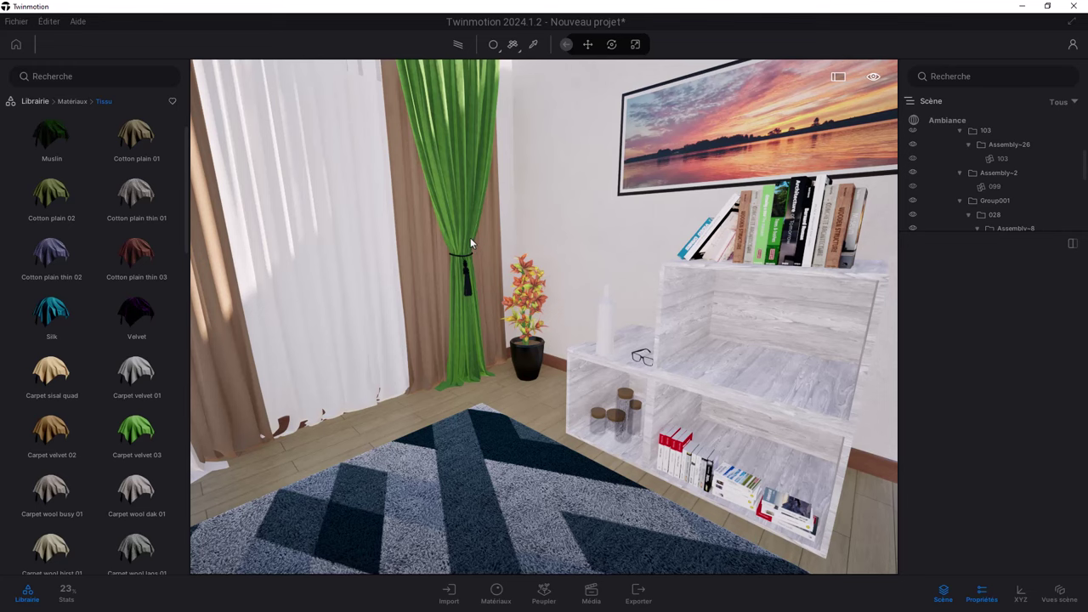
{"action": "scroll", "coordinate": [294, 322], "scroll_direction": "down", "scroll_amount": 3}
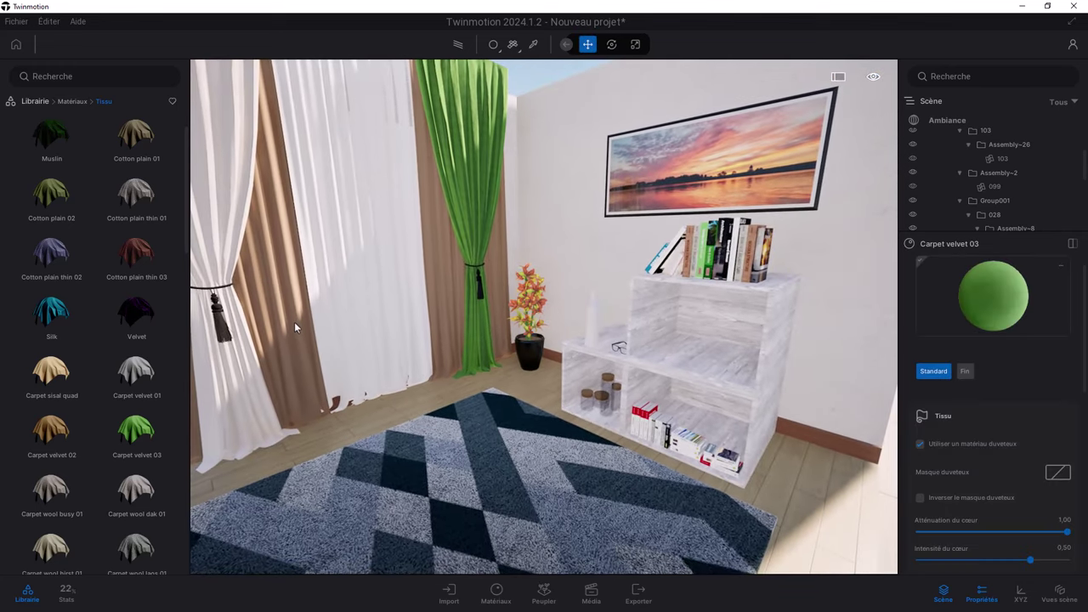
{"action": "left_click_drag", "start_coordinate": [136, 430], "coordinate": [227, 390]}
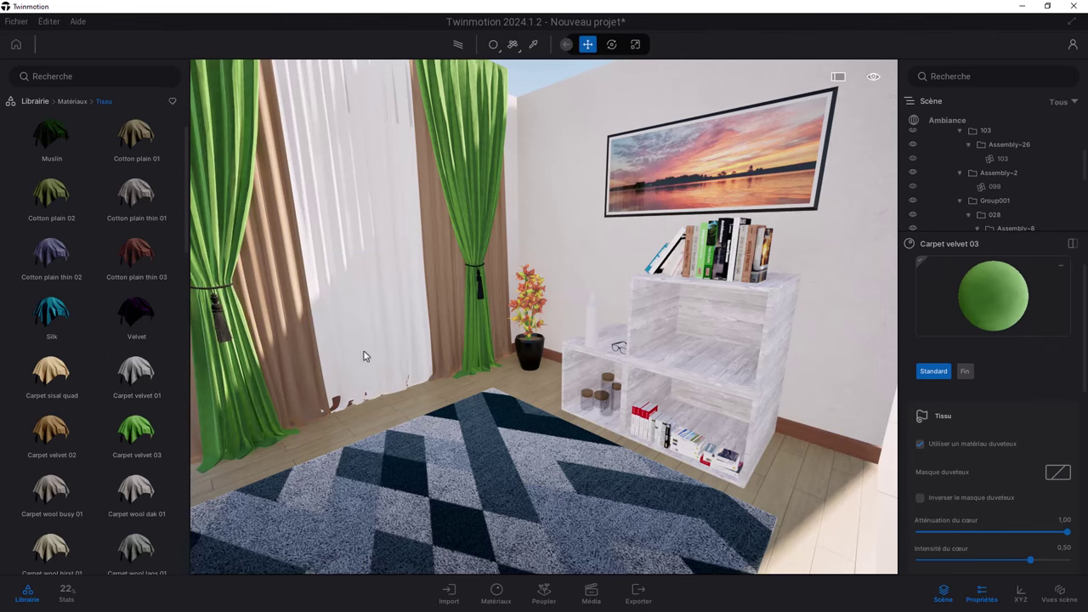
Step: Undo the unwanted beige fabric on the middle curtain and drag on another fabric trial
{"action": "scroll", "coordinate": [363, 356], "scroll_direction": "up", "scroll_amount": 2}
{"action": "scroll", "coordinate": [105, 323], "scroll_direction": "down", "scroll_amount": 2}
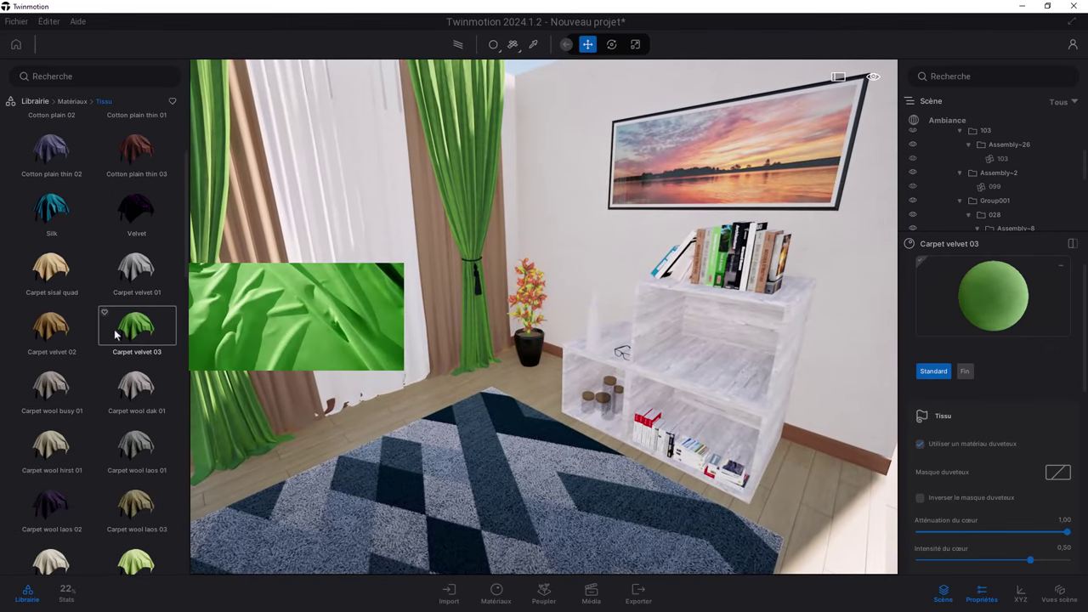
{"action": "scroll", "coordinate": [116, 335], "scroll_direction": "down", "scroll_amount": 3}
{"action": "left_click_drag", "start_coordinate": [51, 391], "coordinate": [327, 290]}
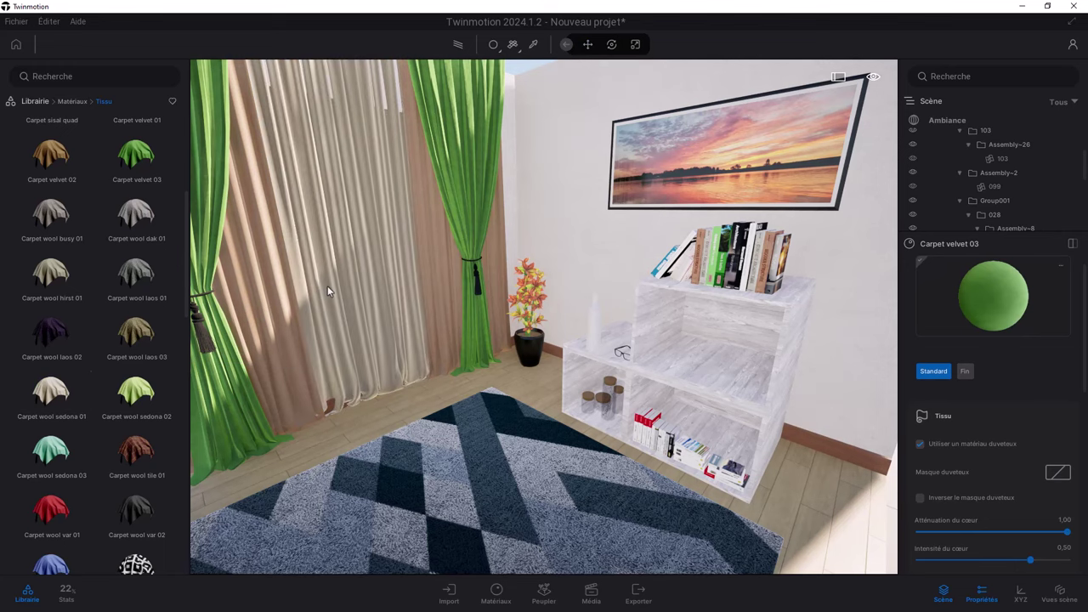
{"action": "key", "text": "ctrl+z"}
{"action": "scroll", "coordinate": [102, 365], "scroll_direction": "down", "scroll_amount": 1}
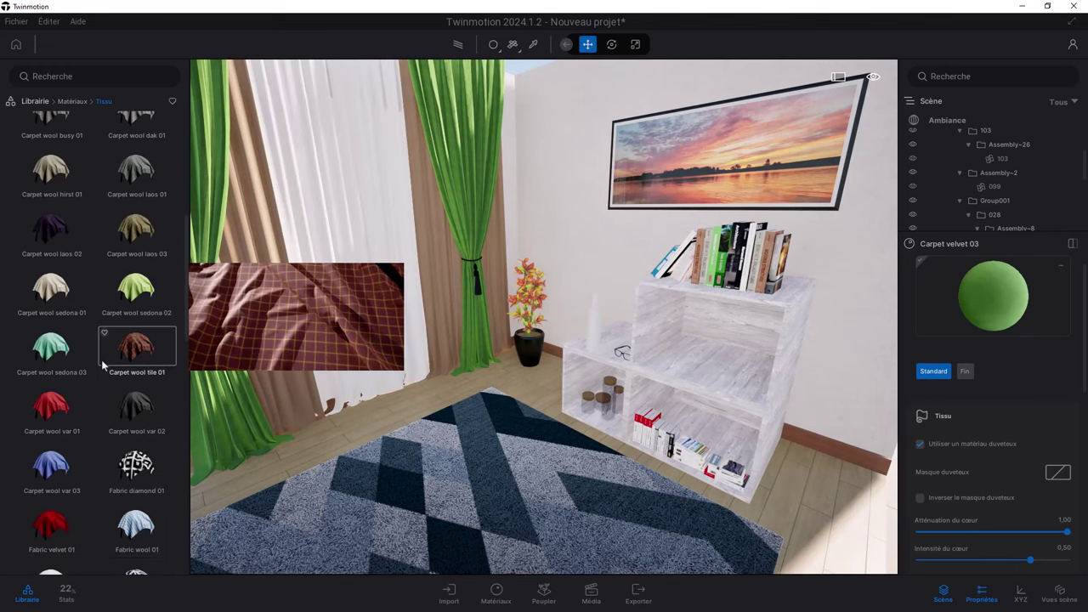
{"action": "scroll", "coordinate": [102, 365], "scroll_direction": "down", "scroll_amount": 2}
{"action": "scroll", "coordinate": [101, 365], "scroll_direction": "down", "scroll_amount": 2}
{"action": "scroll", "coordinate": [96, 364], "scroll_direction": "down", "scroll_amount": 1}
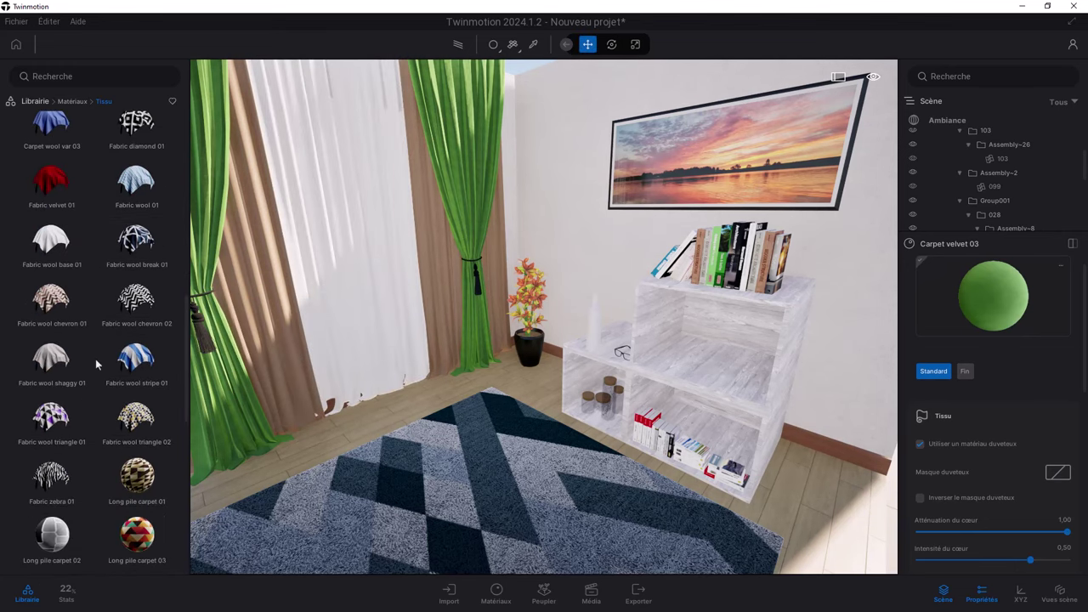
{"action": "scroll", "coordinate": [96, 365], "scroll_direction": "up", "scroll_amount": 1}
{"action": "left_click_drag", "start_coordinate": [51, 325], "coordinate": [334, 287]}
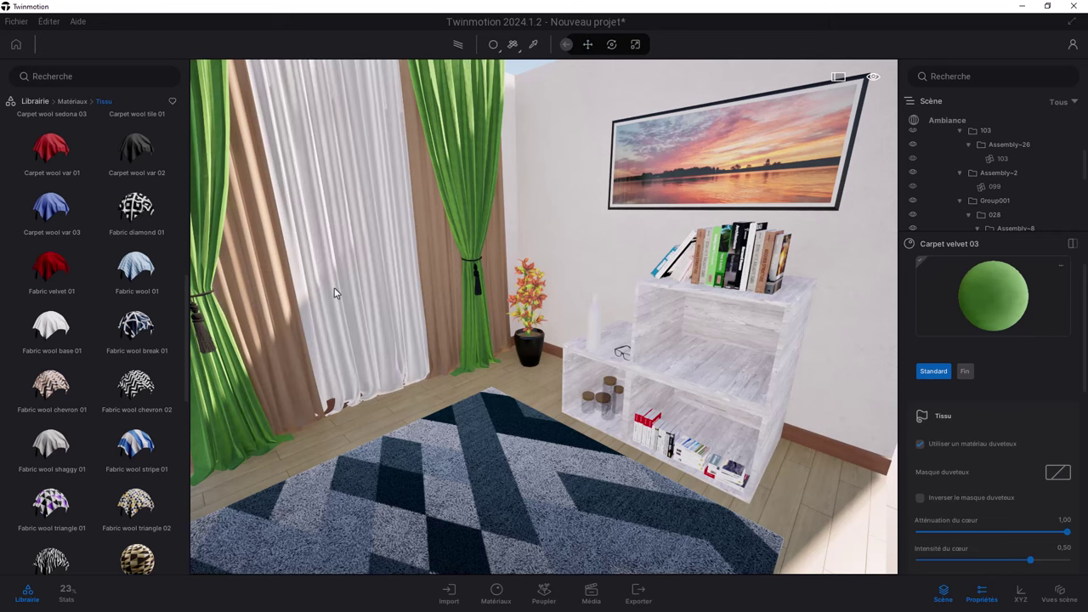
Step: Switch back to Move, bring the view back to the bookshelf, and return to library categories
{"action": "left_click", "coordinate": [258, 318]}
{"action": "left_click_drag", "start_coordinate": [260, 318], "coordinate": [323, 332]}
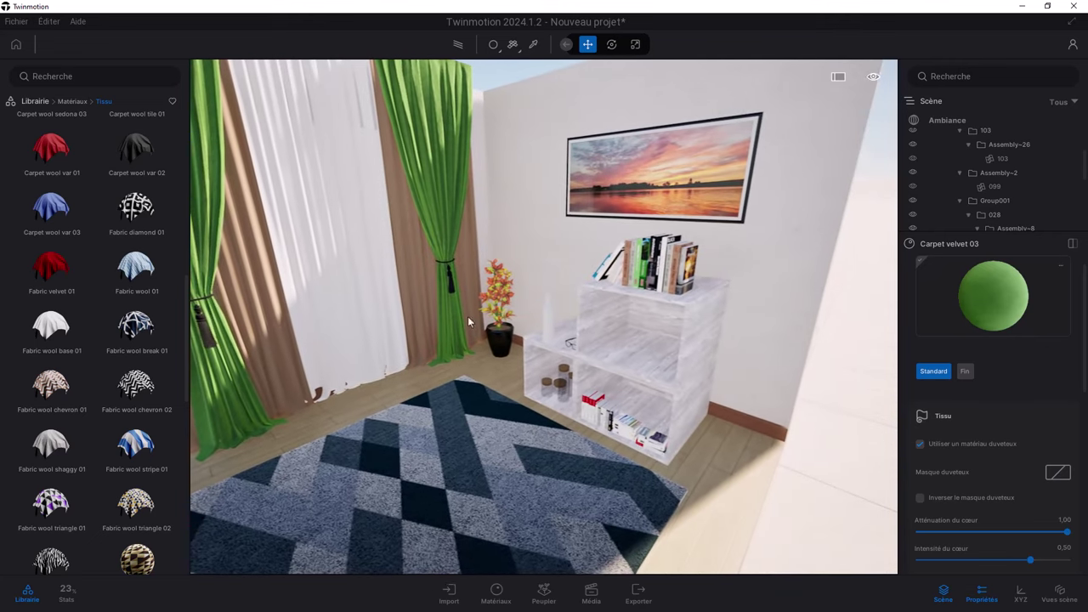
{"action": "left_click_drag", "start_coordinate": [585, 309], "coordinate": [527, 322]}
{"action": "scroll", "coordinate": [585, 309], "scroll_direction": "up", "scroll_amount": 5}
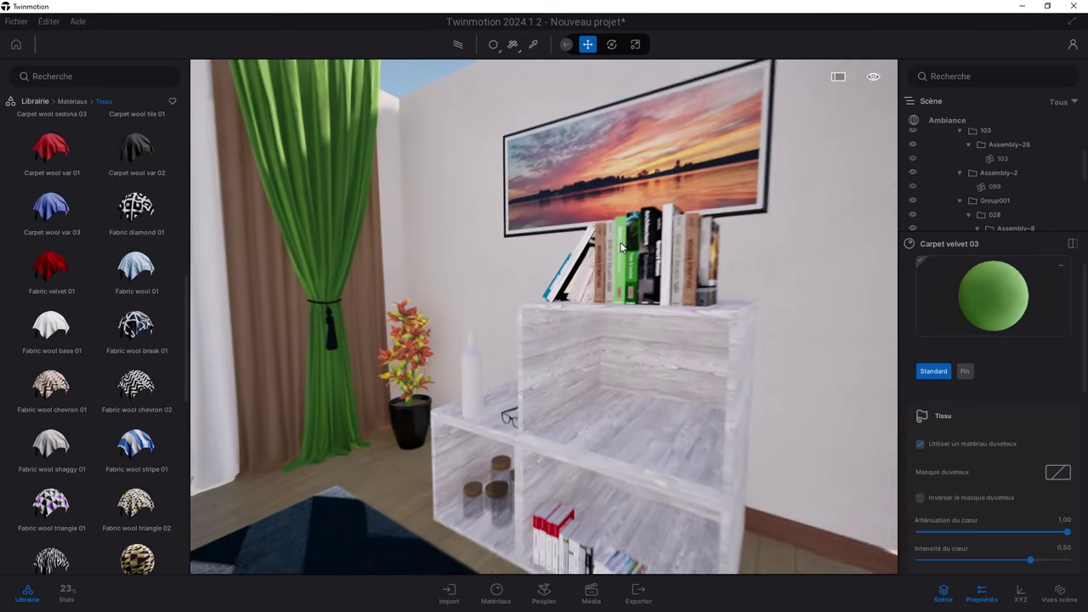
{"action": "left_click", "coordinate": [35, 102]}
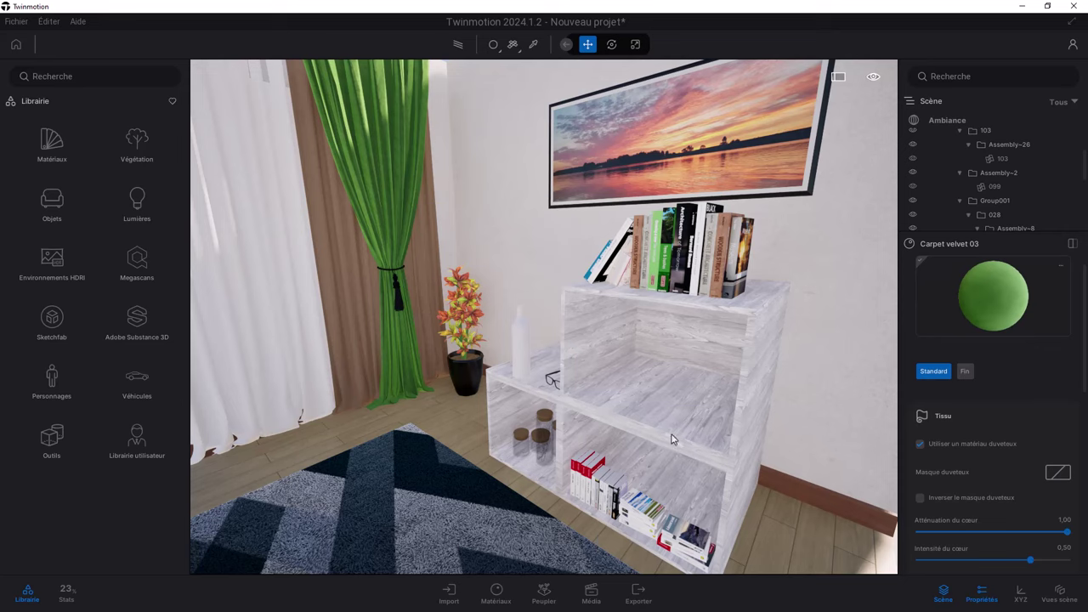
Step: Browse Objets > Maison > Salon > Toys Games and scroll through toys like Toy MX9 and Toy CYJ
{"action": "left_click", "coordinate": [52, 201]}
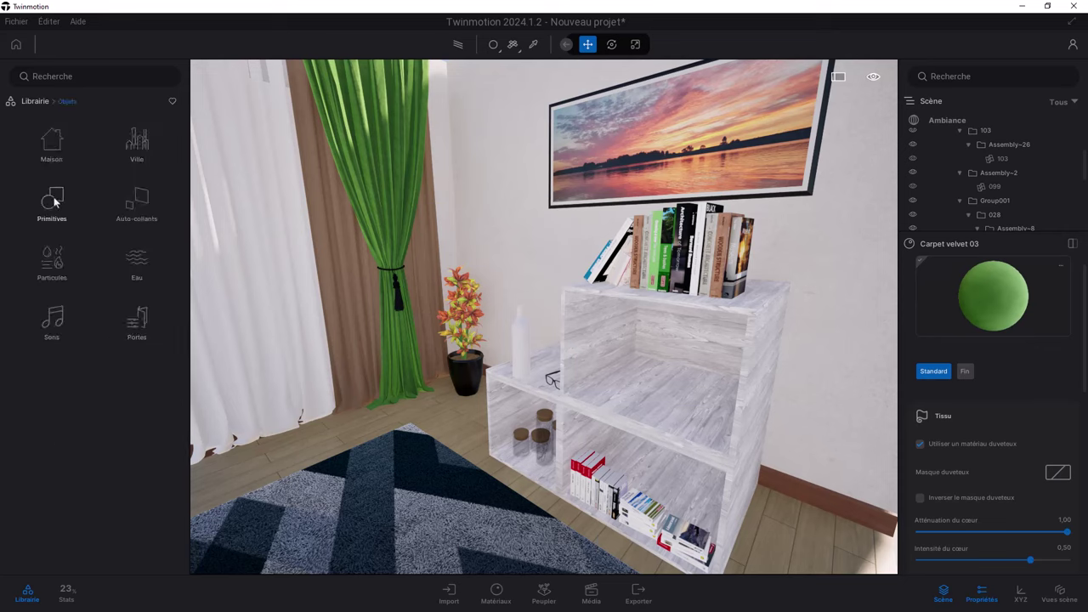
{"action": "left_click", "coordinate": [56, 149]}
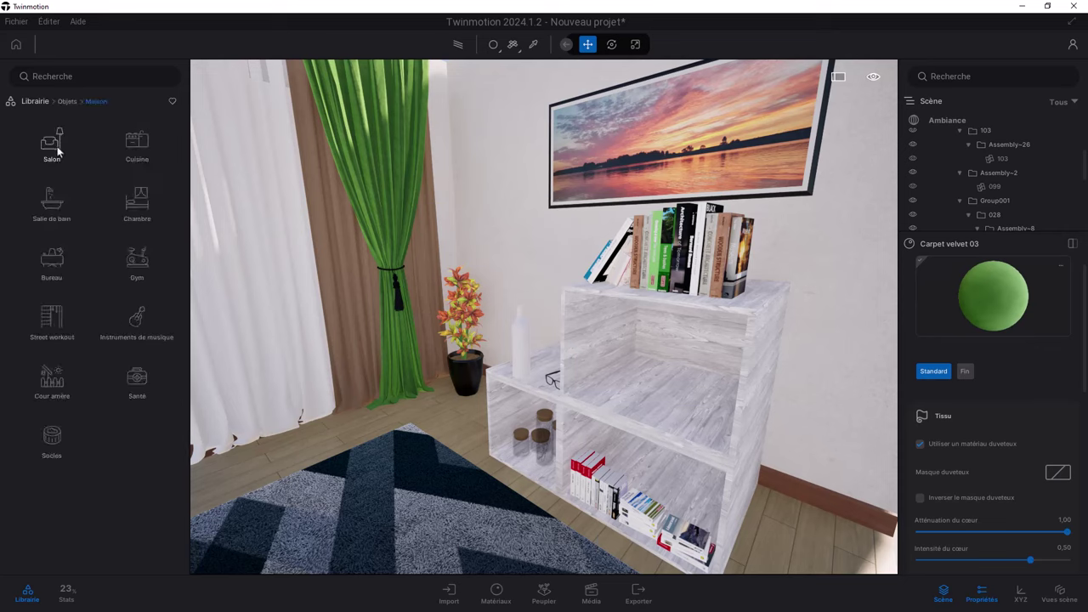
{"action": "left_click", "coordinate": [57, 151]}
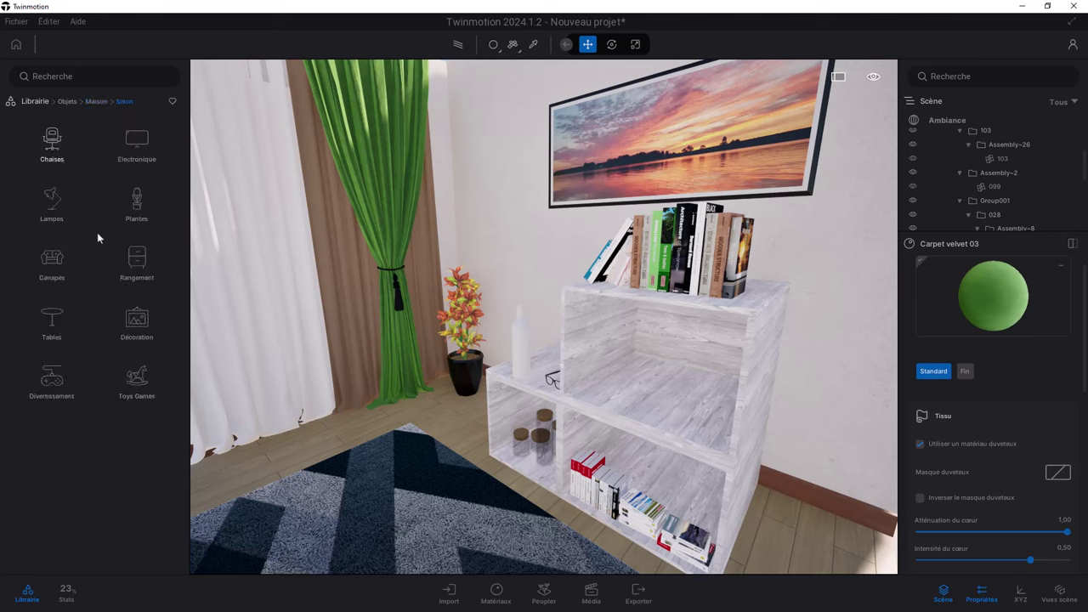
{"action": "left_click", "coordinate": [137, 383]}
{"action": "scroll", "coordinate": [131, 408], "scroll_direction": "down", "scroll_amount": 2}
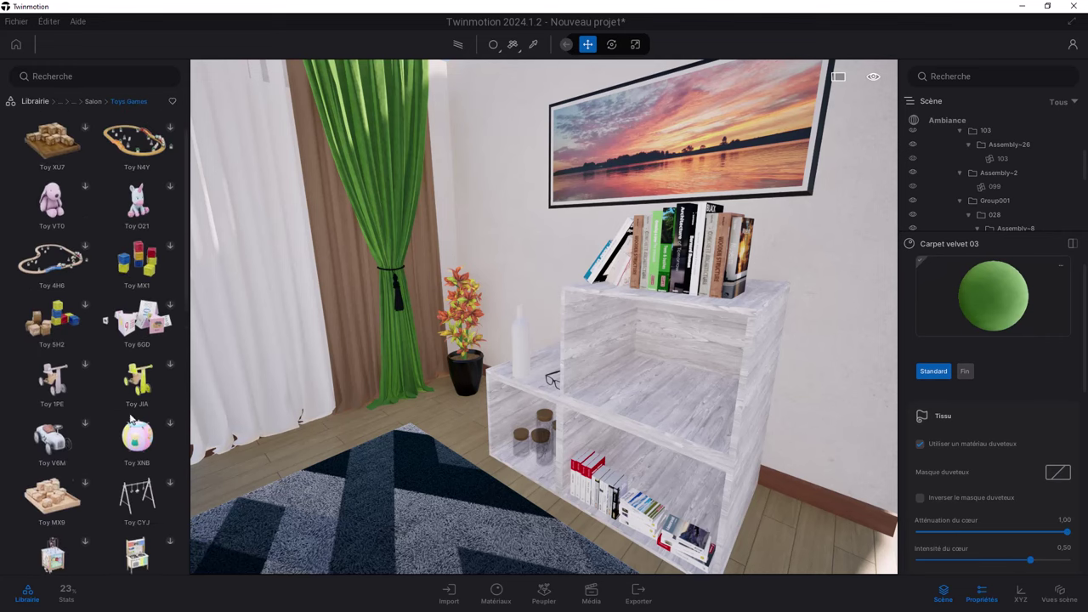
{"action": "scroll", "coordinate": [131, 411], "scroll_direction": "down", "scroll_amount": 1}
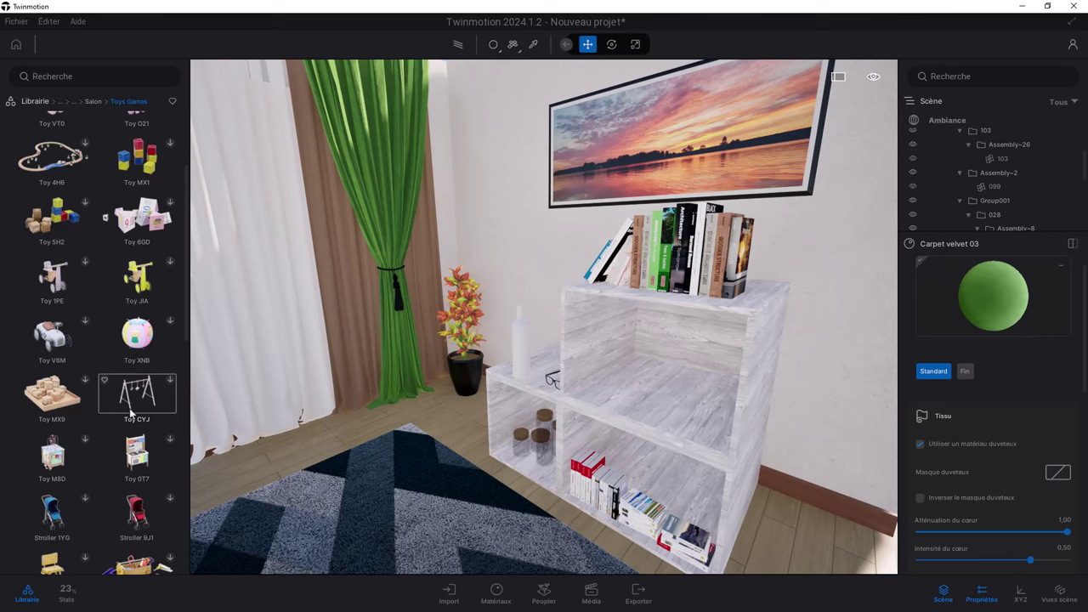
{"action": "scroll", "coordinate": [131, 411], "scroll_direction": "up", "scroll_amount": 1}
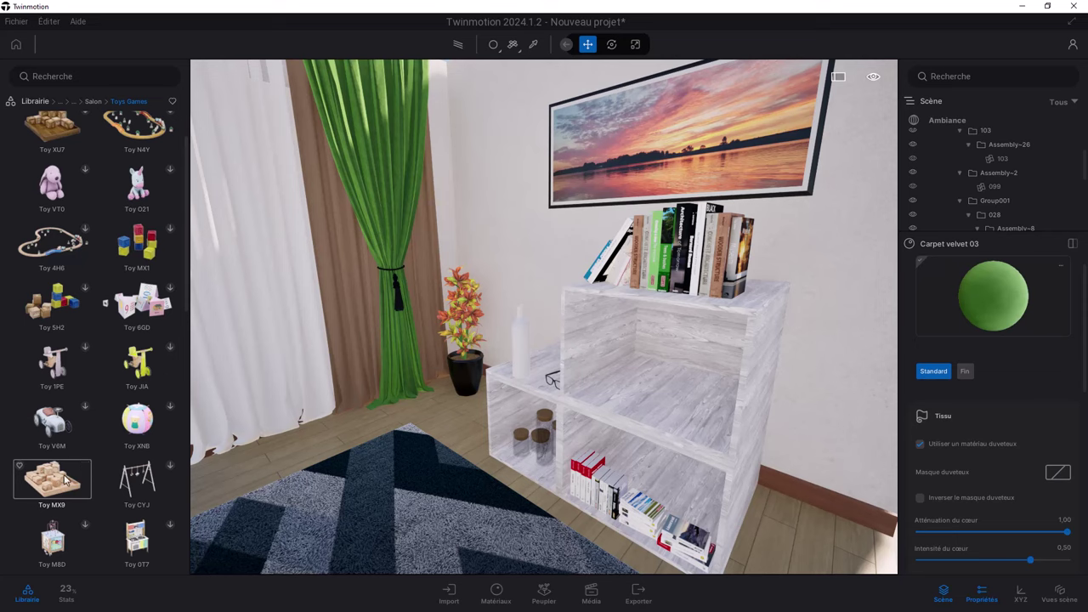
Step: Drop the Toy MX9 block tray onto the middle shelf and turn it about its vertical axis
{"action": "left_click_drag", "start_coordinate": [64, 479], "coordinate": [659, 404]}
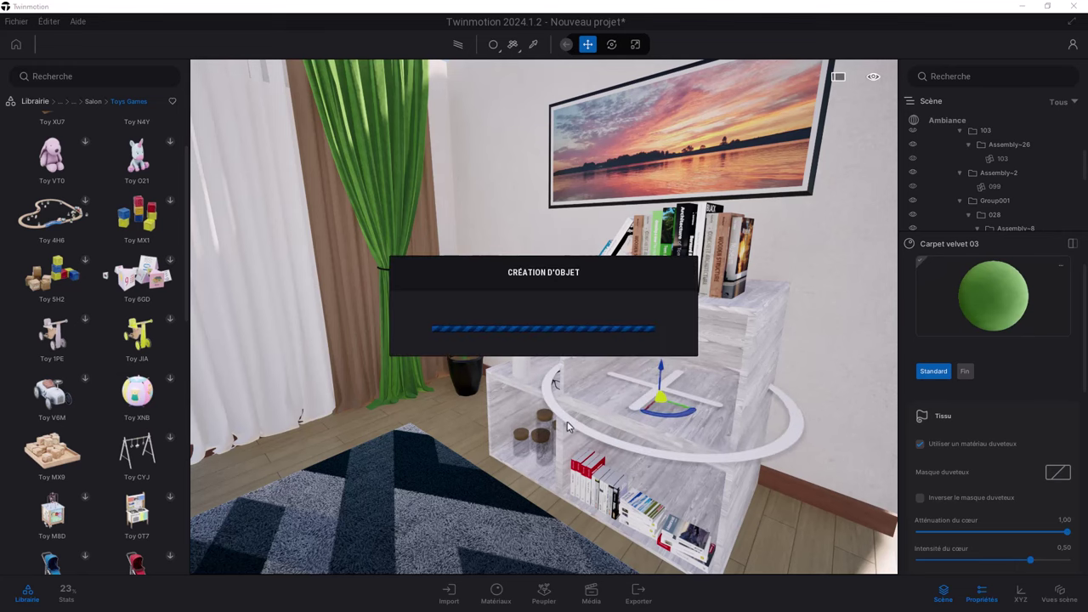
{"action": "right_click_drag", "start_coordinate": [660, 405], "coordinate": [637, 398]}
{"action": "scroll", "coordinate": [700, 409], "scroll_direction": "up", "scroll_amount": 3}
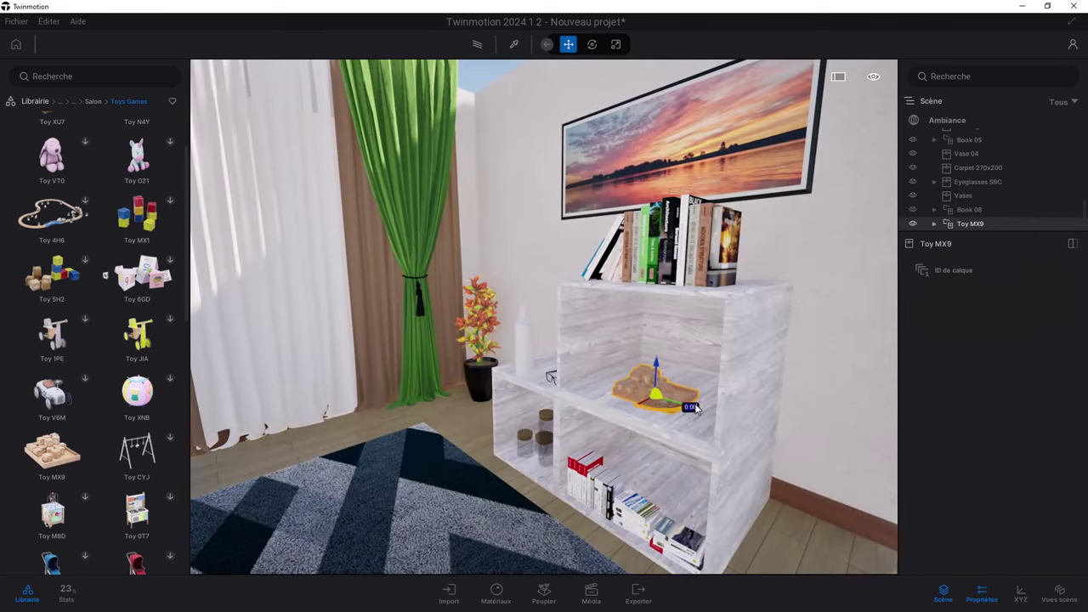
{"action": "scroll", "coordinate": [700, 409], "scroll_direction": "up", "scroll_amount": 3}
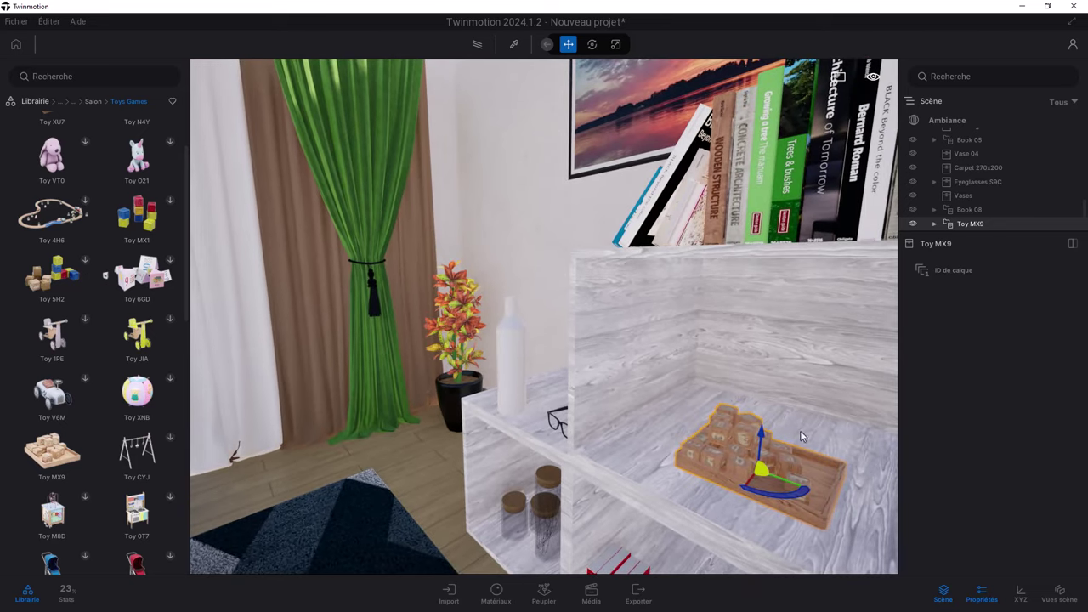
{"action": "left_click_drag", "start_coordinate": [803, 492], "coordinate": [784, 487]}
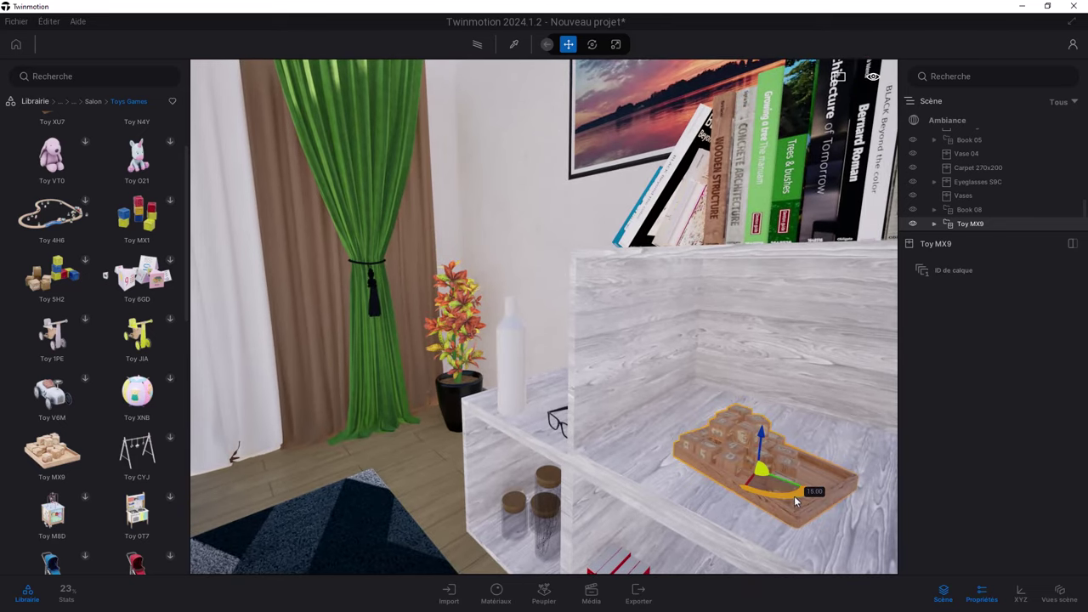
Step: Reselect the whole Toy MX9 tray in the Scene tree and slide it left on the shelf
{"action": "double_click", "coordinate": [783, 484]}
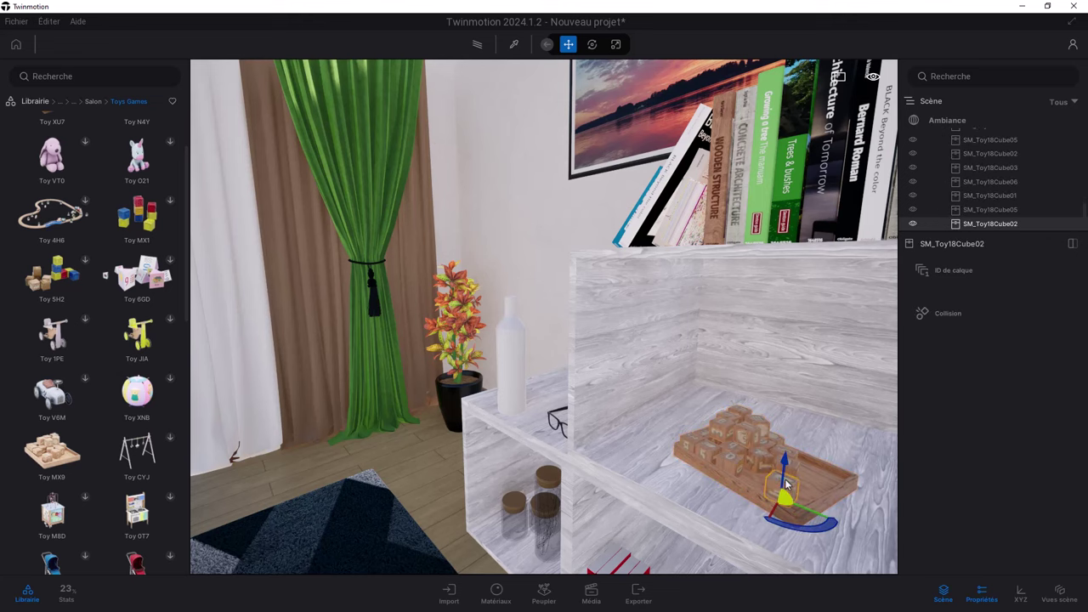
{"action": "scroll", "coordinate": [771, 492], "scroll_direction": "up", "scroll_amount": 2}
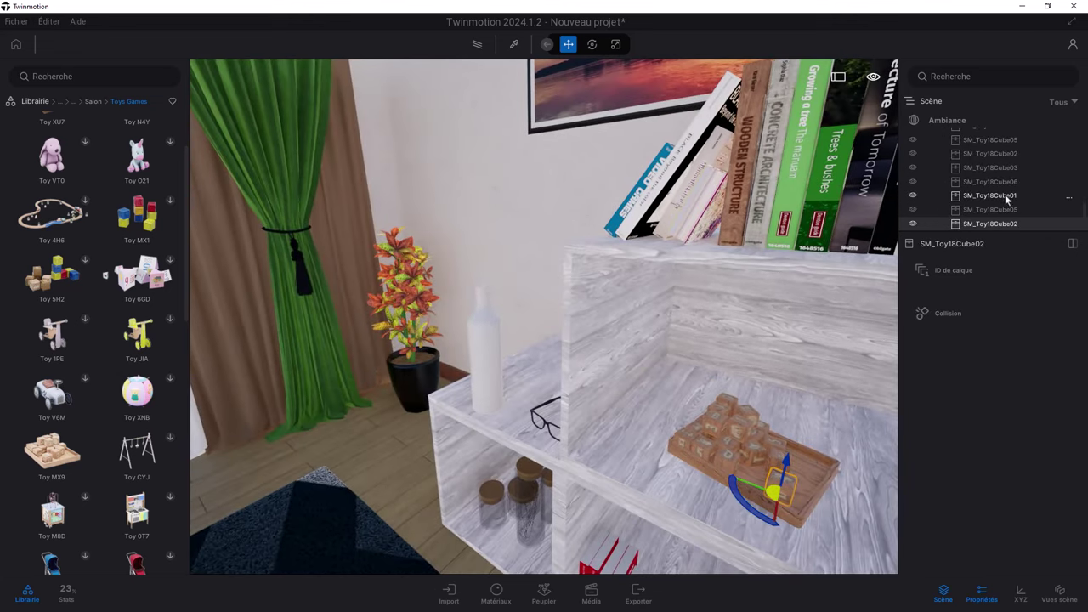
{"action": "scroll", "coordinate": [990, 170], "scroll_direction": "up", "scroll_amount": 1}
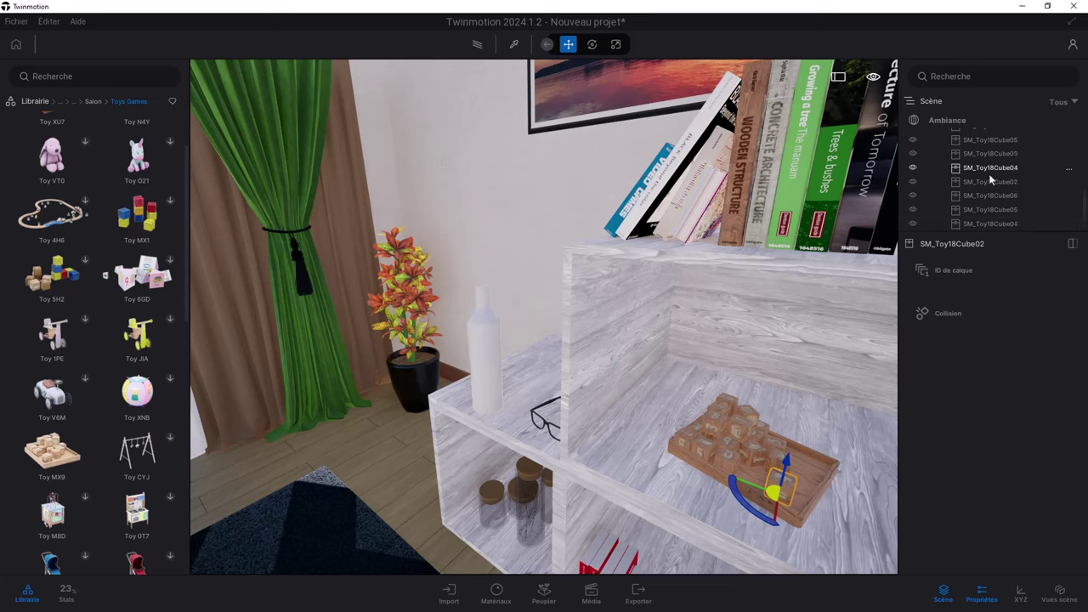
{"action": "scroll", "coordinate": [989, 175], "scroll_direction": "up", "scroll_amount": 2}
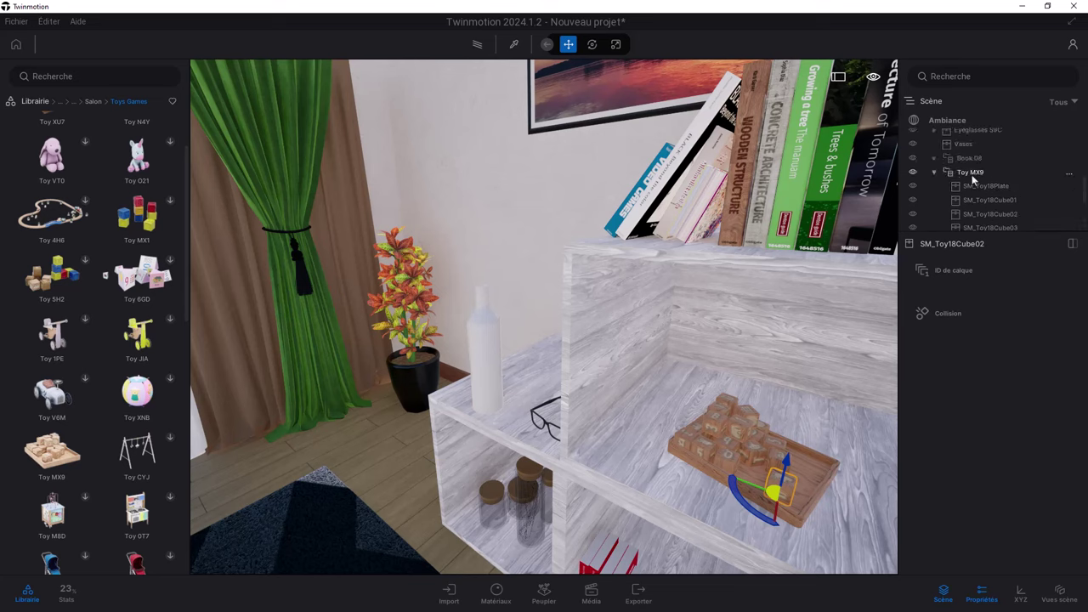
{"action": "left_click", "coordinate": [973, 174]}
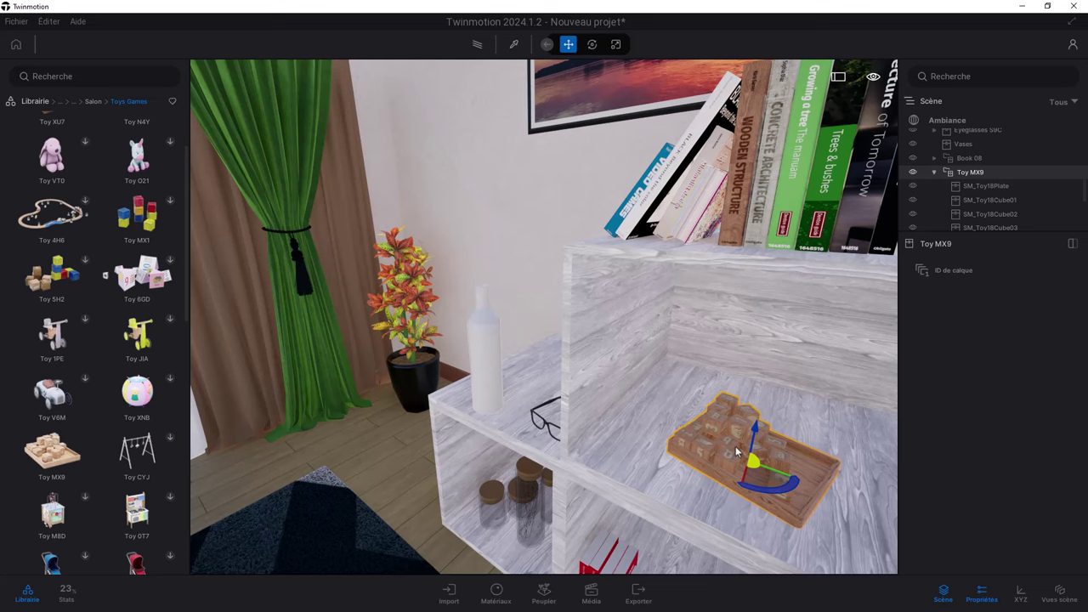
{"action": "left_click_drag", "start_coordinate": [741, 455], "coordinate": [689, 465]}
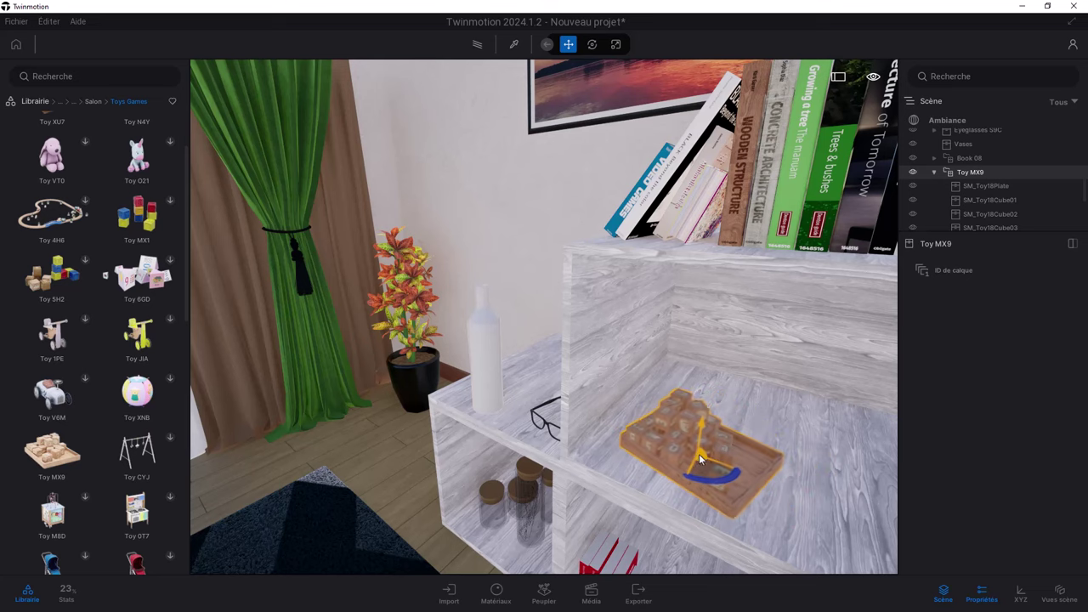
{"action": "scroll", "coordinate": [92, 372], "scroll_direction": "down", "scroll_amount": 1}
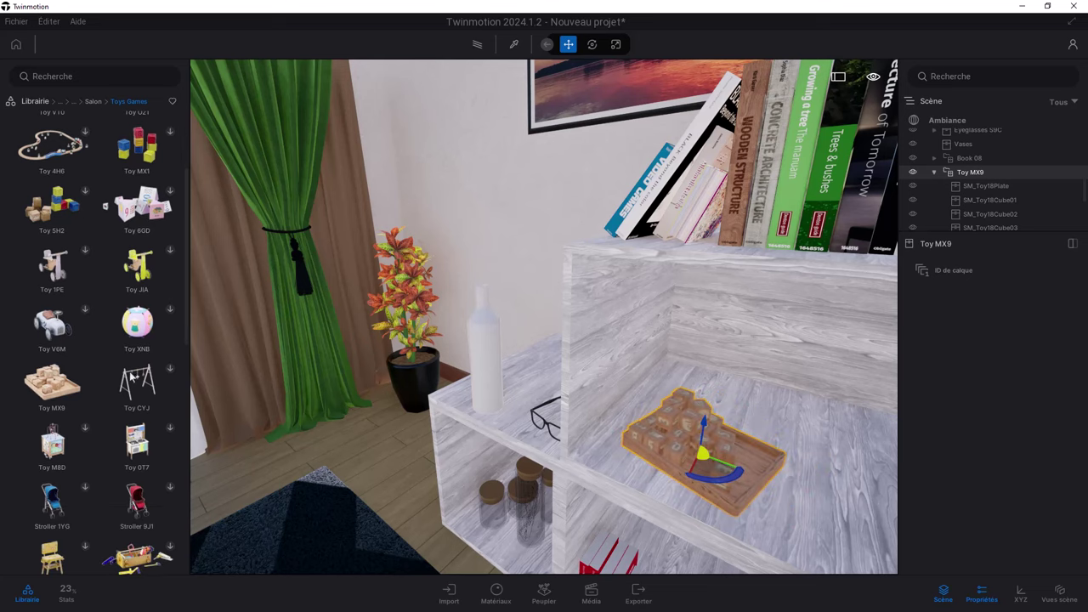
{"action": "scroll", "coordinate": [719, 388], "scroll_direction": "down", "scroll_amount": 2}
{"action": "scroll", "coordinate": [719, 389], "scroll_direction": "down", "scroll_amount": 3}
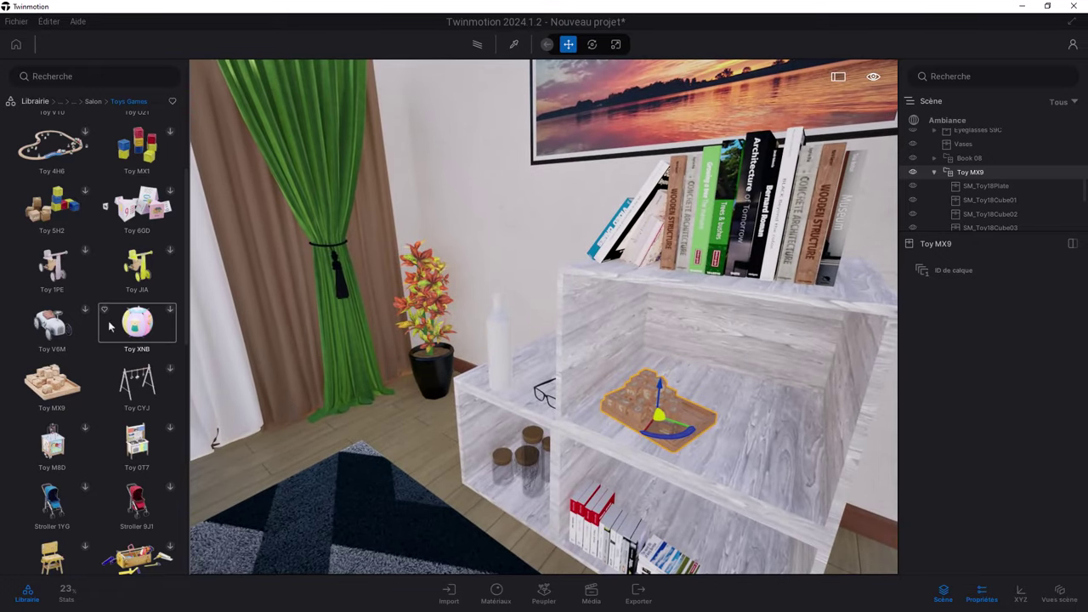
Step: Place the Toy V6M car on the shelf and shrink it to fit
{"action": "left_click", "coordinate": [60, 330]}
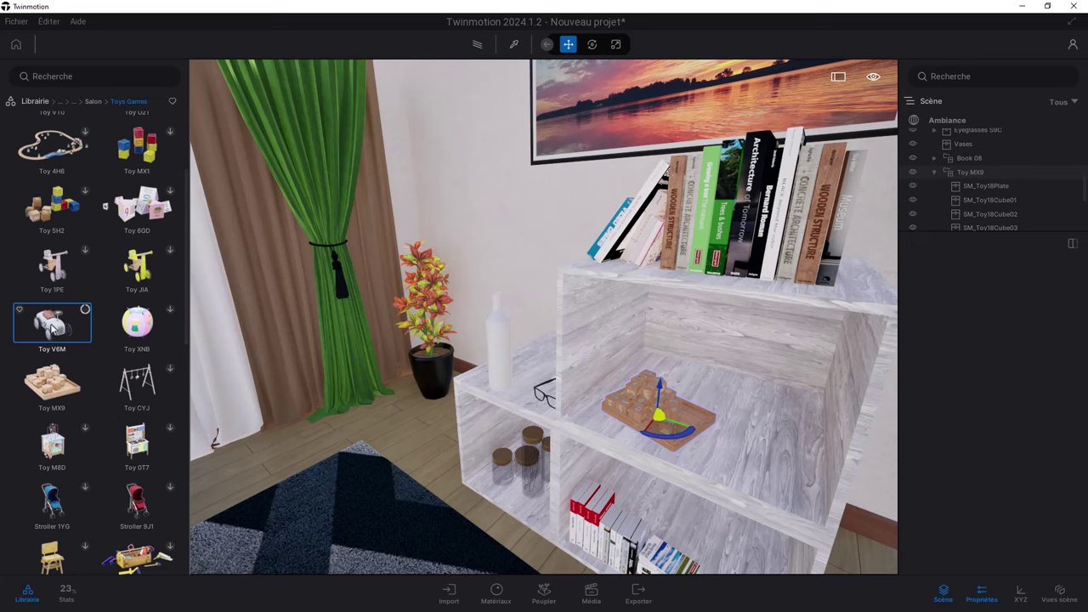
{"action": "left_click_drag", "start_coordinate": [52, 326], "coordinate": [741, 409]}
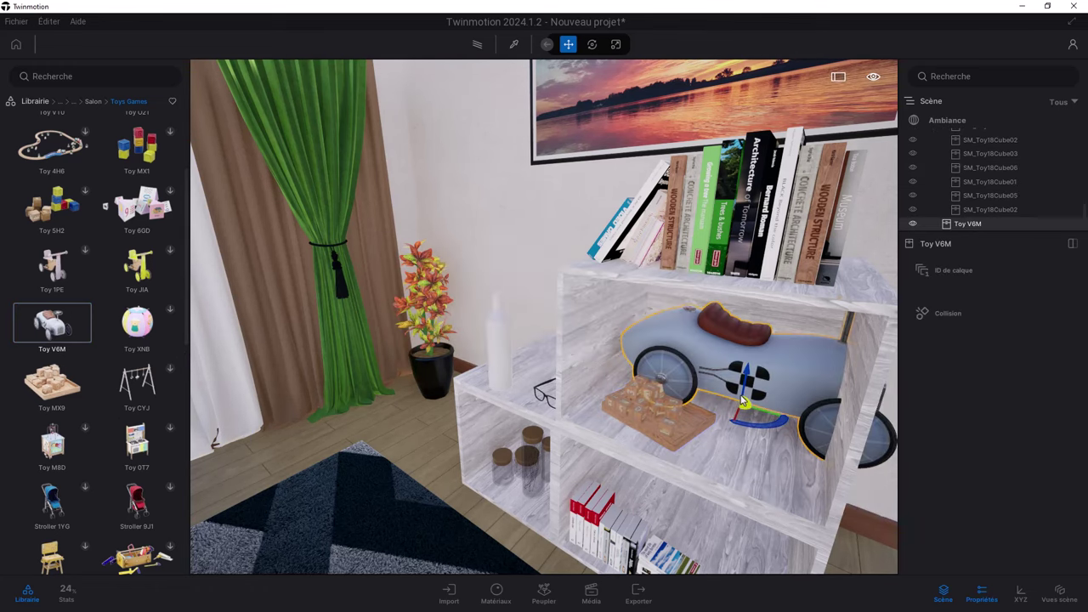
{"action": "right_click_drag", "start_coordinate": [735, 398], "coordinate": [646, 255]}
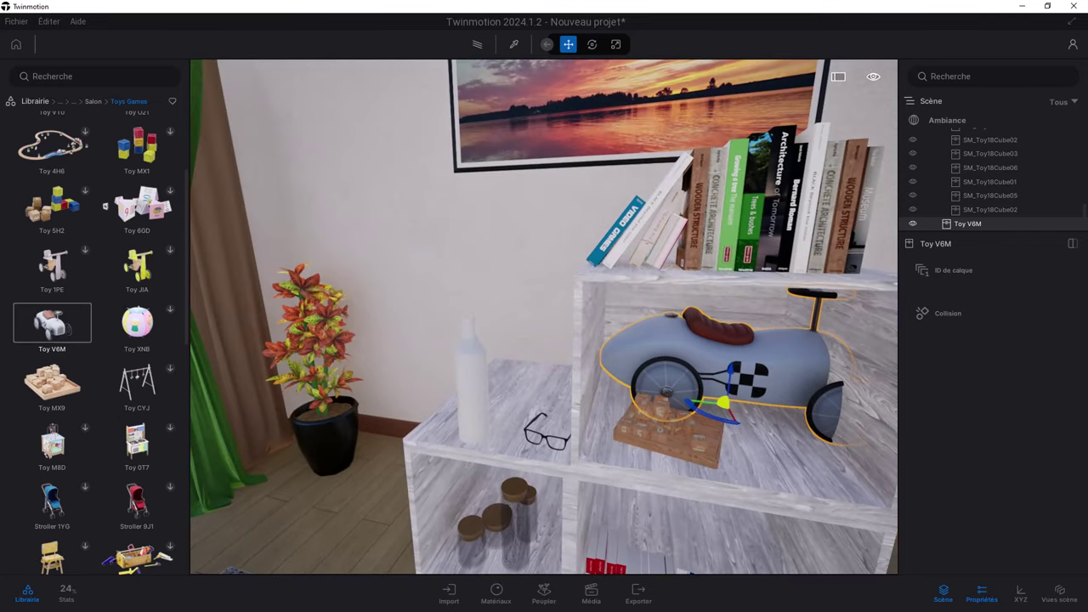
{"action": "left_click", "coordinate": [615, 44]}
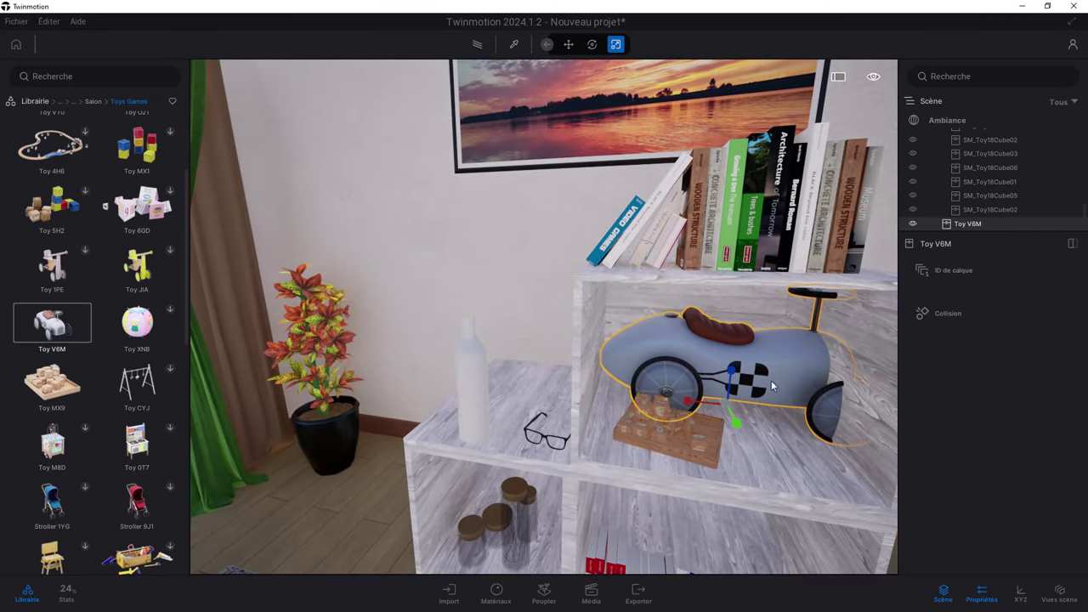
{"action": "left_click_drag", "start_coordinate": [727, 408], "coordinate": [721, 480]}
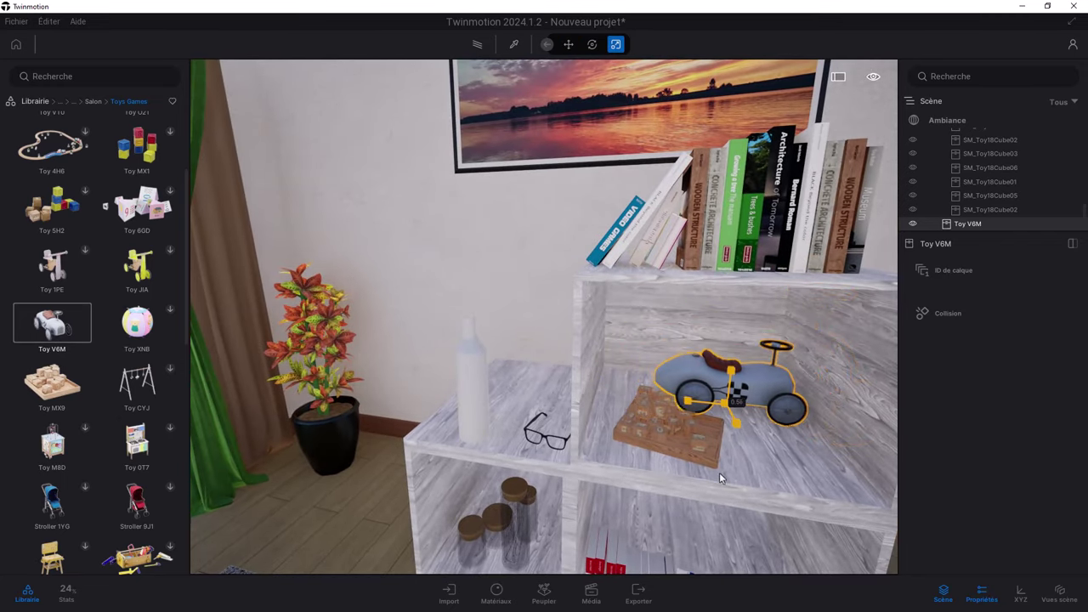
Step: Turn the car, move it right beside the block tray, and scale it to 0.90
{"action": "left_click", "coordinate": [591, 44]}
{"action": "left_click_drag", "start_coordinate": [723, 424], "coordinate": [800, 406]}
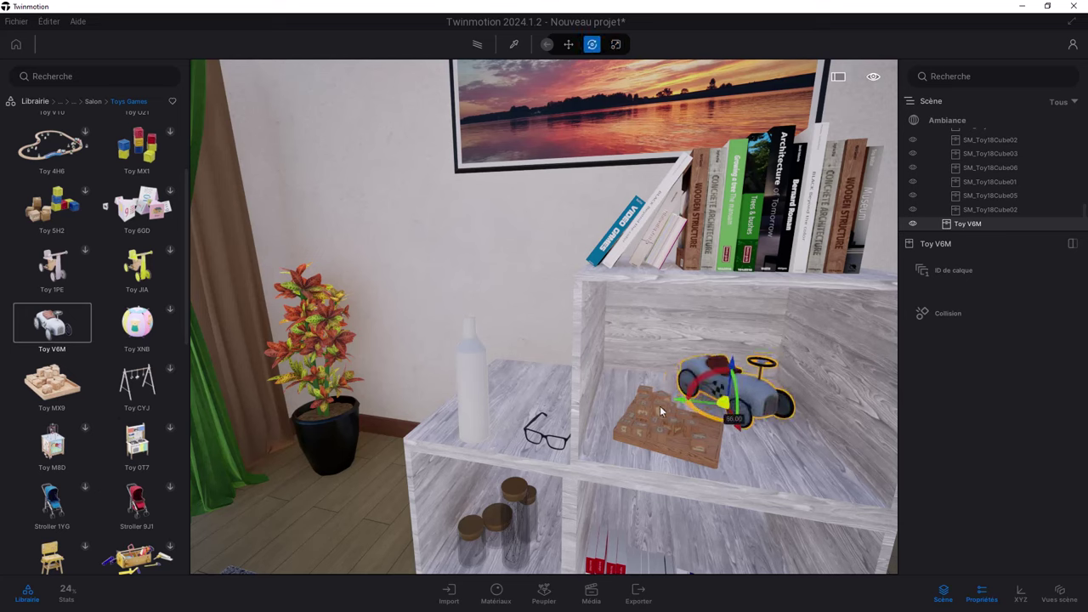
{"action": "left_click", "coordinate": [569, 45]}
{"action": "left_click_drag", "start_coordinate": [728, 417], "coordinate": [793, 470]}
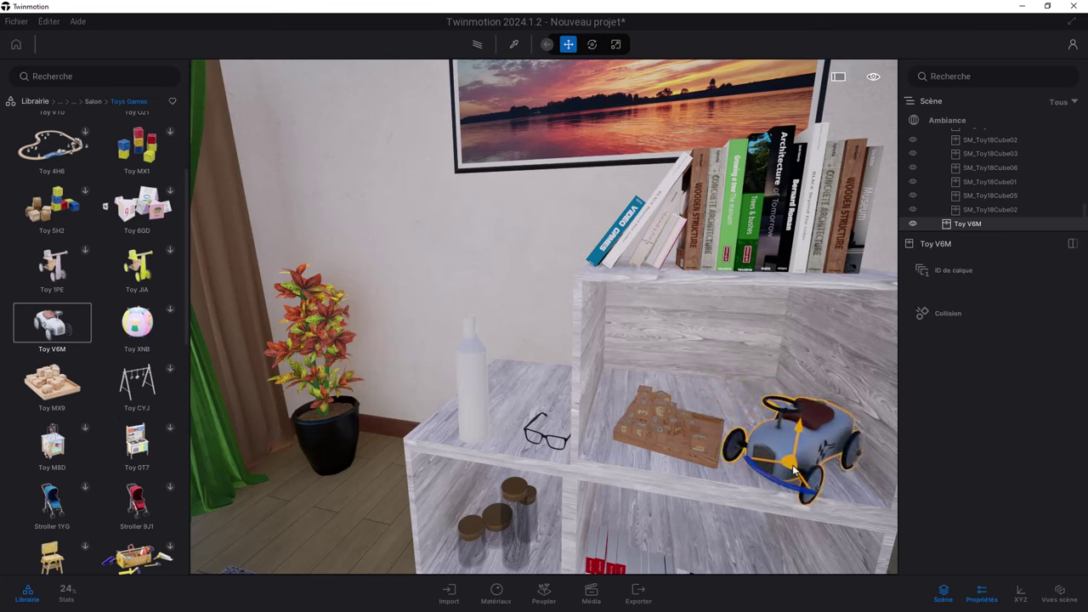
{"action": "left_click", "coordinate": [615, 44]}
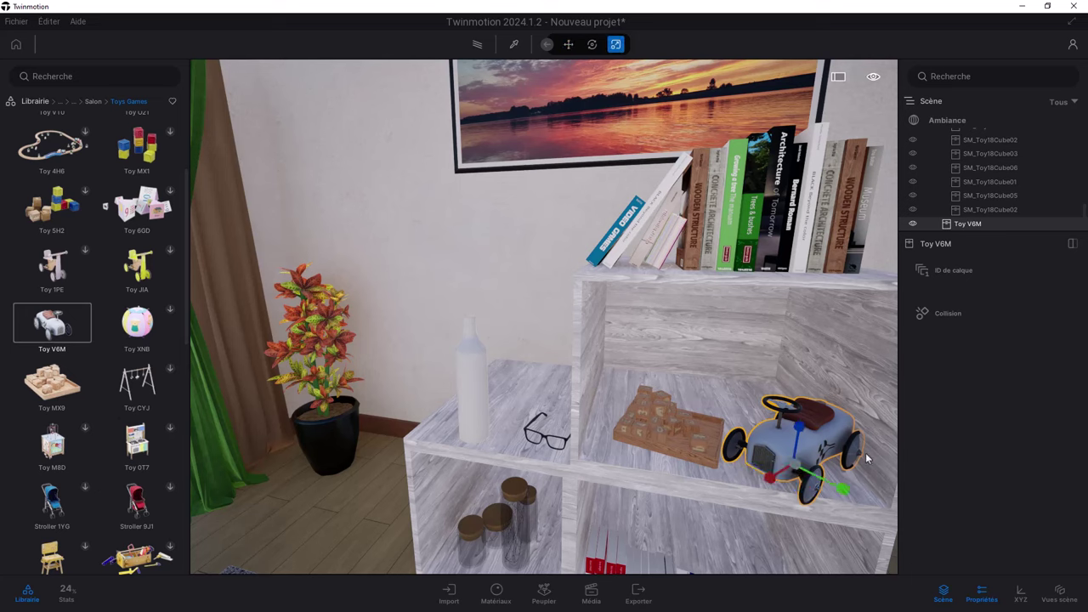
{"action": "left_click_drag", "start_coordinate": [803, 468], "coordinate": [775, 501]}
{"action": "left_click", "coordinate": [569, 44]}
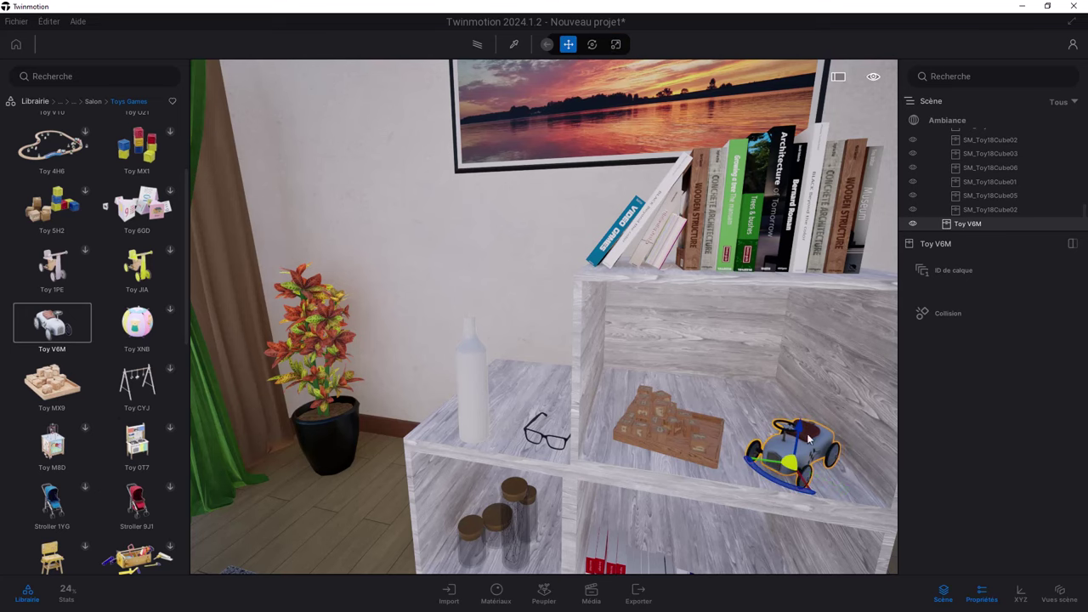
{"action": "scroll", "coordinate": [637, 405], "scroll_direction": "down", "scroll_amount": 5}
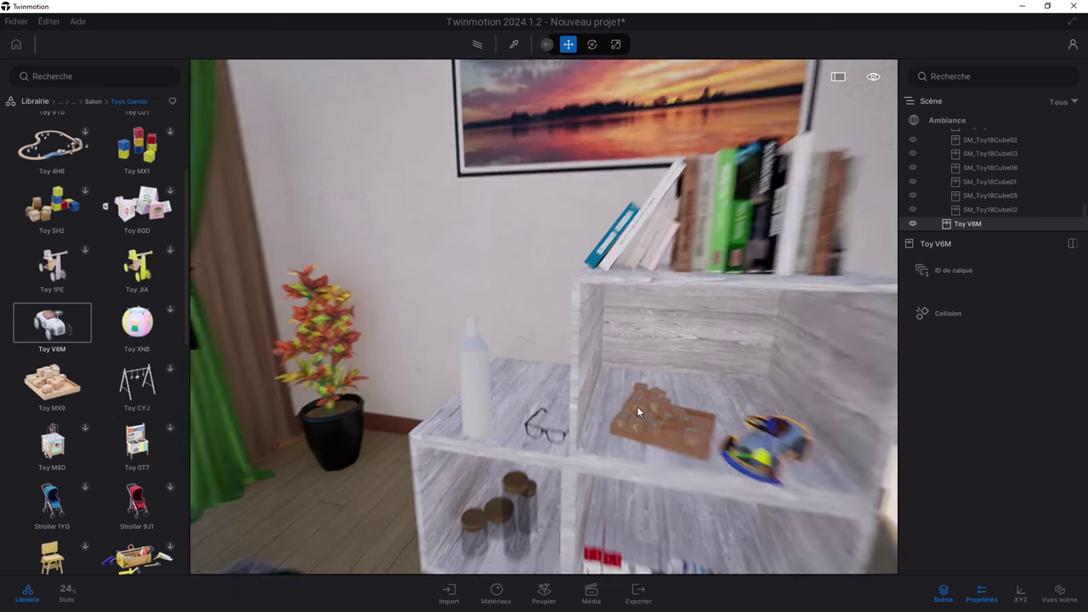
{"action": "left_click_drag", "start_coordinate": [745, 410], "coordinate": [751, 373]}
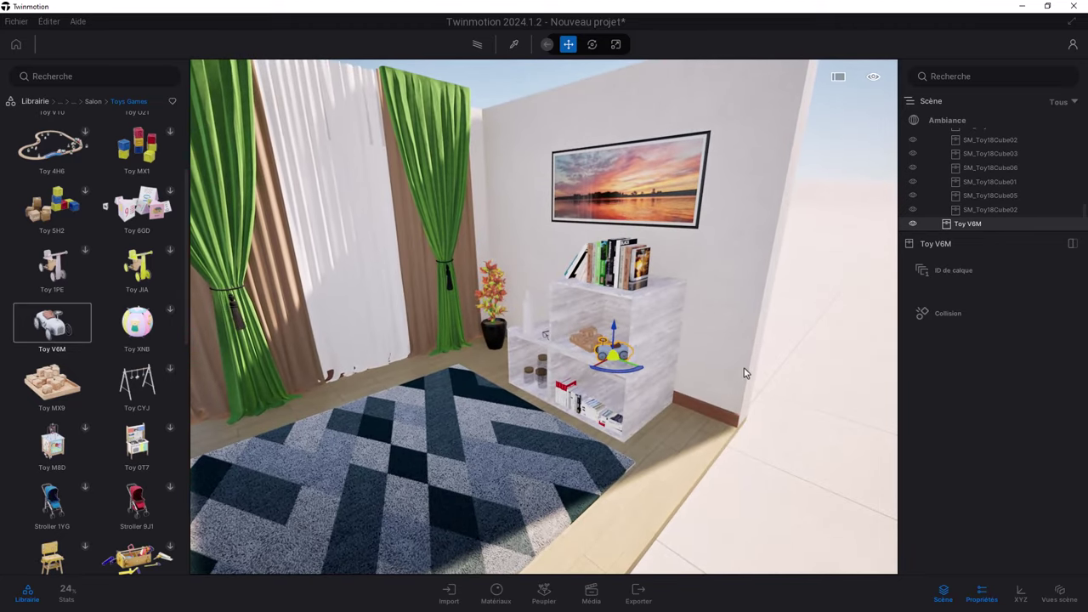
{"action": "mouse_move", "coordinate": [746, 352]}
{"action": "left_mouse_down"}
{"action": "mouse_move", "coordinate": [746, 323]}
{"action": "mouse_move", "coordinate": [742, 387]}
{"action": "left_mouse_up"}
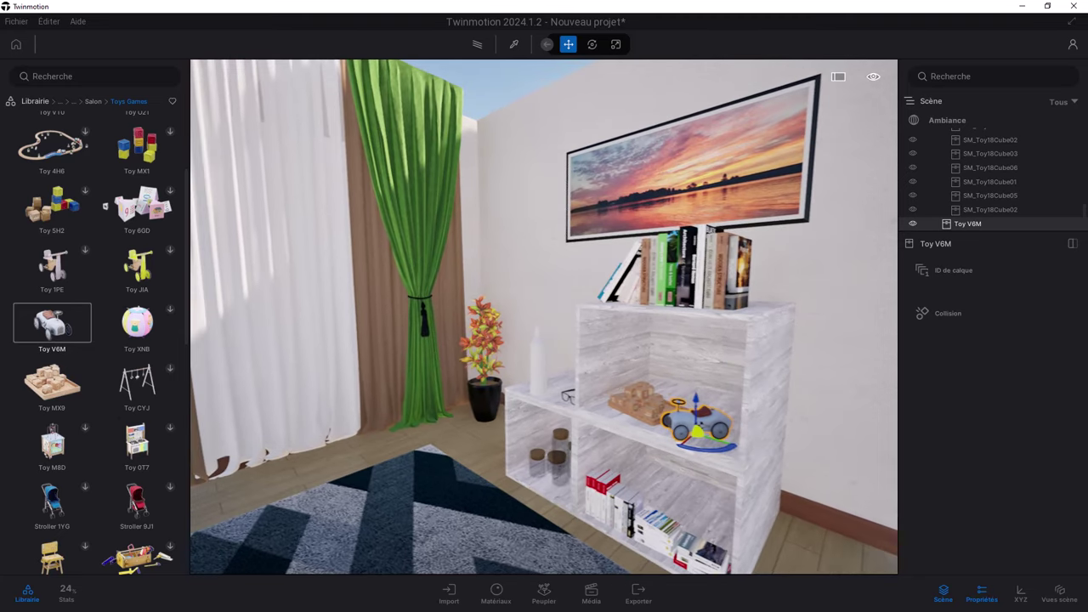